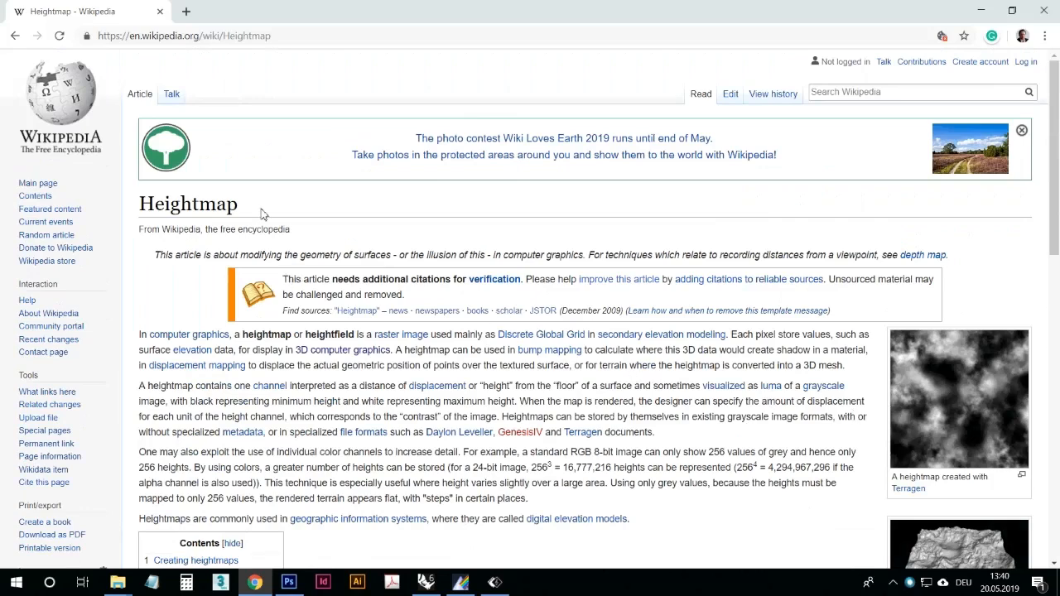
Look through the Wikipedia Heightmap article's introduction and view the enlarged grayscale heightmap image.
scroll(331, 290, down, 3)
scroll(411, 362, up, 3)
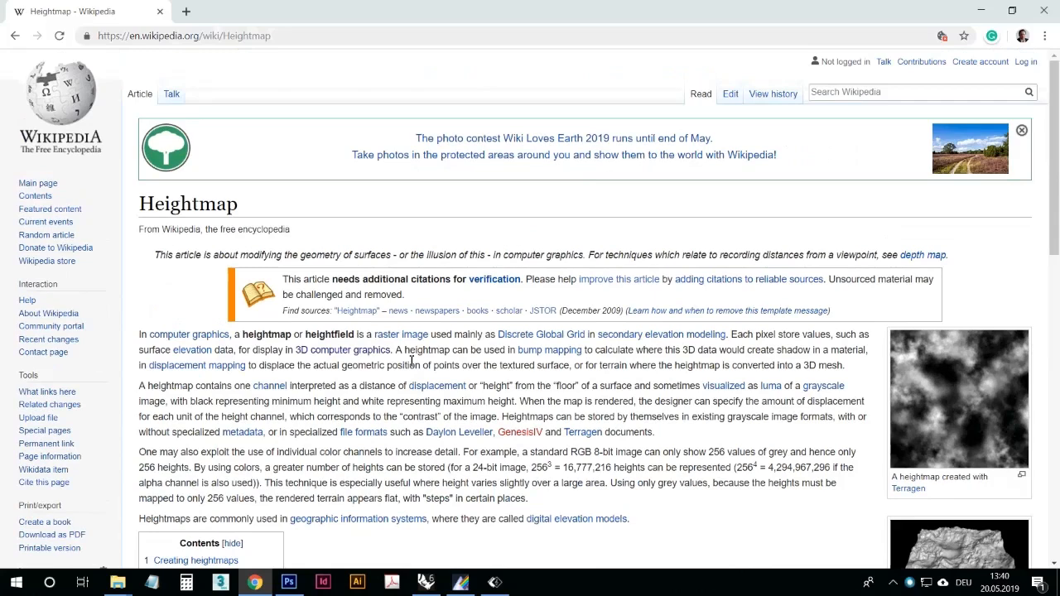
scroll(411, 362, down, 2)
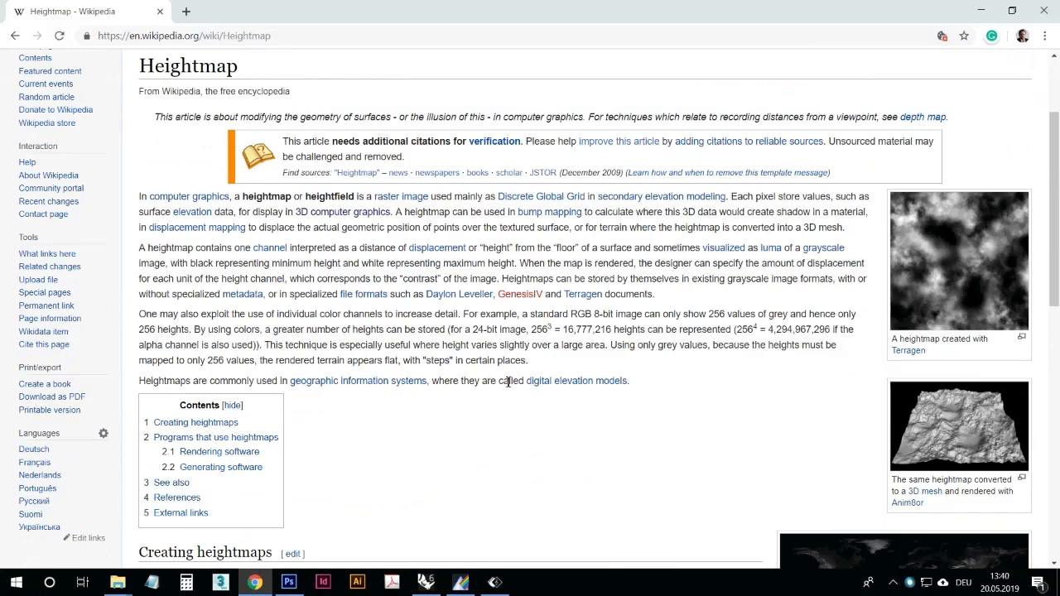
click(927, 239)
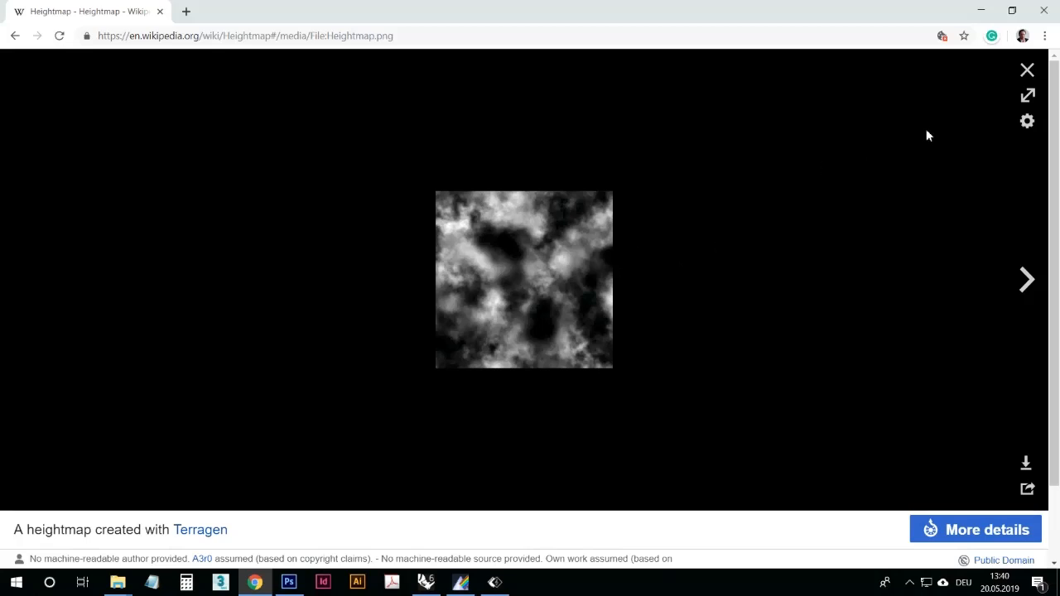
click(1027, 71)
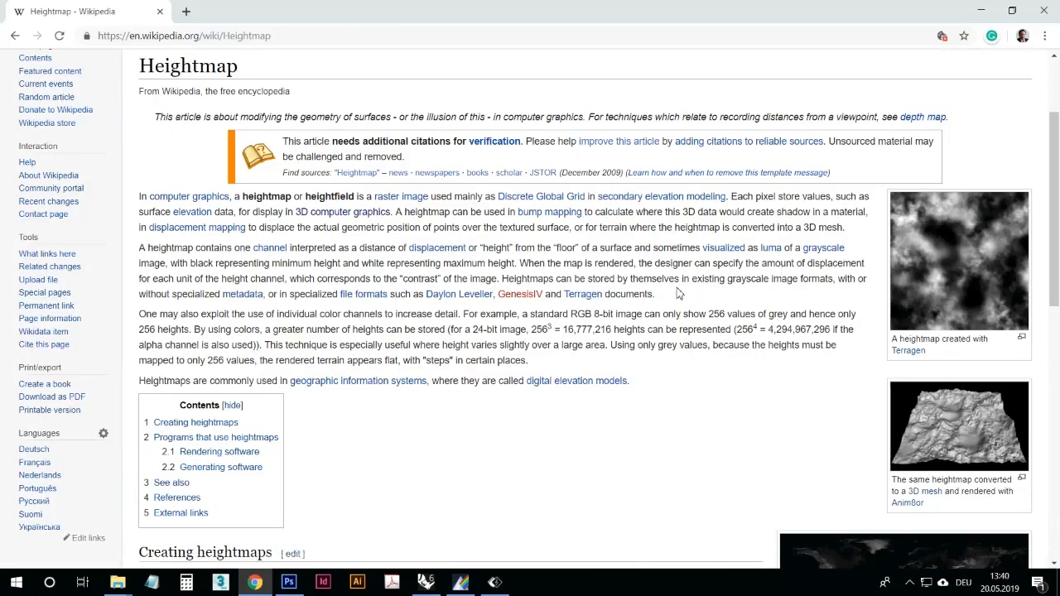
scroll(677, 293, down, 1)
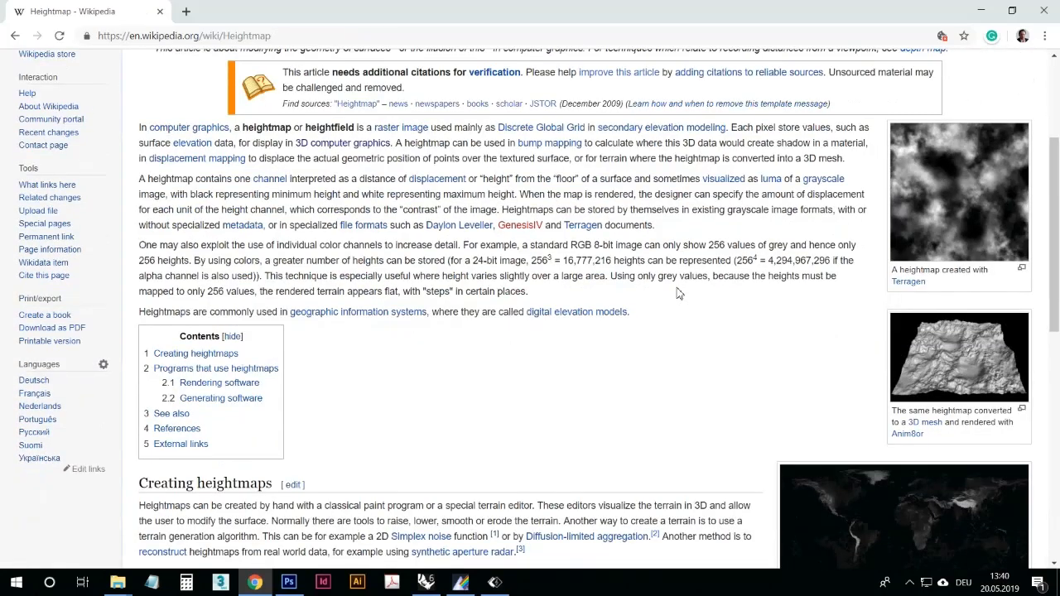
View the enlarged image of the heightmap rendered as a 3D mesh, and look through the rest of the article.
click(939, 367)
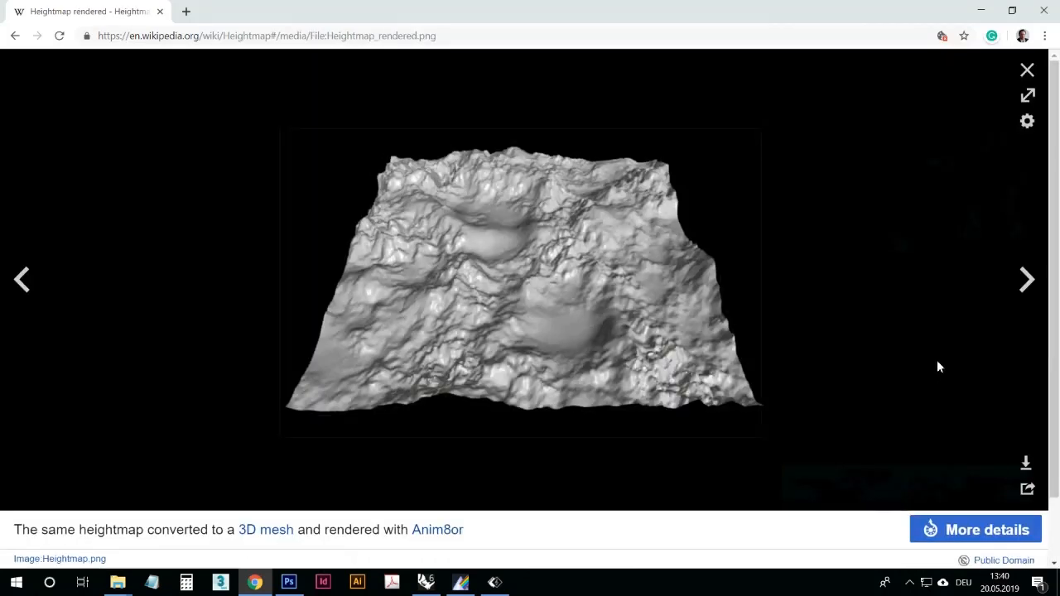
click(1027, 71)
scroll(458, 323, down, 3)
scroll(438, 409, up, 5)
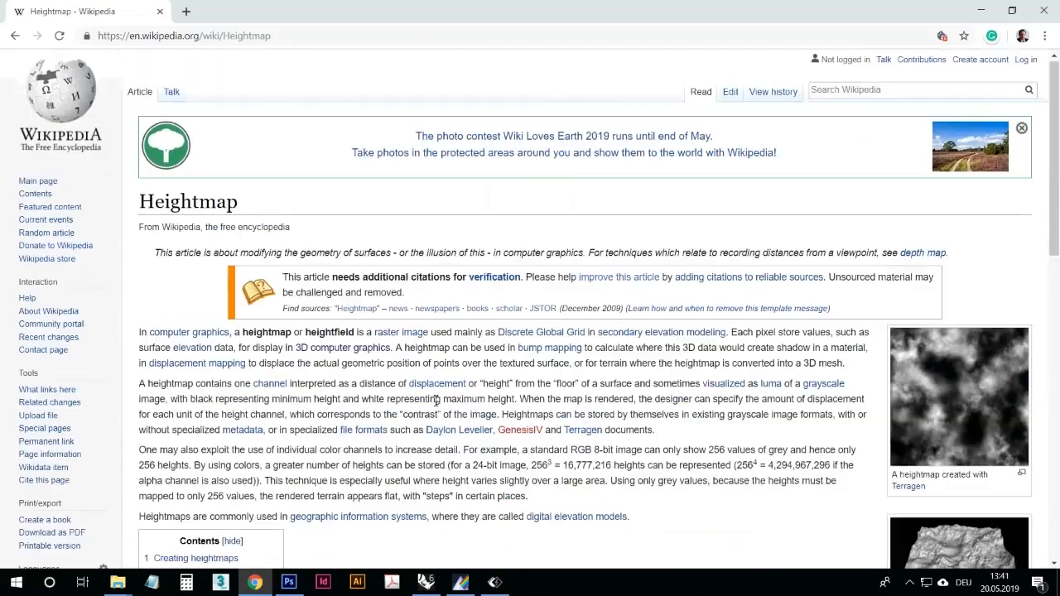
scroll(527, 439, down, 3)
scroll(527, 435, up, 3)
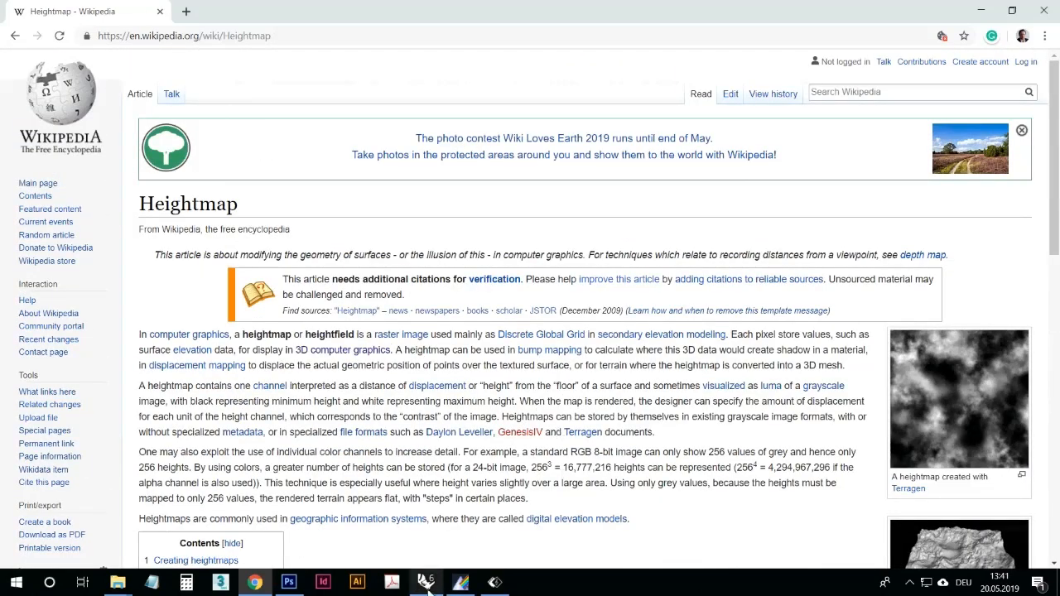
Switch to Rhino and Grasshopper and examine the heightmap image sampler together with the red preview surface and its boundary.
click(425, 582)
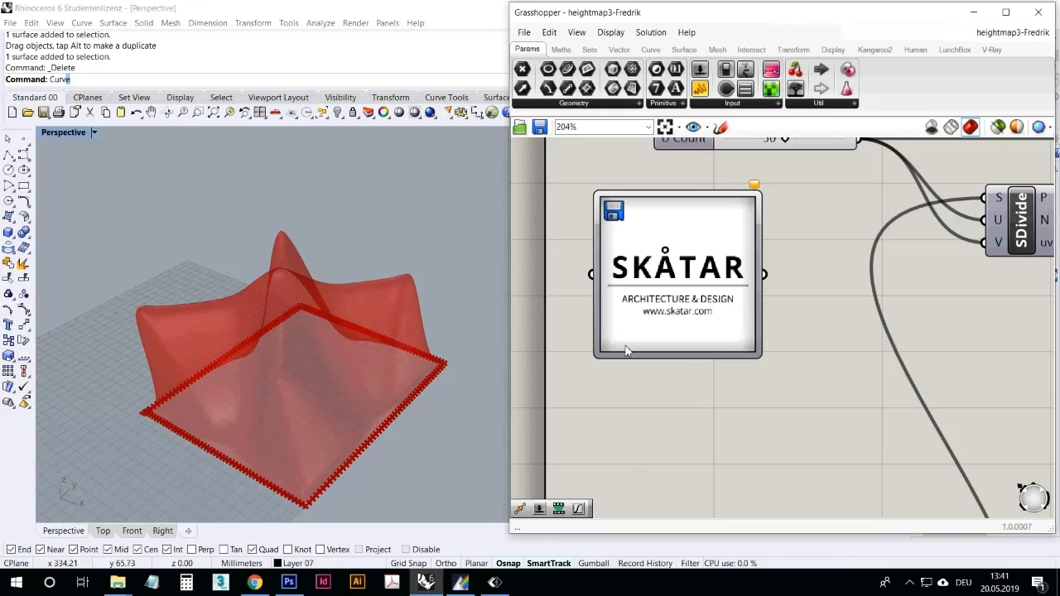
right_drag(786, 360, 664, 252)
scroll(664, 250, down, 5)
scroll(832, 283, up, 7)
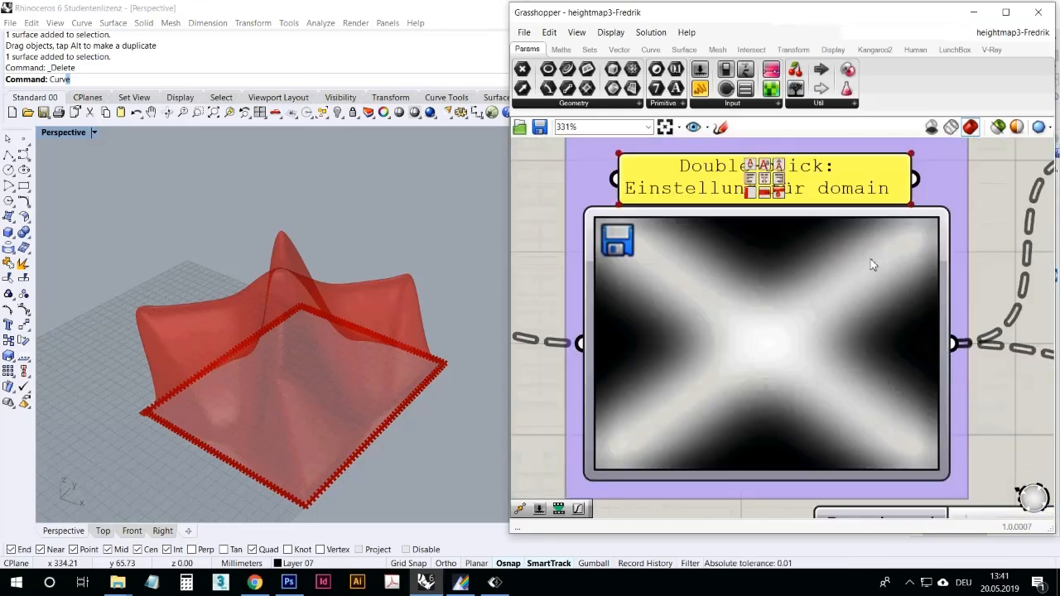
mouse_move(373, 269)
right_down()
mouse_move(400, 310)
mouse_move(433, 238)
mouse_move(364, 264)
right_up()
scroll(288, 321, up, 5)
right_drag(288, 321, 362, 379)
scroll(269, 245, down, 8)
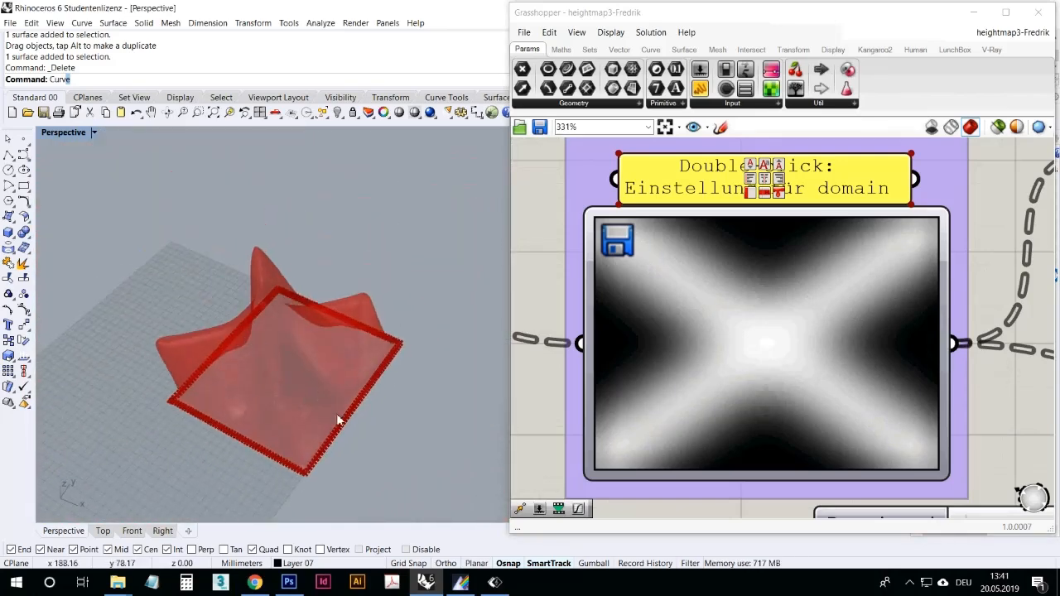
scroll(310, 438, up, 5)
right_drag(310, 438, 418, 352)
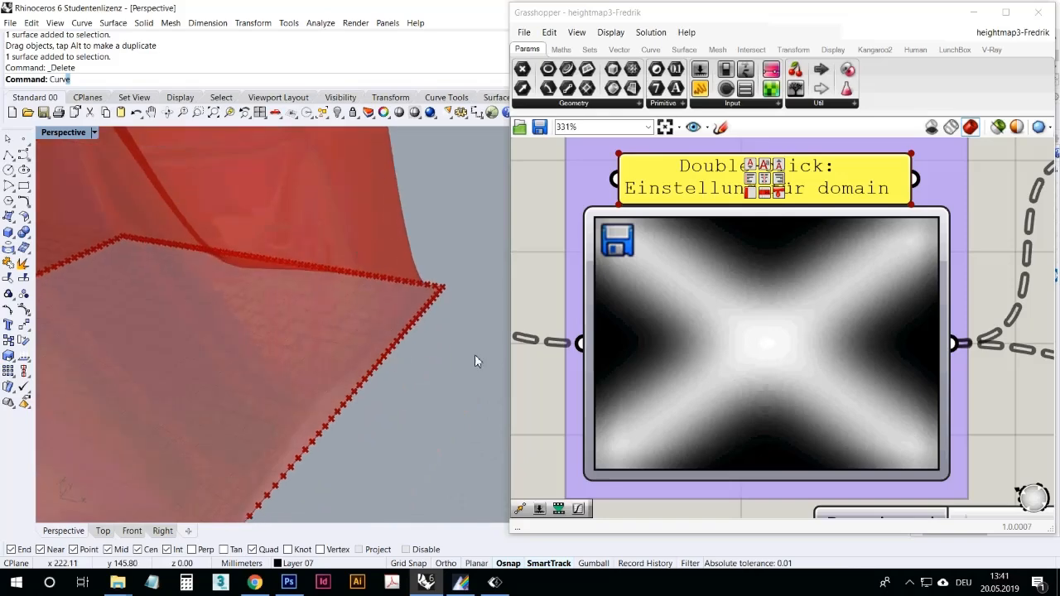
Pull the upper control handle of the "Auslauf zur Kante steuern" graph far down beside its end point to make the curve rise steeply there.
right_drag(789, 303, 758, 261)
scroll(755, 256, down, 5)
scroll(1004, 465, up, 2)
right_drag(1004, 465, 922, 382)
scroll(925, 388, up, 3)
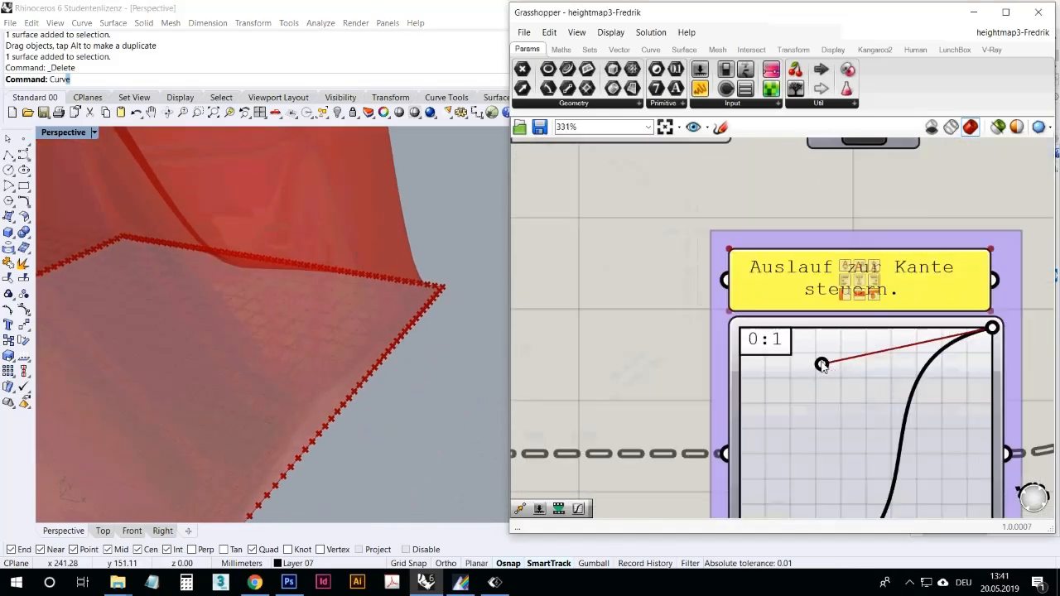
drag(821, 362, 984, 489)
Inspect how the preview surface meets its flat boundary, and compare it with the image sampler and the edge falloff graph.
right_drag(393, 289, 423, 301)
scroll(422, 300, down, 3)
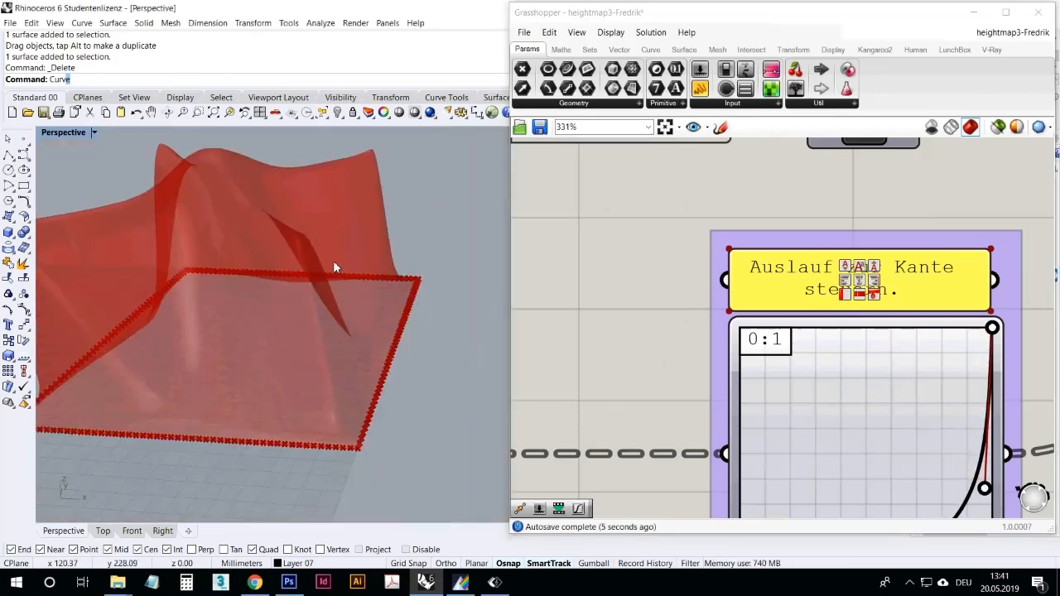
scroll(774, 373, down, 4)
scroll(823, 415, up, 3)
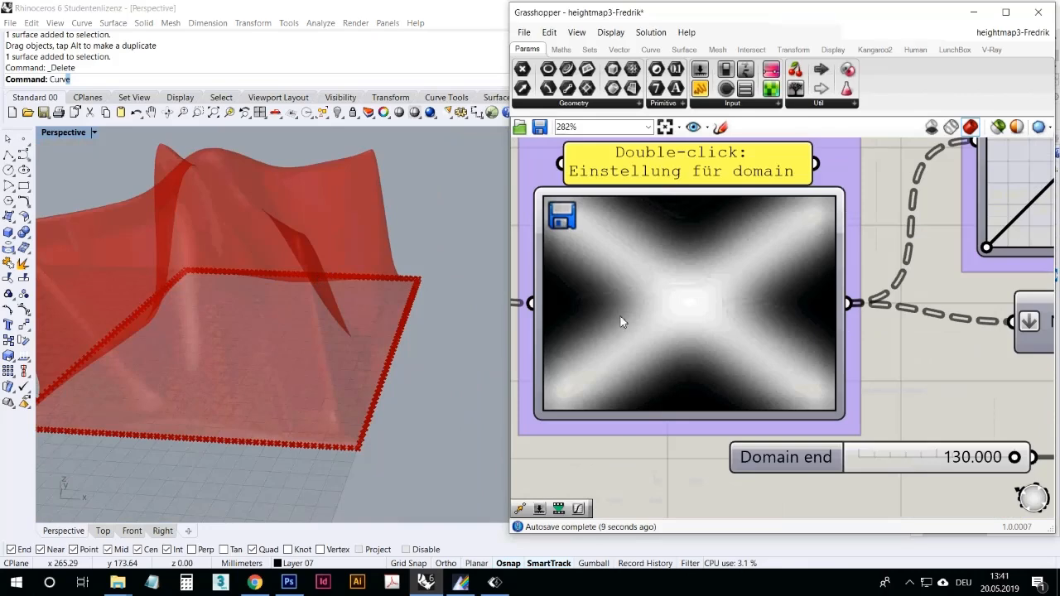
scroll(268, 301, up, 6)
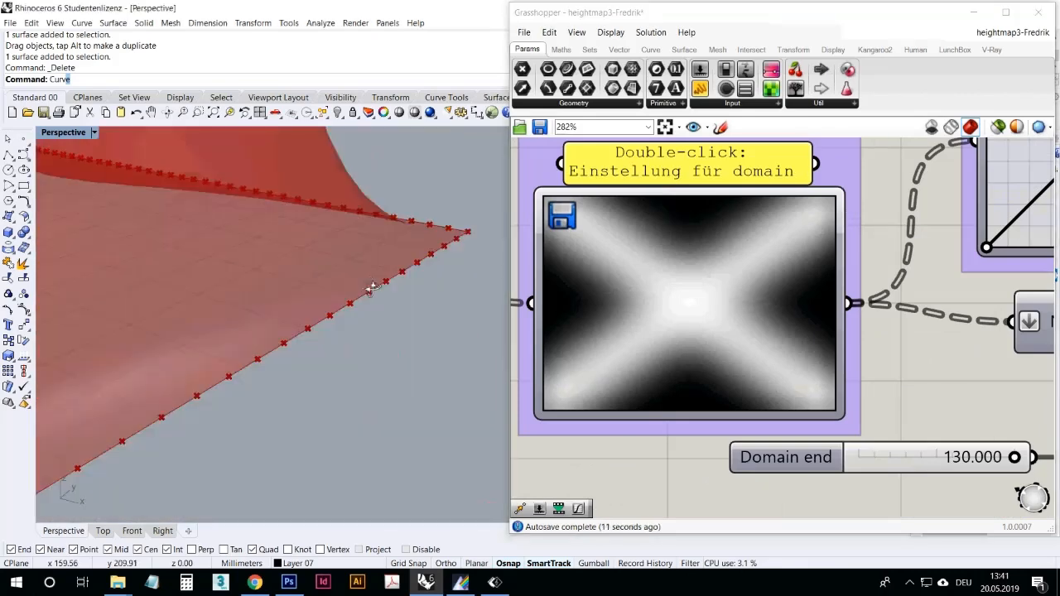
scroll(389, 332, down, 2)
scroll(265, 275, down, 4)
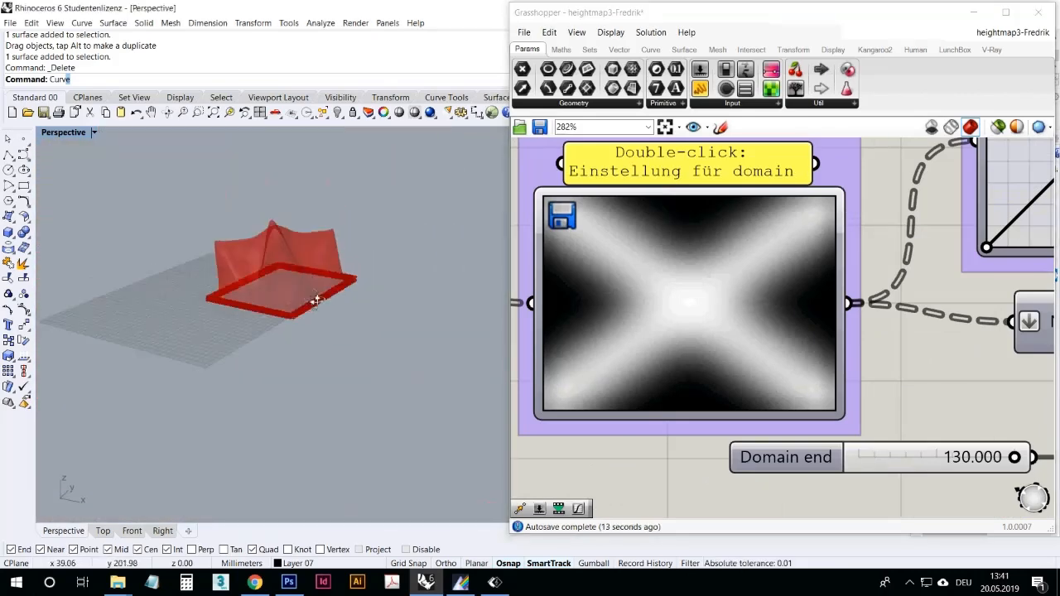
scroll(327, 379, up, 3)
right_drag(285, 382, 311, 331)
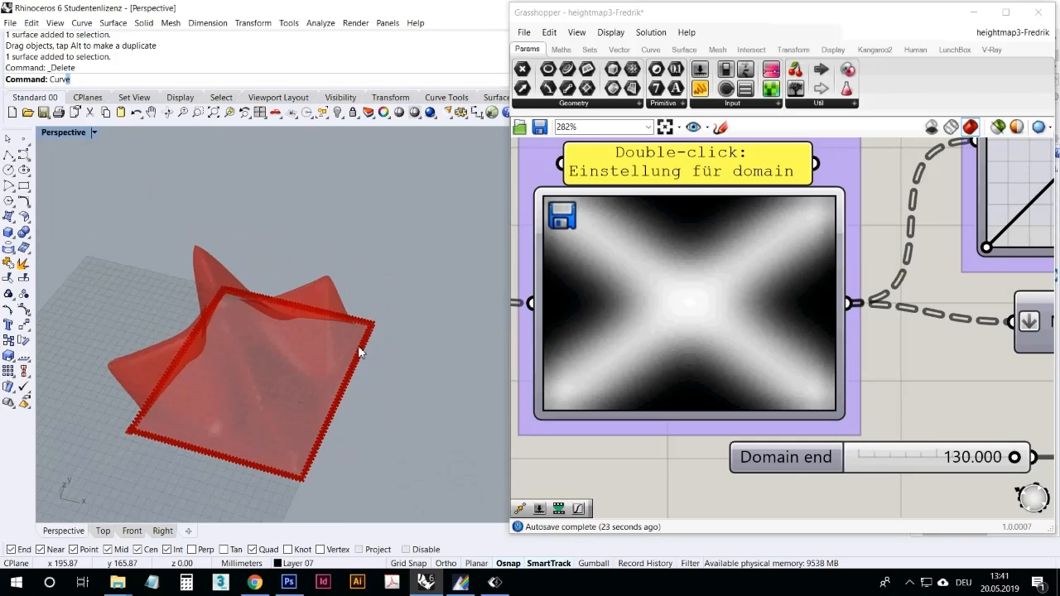
scroll(737, 334, down, 4)
mouse_move(390, 302)
right_down()
mouse_move(369, 338)
mouse_move(399, 295)
right_up()
right_drag(793, 337, 712, 199)
scroll(763, 340, down, 2)
scroll(907, 386, up, 2)
scroll(909, 364, down, 2)
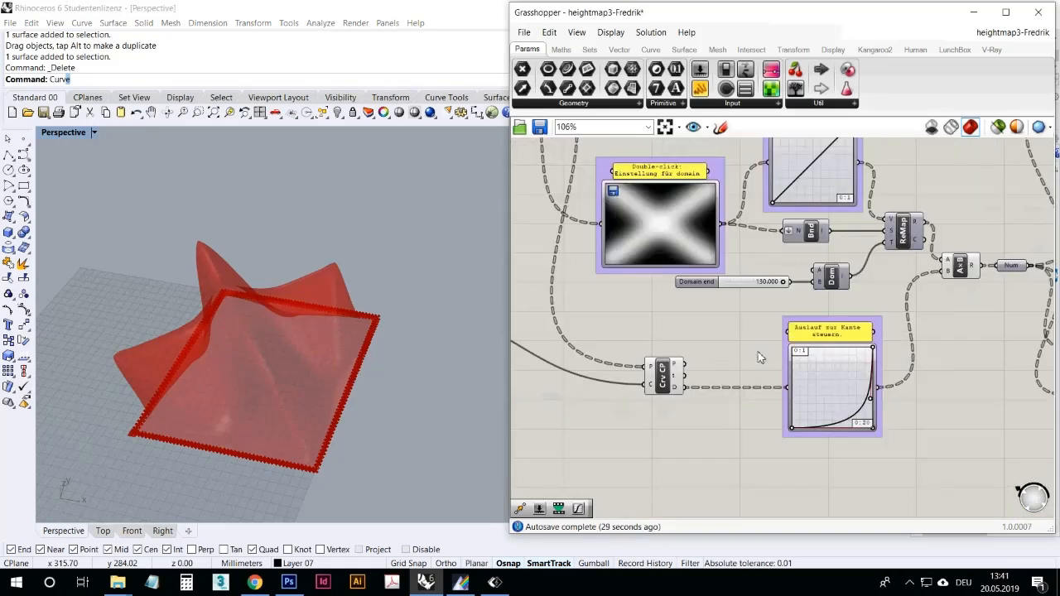
Connect the ReMap result directly to the Num parameter, bypassing the A×B multiplication, and inspect the surface without edge falloff.
right_drag(926, 257, 794, 354)
drag(786, 306, 855, 346)
right_drag(382, 309, 282, 278)
scroll(279, 236, up, 4)
right_drag(544, 331, 759, 323)
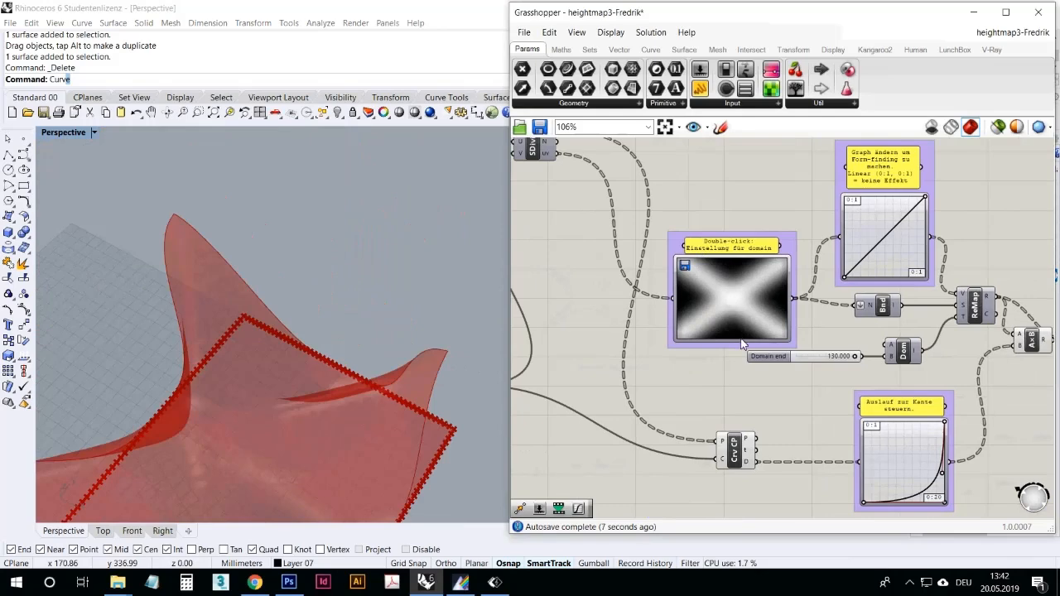
drag(742, 345, 732, 325)
click(696, 419)
right_drag(343, 355, 367, 306)
Reconnect the A×B multiplication result to the Num parameter.
right_drag(917, 395, 783, 362)
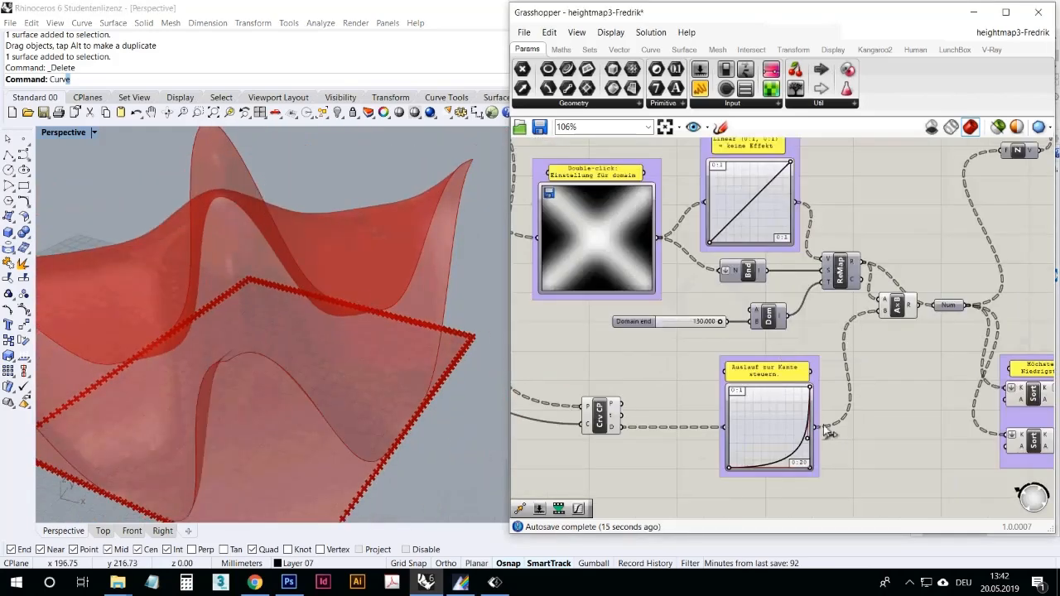
drag(918, 305, 935, 305)
Change the form-finding graph type to Sine, compress it into several waves, and stretch it to a half wave ending in the upper corner.
scroll(762, 331, up, 5)
right_click(763, 338)
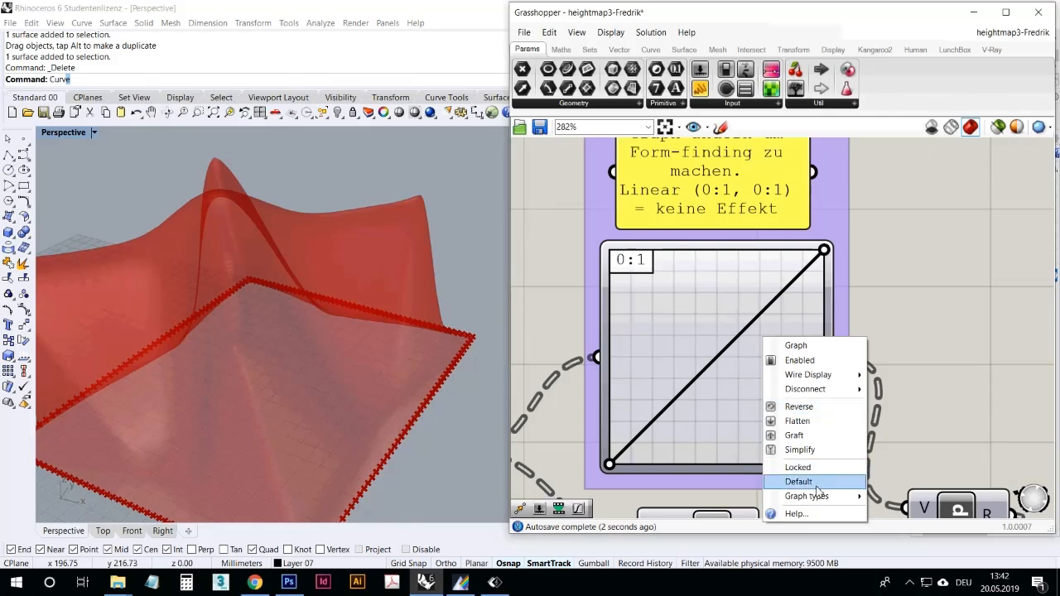
mouse_move(820, 495)
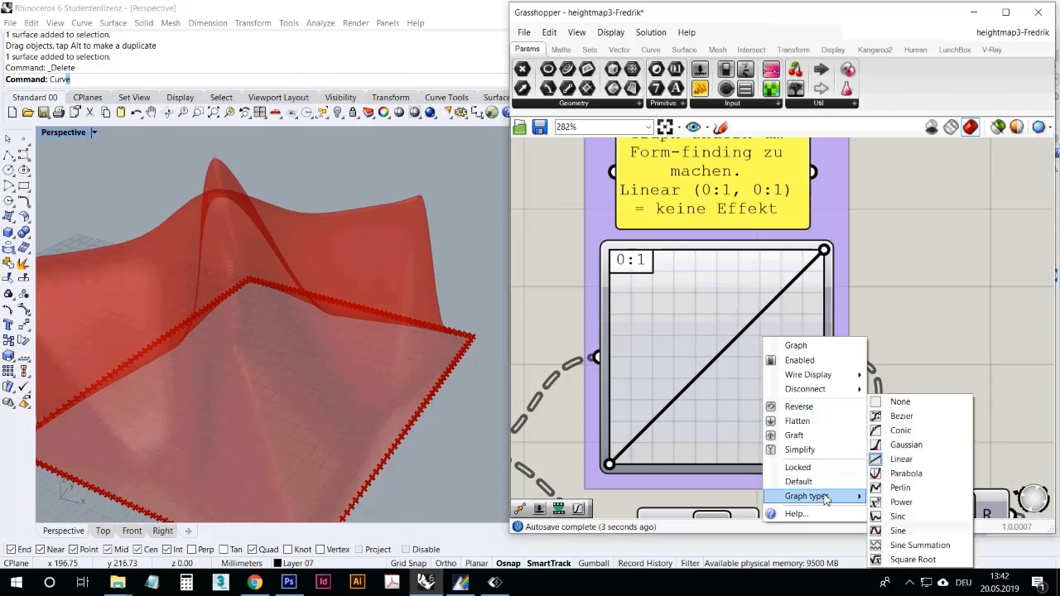
click(926, 532)
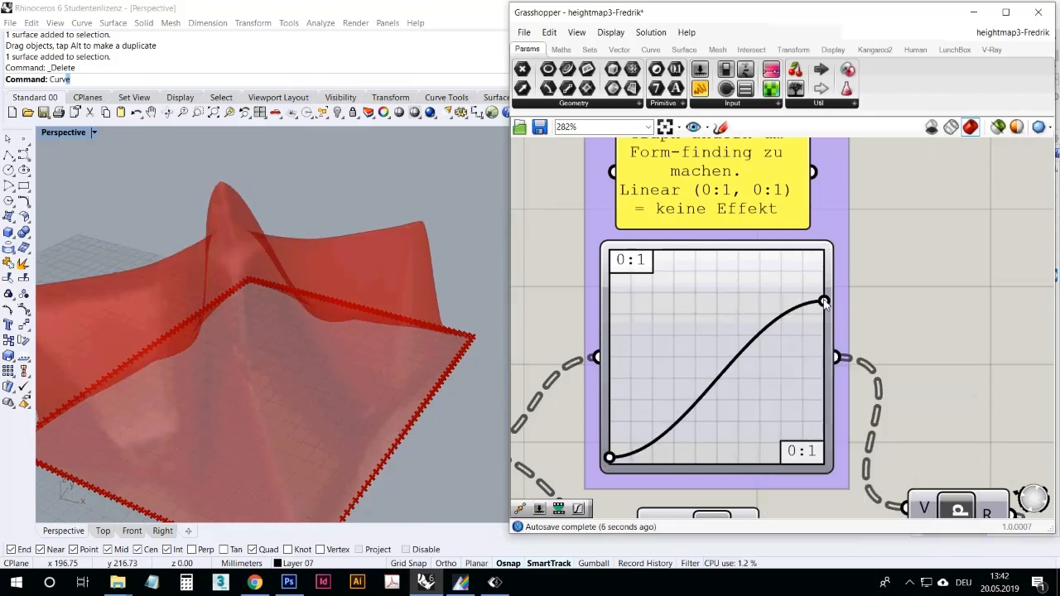
drag(816, 305, 627, 293)
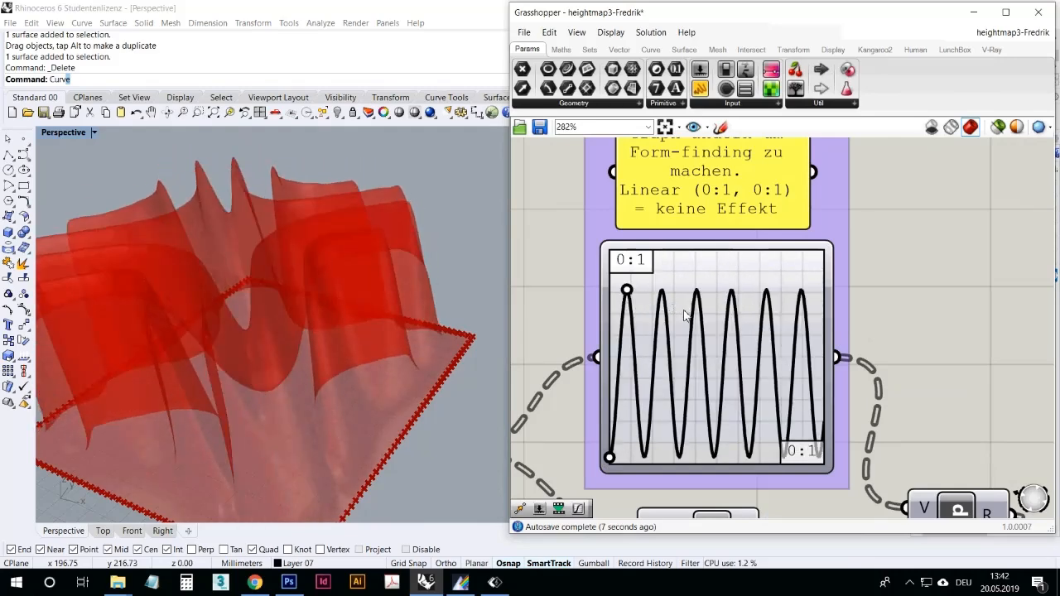
drag(729, 319, 825, 253)
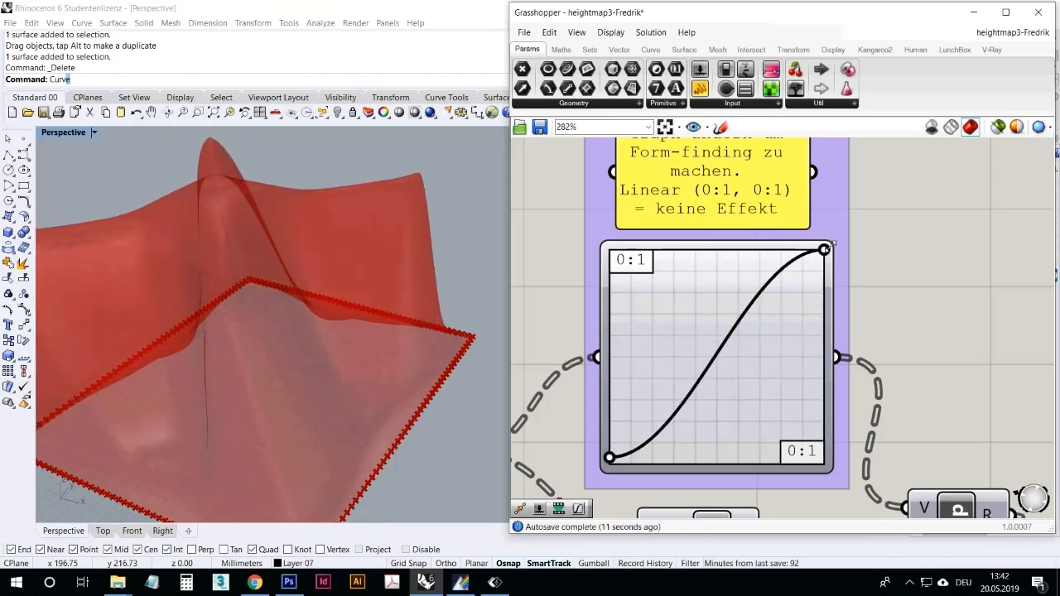
Set the form-finding graph type back to Linear.
right_click(779, 333)
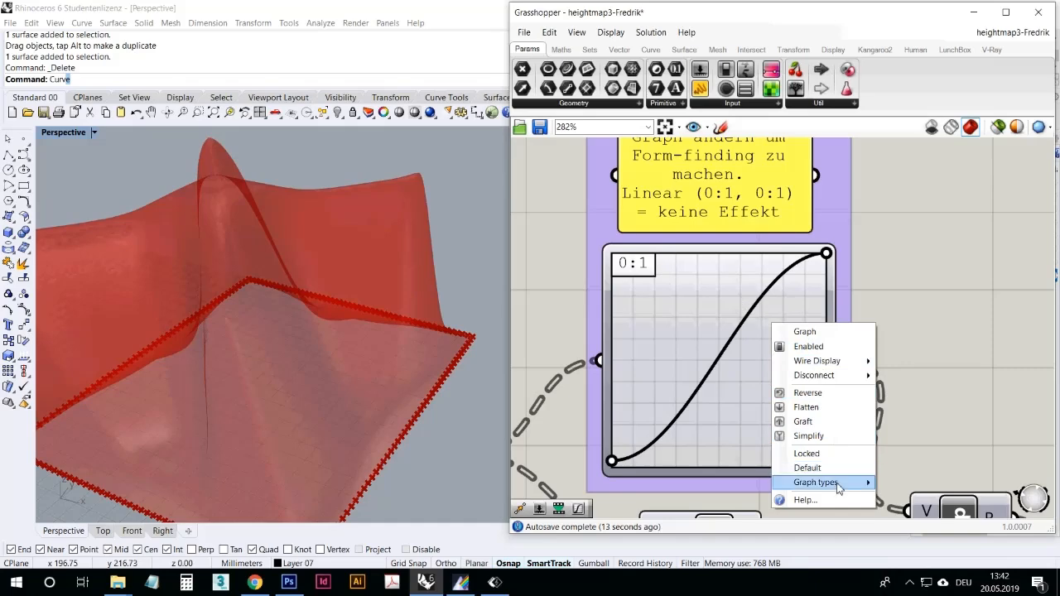
mouse_move(839, 484)
click(909, 459)
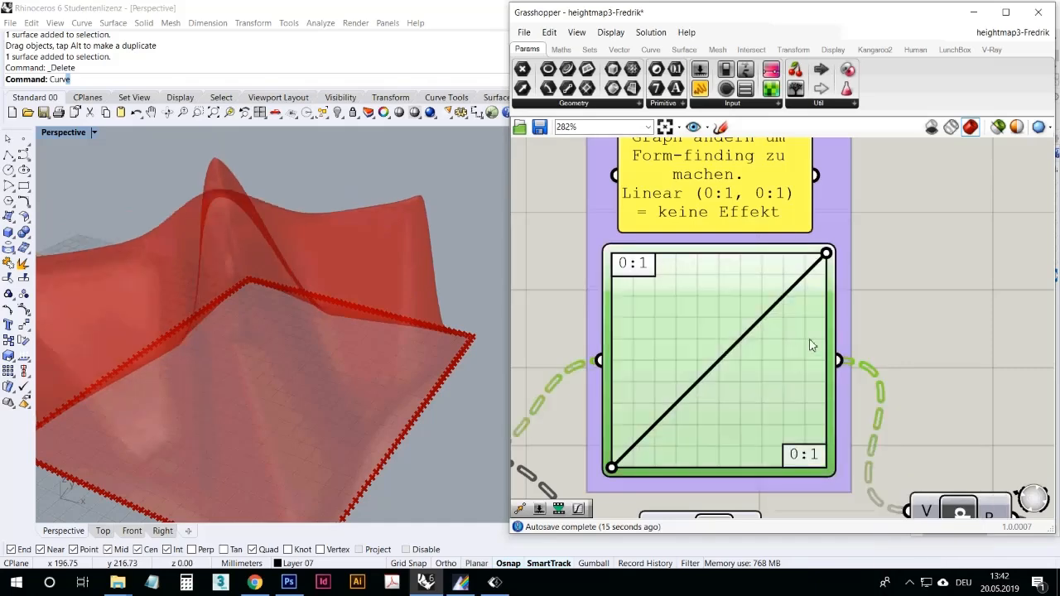
Examine the form-finding graph, the image sampler, and the Bounds, ReMap and Domain components with the Domain end slider.
scroll(693, 328, down, 2)
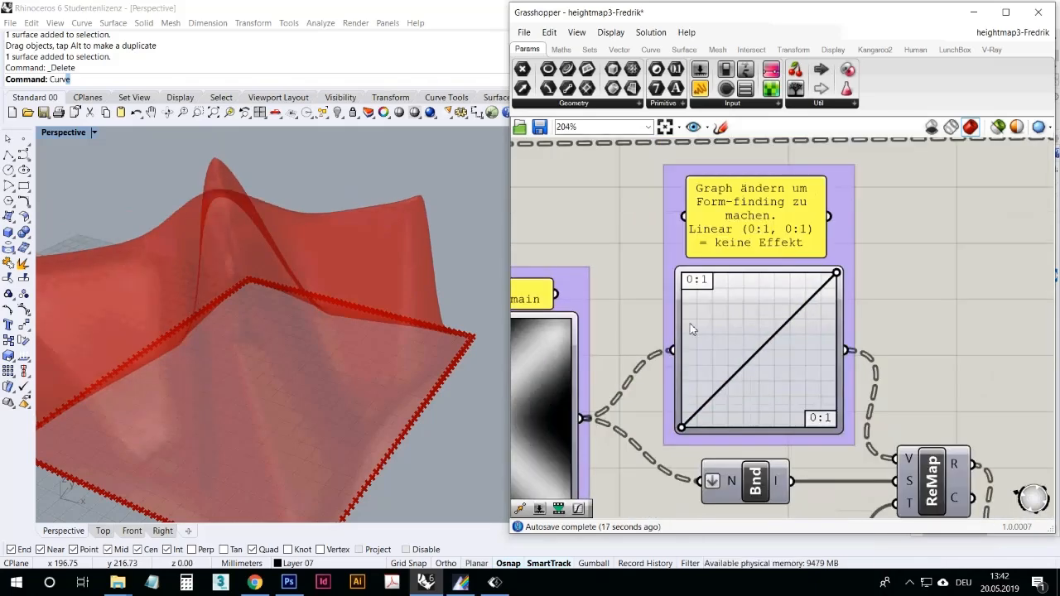
scroll(846, 357, down, 4)
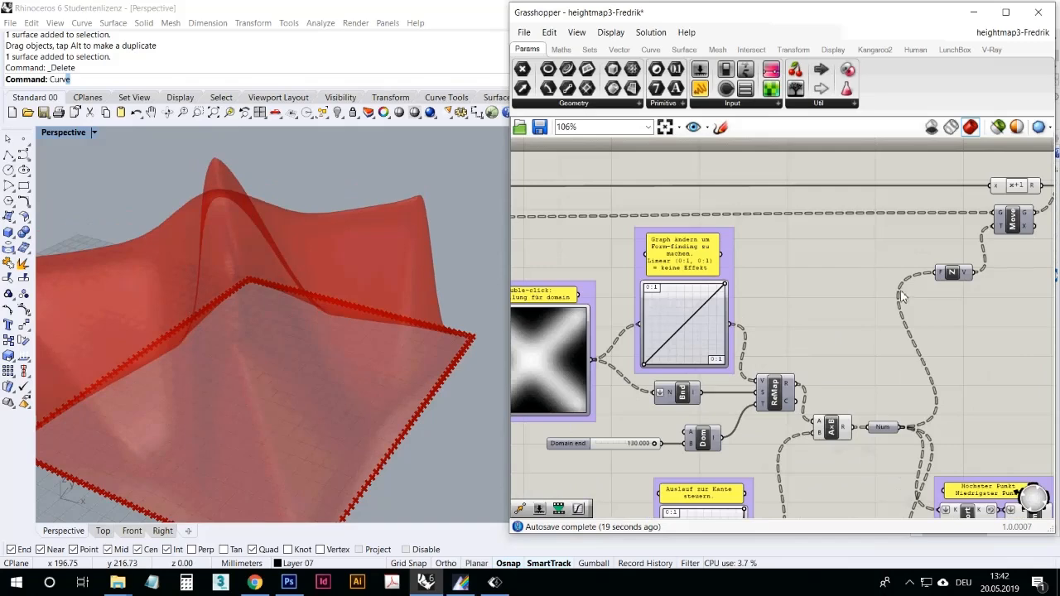
scroll(685, 289, up, 4)
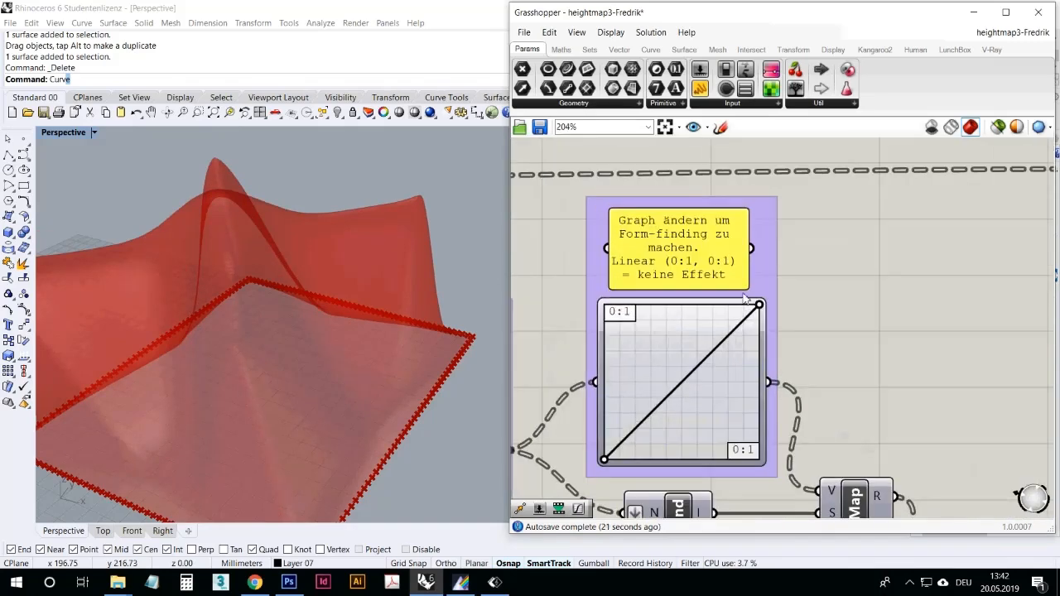
scroll(690, 168, down, 3)
right_drag(687, 363, 853, 319)
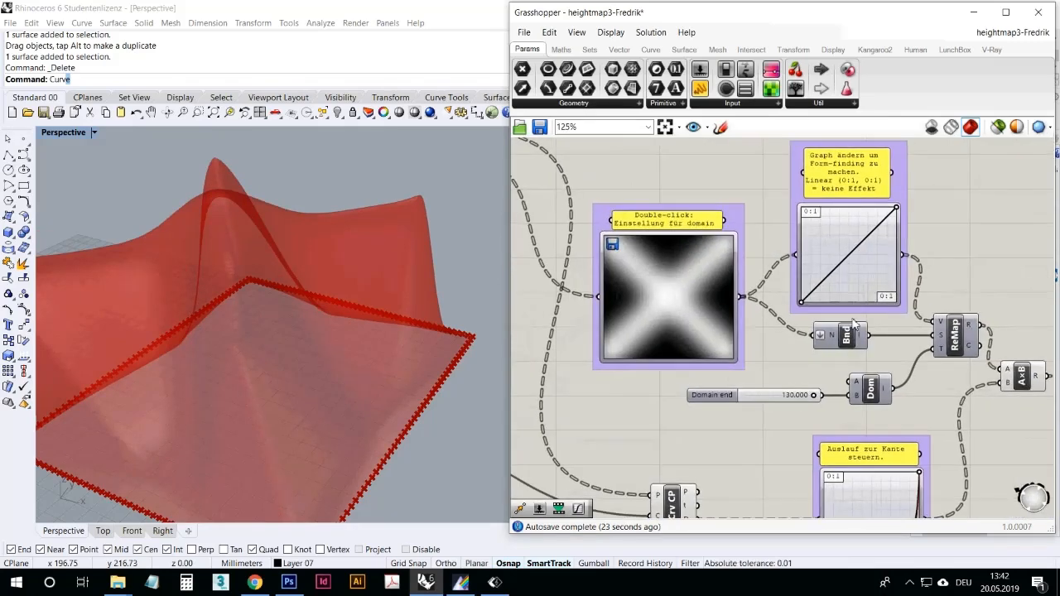
scroll(746, 326, up, 3)
right_drag(789, 399, 710, 384)
scroll(718, 379, down, 3)
scroll(760, 391, up, 3)
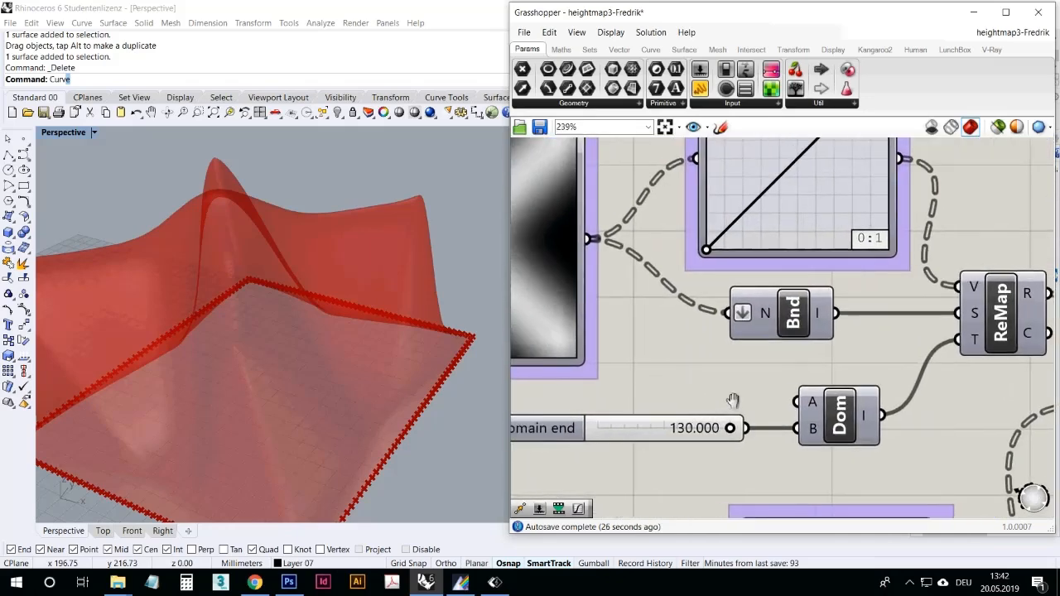
drag(743, 425, 843, 431)
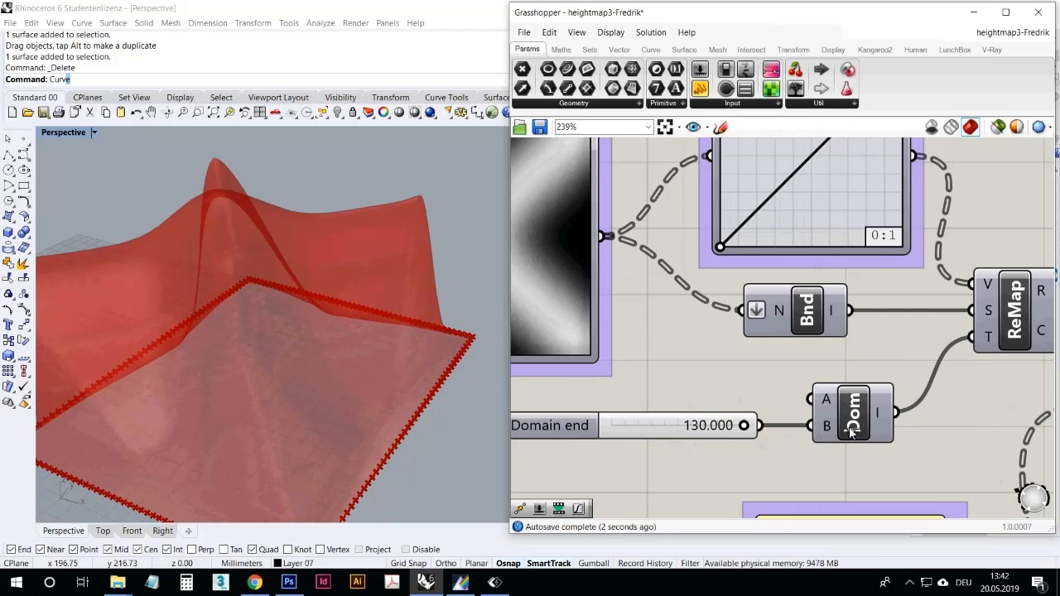
drag(744, 426, 824, 433)
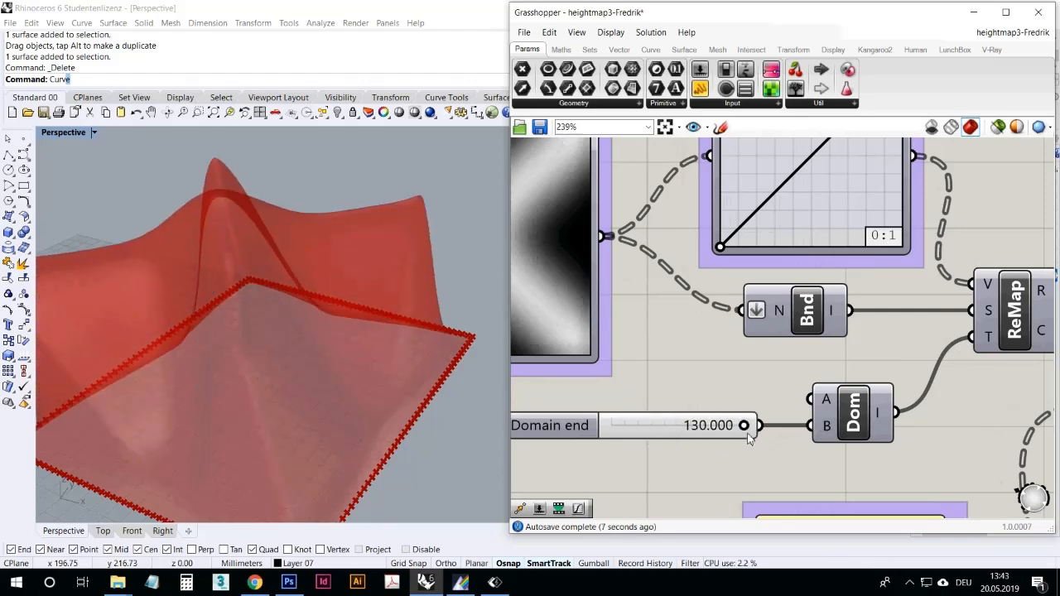
Enable the Z-direction Contour component to display its contour lines on the surface.
scroll(686, 364, down, 7)
scroll(880, 424, up, 4)
right_drag(941, 370, 620, 474)
scroll(877, 357, up, 3)
click(973, 325)
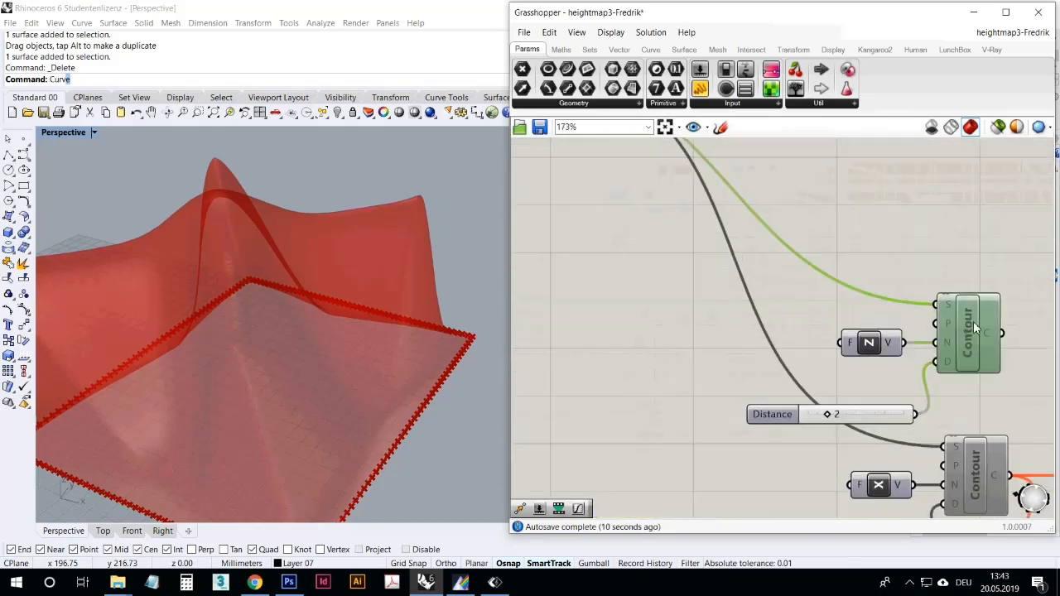
right_click(975, 328)
click(989, 362)
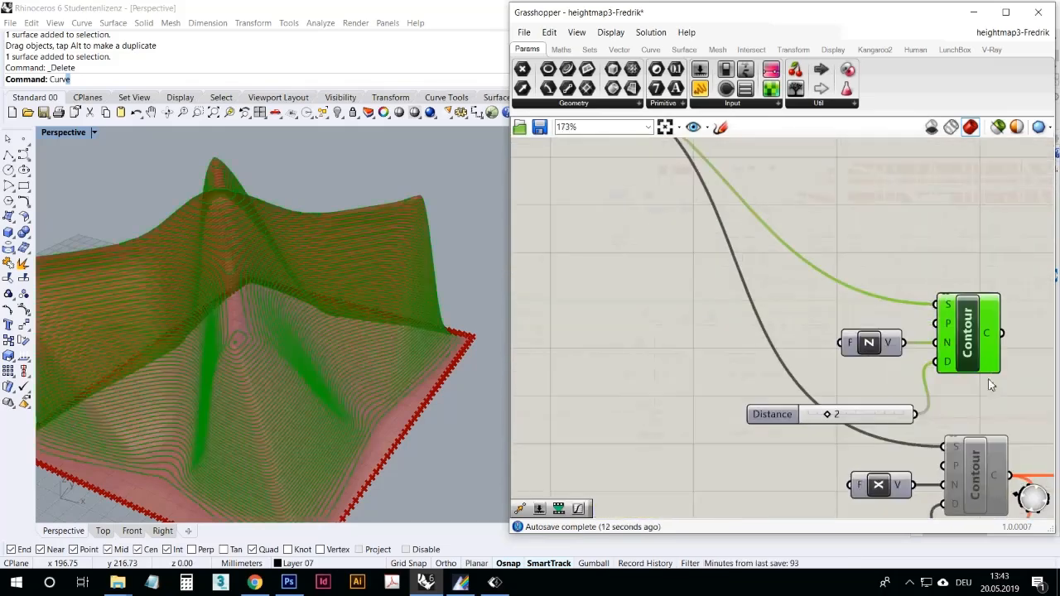
click(986, 382)
right_drag(234, 289, 189, 319)
Disable the Z-direction Contour component.
right_click(959, 332)
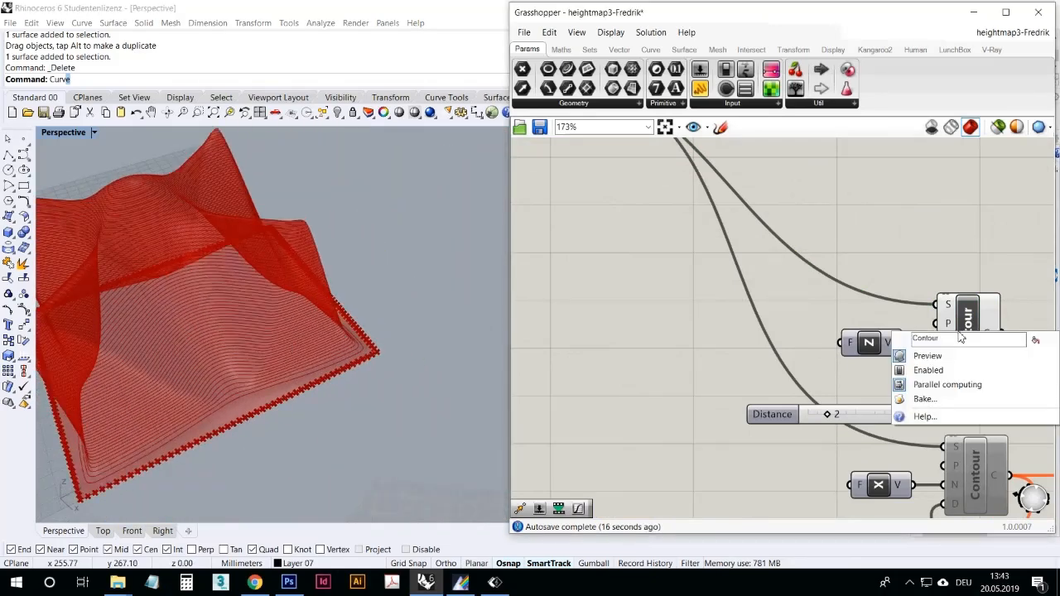
right_click(970, 314)
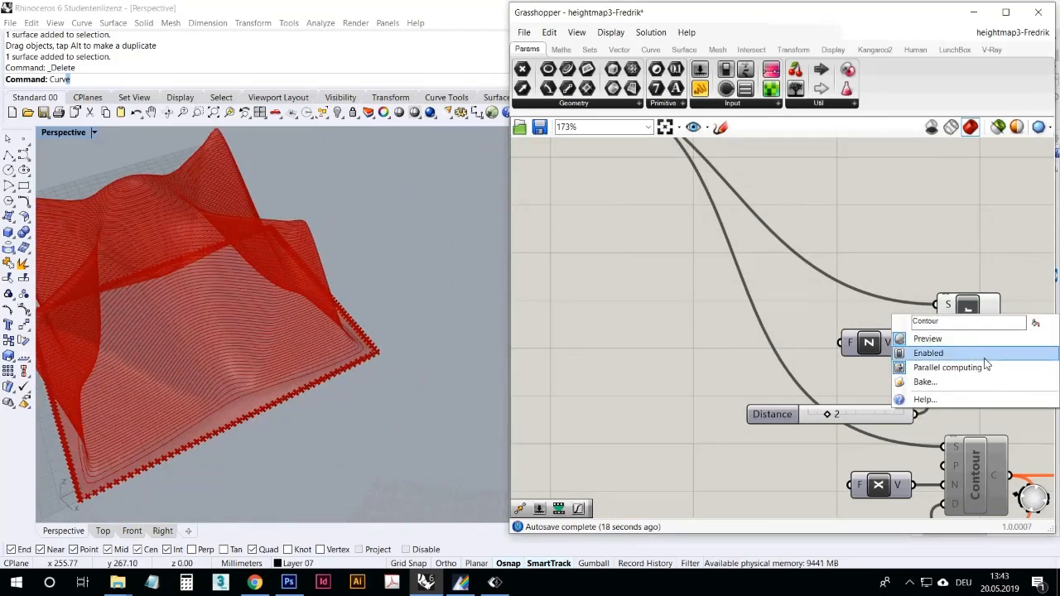
click(985, 365)
Enable the X-direction Contour component, inspect its section curves on the surface, and disable it again.
scroll(911, 364, up, 4)
click(886, 362)
right_click(902, 366)
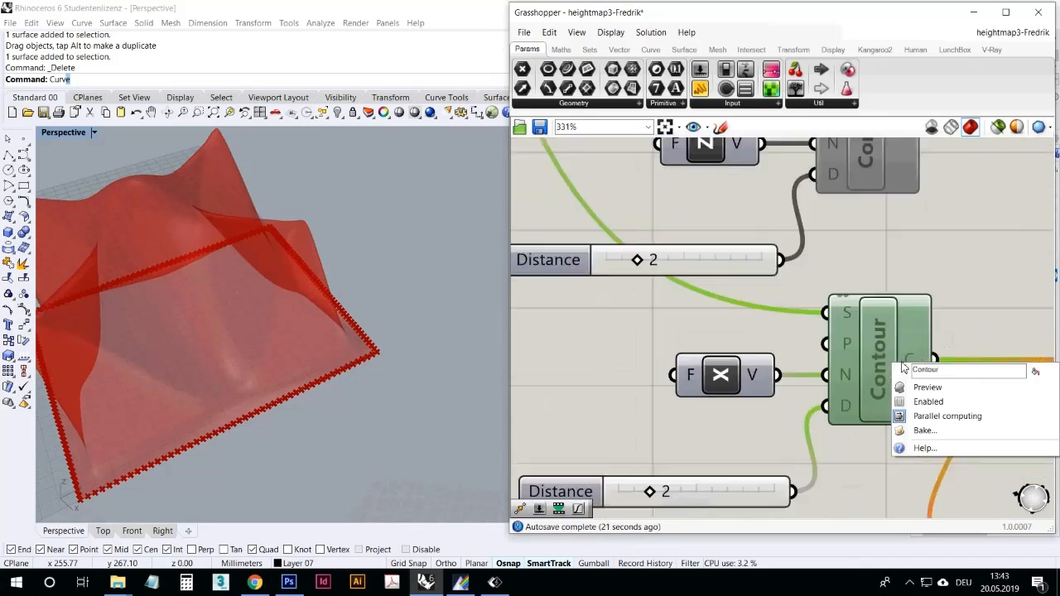
click(950, 403)
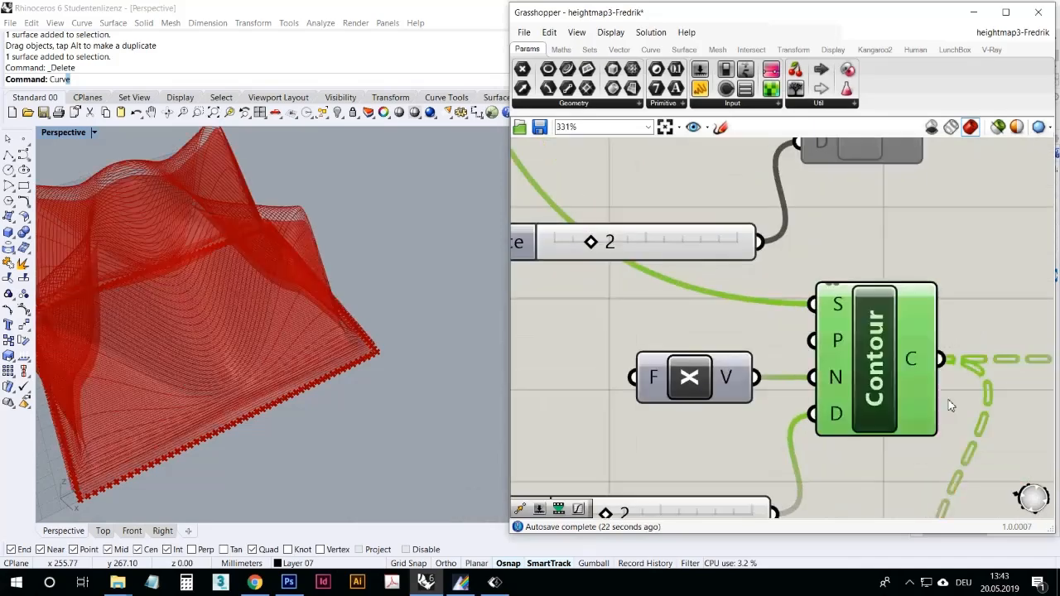
right_drag(137, 324, 330, 243)
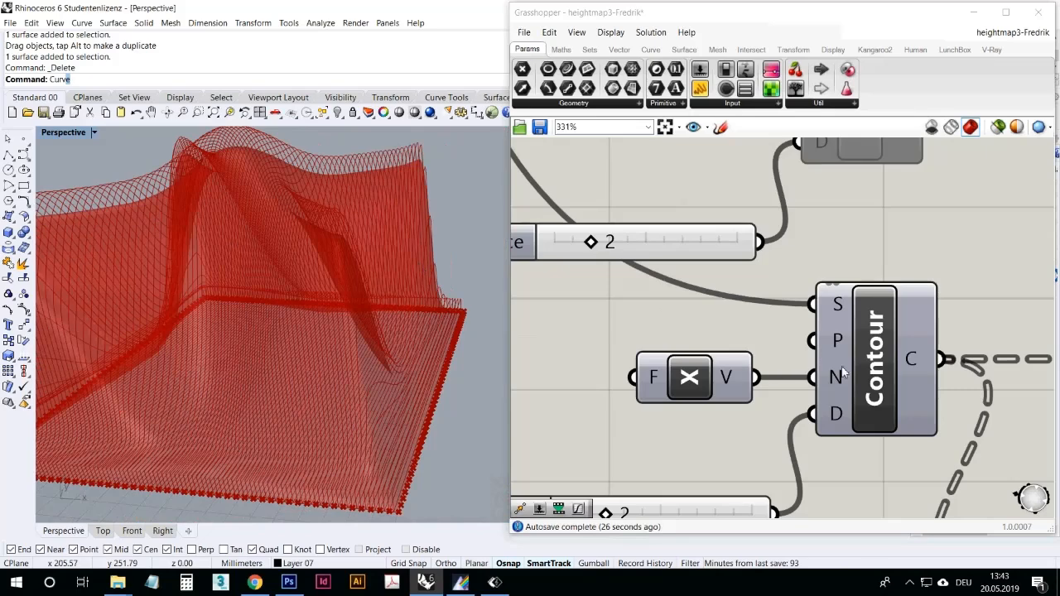
click(890, 363)
click(912, 397)
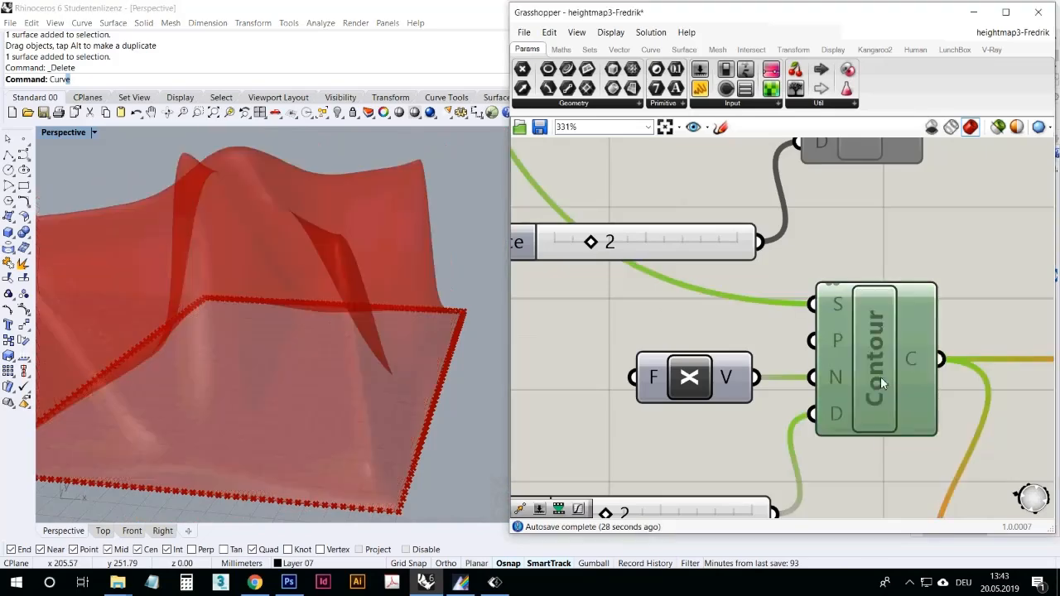
Examine the components at the start of the definition that feed the surface division.
scroll(923, 332, down, 8)
scroll(953, 363, down, 1)
scroll(563, 315, up, 3)
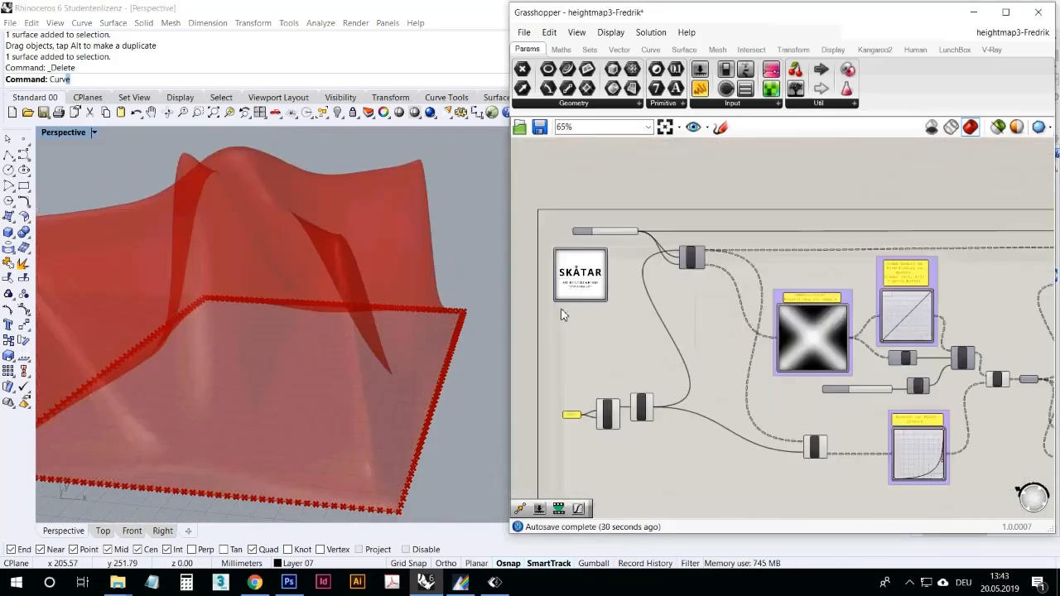
scroll(637, 367, up, 4)
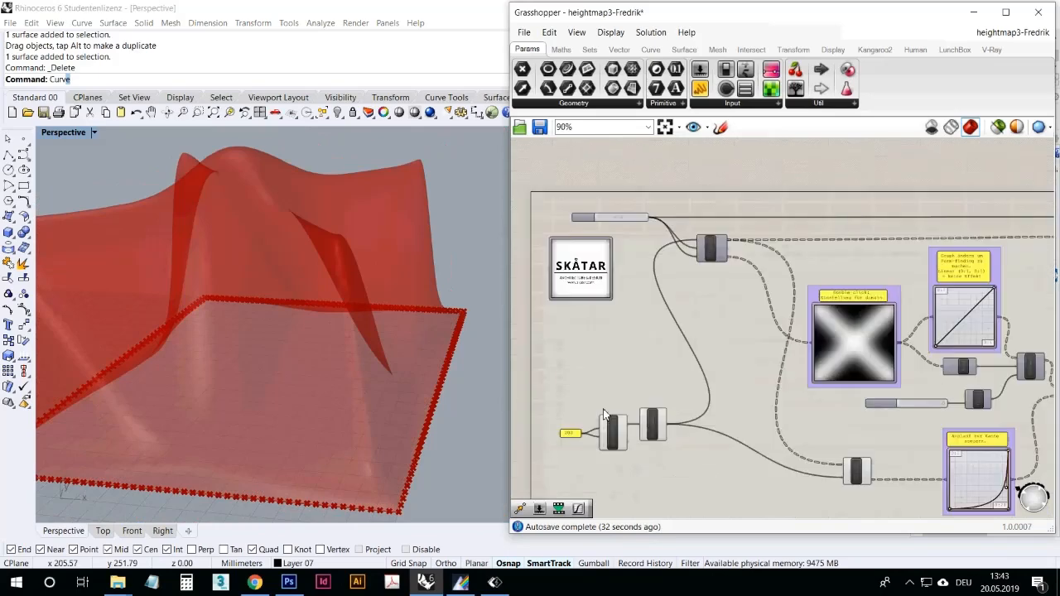
drag(726, 502, 525, 373)
drag(626, 439, 622, 324)
right_drag(733, 323, 659, 494)
right_drag(777, 330, 638, 329)
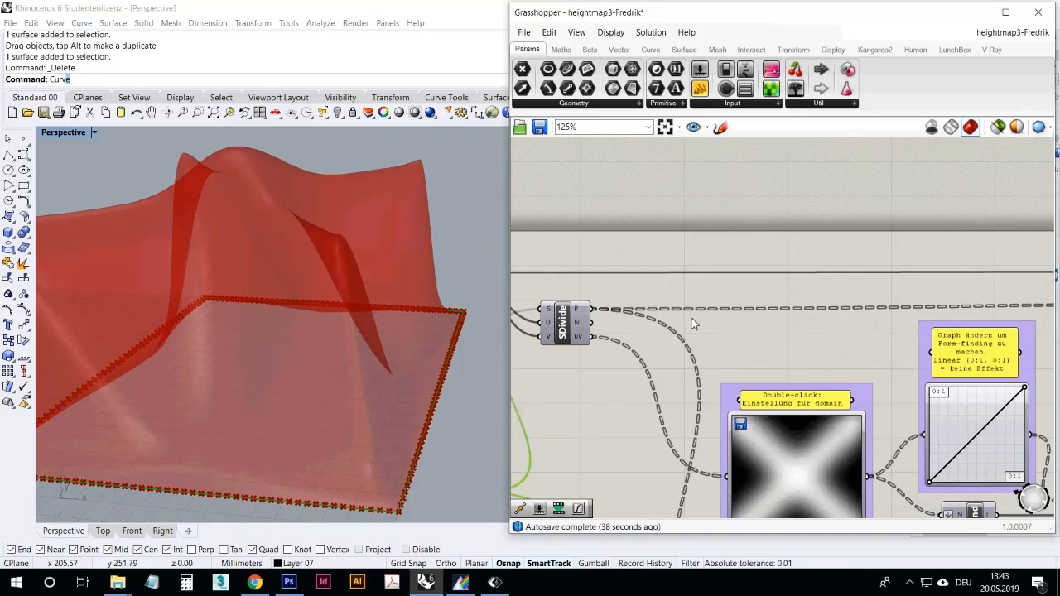
Examine the SDivide outputs and how they connect to the image sampler, the form-finding graph, and the remapping components.
scroll(630, 321, down, 5)
right_drag(933, 315, 884, 315)
scroll(884, 315, up, 3)
click(913, 281)
click(850, 345)
right_drag(686, 358, 886, 331)
scroll(754, 319, up, 2)
right_drag(614, 308, 719, 300)
scroll(607, 256, up, 6)
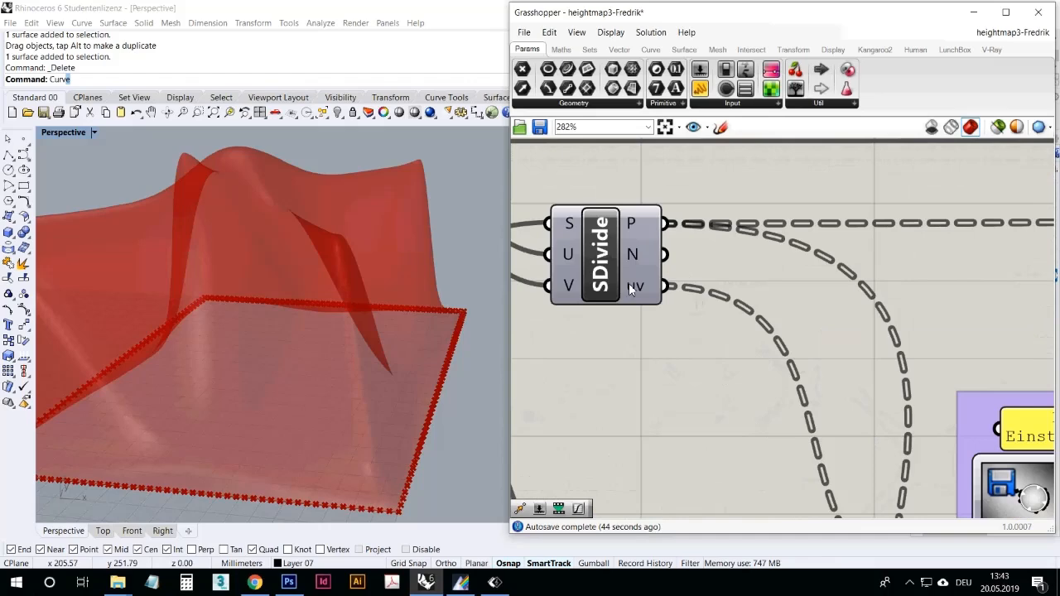
scroll(633, 287, down, 6)
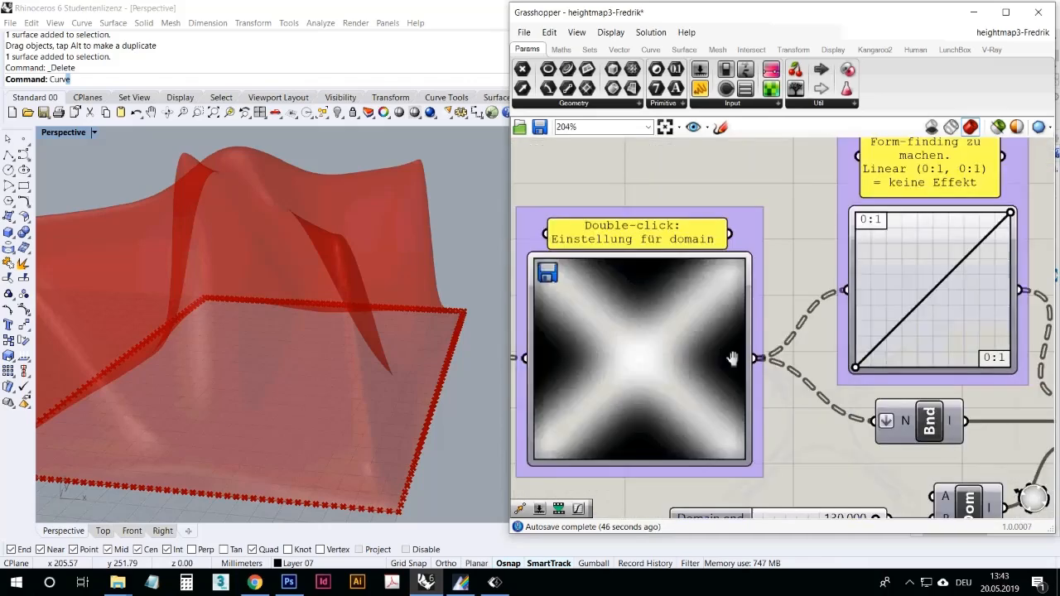
scroll(905, 267, down, 2)
right_drag(892, 335, 863, 322)
scroll(804, 315, up, 3)
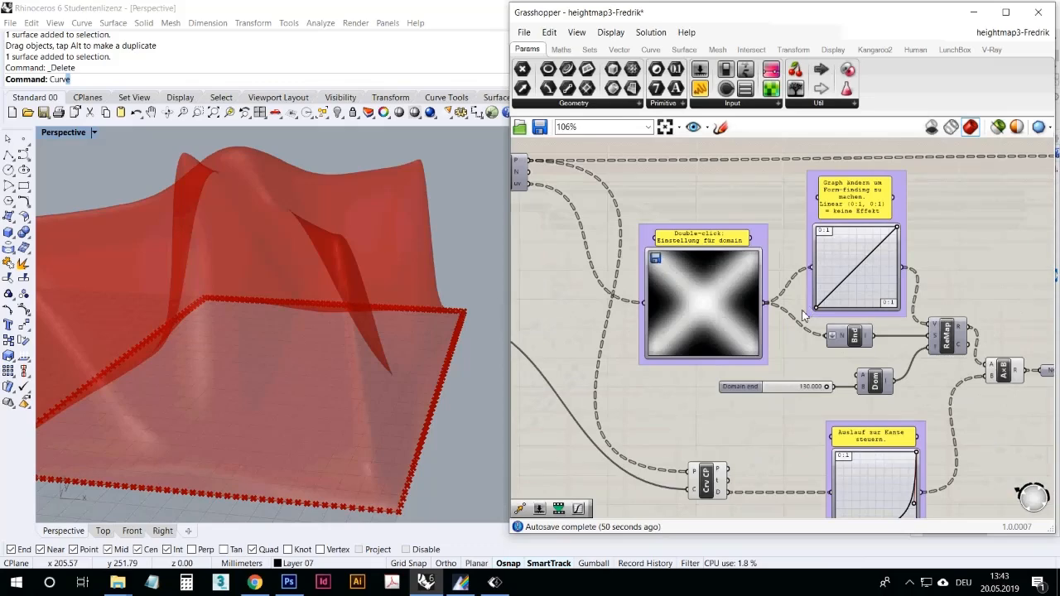
click(911, 584)
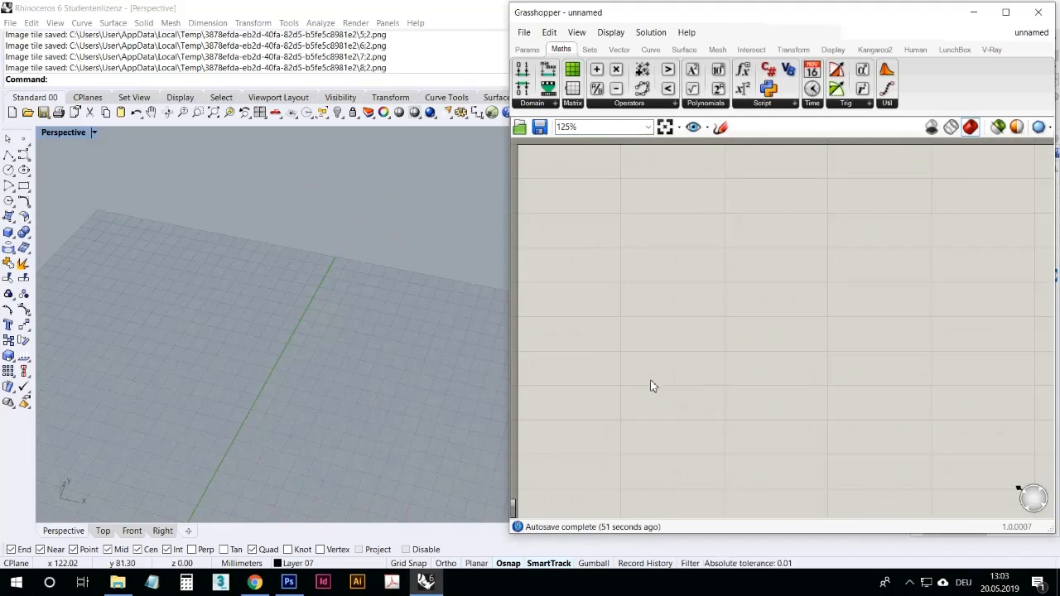
Switch to Photoshop and create a new document of 2000 × 2000 pixels.
click(289, 582)
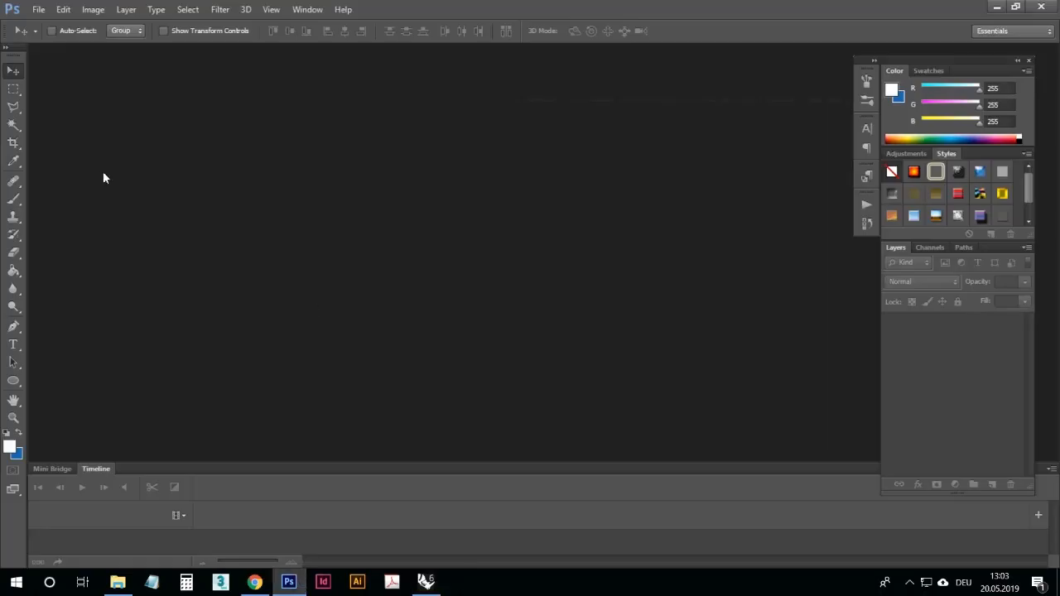
click(38, 9)
click(45, 25)
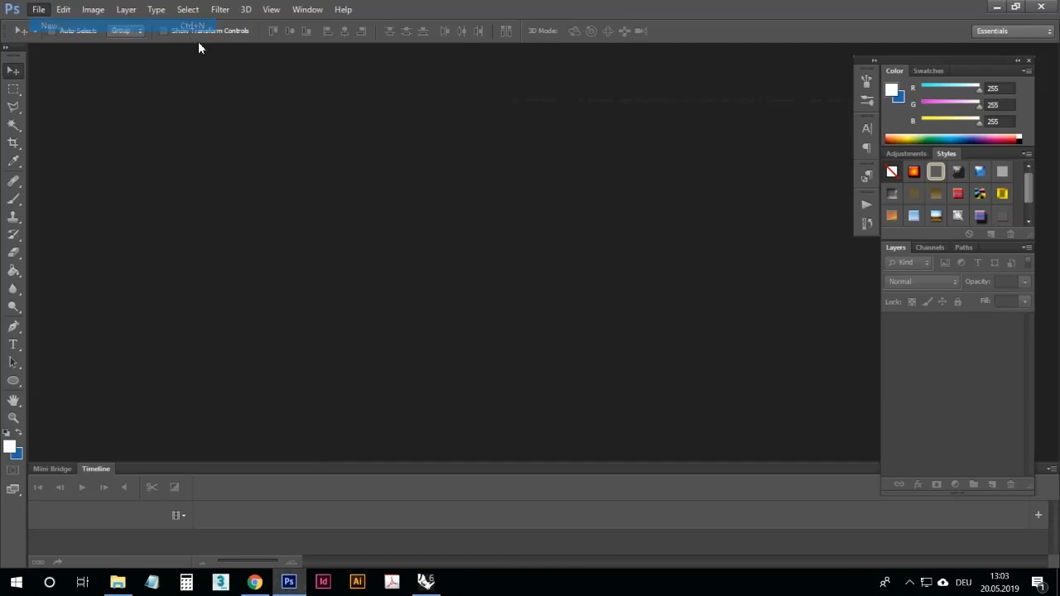
double_click(497, 205)
text(2000)
double_click(457, 223)
text(200)
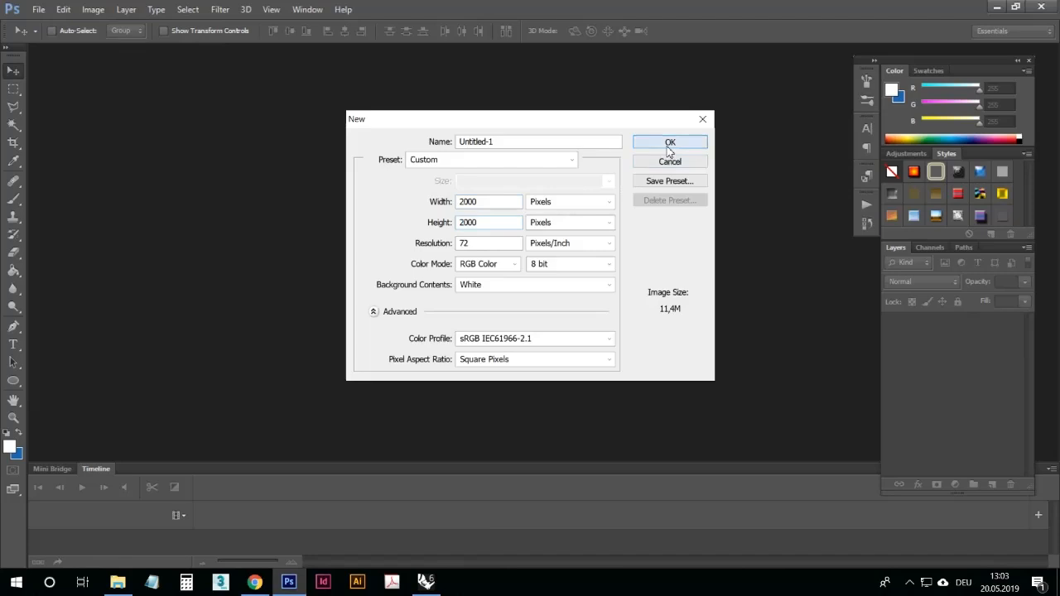
click(669, 146)
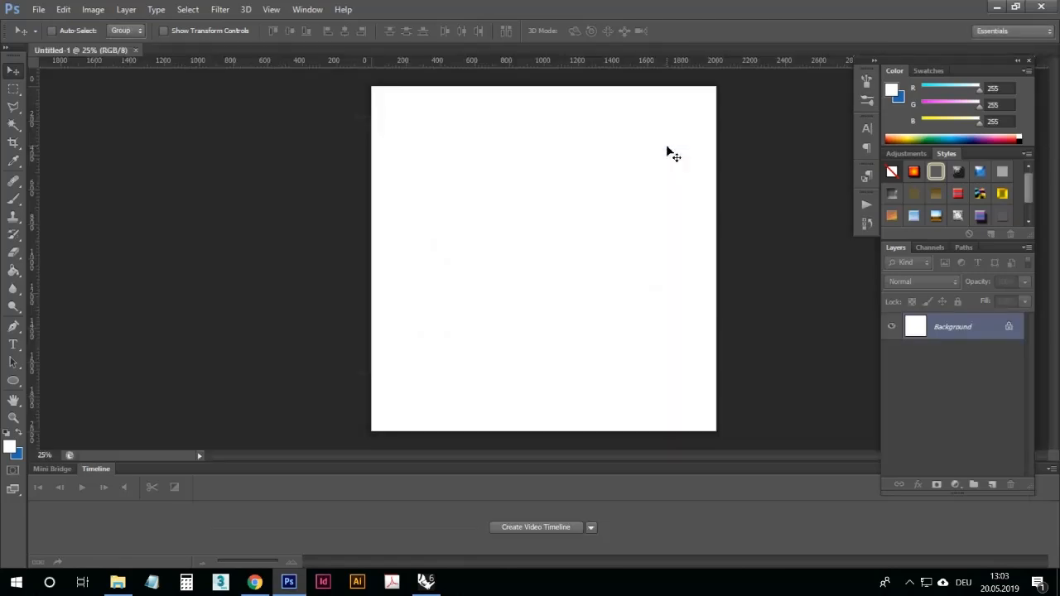
Set the foreground colour to black (000000) and fill the canvas with it using the Paint Bucket.
click(15, 447)
drag(502, 295, 329, 434)
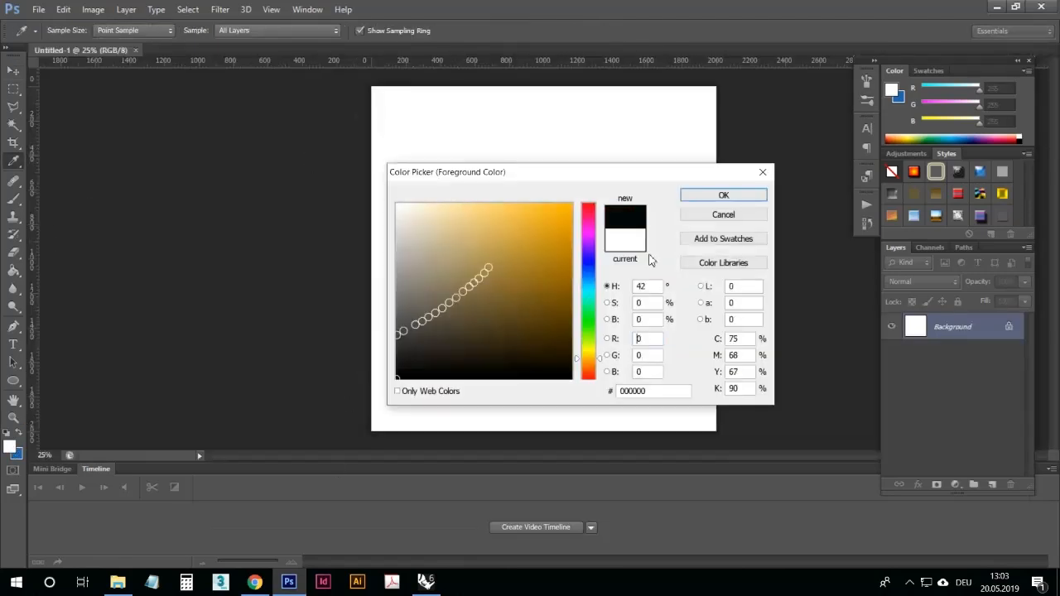
click(705, 196)
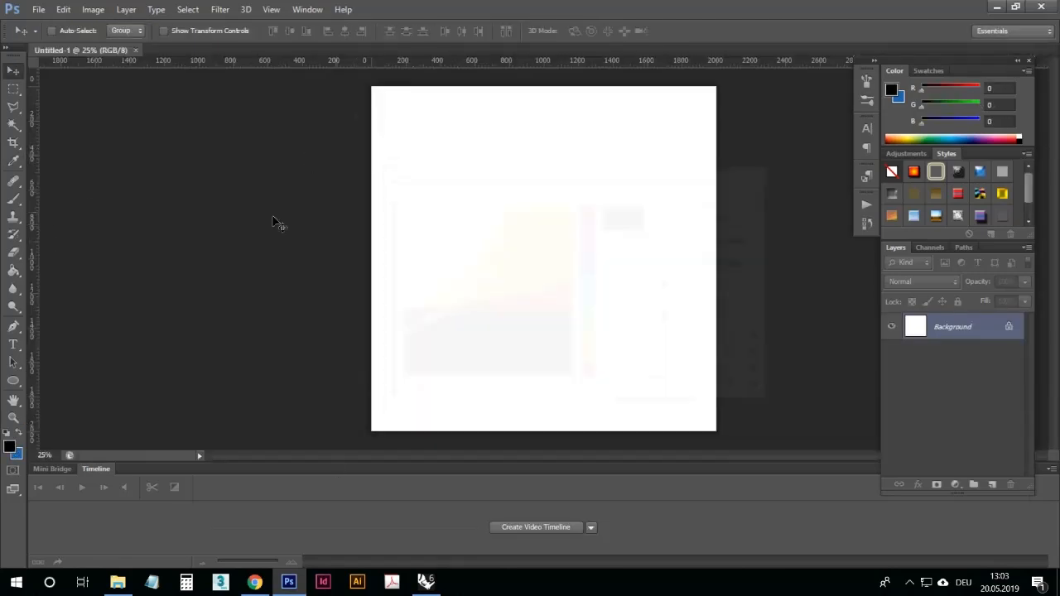
click(14, 270)
click(464, 218)
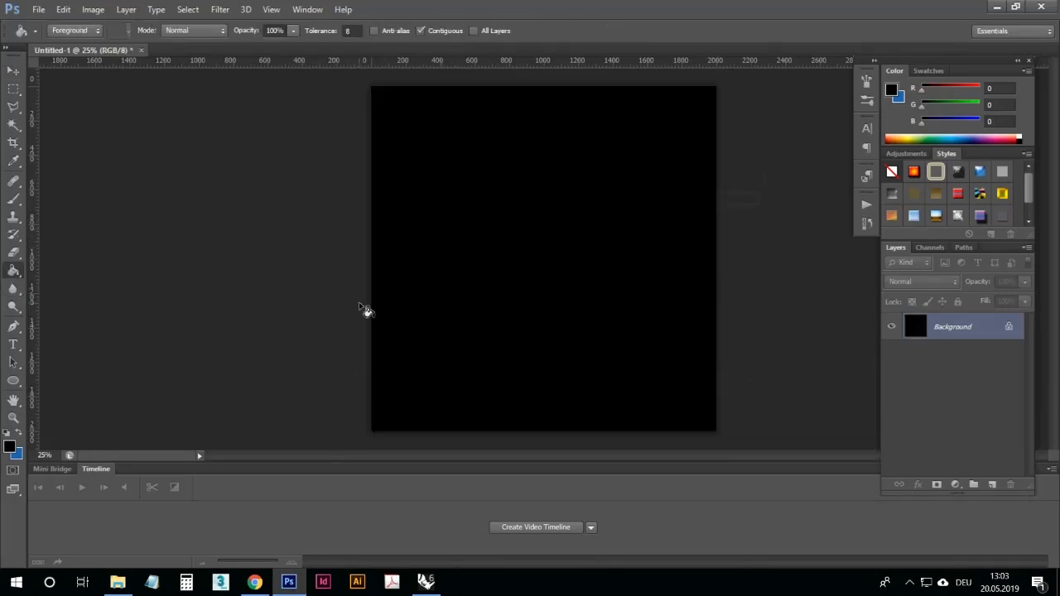
Paint a white (ffffff) X across the black canvas with two straight corner-to-corner strokes of the 442-pixel brush.
click(11, 447)
drag(483, 306, 406, 157)
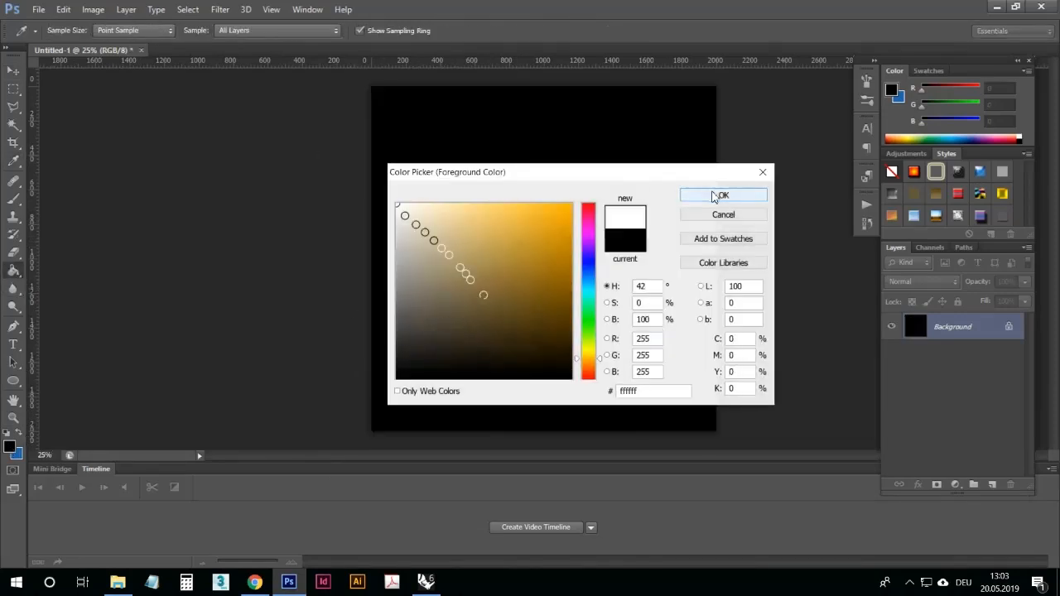
click(688, 195)
click(14, 200)
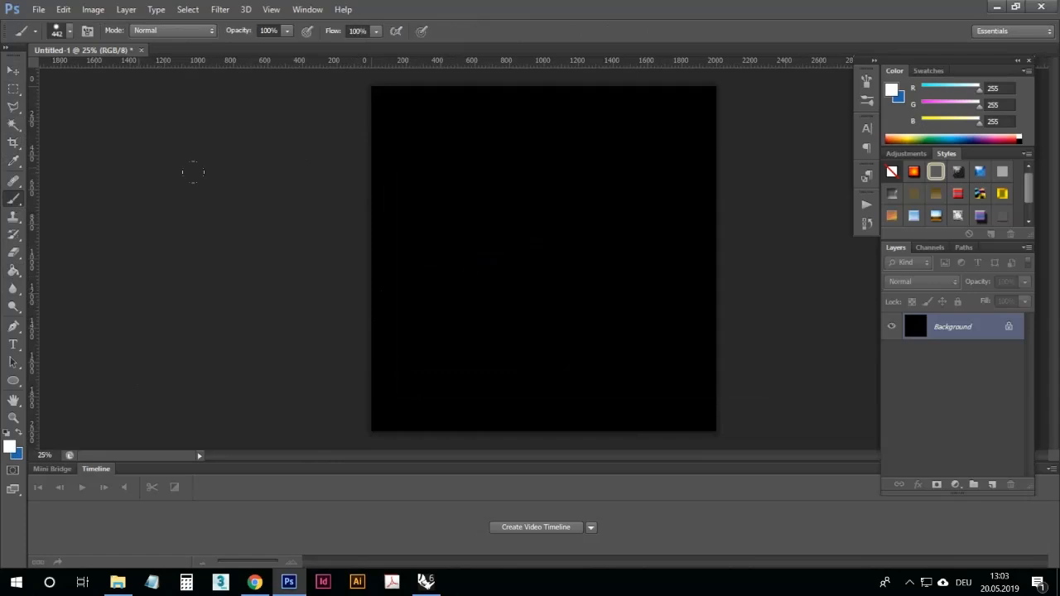
click(384, 105)
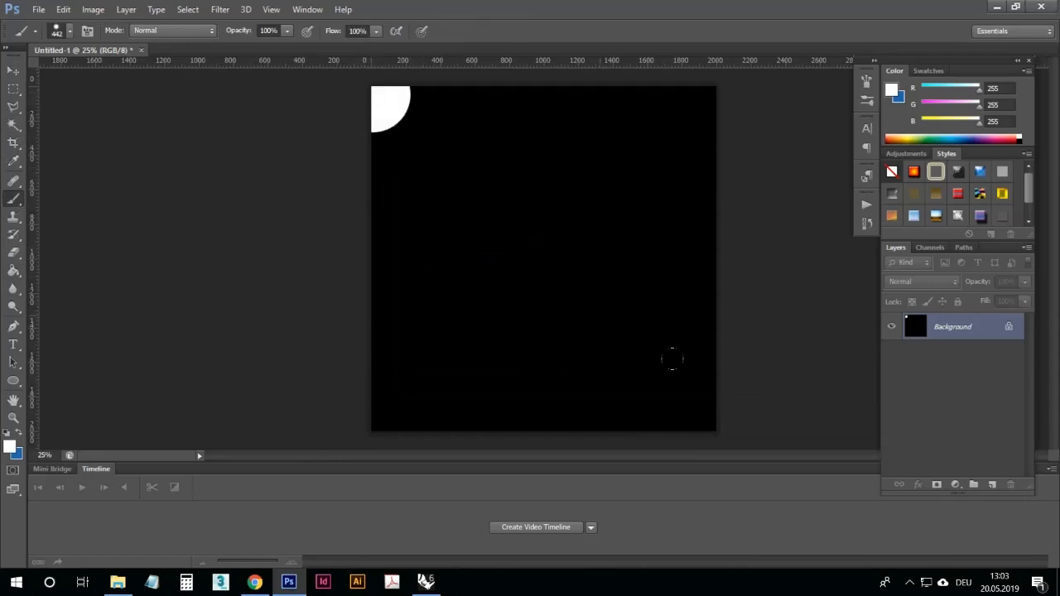
shift+click(711, 431)
click(382, 423)
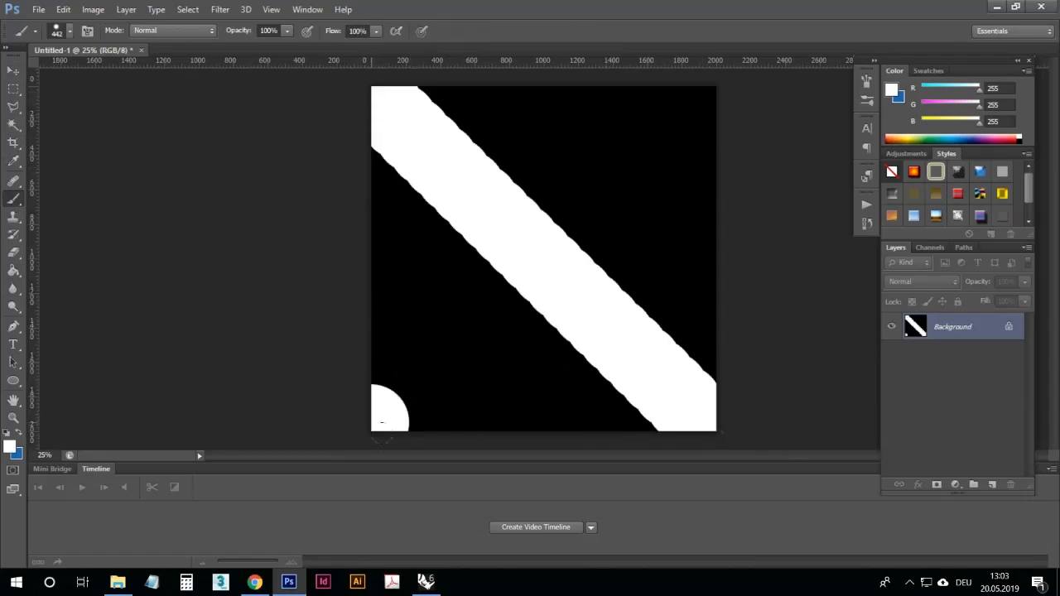
shift+click(712, 124)
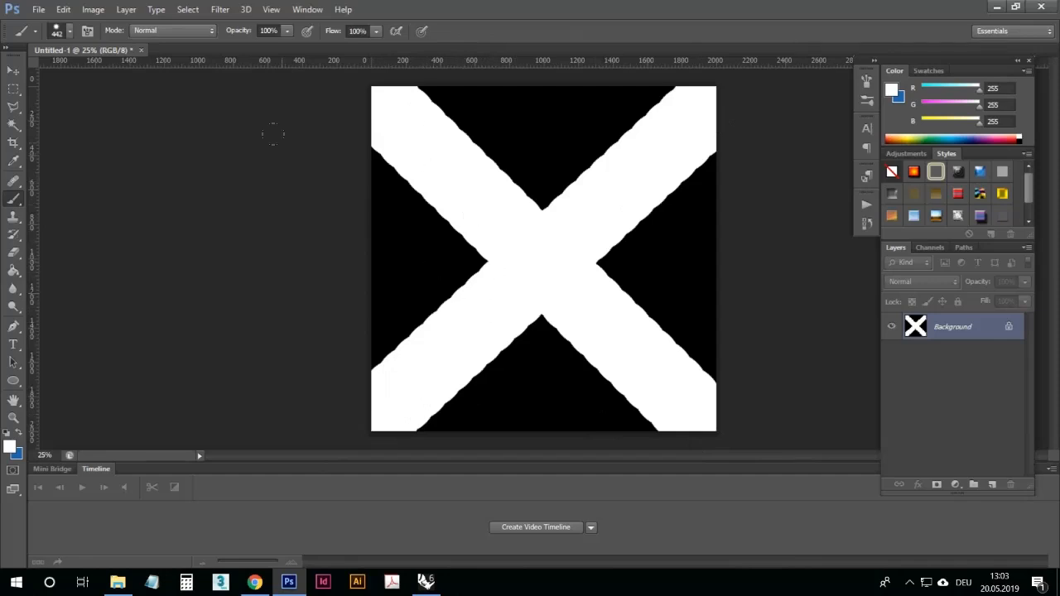
Apply a Gaussian Blur with a radius of 129.1 pixels to the white X.
click(219, 9)
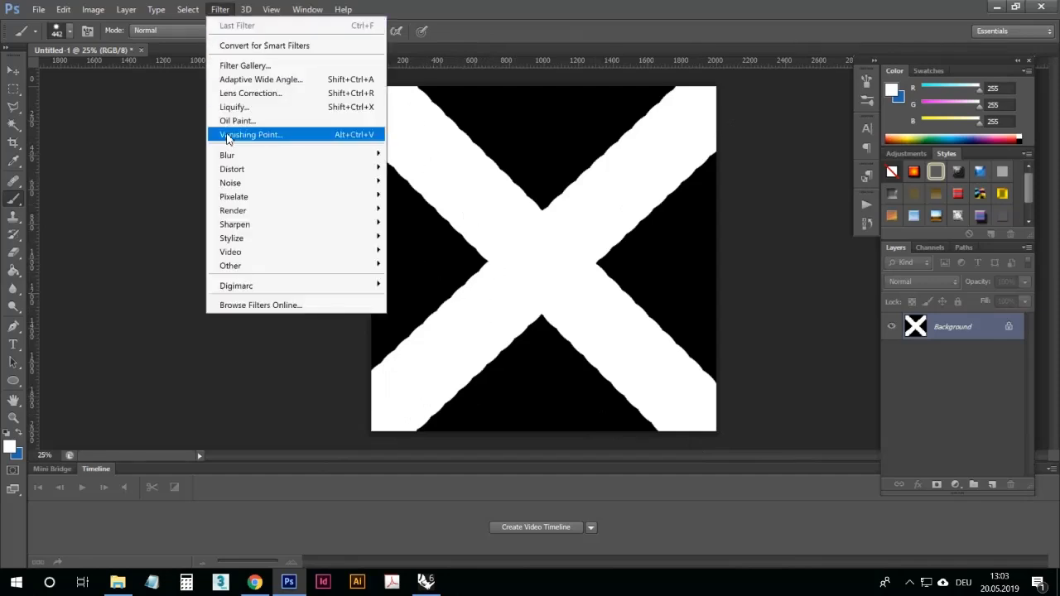
mouse_move(230, 157)
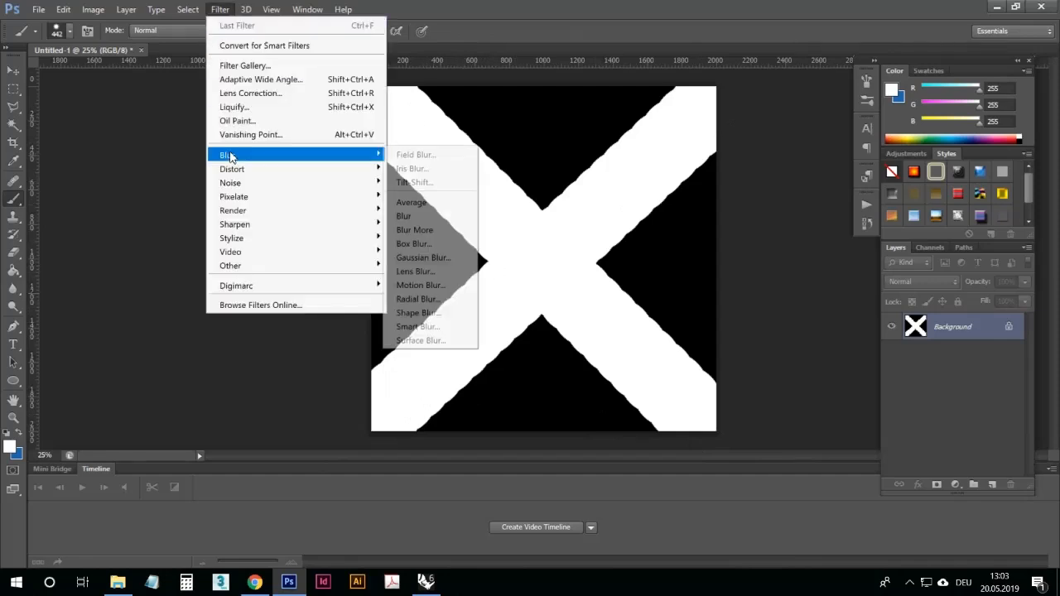
click(454, 264)
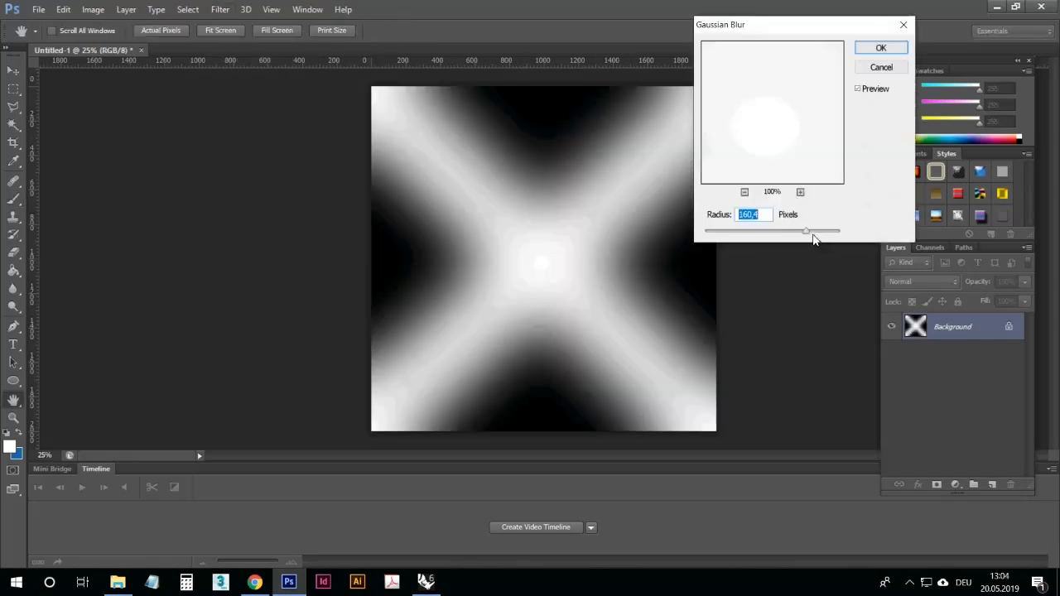
mouse_move(813, 239)
mouse_down()
mouse_move(755, 241)
mouse_move(815, 235)
mouse_move(800, 236)
mouse_up()
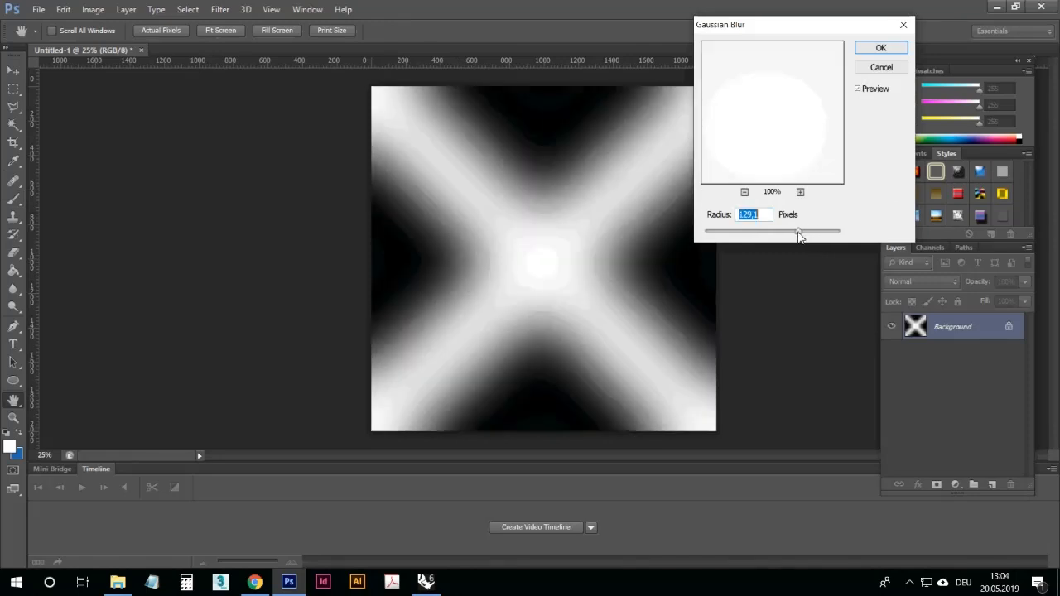
click(882, 48)
key(b)
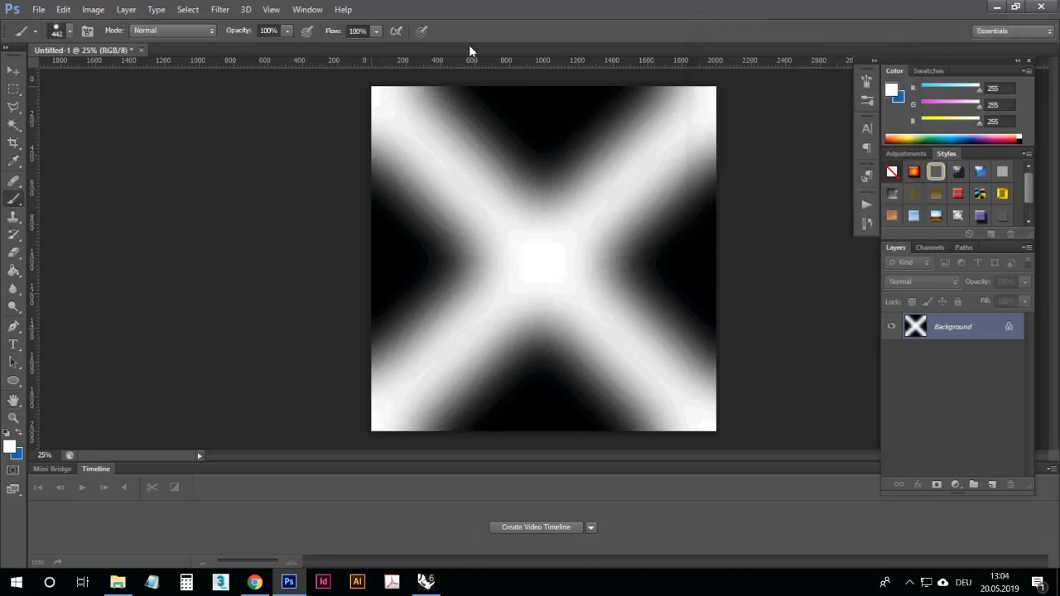
Export the image for the web as a JPEG named Heigthfield.
click(35, 11)
click(82, 208)
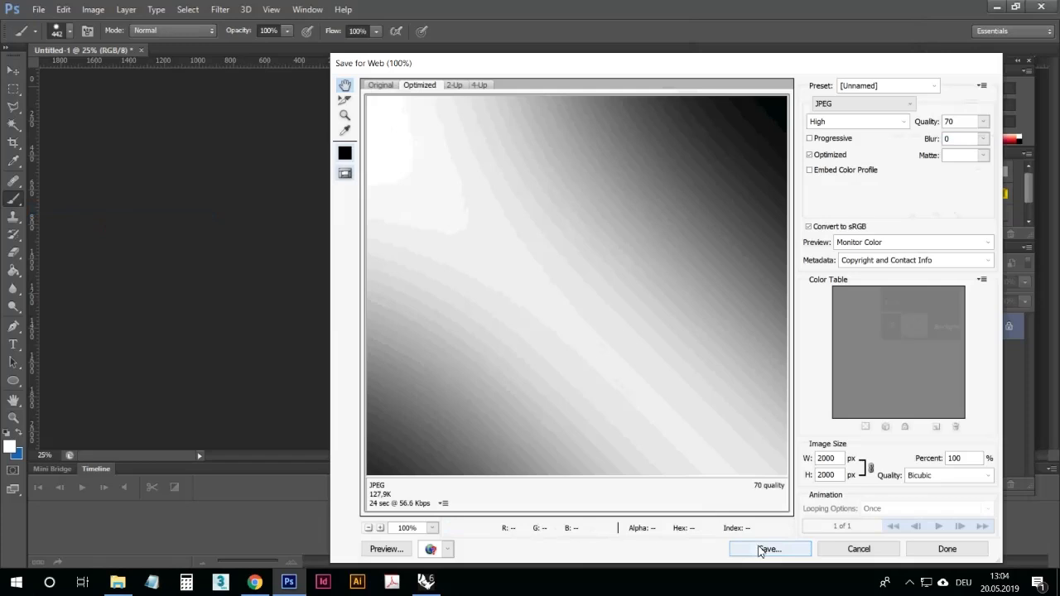
click(762, 548)
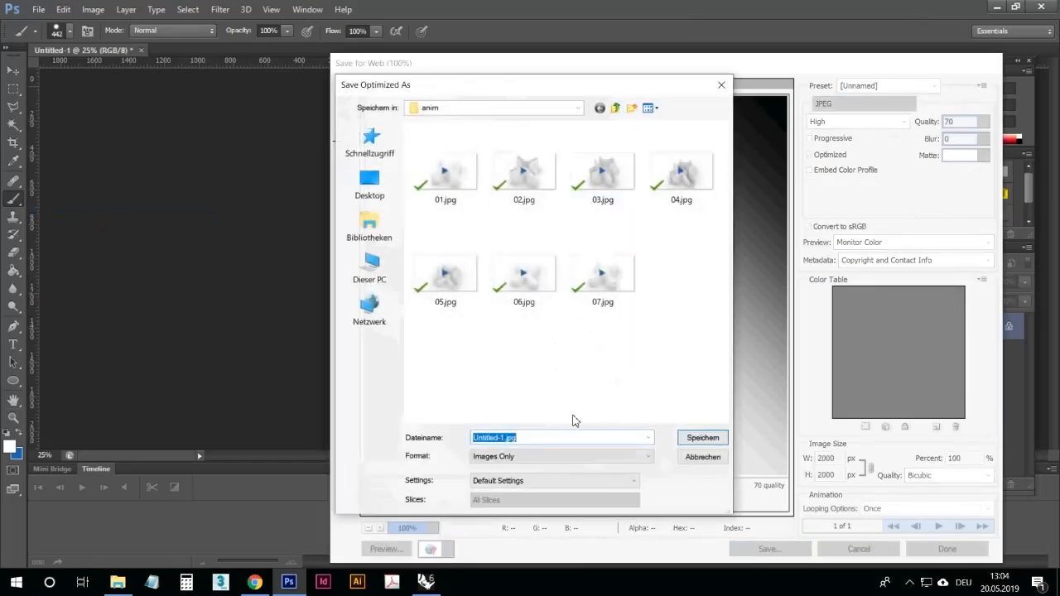
text(Heigthfield)
key(Return)
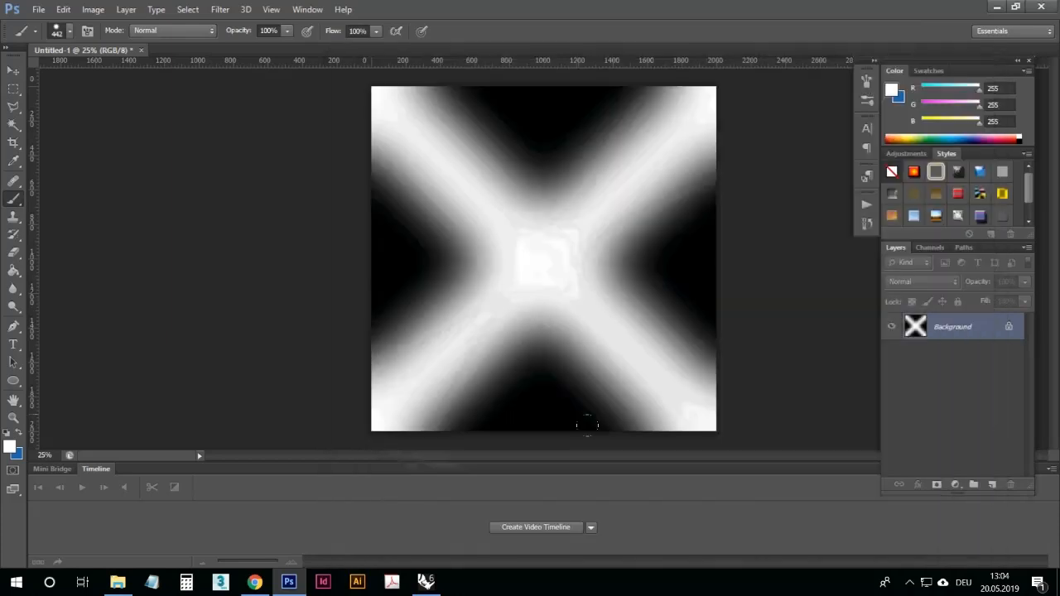
Switch to Grasshopper and place an Image Sampler component on the empty canvas.
click(426, 582)
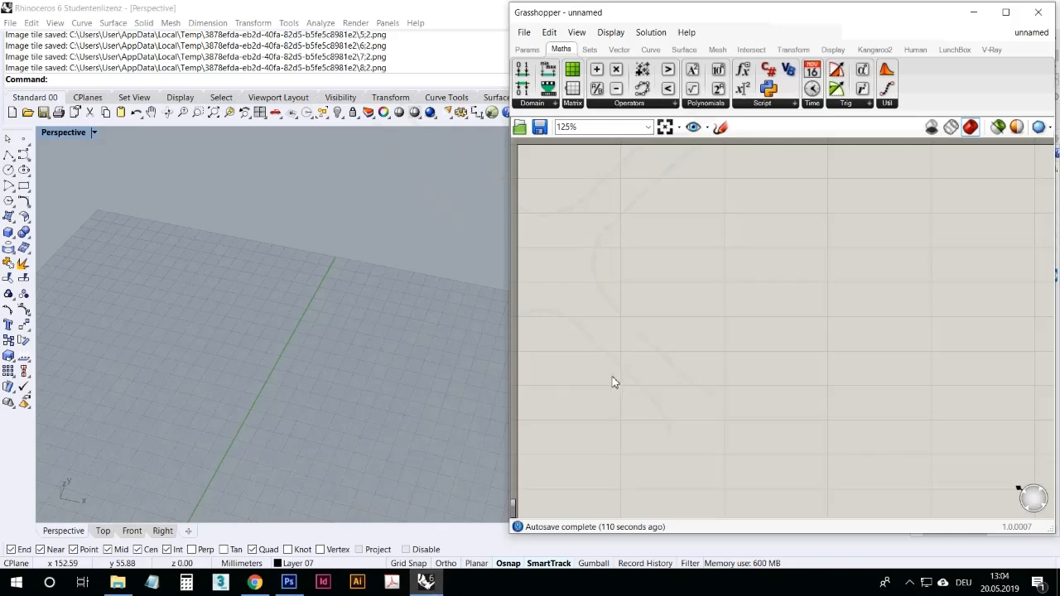
click(528, 50)
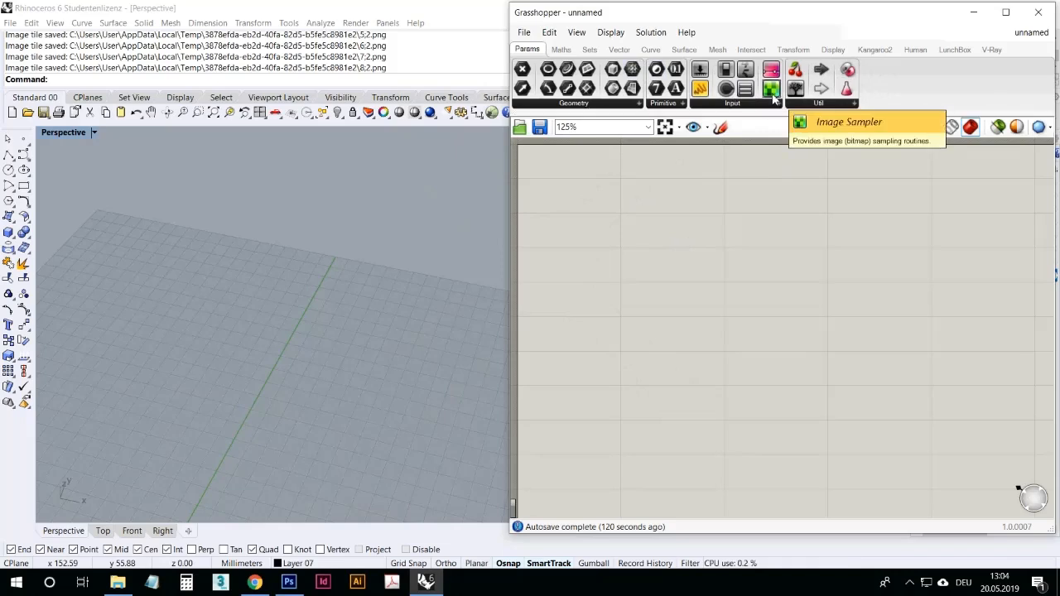
drag(774, 91, 719, 281)
click(715, 312)
click(826, 315)
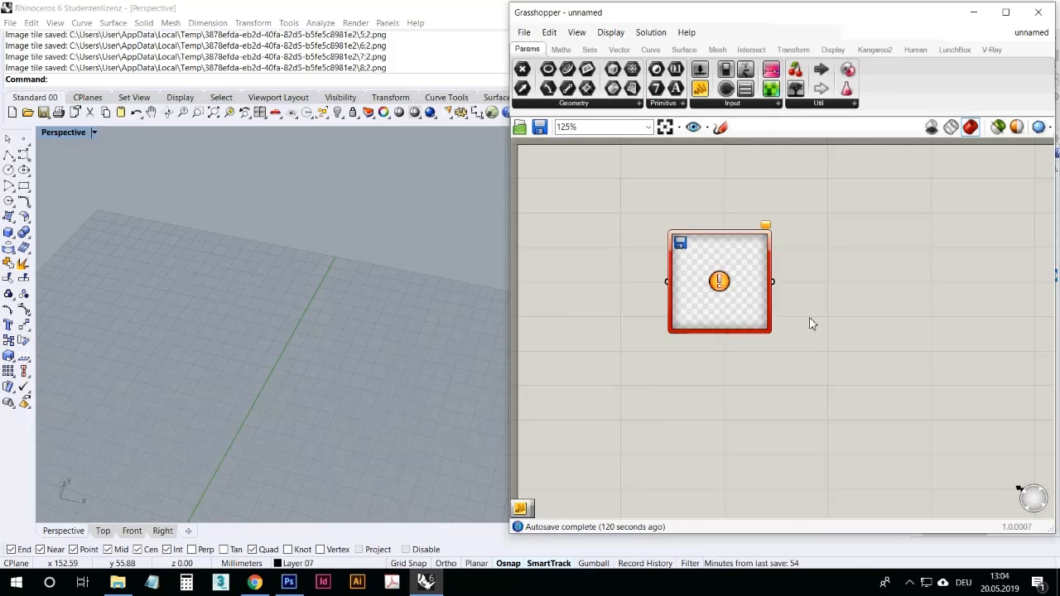
scroll(769, 225, up, 4)
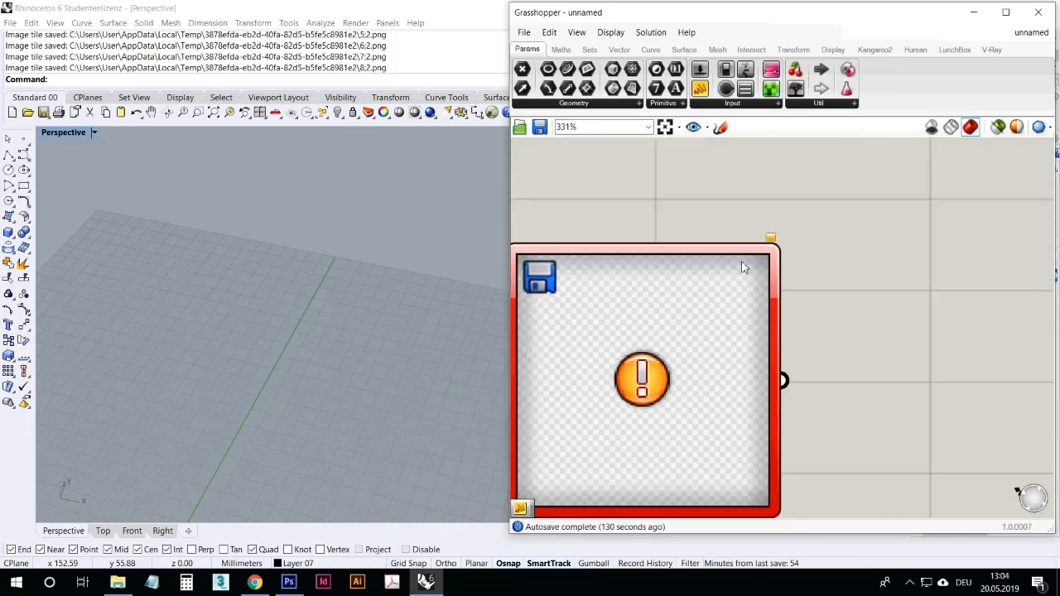
mouse_move(770, 242)
scroll(820, 310, down, 3)
click(706, 346)
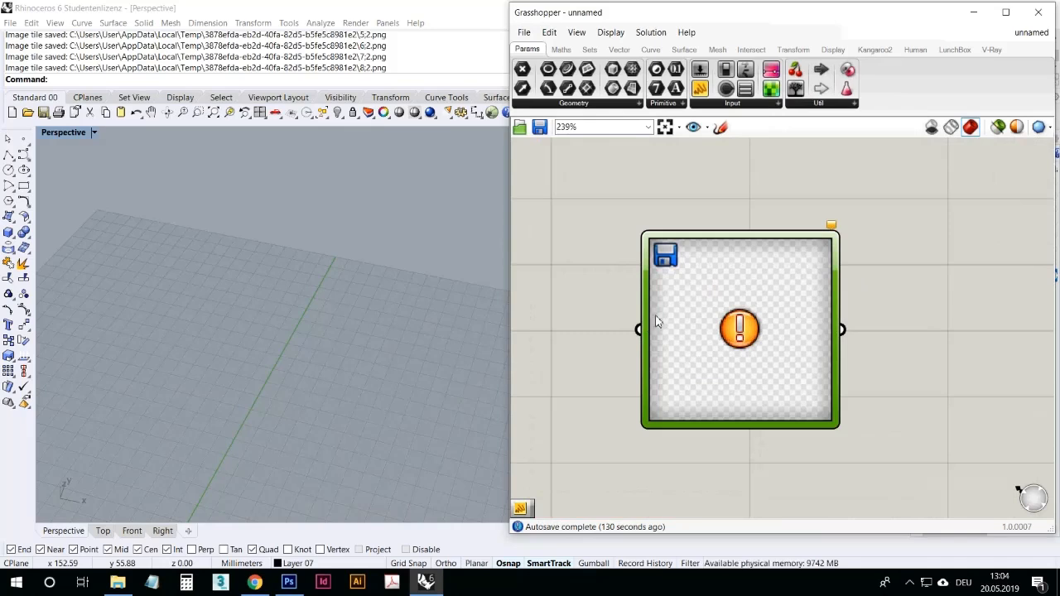
scroll(707, 312, down, 2)
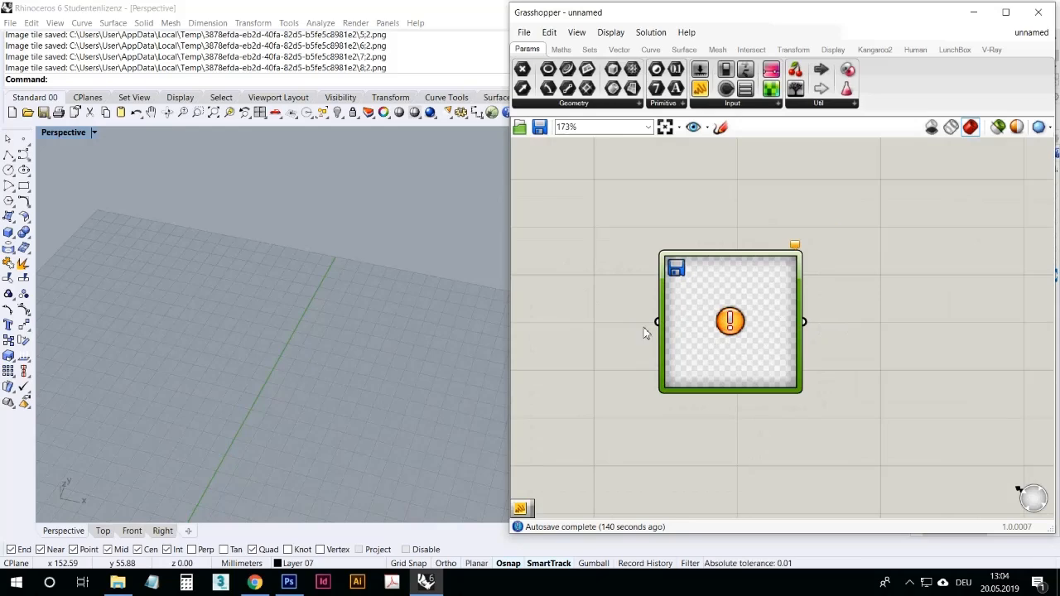
Load the recently saved Heigthfield01.jpg into the Image Sampler as the image to sample.
right_click(719, 305)
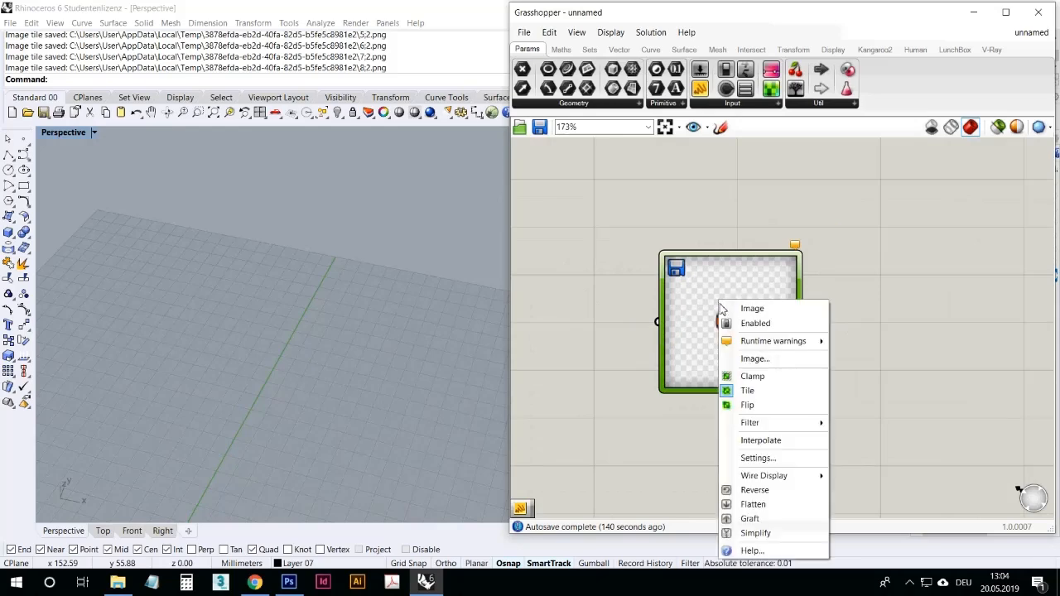
click(745, 359)
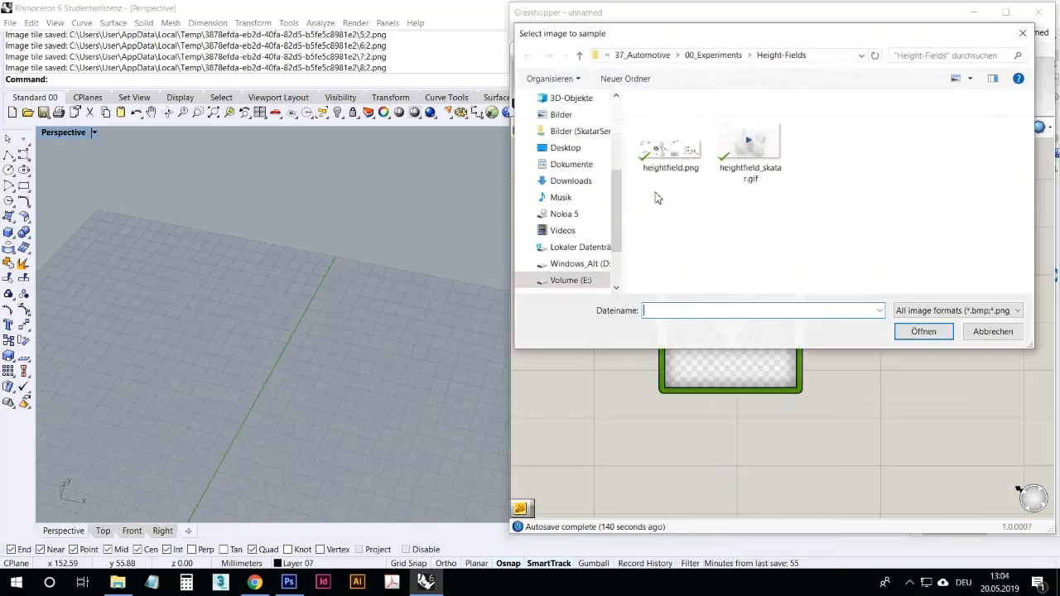
click(713, 55)
scroll(566, 240, up, 2)
scroll(563, 207, up, 2)
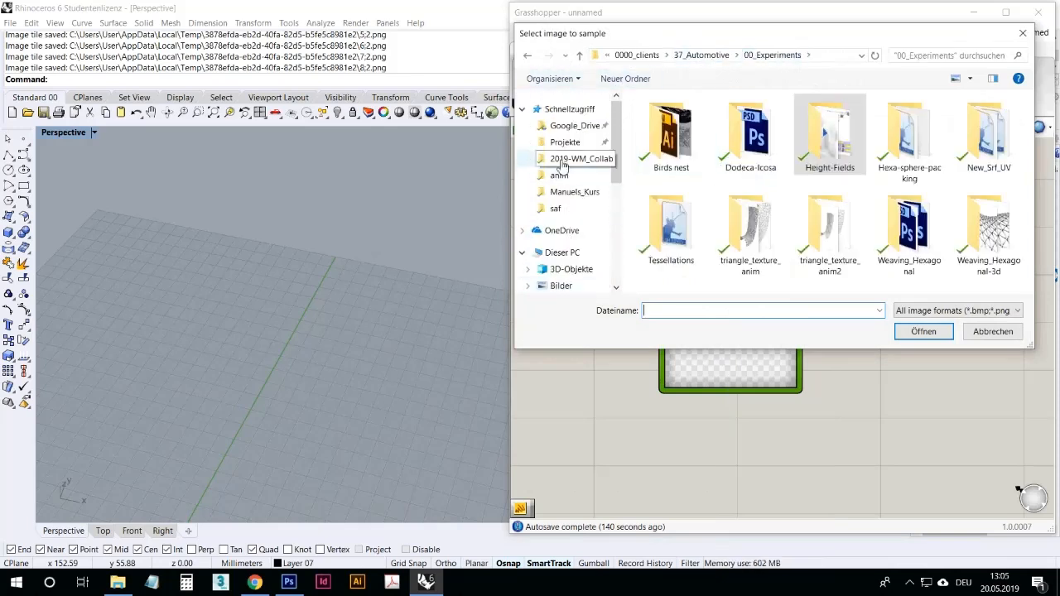
click(568, 109)
scroll(663, 192, down, 3)
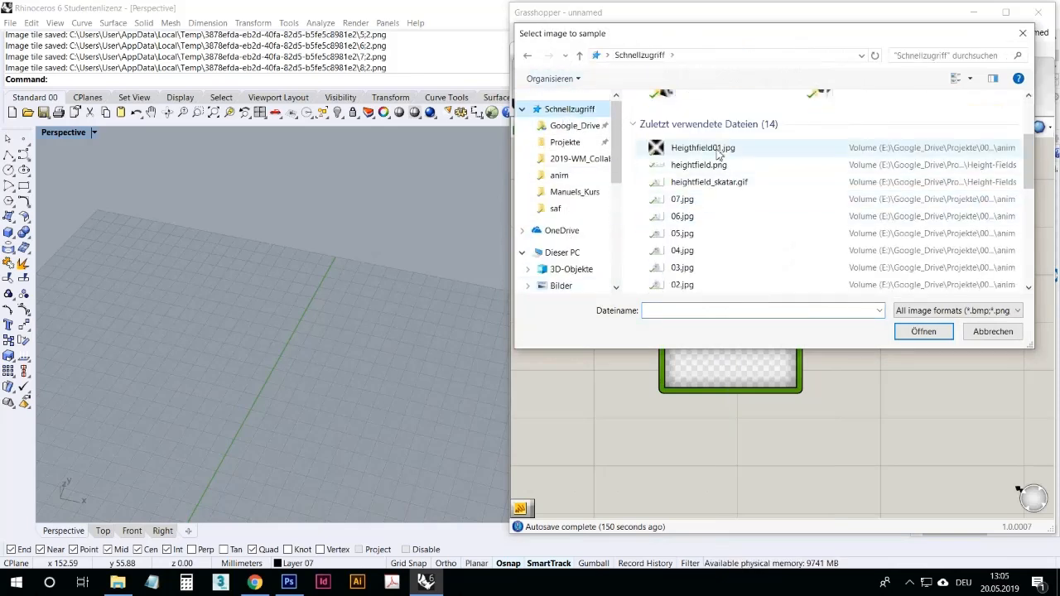
double_click(679, 147)
click(861, 311)
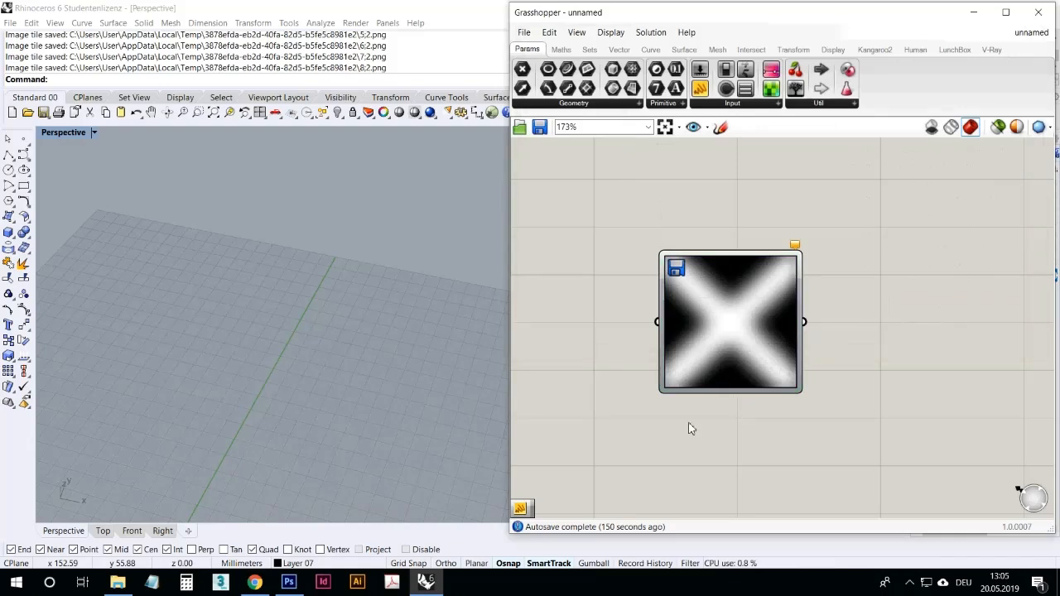
Move the Image Sampler farther into the canvas, leaving free space on its input side for other components.
scroll(844, 345, down, 2)
scroll(844, 345, up, 2)
drag(740, 329, 841, 324)
scroll(834, 326, down, 1)
scroll(891, 289, up, 3)
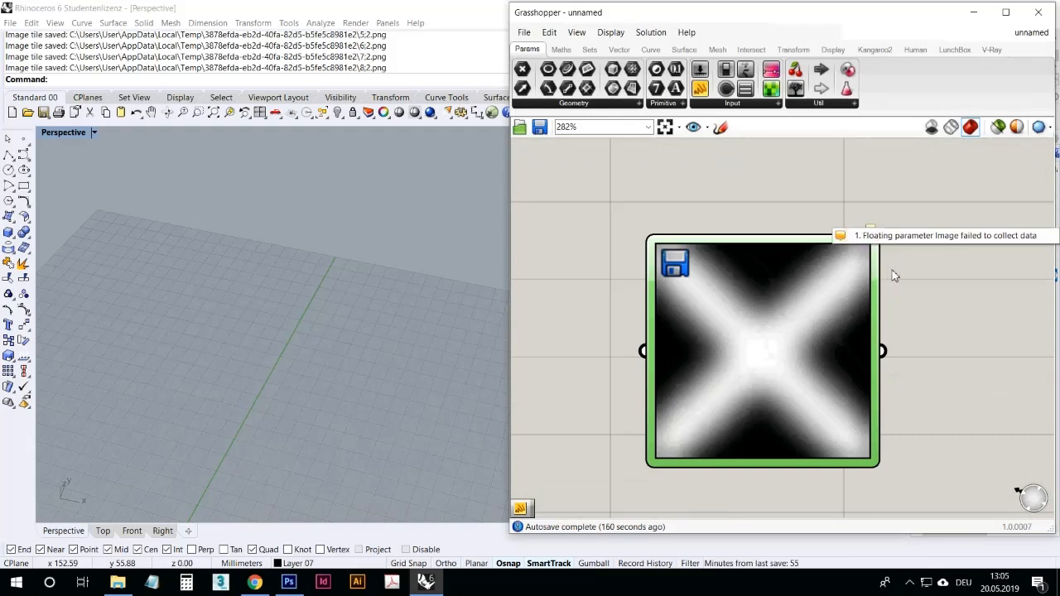
click(893, 276)
scroll(893, 276, down, 2)
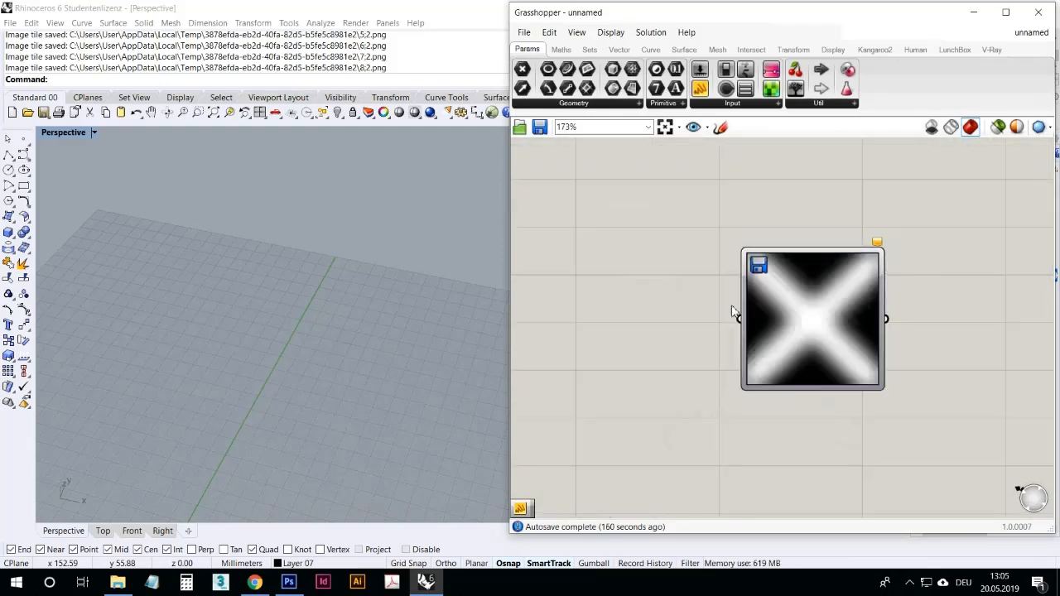
scroll(838, 299, down, 5)
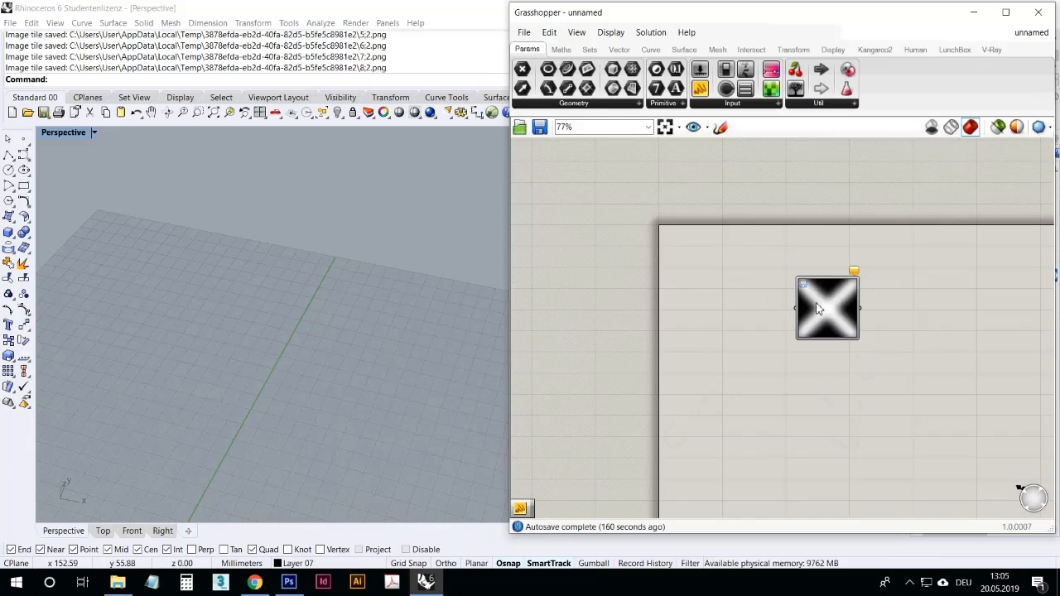
scroll(818, 303, up, 4)
drag(821, 302, 843, 346)
scroll(749, 261, down, 2)
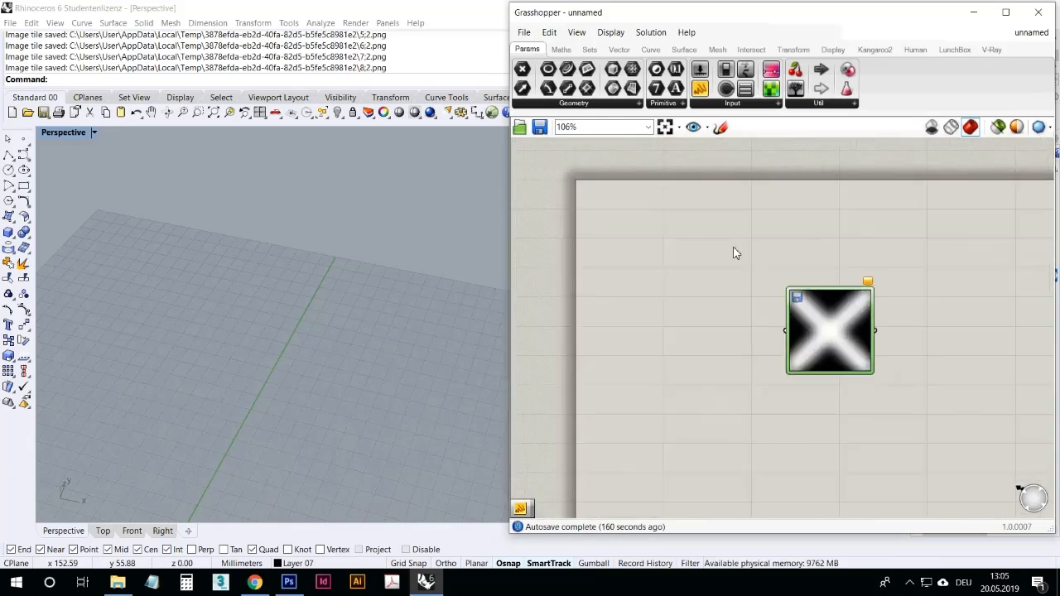
right_drag(298, 310, 207, 365)
drag(797, 306, 857, 321)
right_drag(367, 306, 353, 349)
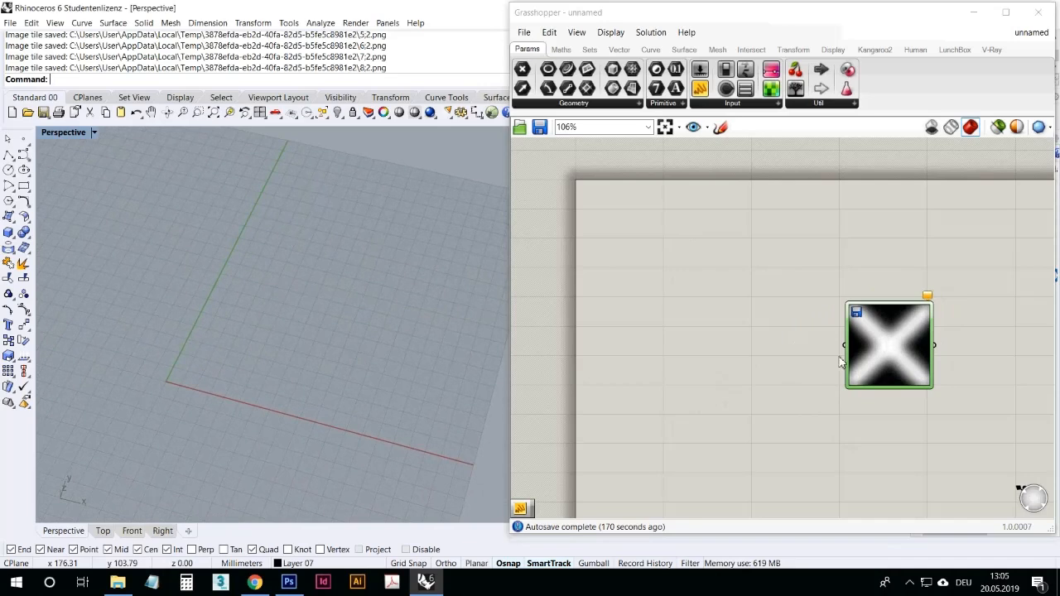
click(655, 387)
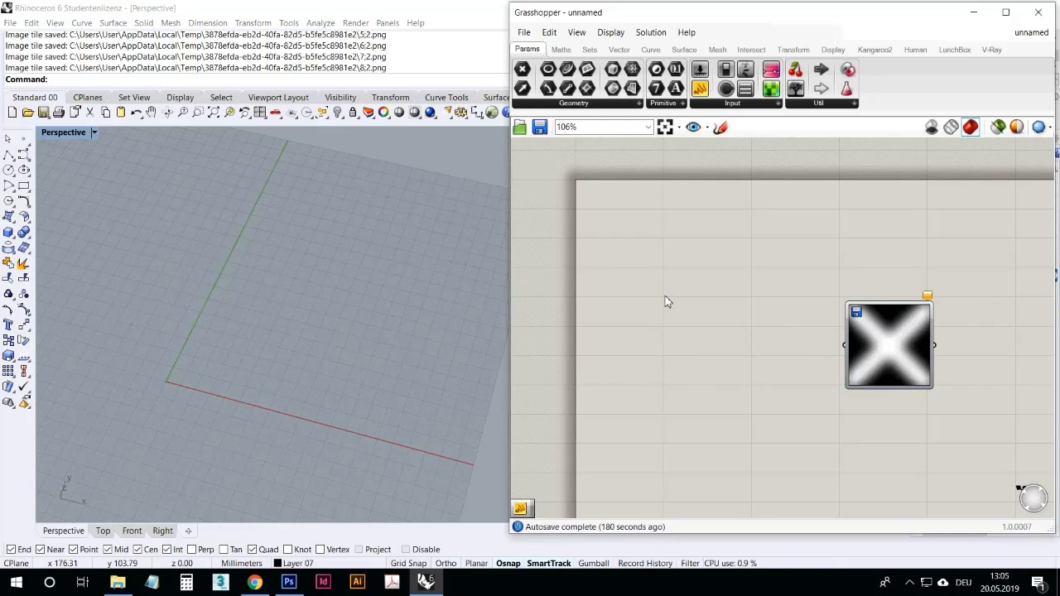
Add a Rectangle component and place it on the input side of the Image Sampler.
double_click(639, 411)
text(r)
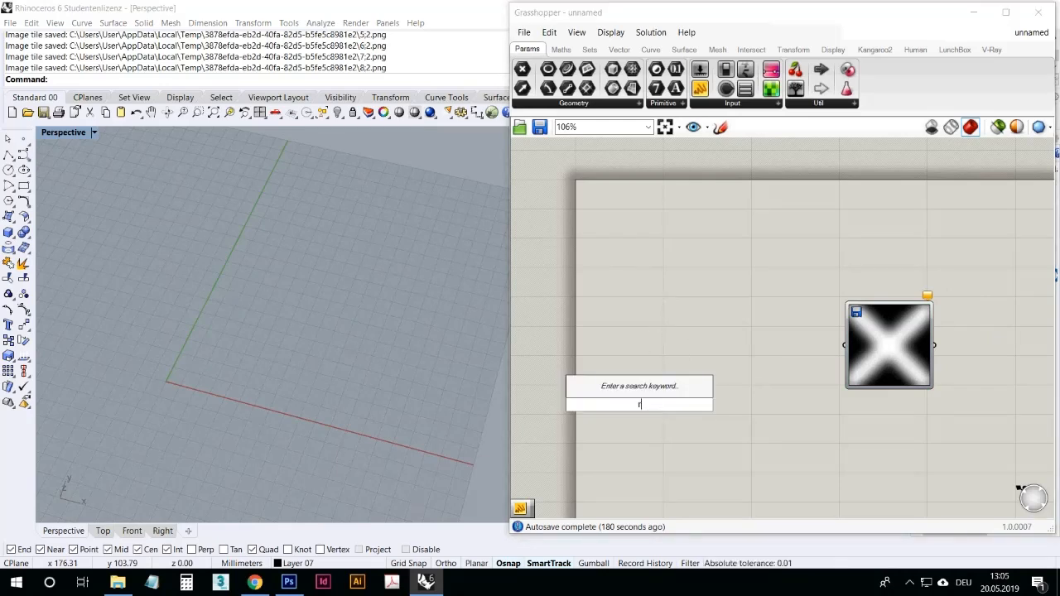
text(ectang)
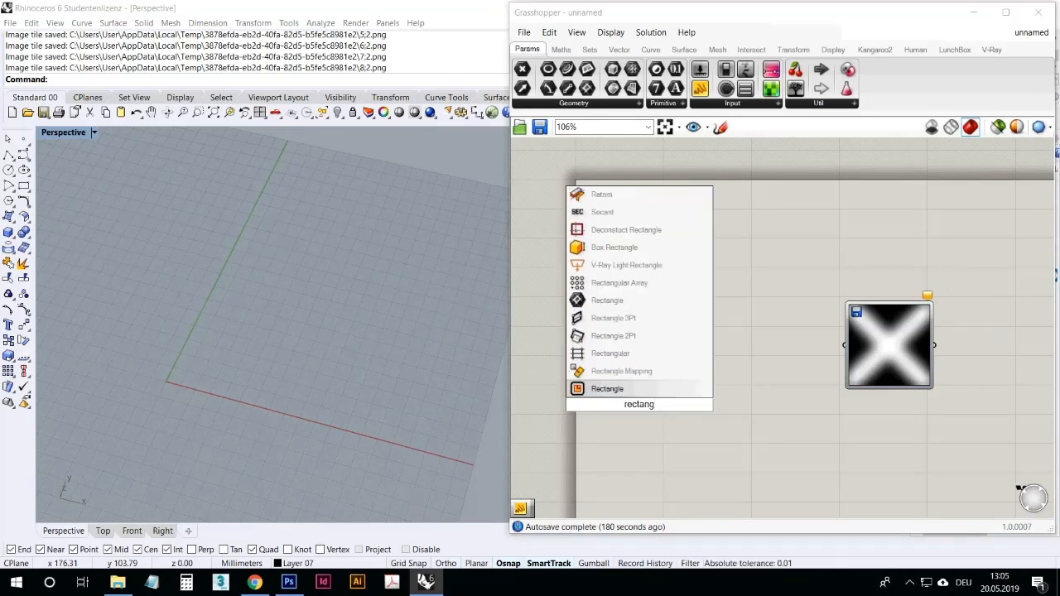
click(673, 390)
click(655, 397)
drag(655, 397, 682, 393)
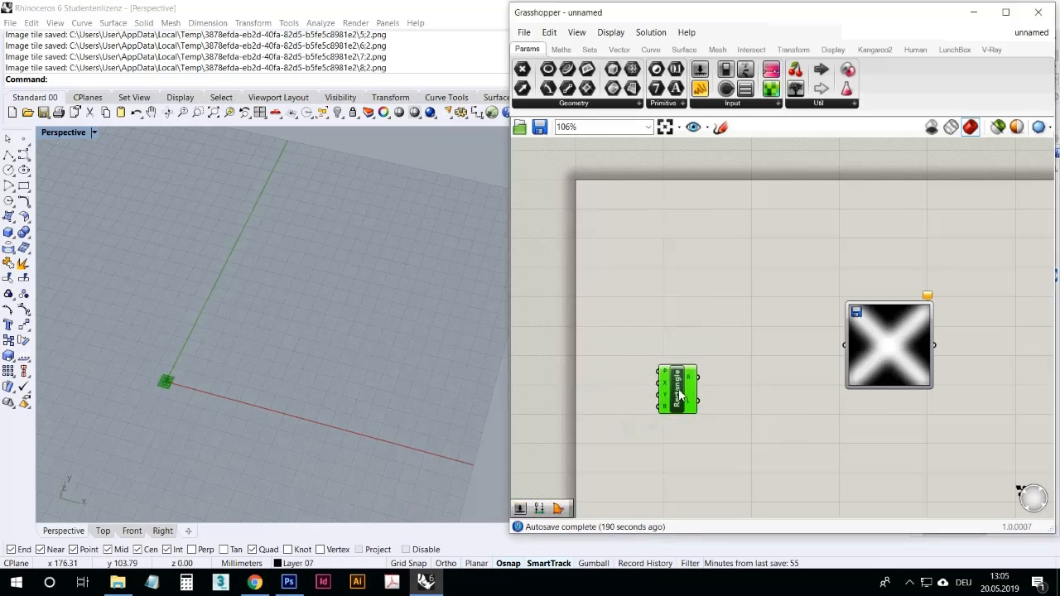
Add a panel containing 200, shrink it, and connect it to the Rectangle's X and Y size inputs.
drag(608, 372, 605, 369)
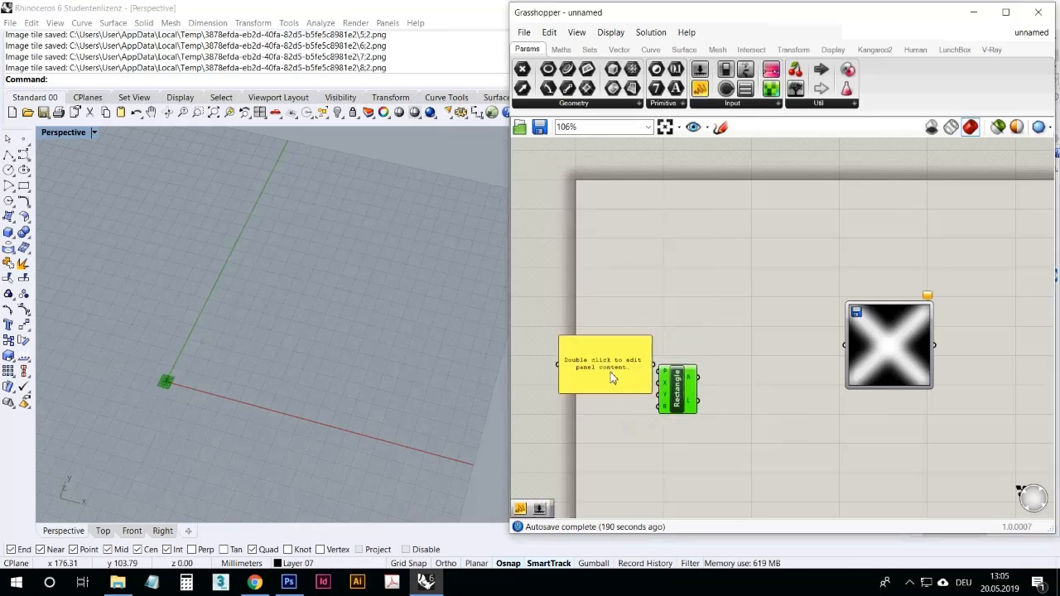
double_click(600, 364)
text(200)
click(630, 311)
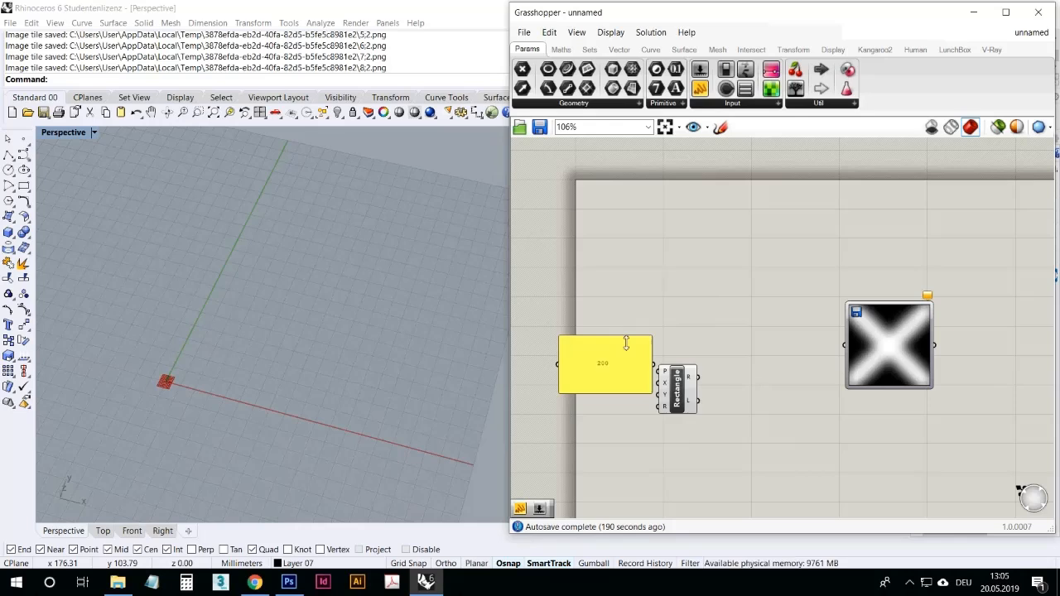
drag(564, 398, 659, 395)
right_drag(410, 406, 395, 313)
scroll(389, 323, down, 8)
scroll(378, 339, up, 8)
scroll(365, 396, down, 3)
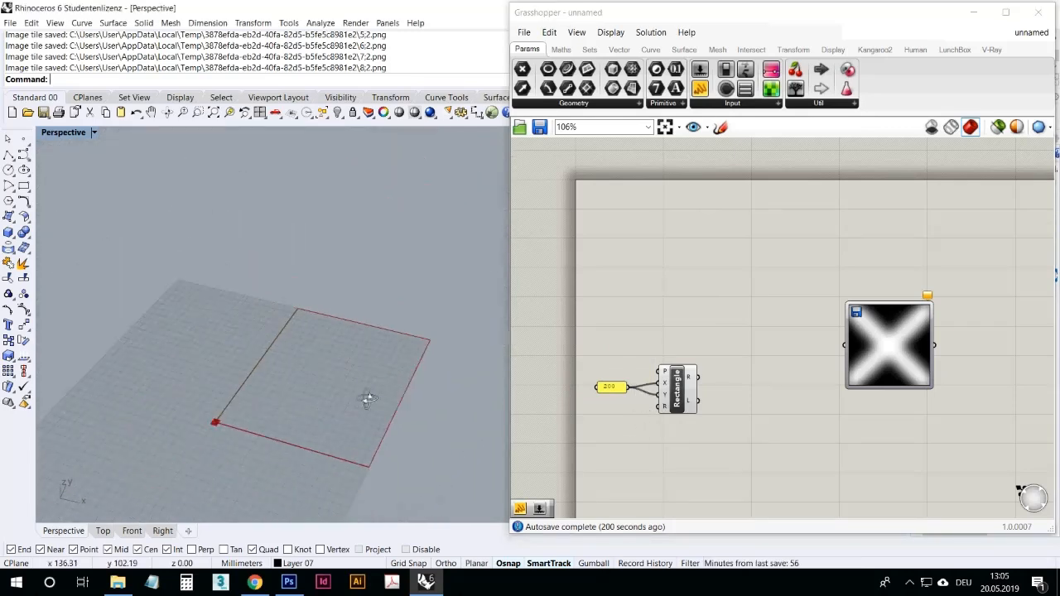
Add a Boundary Surfaces component beside the Rectangle and connect the rectangle output to its edges input.
double_click(753, 257)
text(bounda)
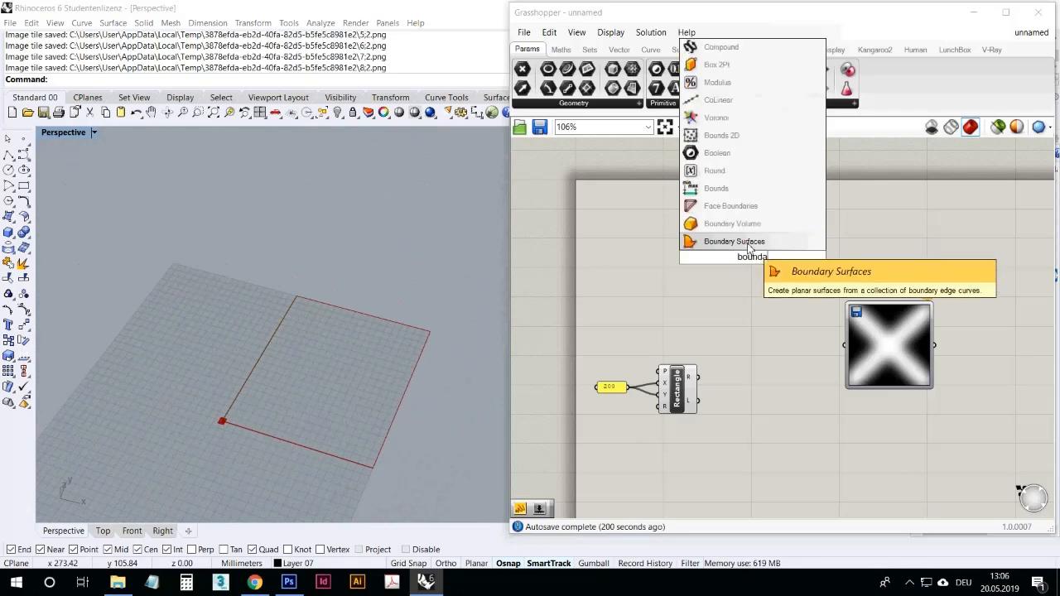
key(Return)
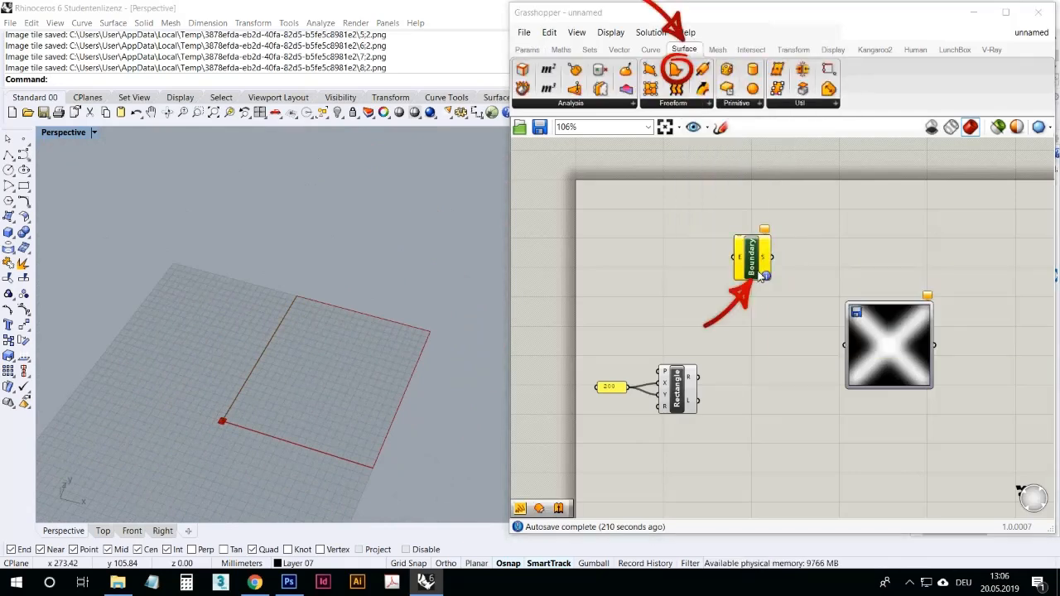
drag(759, 276, 742, 398)
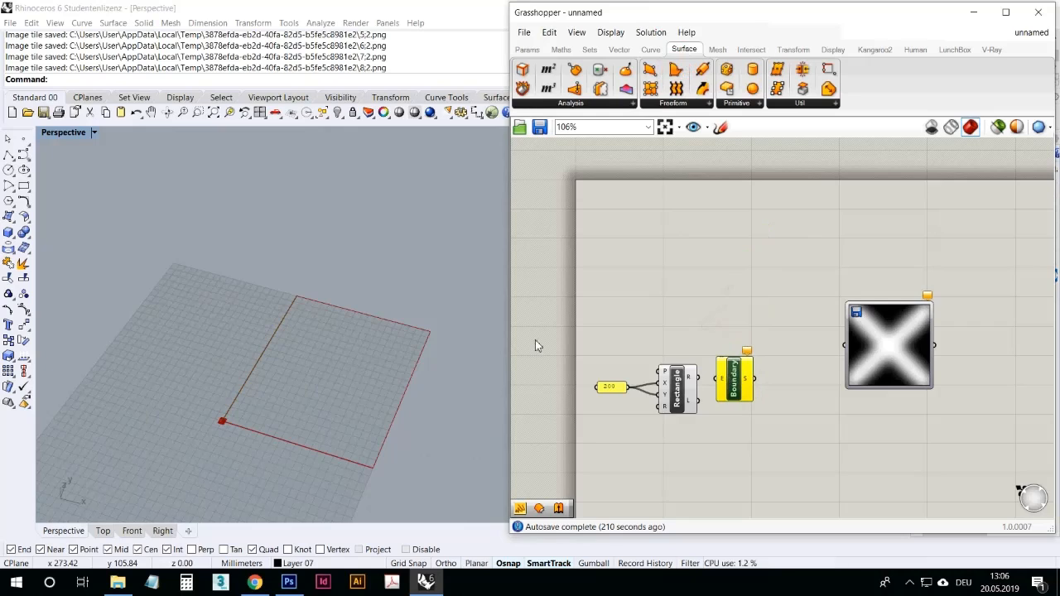
click(12, 220)
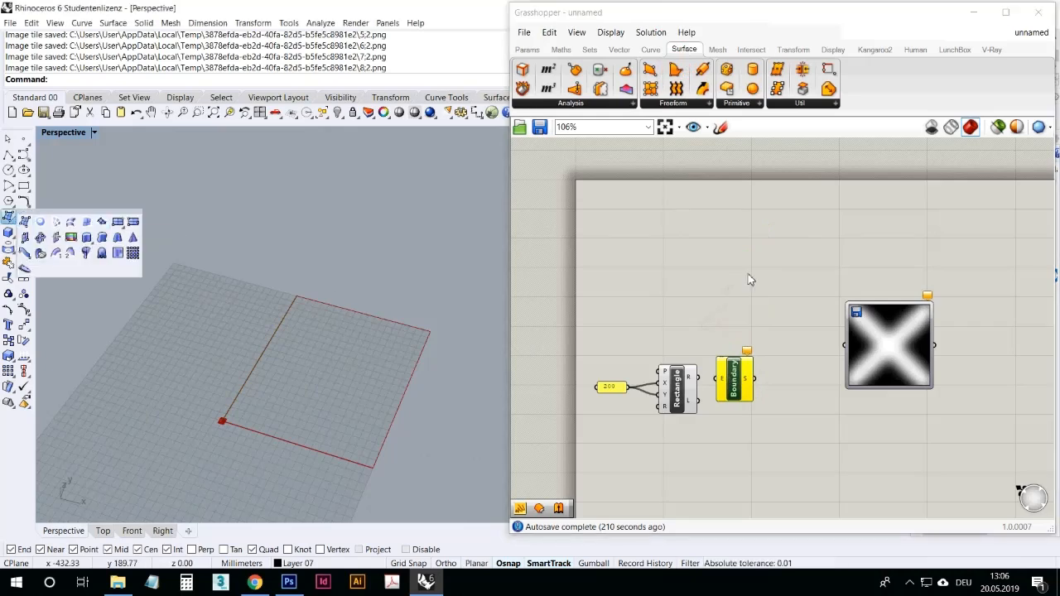
click(682, 283)
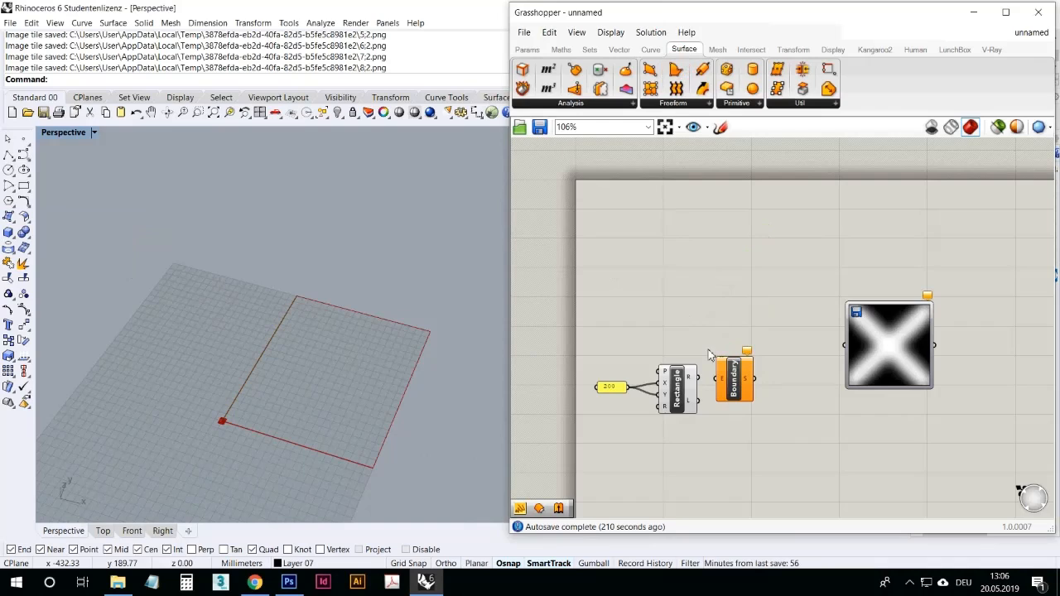
drag(700, 377, 727, 390)
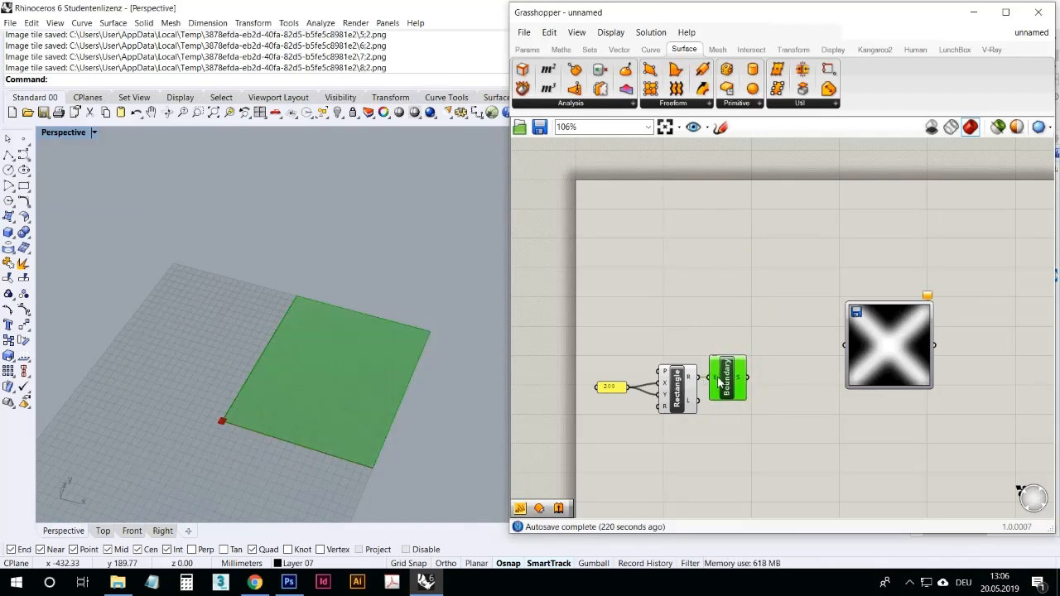
mouse_move(720, 386)
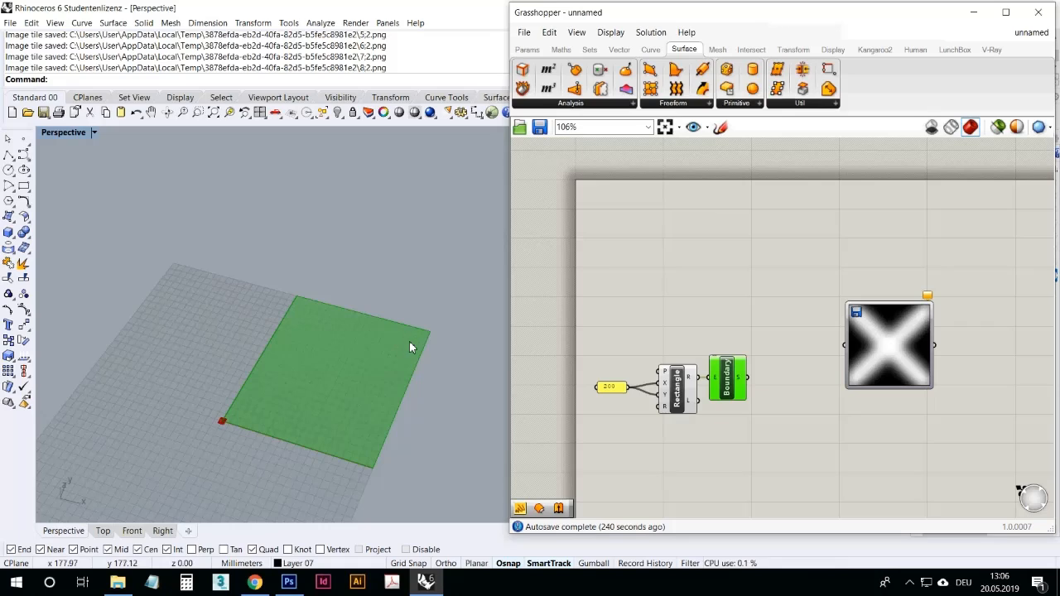
click(620, 49)
click(589, 104)
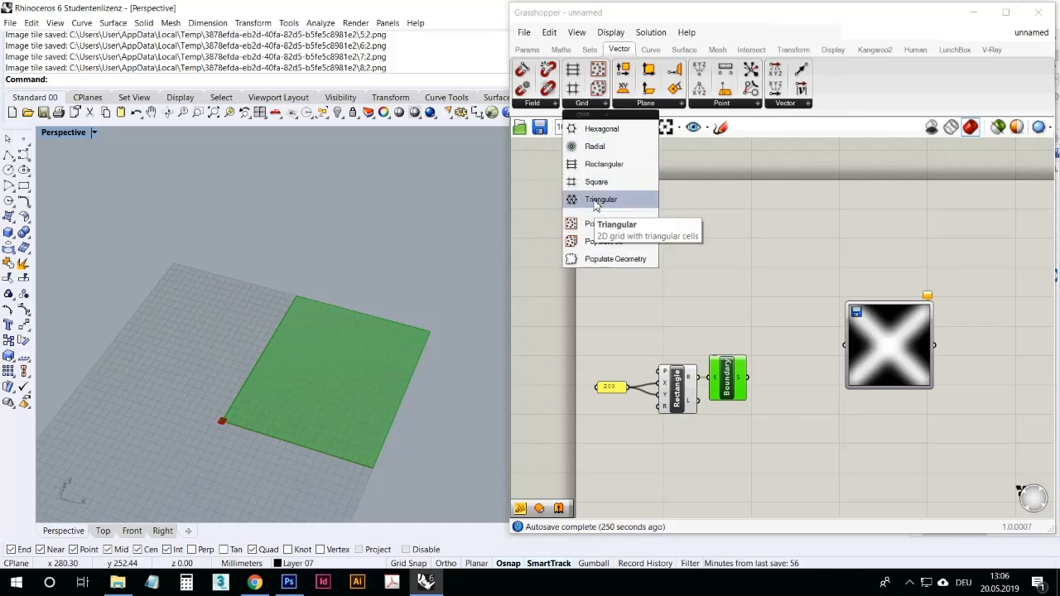
click(790, 474)
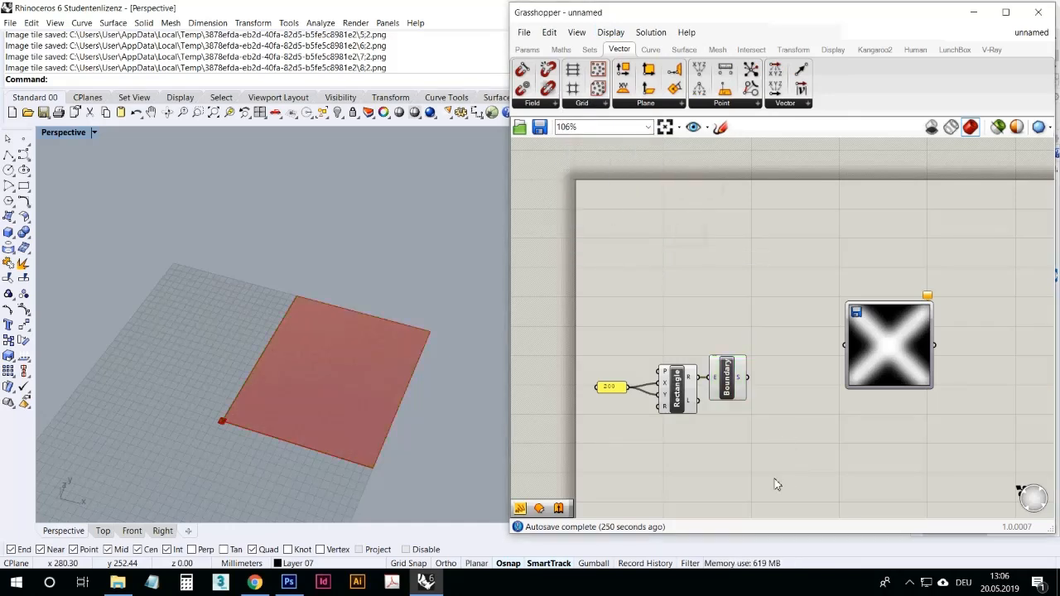
Add a Divide Surface component above the Boundary Surfaces component and connect the boundary surface to its surface input.
double_click(667, 298)
text(divid)
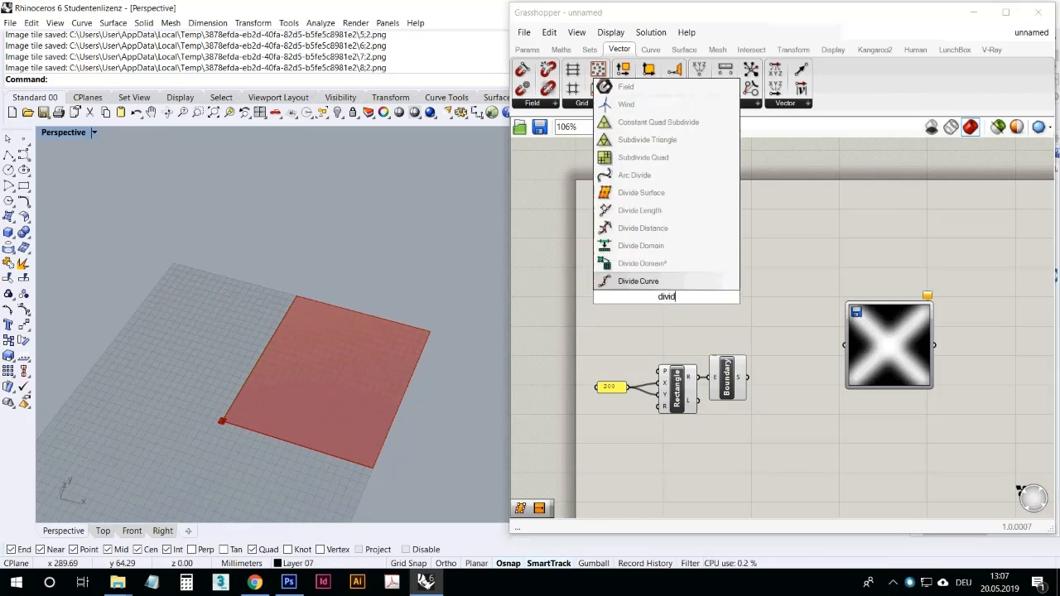
click(671, 197)
drag(662, 306, 745, 265)
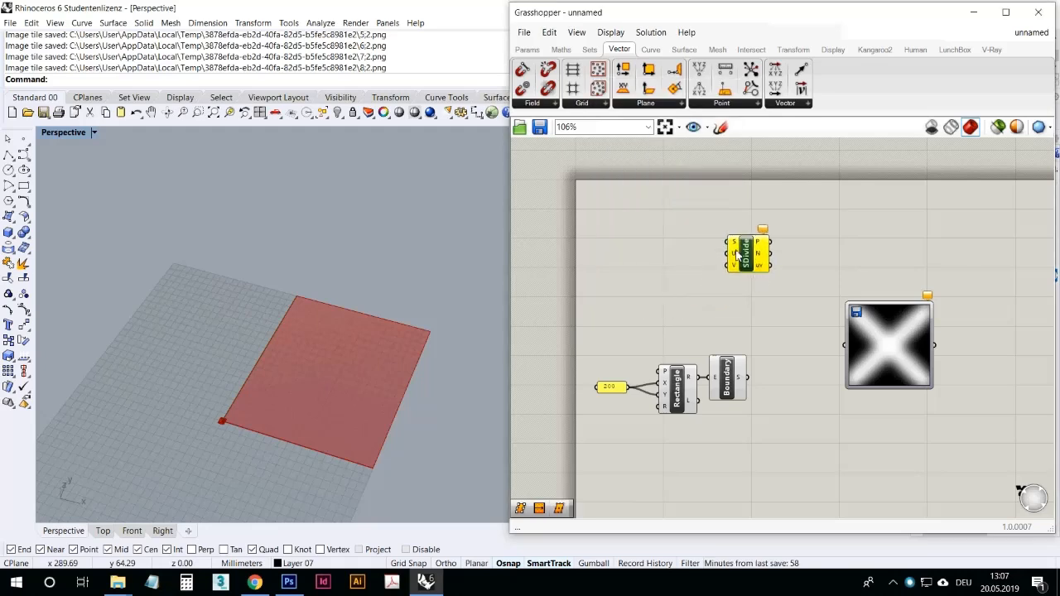
drag(744, 377, 754, 259)
click(762, 302)
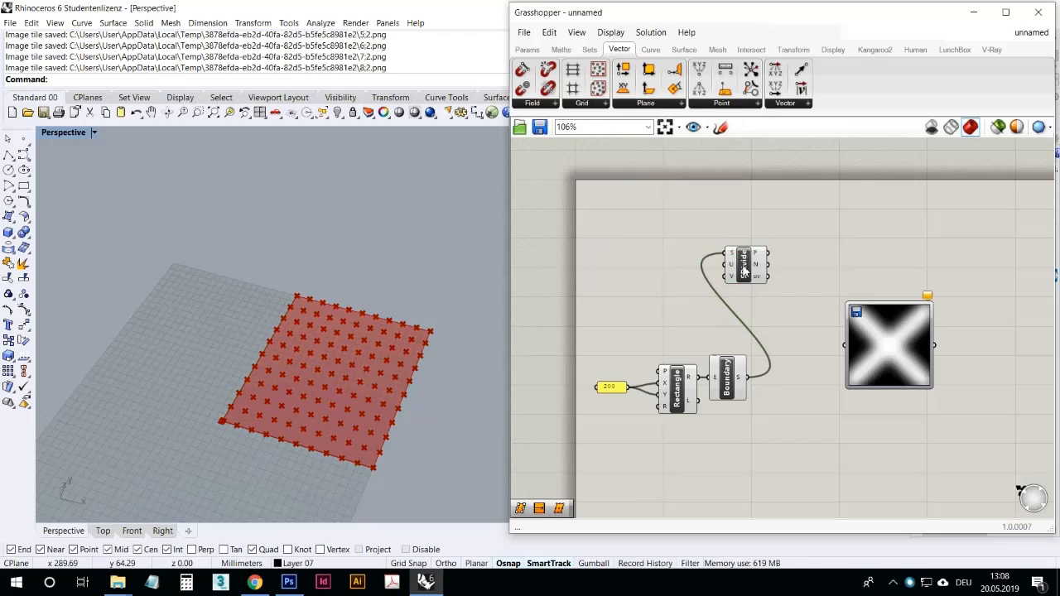
Add a Number Slider on the input side of the Divide Surface component for its segment counts.
scroll(739, 263, up, 8)
mouse_move(707, 266)
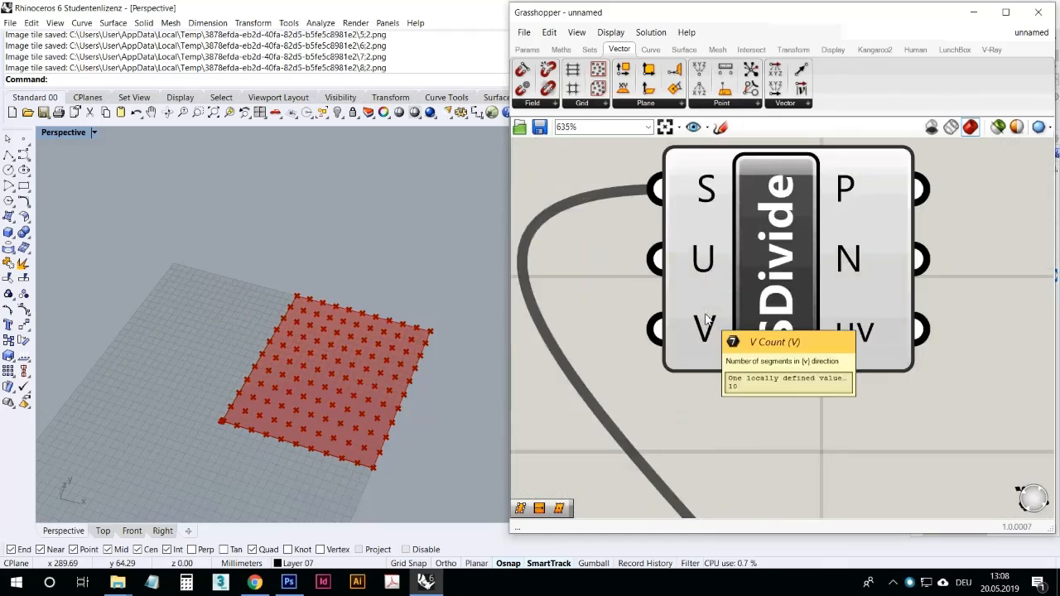
scroll(732, 259, down, 5)
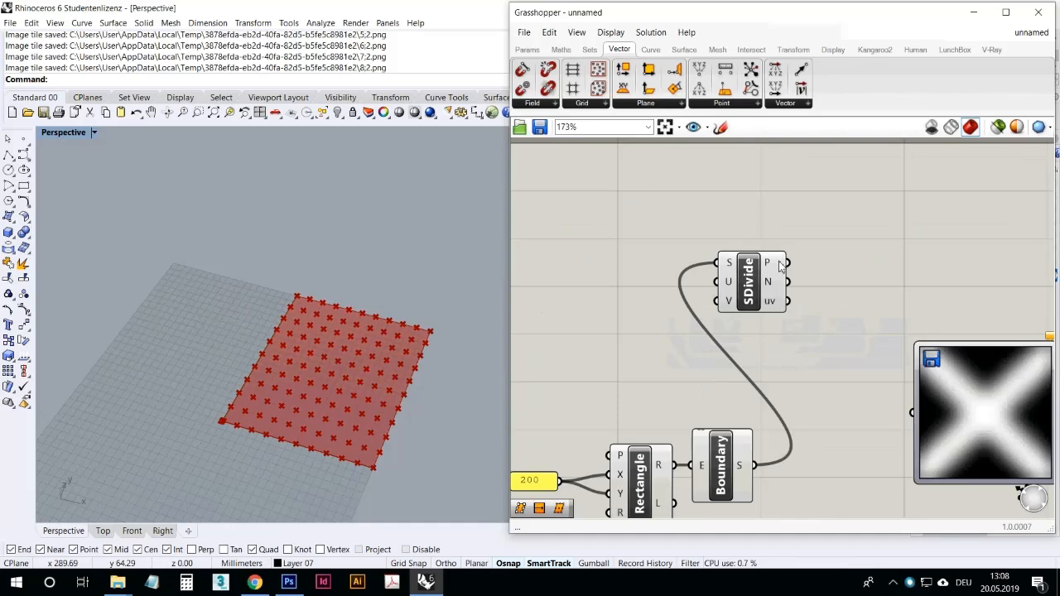
mouse_move(431, 319)
right_down()
mouse_move(381, 422)
mouse_move(423, 331)
right_up()
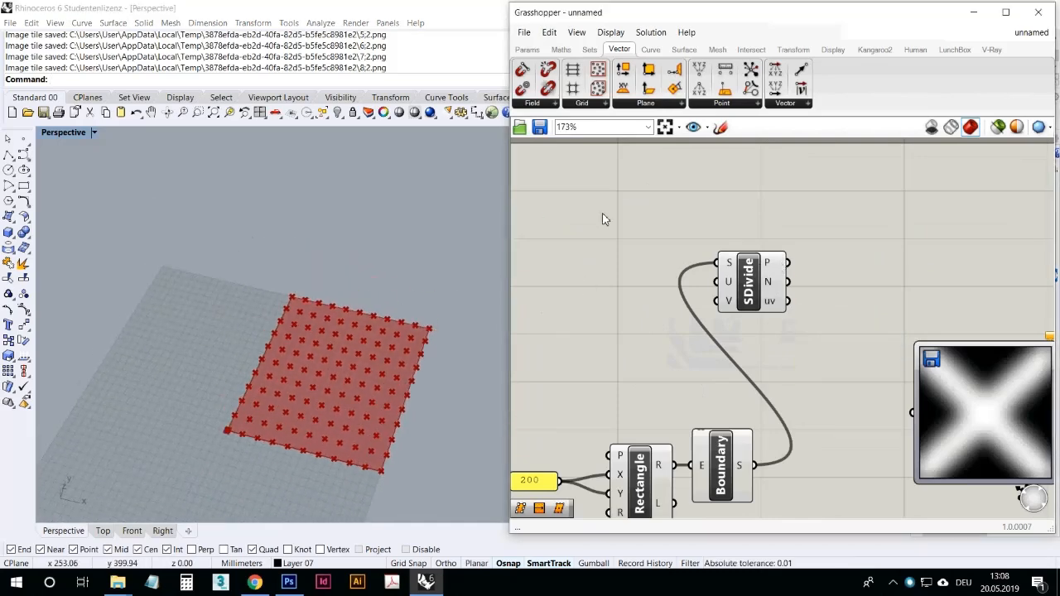
scroll(759, 252, down, 3)
scroll(759, 253, up, 2)
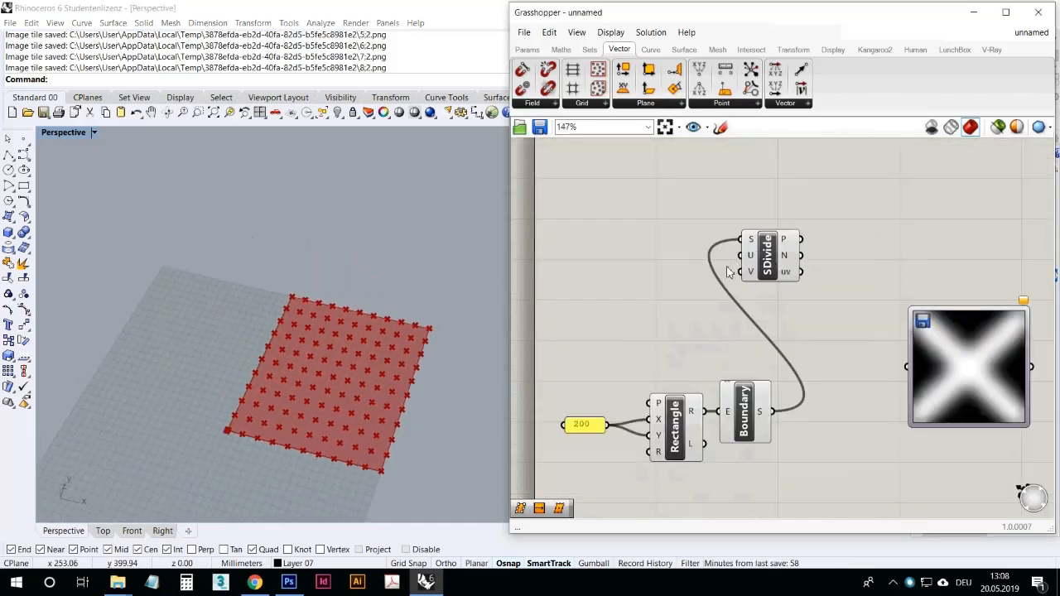
click(528, 50)
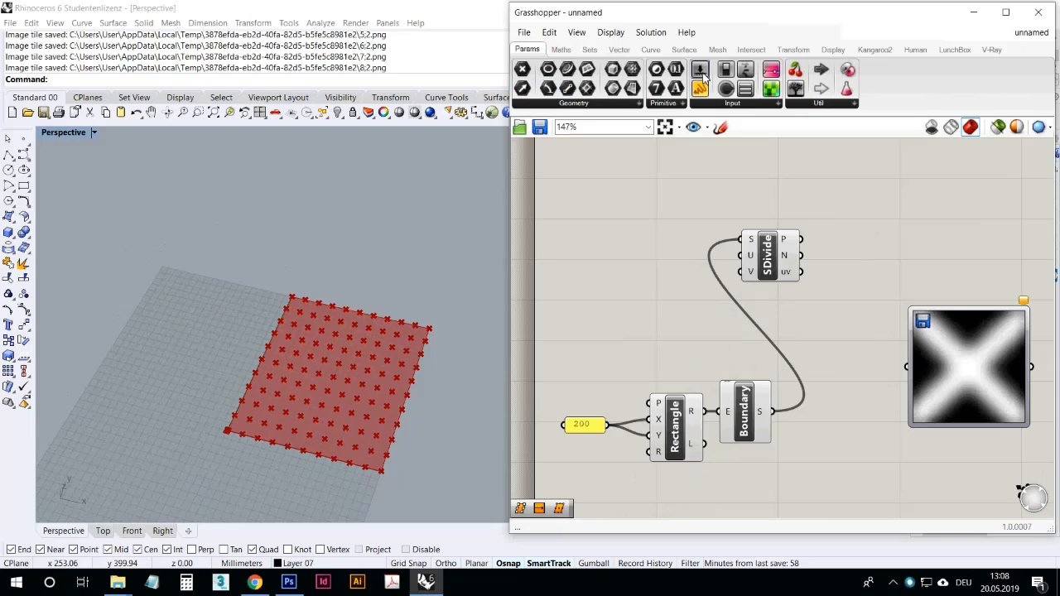
drag(654, 225, 631, 249)
Configure the new slider to whole-number rounding with a maximum of 100.
right_click(631, 250)
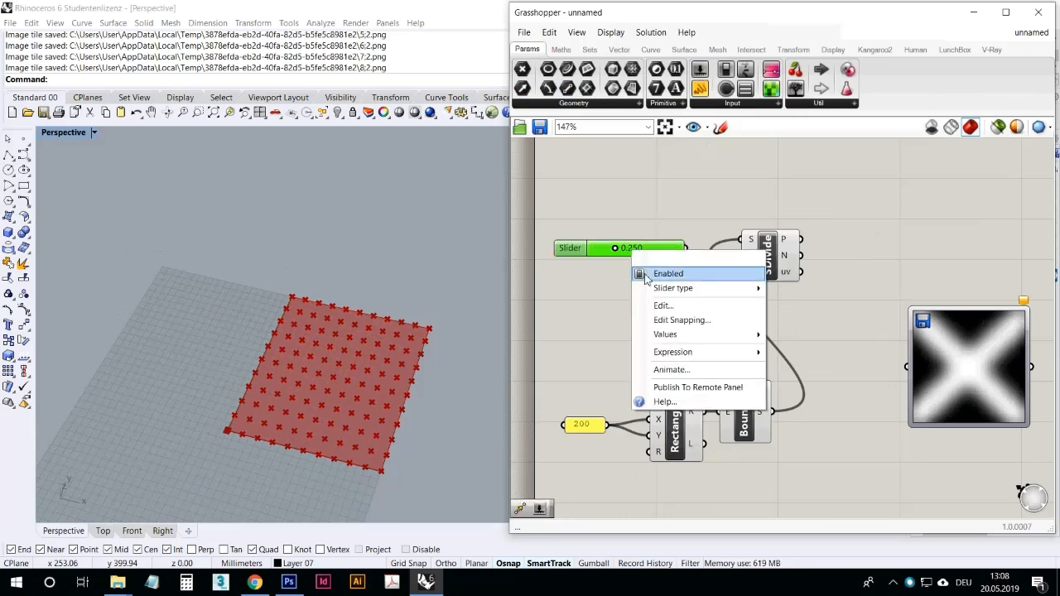
click(661, 307)
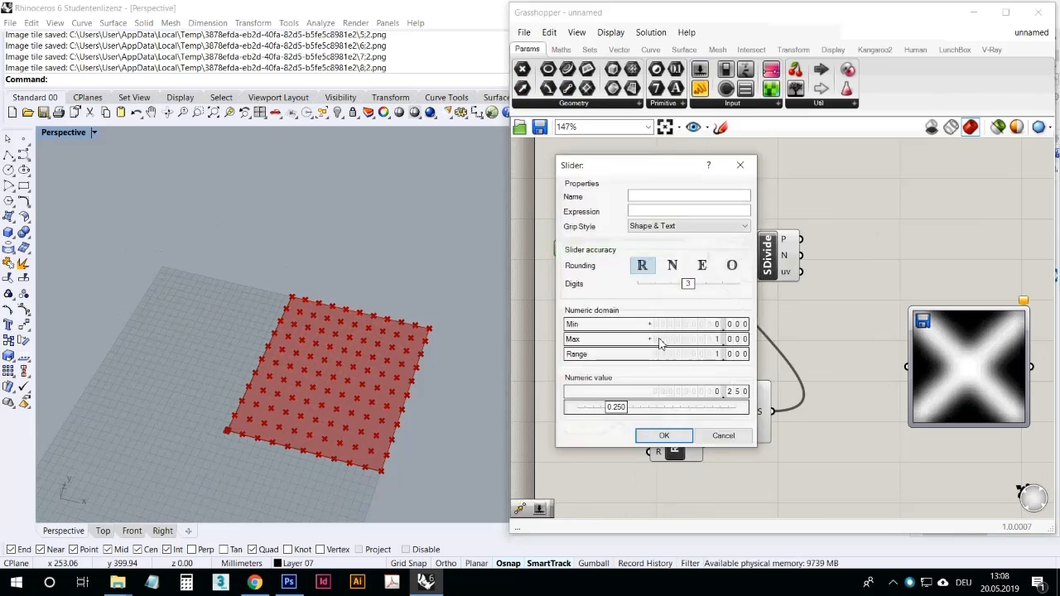
double_click(665, 342)
text(100)
click(672, 265)
click(732, 340)
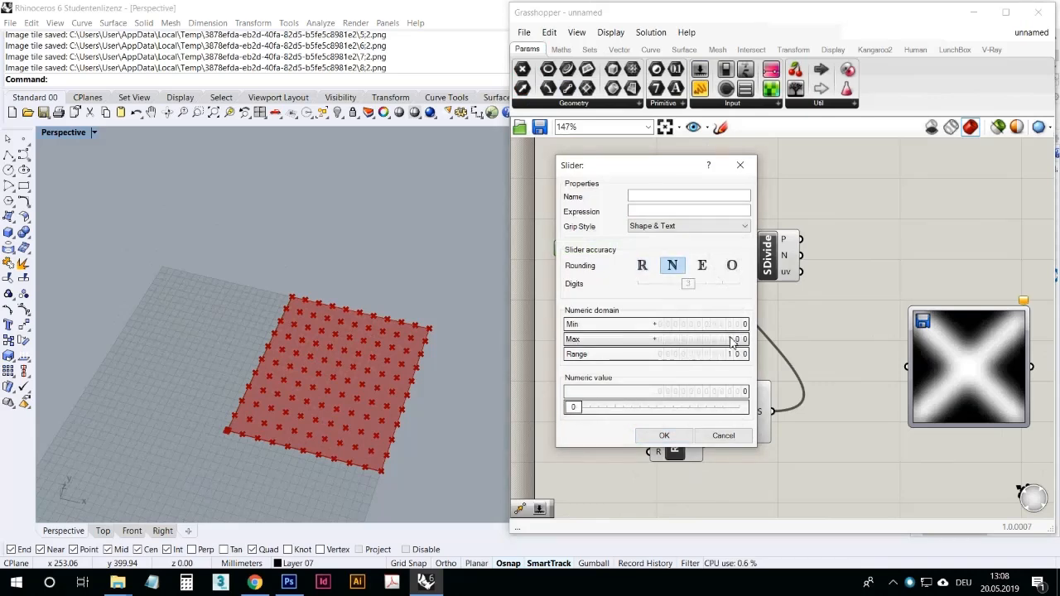
click(664, 435)
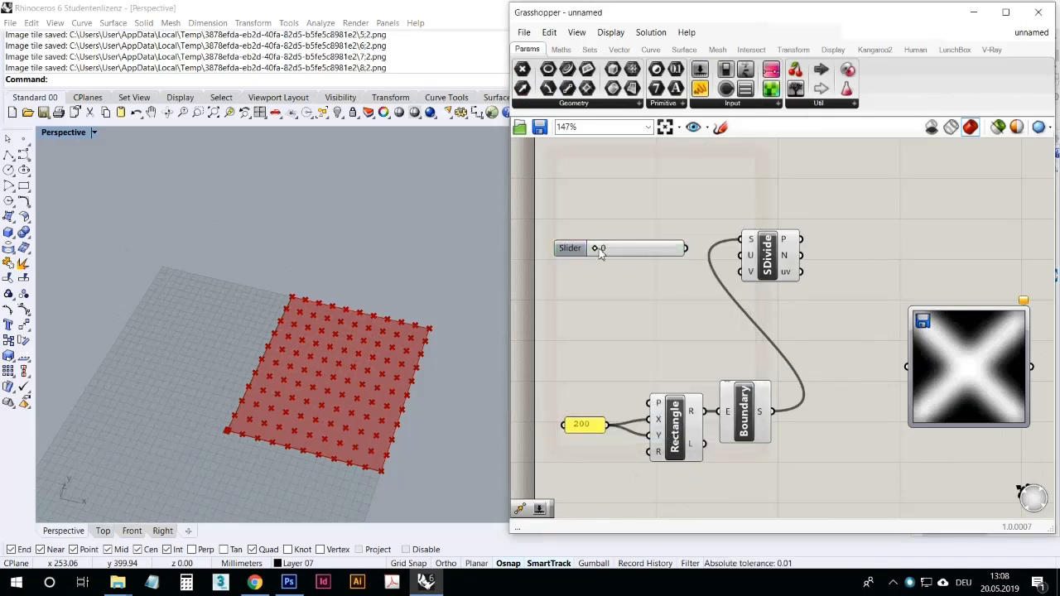
Set the slider to 16 and connect it to both the U and V count inputs of Divide Surface.
drag(601, 253, 625, 253)
drag(686, 248, 627, 290)
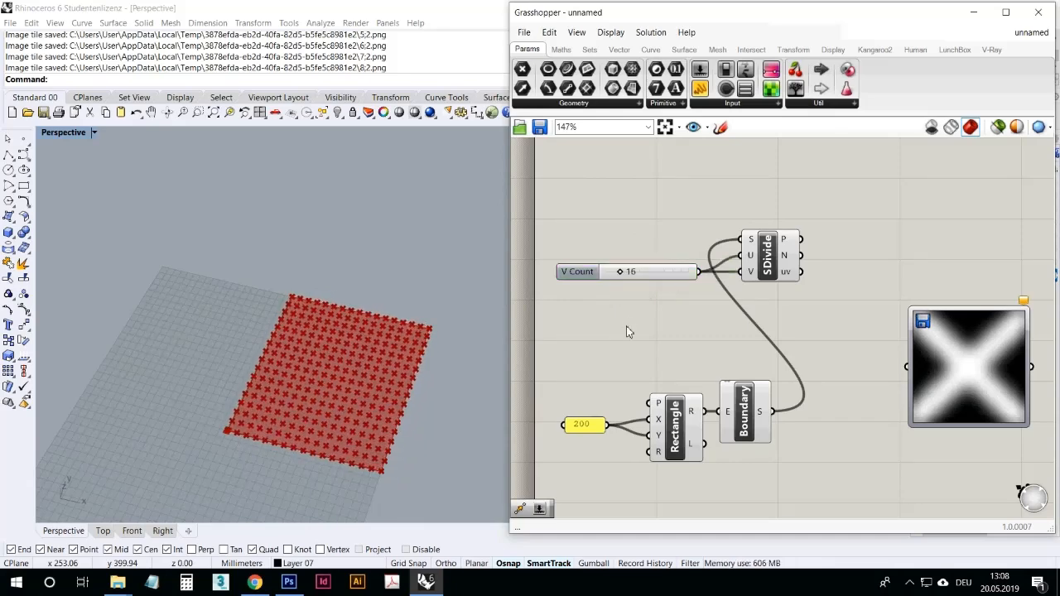
drag(782, 249, 793, 249)
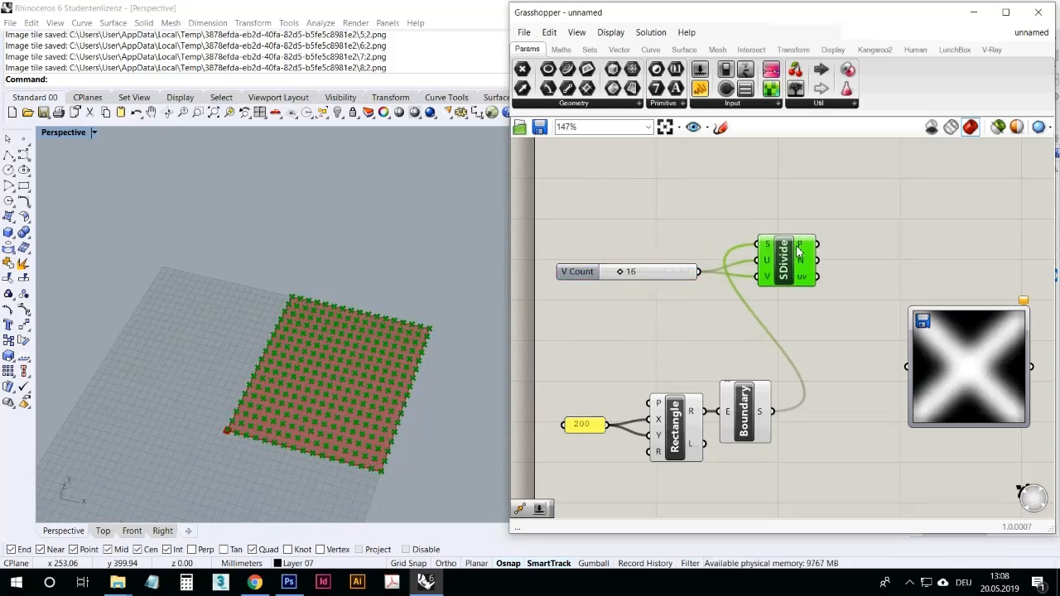
click(799, 324)
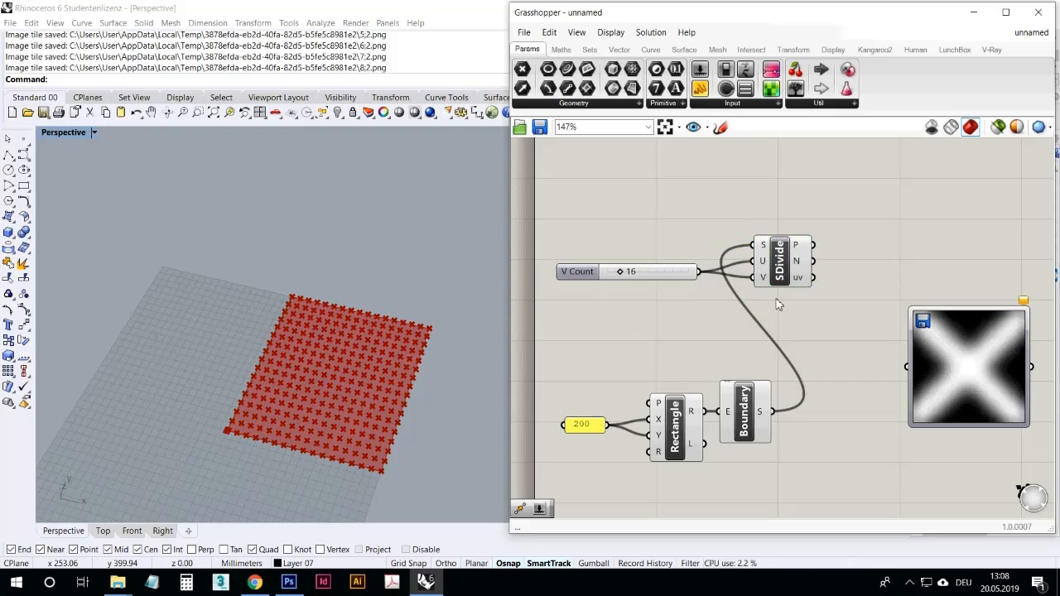
drag(780, 259, 795, 237)
click(811, 315)
Connect the uv output of Divide Surface to the Image Sampler's input and nudge both components into place.
right_drag(813, 318, 750, 343)
scroll(663, 271, down, 2)
scroll(759, 305, up, 2)
mouse_move(684, 235)
mouse_down()
mouse_move(696, 251)
mouse_move(688, 242)
mouse_up()
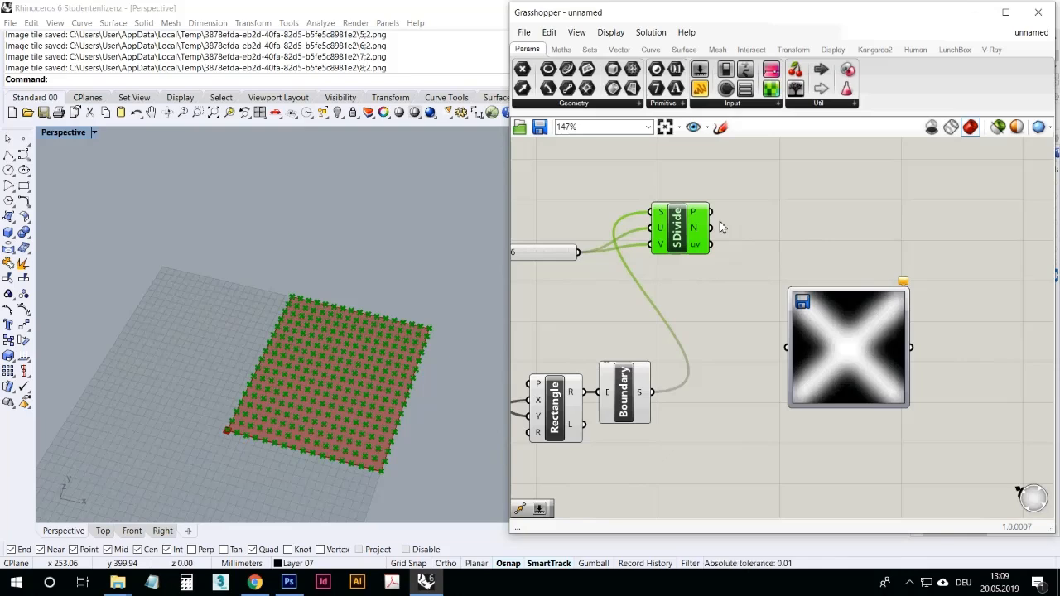
drag(710, 244, 787, 347)
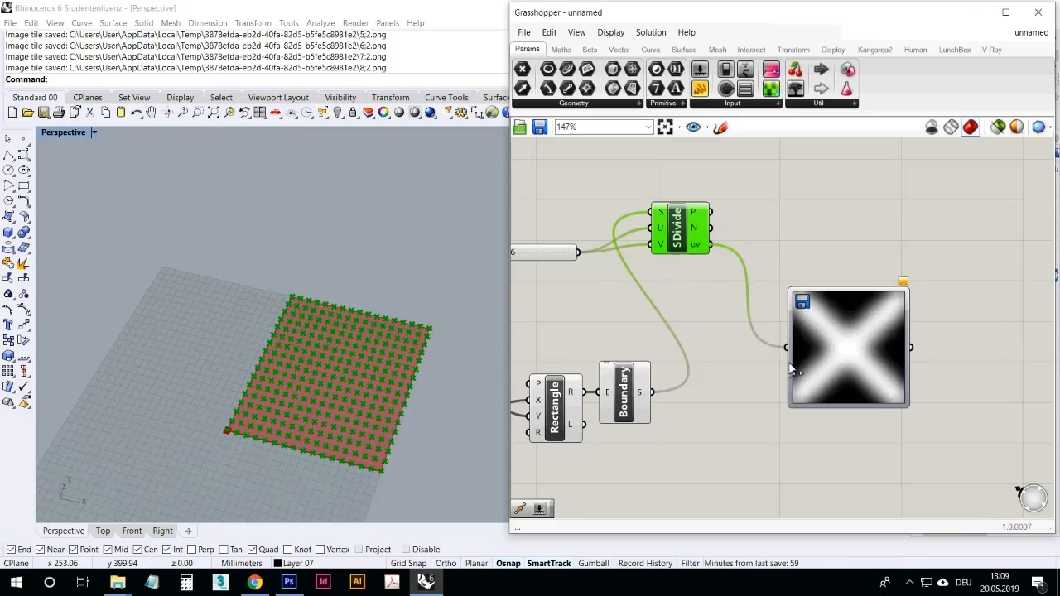
click(743, 262)
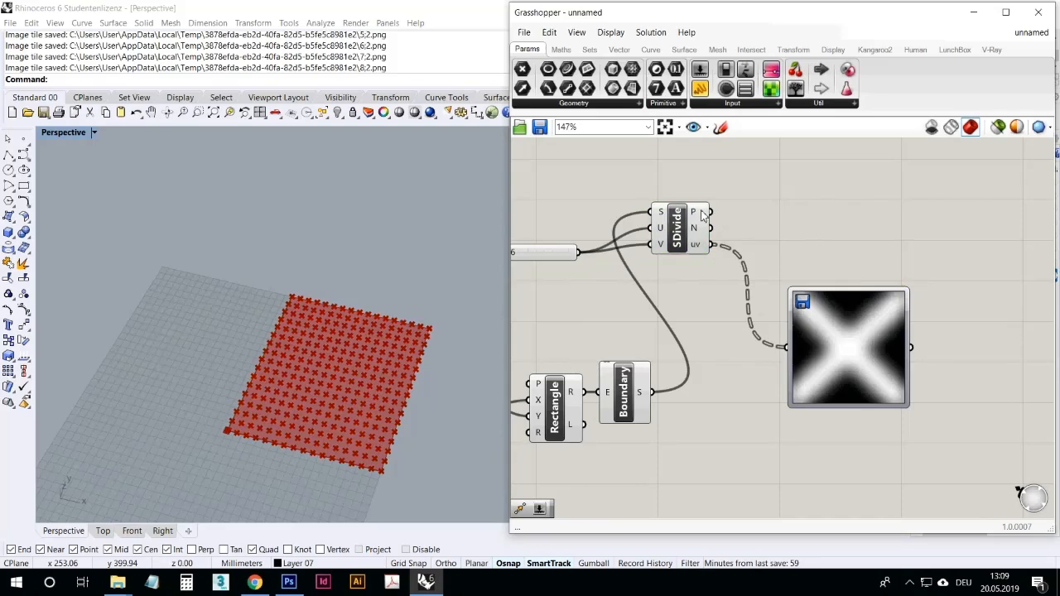
drag(833, 347, 825, 352)
click(758, 235)
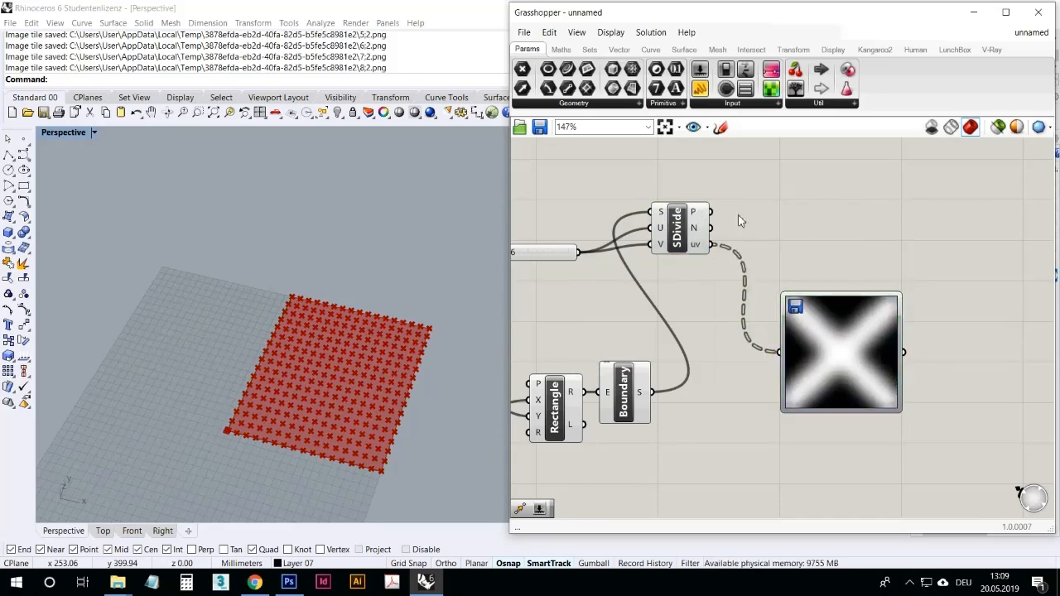
Add a Move component beyond the Image Sampler and connect the Divide Surface points output to its geometry input.
right_drag(816, 254, 778, 246)
scroll(795, 239, down, 2)
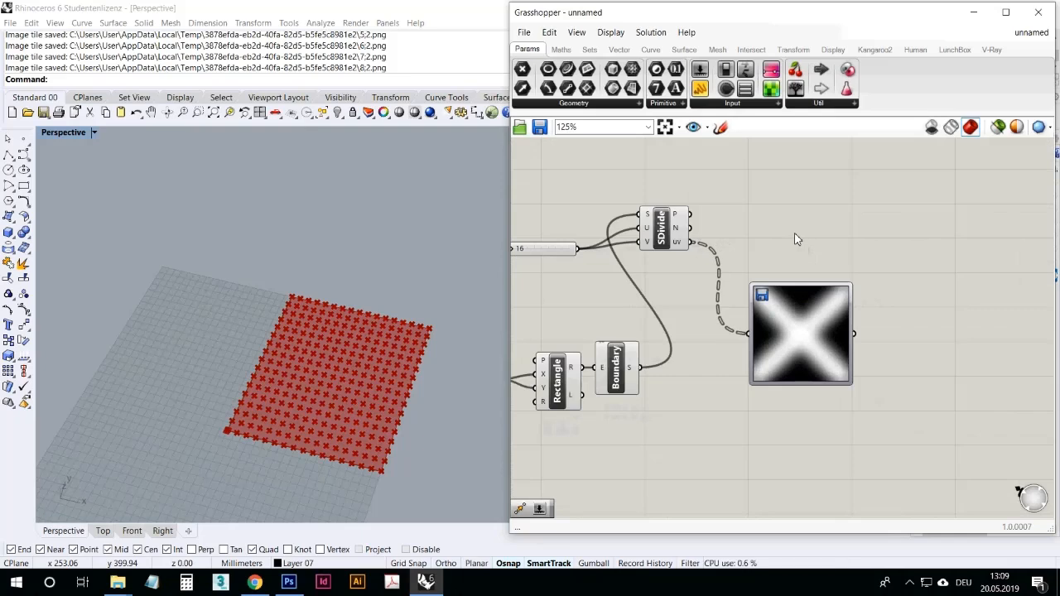
double_click(795, 235)
text(move)
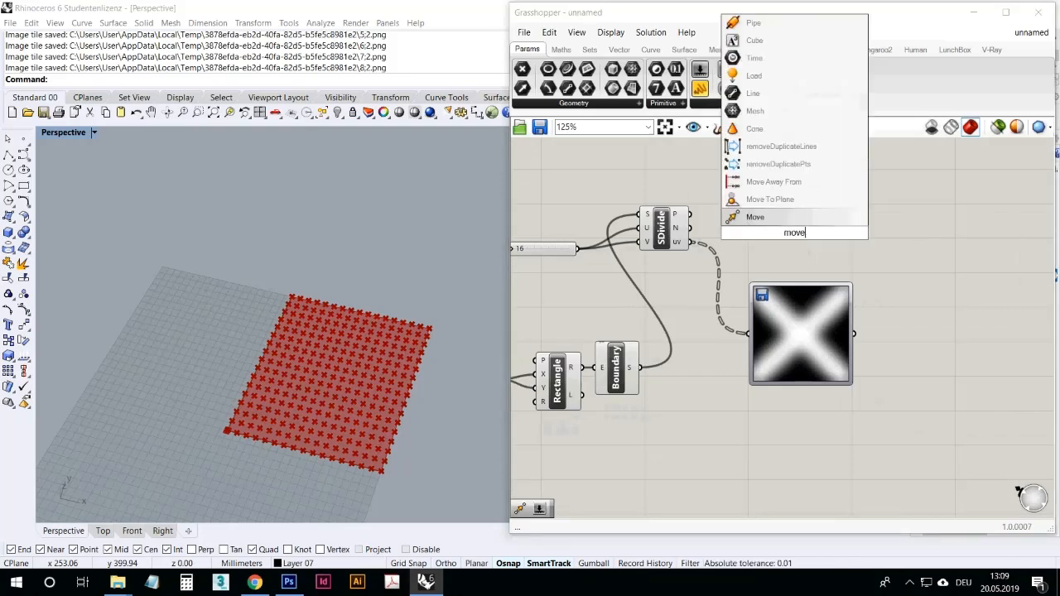
key(Return)
drag(690, 214, 807, 227)
drag(684, 215, 776, 225)
drag(794, 233, 975, 225)
click(901, 339)
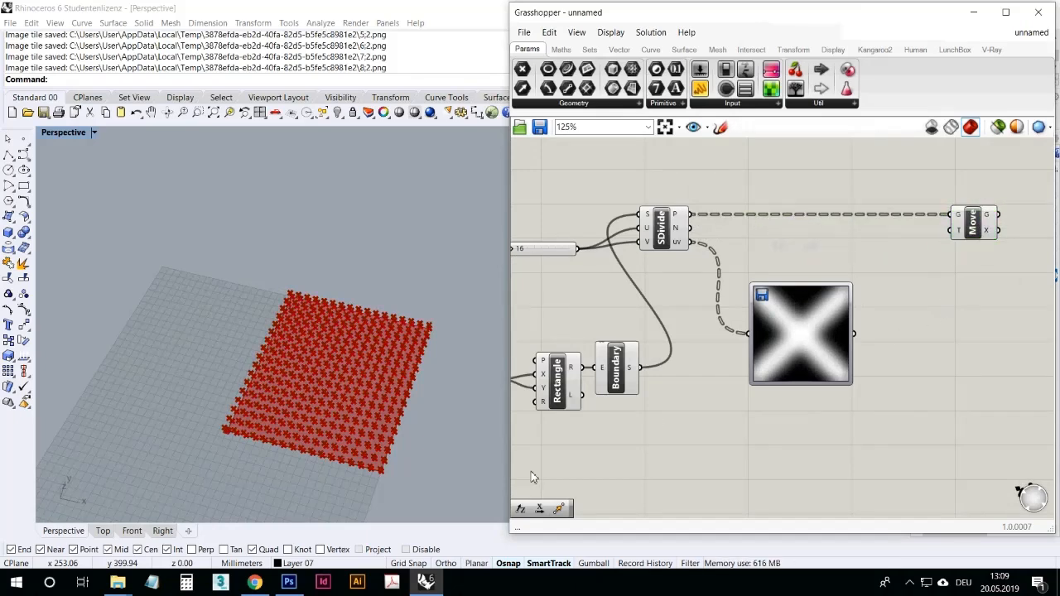
Add a Unit Z vector feeding the Move component's translation input, and connect the Image Sampler output to its factor input.
drag(519, 512, 986, 239)
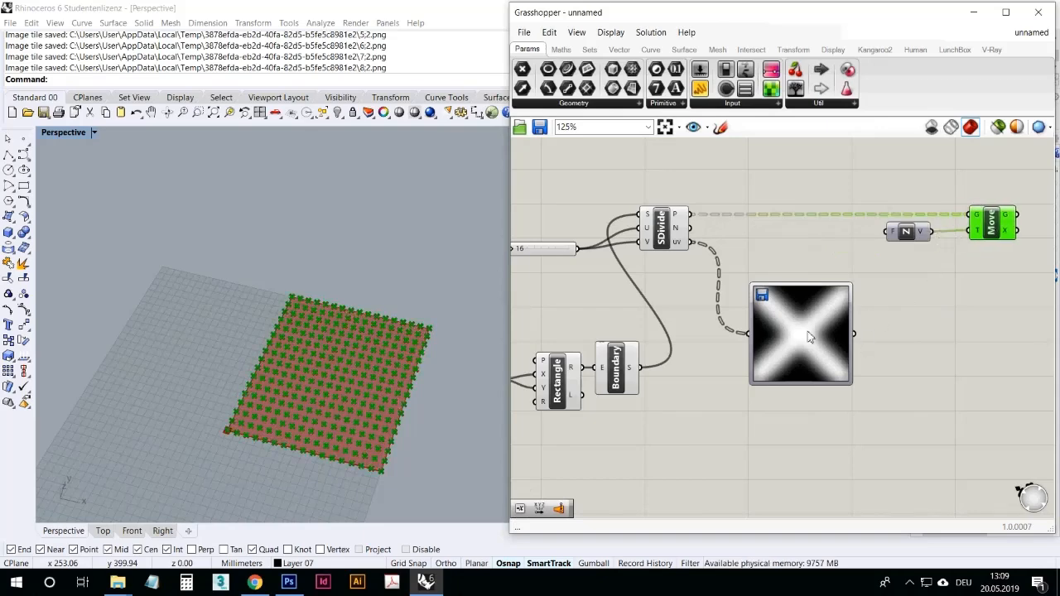
drag(860, 334, 885, 263)
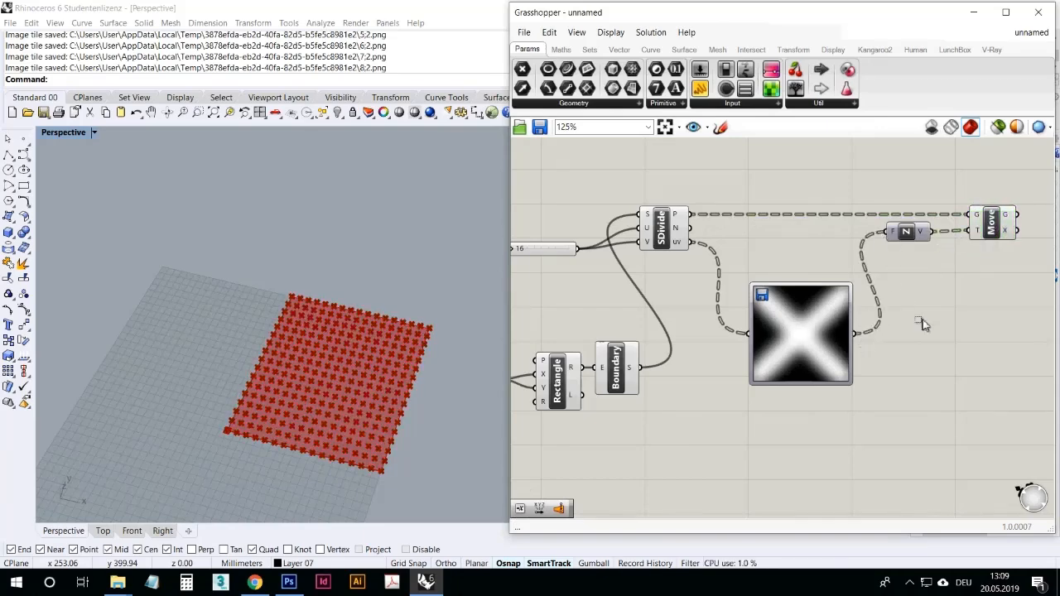
right_drag(463, 248, 321, 461)
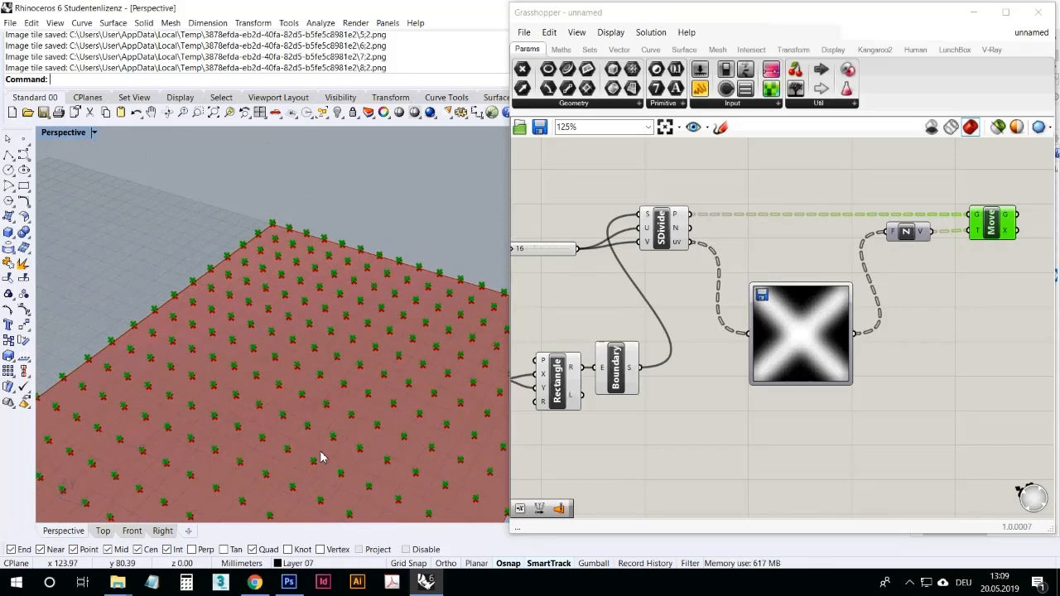
click(938, 325)
drag(908, 236, 932, 253)
right_drag(922, 381, 813, 406)
drag(888, 256, 937, 255)
Examine the height of the moved points above the base surface and the layout of the component chain.
scroll(949, 313, down, 3)
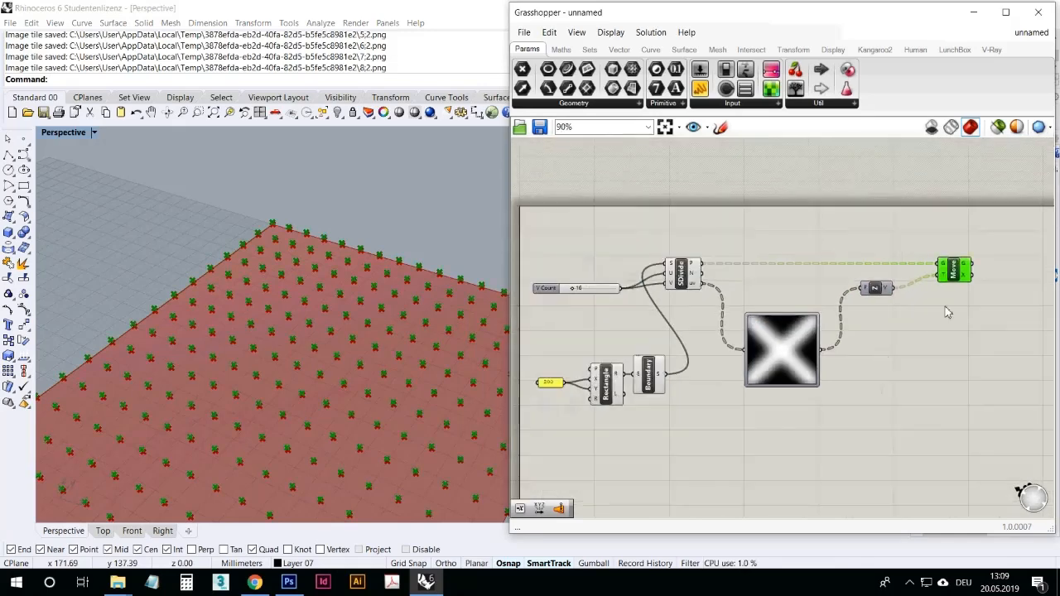
scroll(948, 310, up, 3)
right_drag(953, 309, 930, 306)
right_drag(405, 362, 380, 318)
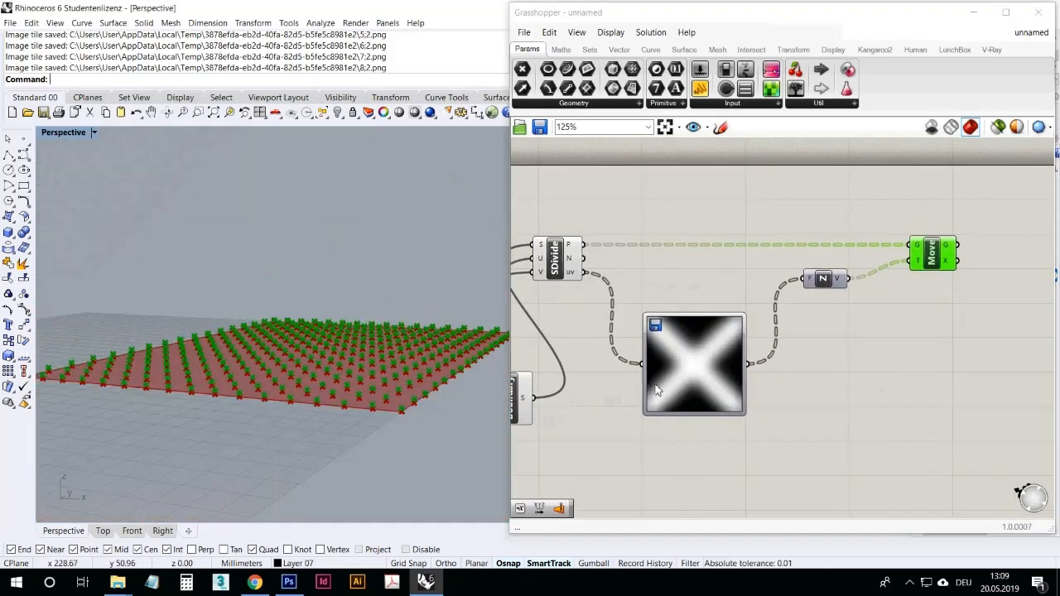
right_drag(423, 372, 419, 405)
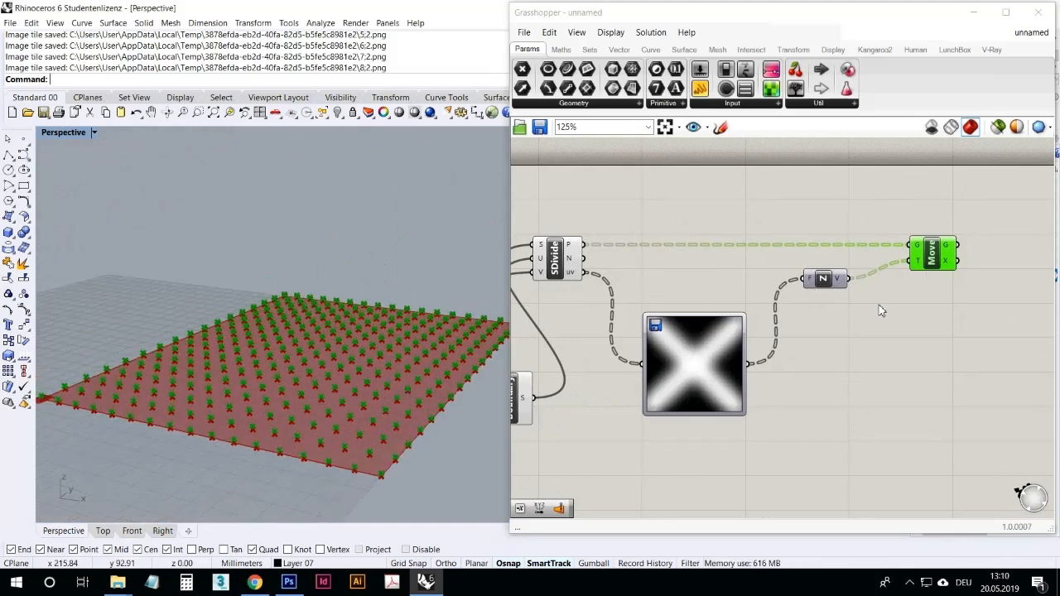
scroll(970, 337, down, 3)
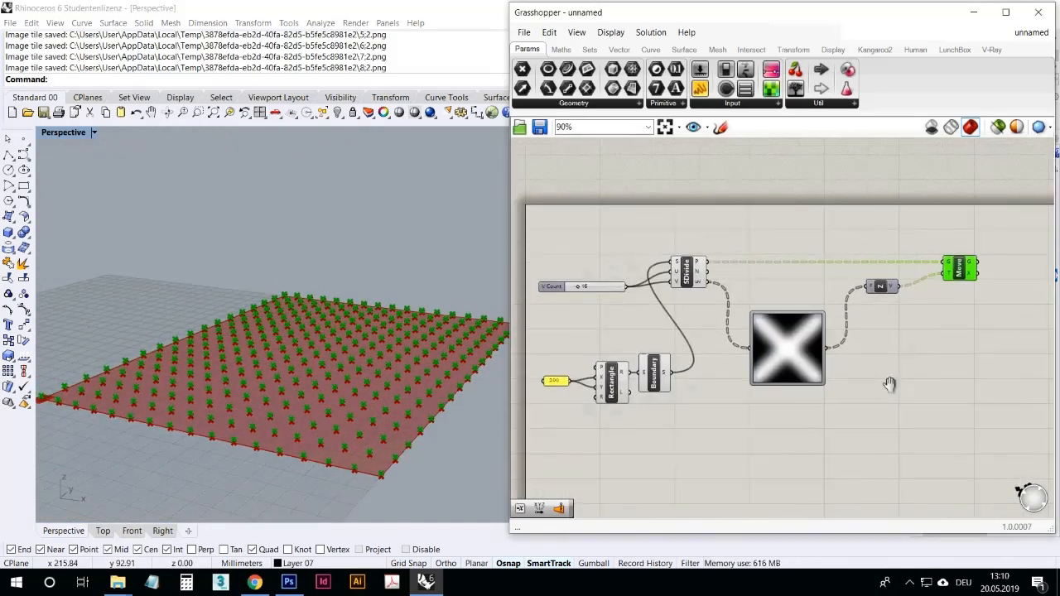
scroll(865, 371, up, 1)
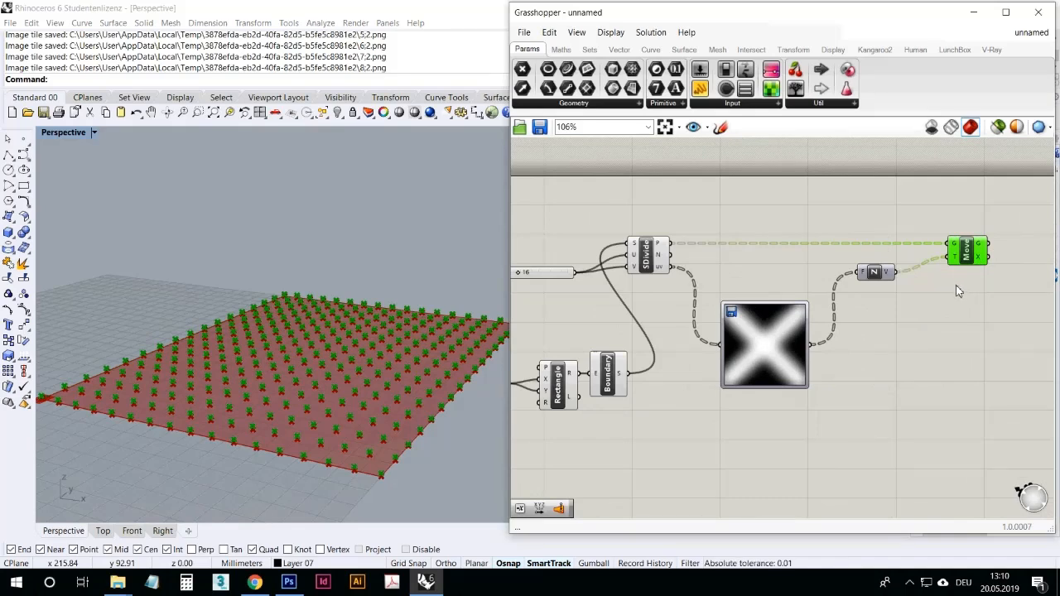
Add a Surface From Points component beside Move and connect Move's geometry output to its points input.
click(685, 51)
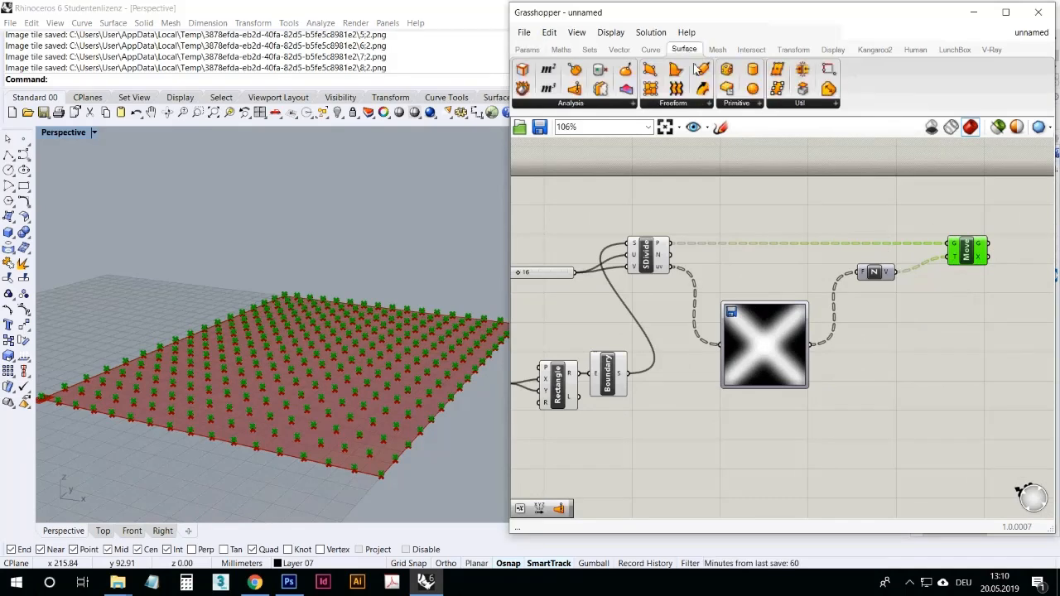
click(676, 103)
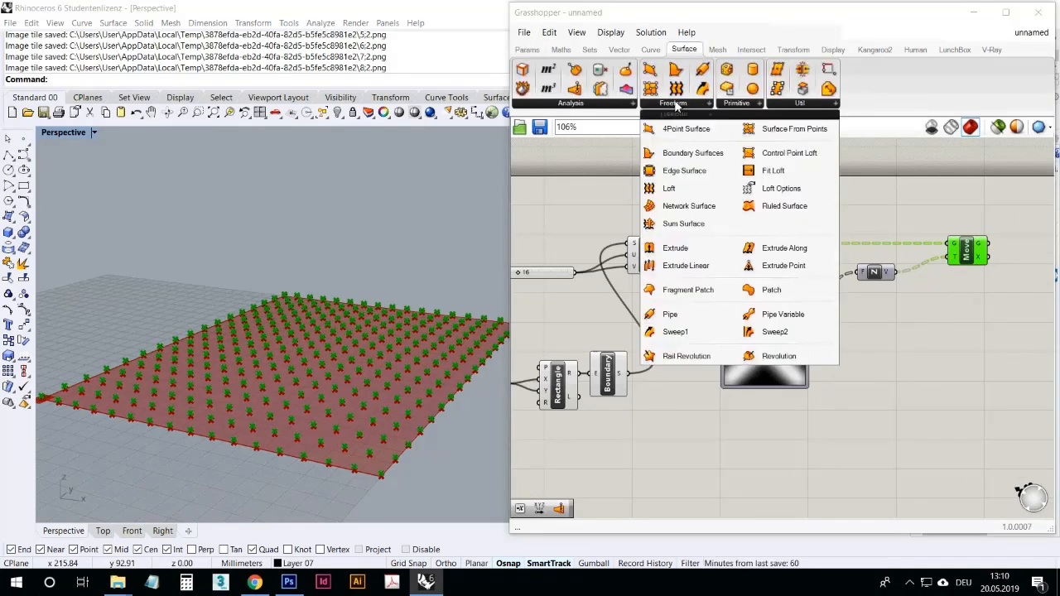
click(802, 135)
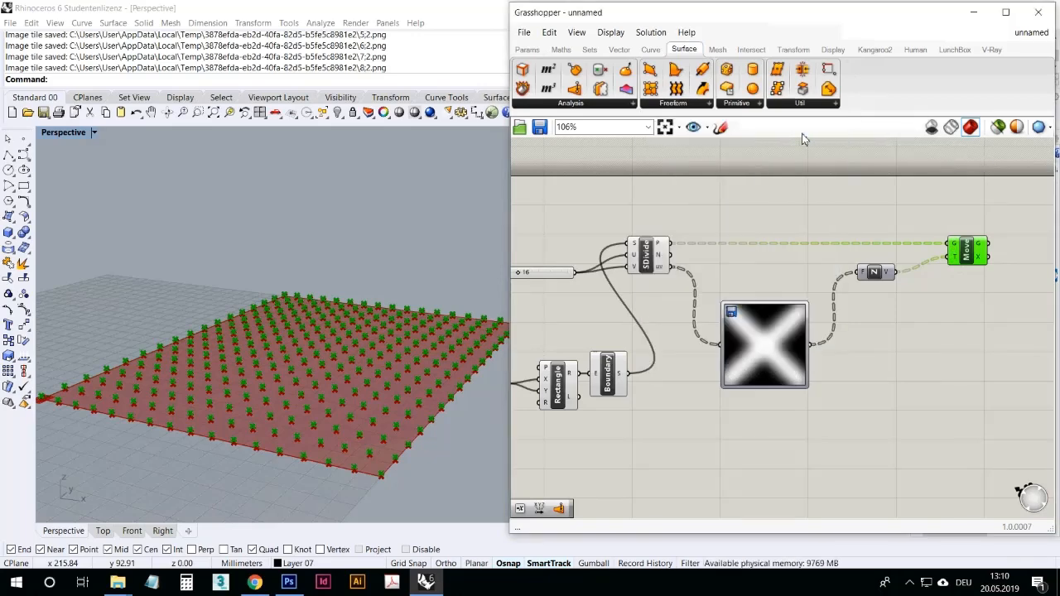
click(844, 222)
drag(842, 239, 1017, 217)
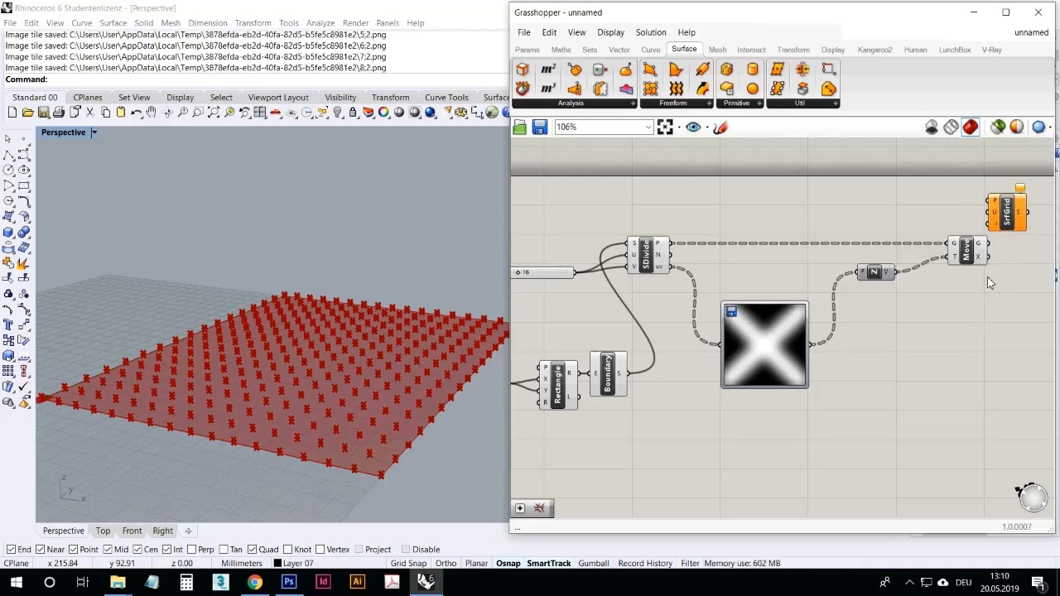
drag(988, 243, 1006, 217)
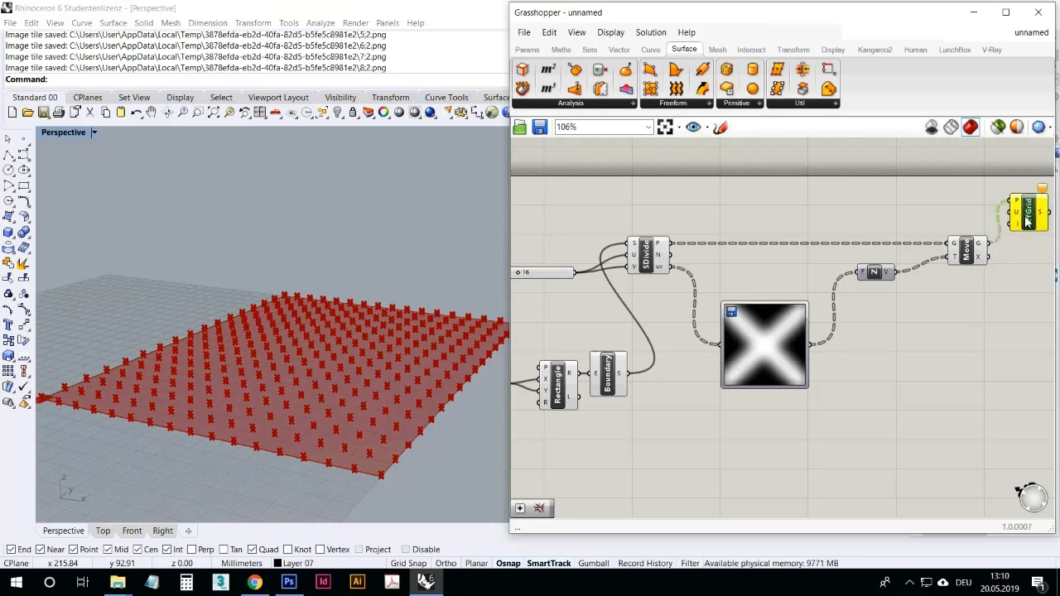
Inspect the points and U count inputs of Surface From Points along with the upstream components and the moved point grid.
scroll(1006, 218, up, 4)
scroll(841, 271, up, 2)
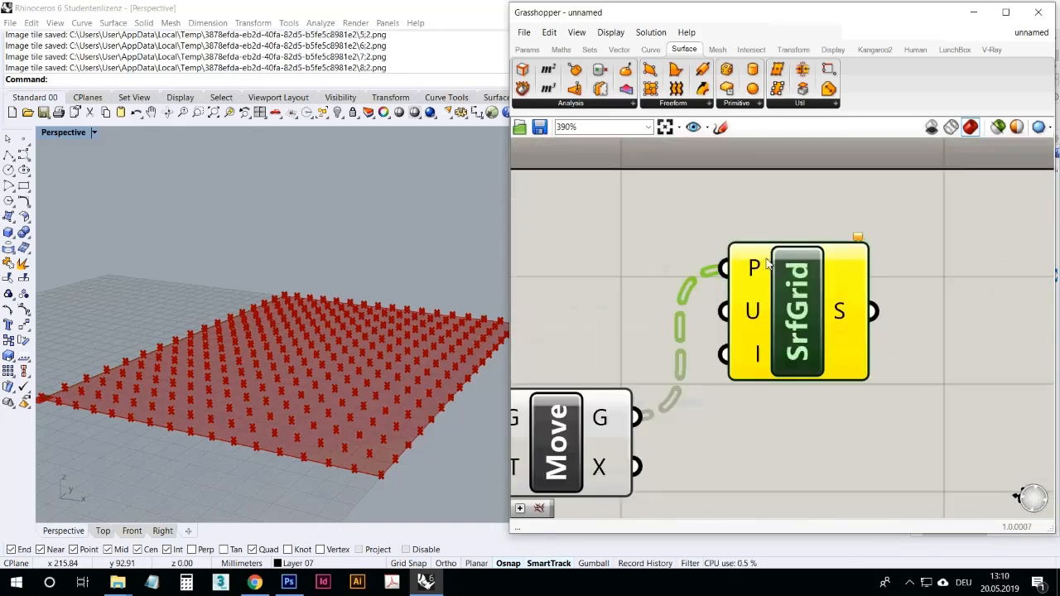
mouse_move(763, 266)
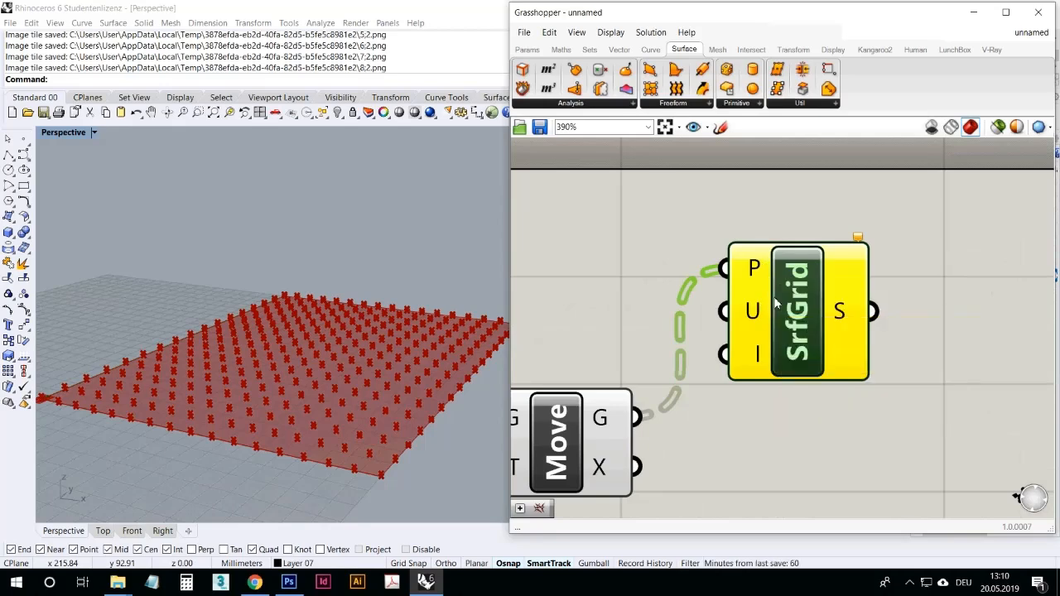
scroll(783, 295, down, 2)
right_drag(420, 341, 396, 351)
right_drag(693, 306, 938, 274)
scroll(942, 273, down, 6)
scroll(961, 270, up, 5)
right_drag(697, 287, 962, 241)
scroll(964, 246, down, 3)
scroll(617, 316, up, 4)
click(667, 319)
drag(668, 319, 603, 318)
scroll(605, 258, down, 3)
scroll(604, 259, down, 1)
scroll(1010, 230, up, 4)
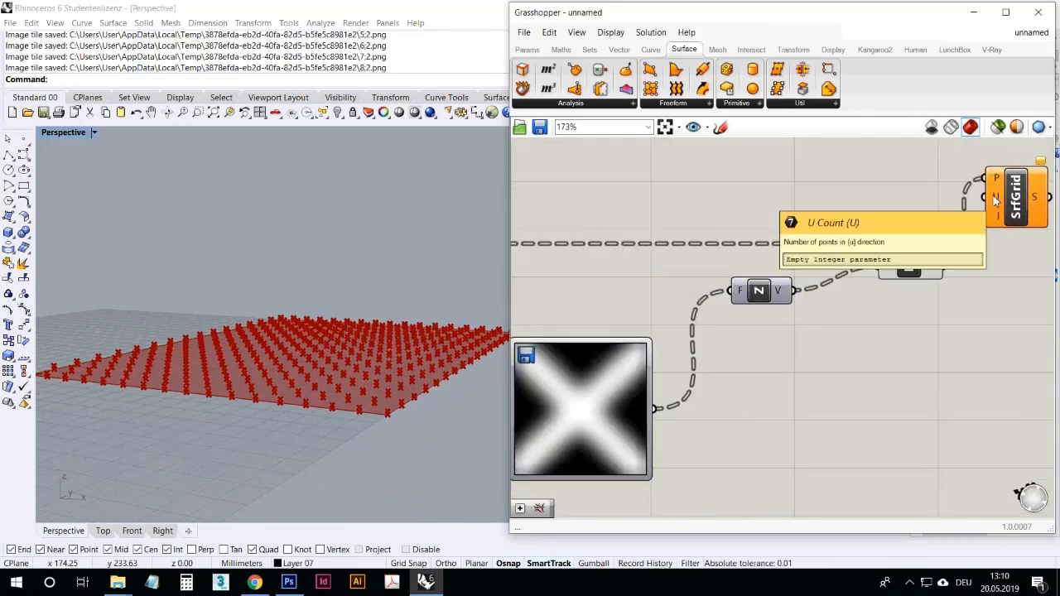
Reduce the V Count slider to 4 and examine the spacing of the points on the base surface.
scroll(909, 192, down, 5)
right_drag(718, 207, 722, 236)
right_drag(363, 401, 360, 431)
scroll(360, 435, down, 5)
right_drag(596, 269, 638, 287)
scroll(639, 287, up, 9)
drag(660, 335, 637, 342)
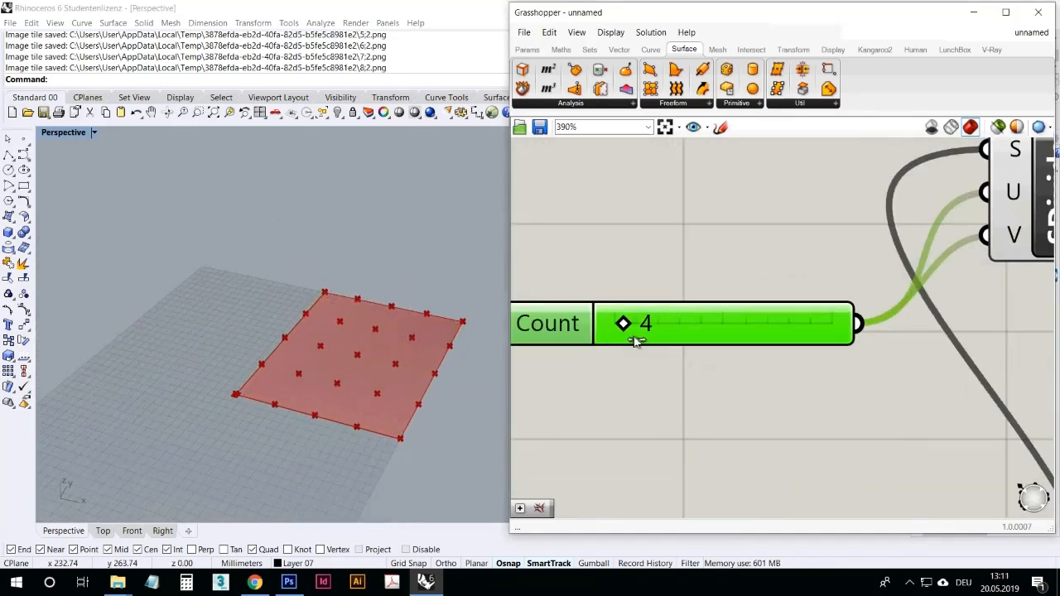
right_drag(400, 340, 422, 361)
scroll(422, 360, down, 3)
scroll(381, 389, up, 5)
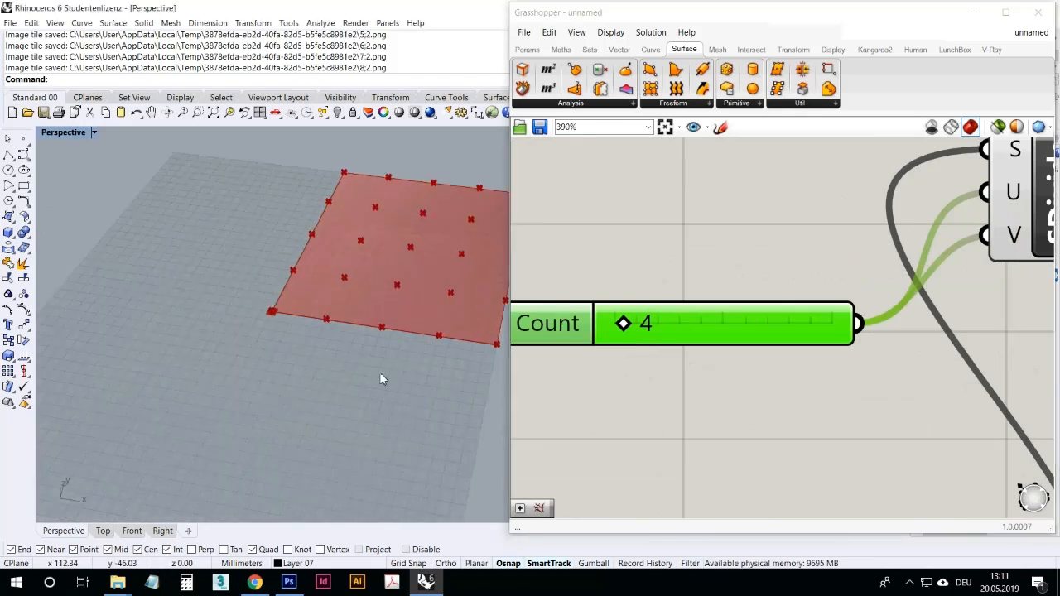
scroll(194, 286, down, 4)
scroll(365, 303, up, 6)
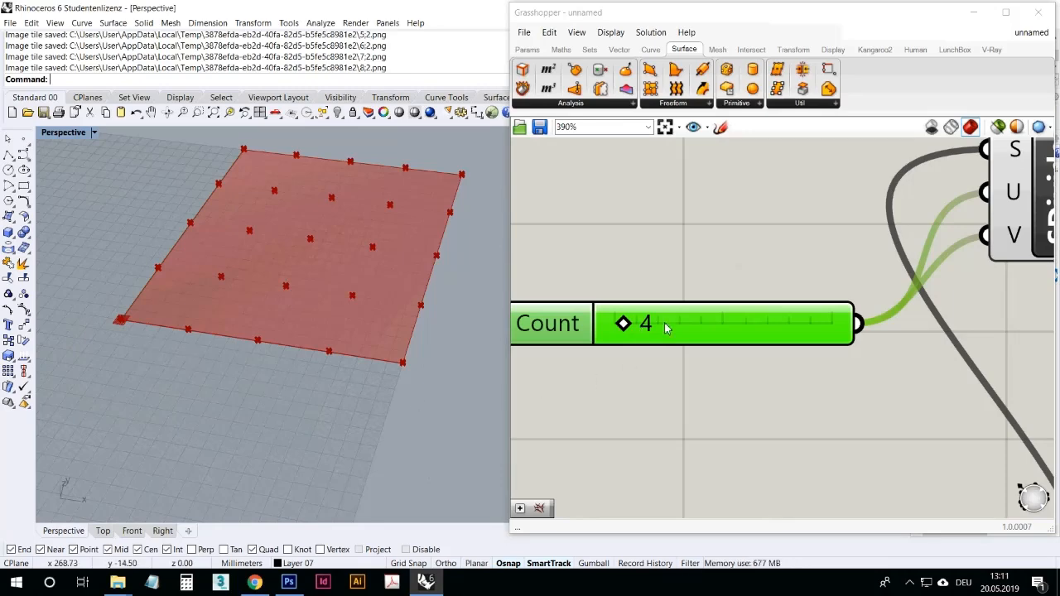
Try feeding the V Count slider directly into the U count input of Surface From Points and check the component's error.
scroll(611, 379, down, 5)
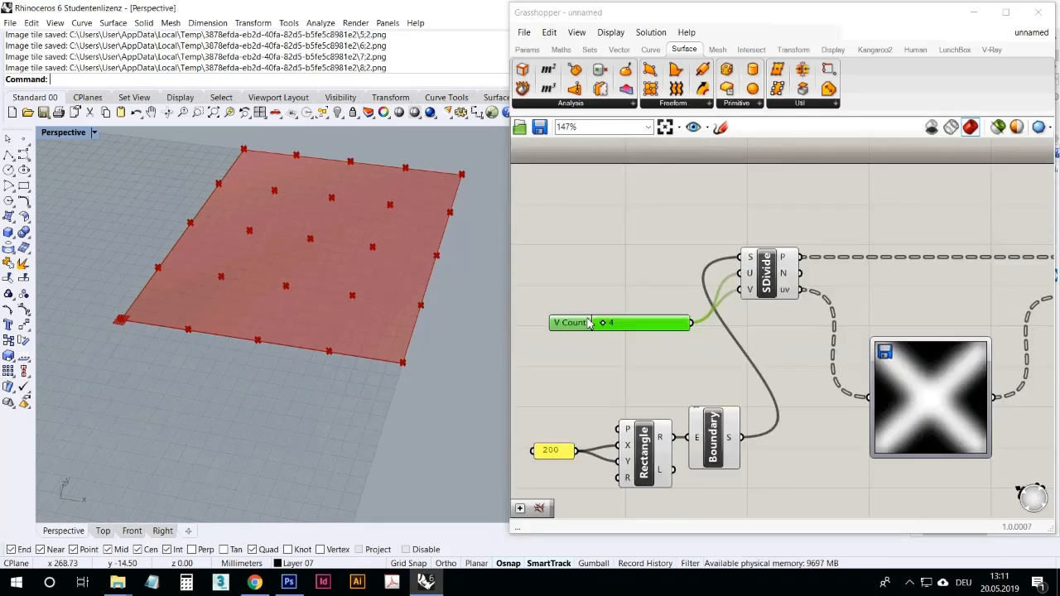
drag(566, 307, 985, 225)
right_drag(1013, 229, 911, 252)
scroll(911, 252, up, 4)
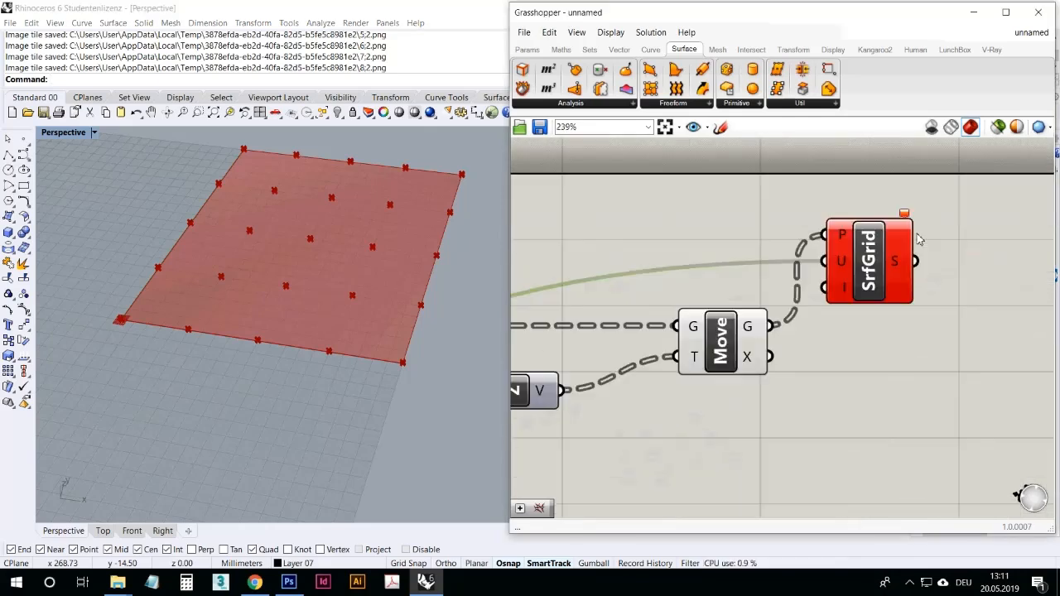
mouse_move(911, 217)
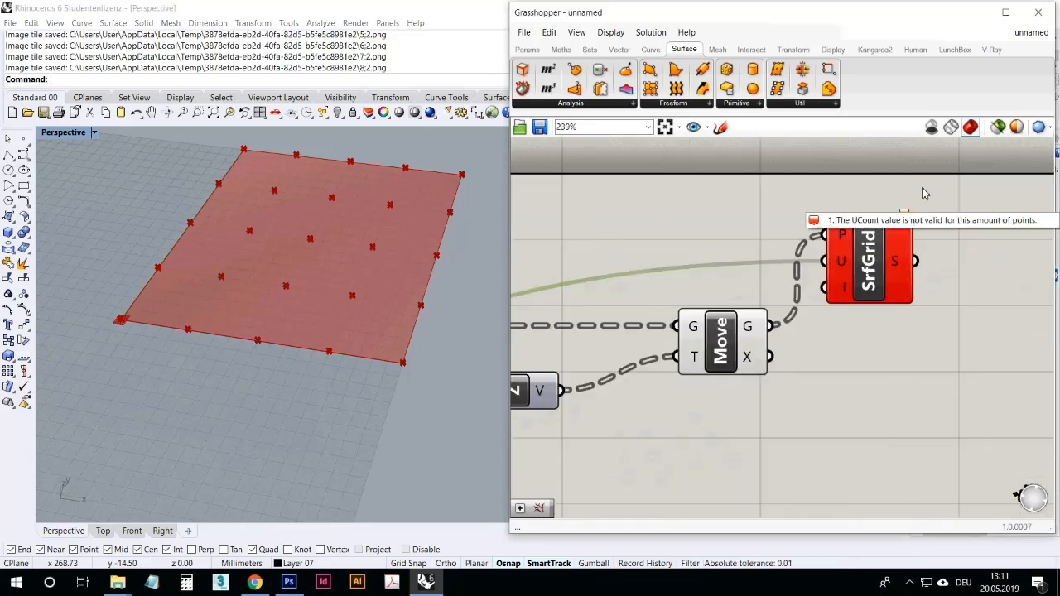
click(924, 193)
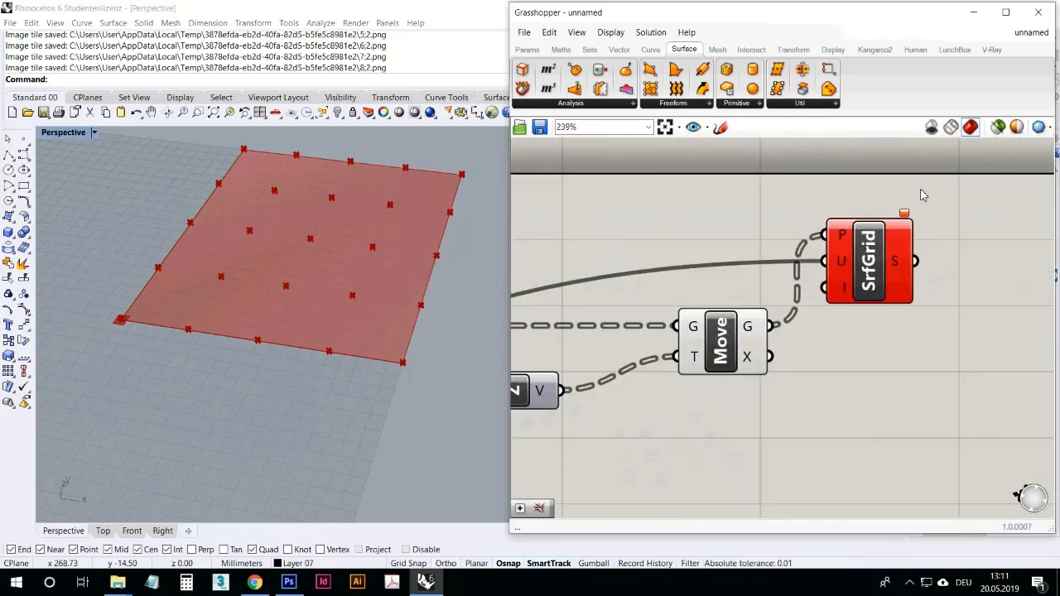
Flatten the points input of Surface From Points and shift the component slightly away from Move.
right_click(842, 240)
click(876, 334)
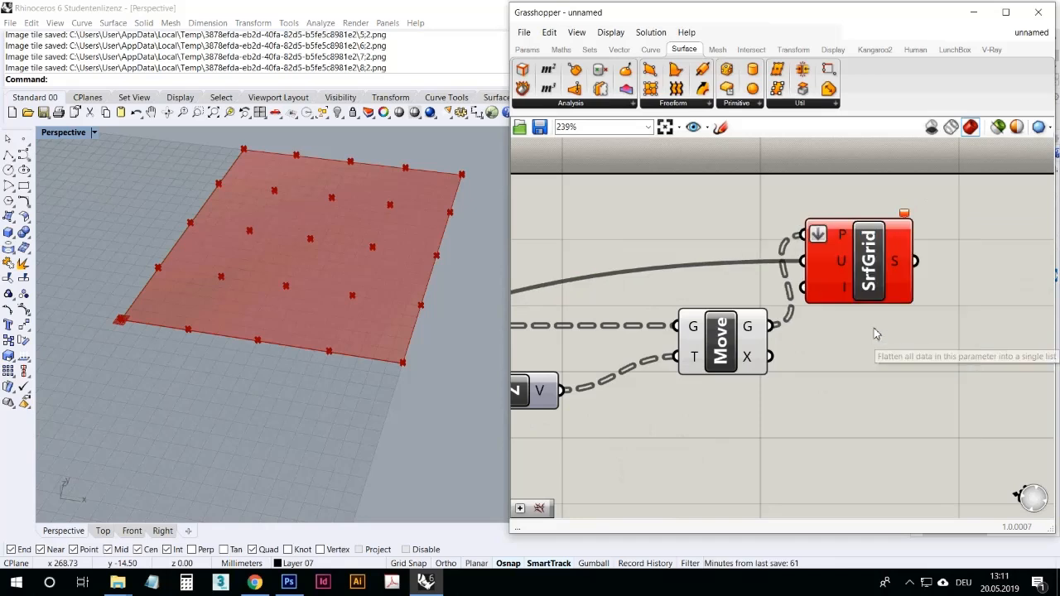
drag(846, 237, 875, 230)
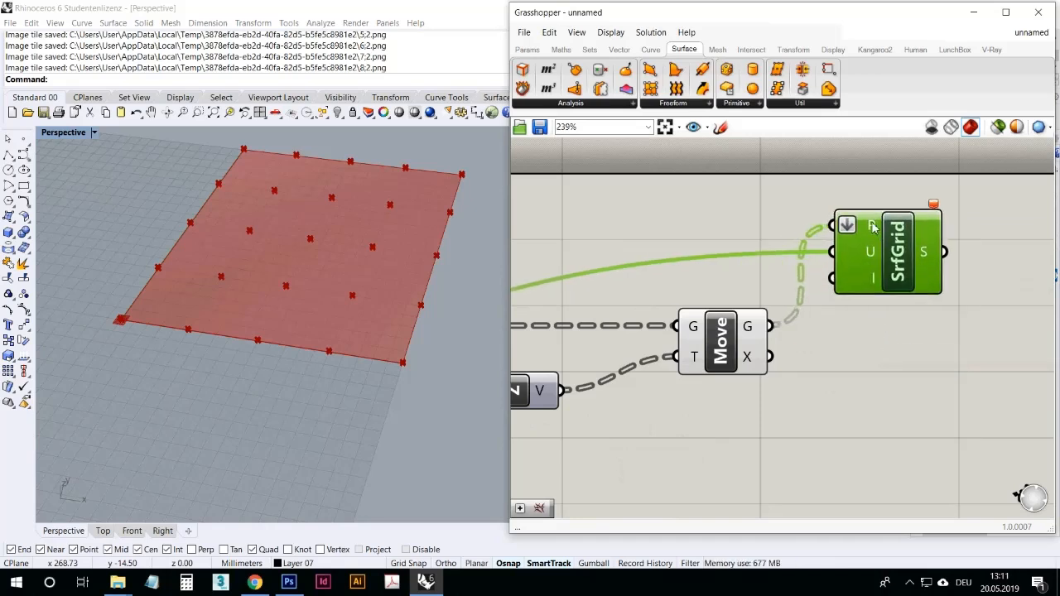
Try a panel containing 5 as the U count input of Surface From Points, and delete the panel.
scroll(878, 285, down, 5)
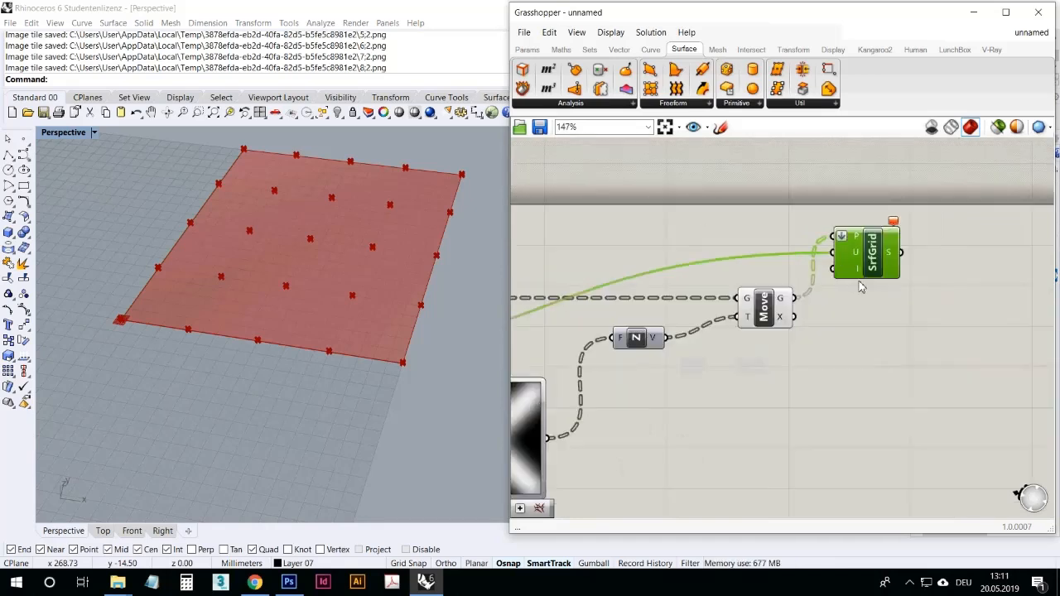
scroll(891, 298, up, 3)
click(527, 50)
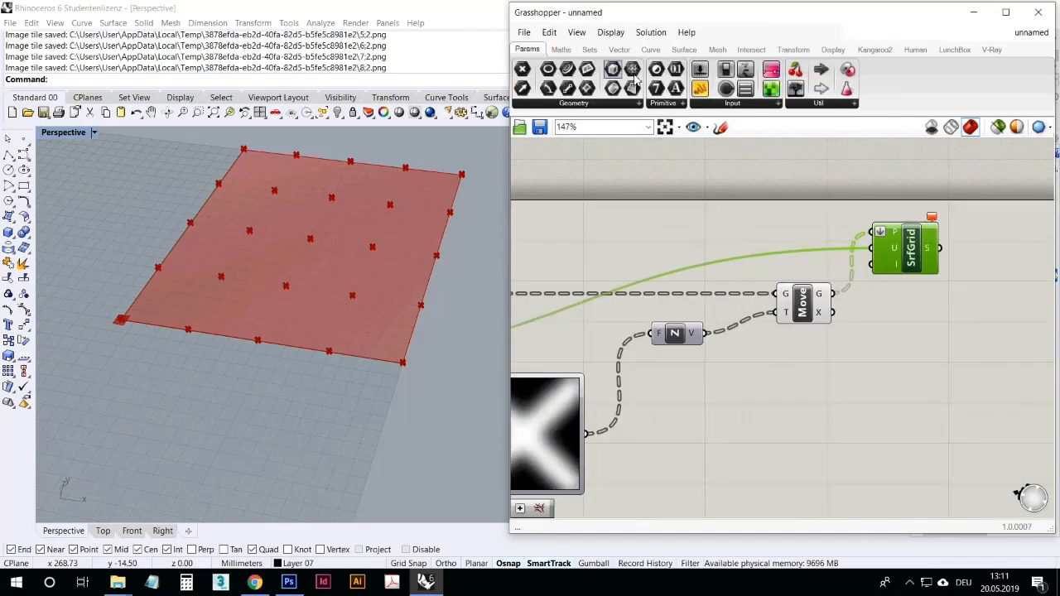
drag(703, 93, 770, 207)
double_click(784, 219)
text(5)
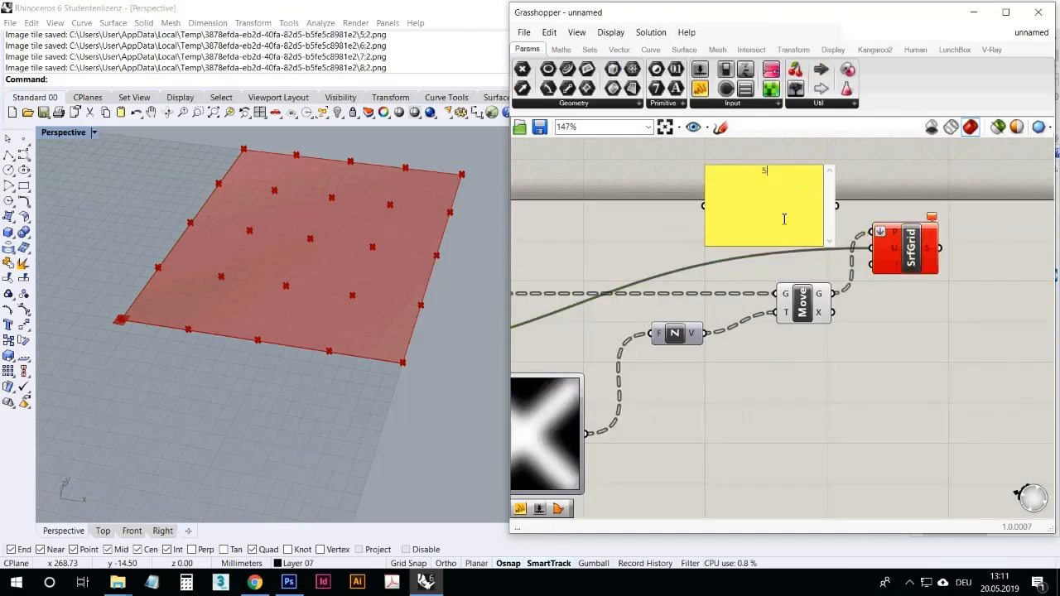
click(867, 207)
drag(837, 206, 871, 247)
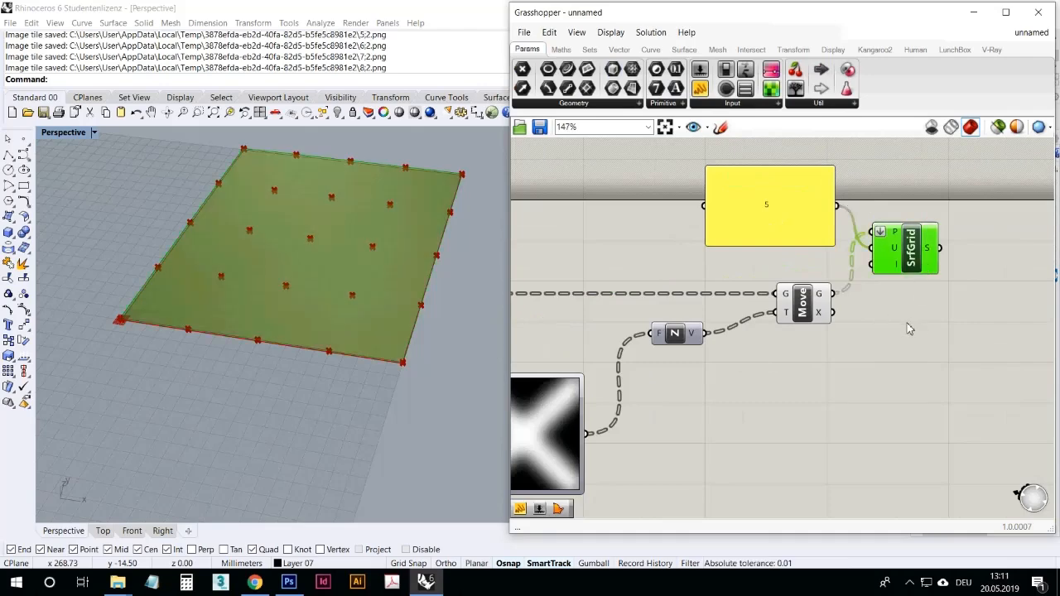
click(799, 222)
key(Delete)
Add an Expression component near the V Count slider and remove its y input.
scroll(881, 212, down, 3)
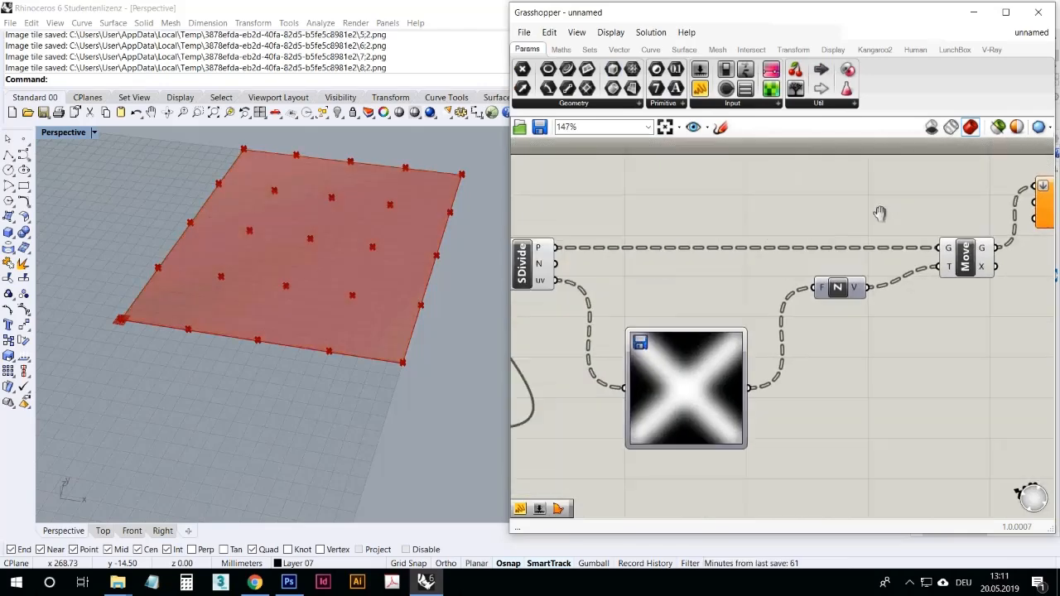
scroll(621, 267, up, 3)
click(603, 274)
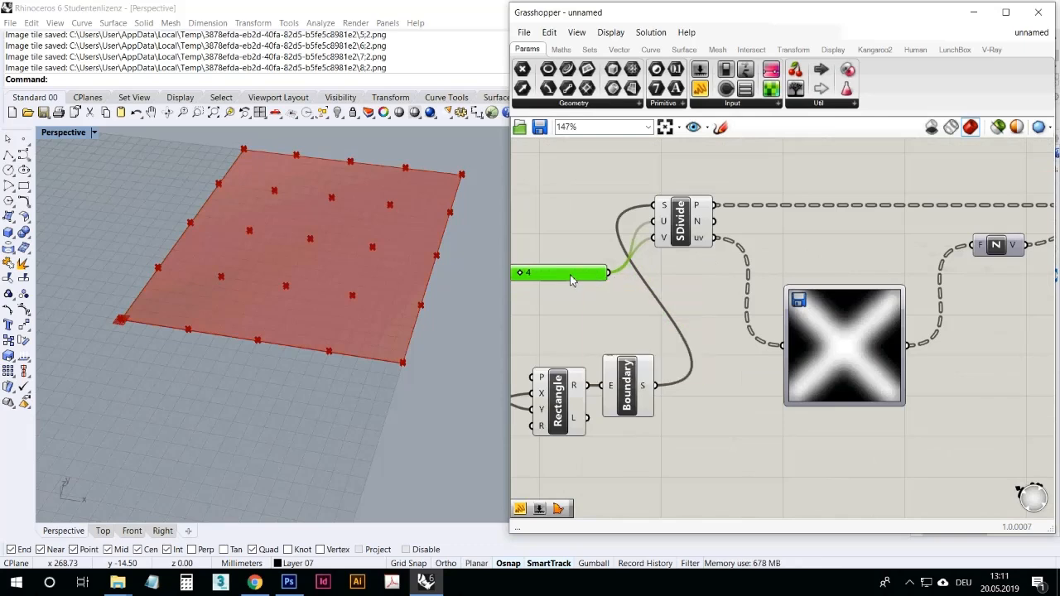
click(566, 50)
click(618, 51)
click(557, 51)
drag(743, 89, 710, 286)
scroll(626, 298, up, 5)
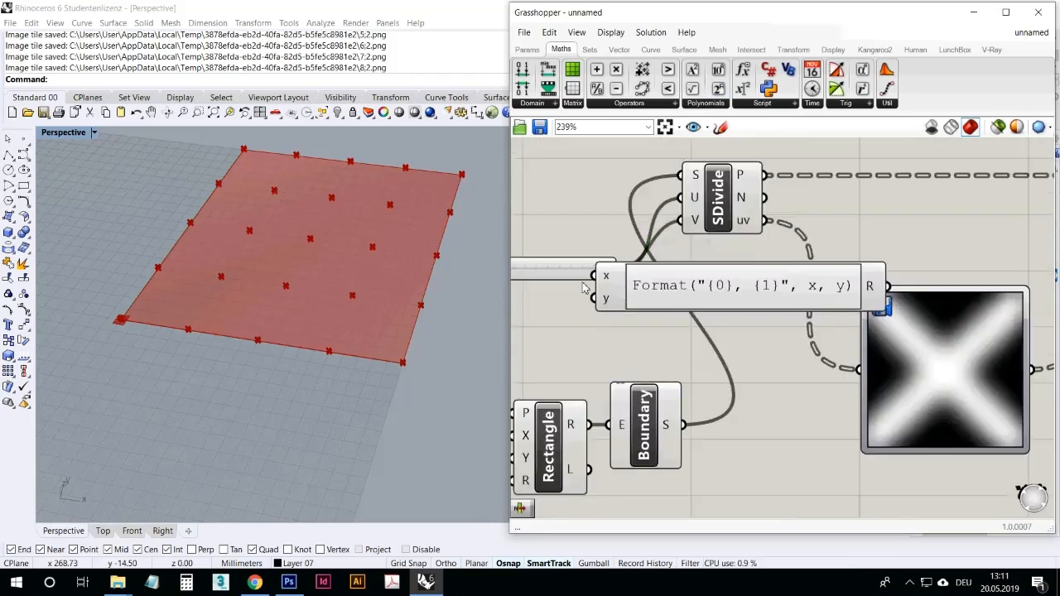
click(677, 332)
scroll(679, 341, down, 2)
Set the component's expression to x+1.
double_click(724, 326)
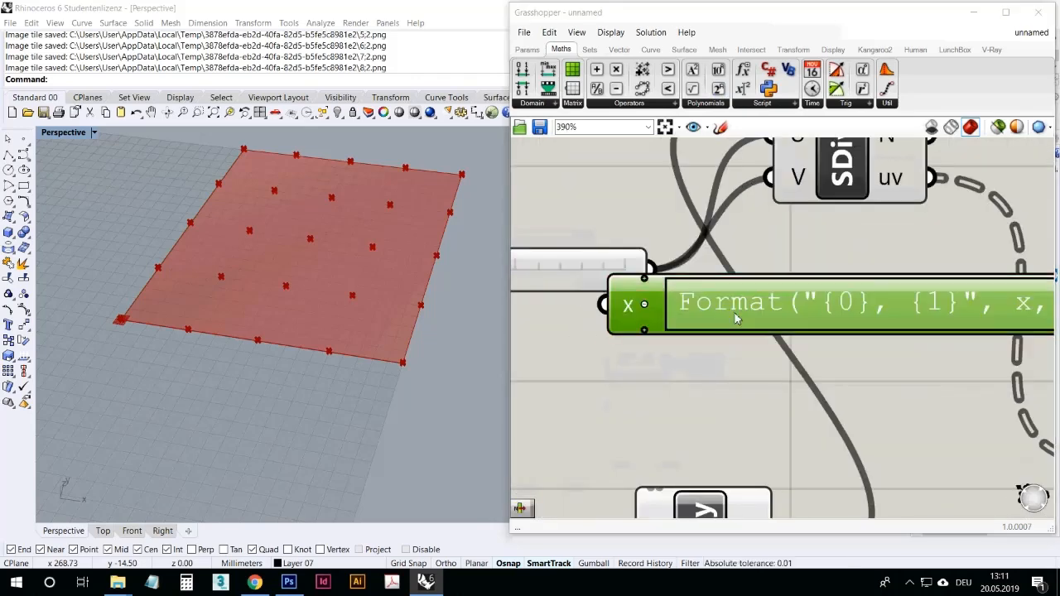
drag(757, 327, 417, 313)
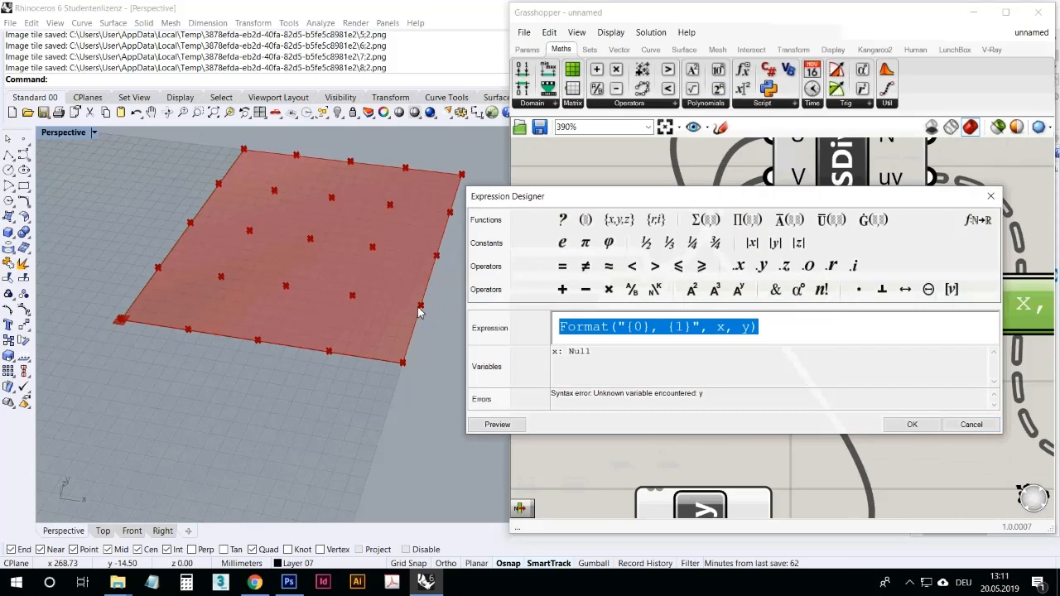
text(x+1)
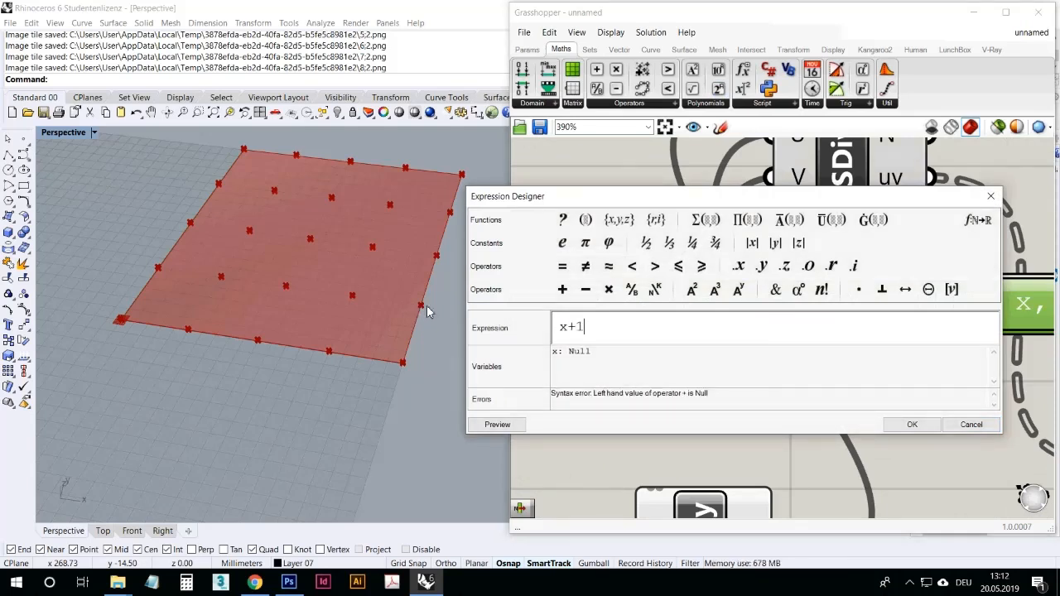
click(912, 424)
Connect the V Count slider to the expression's x input, check its result, and move the x+1 component above Move.
drag(667, 268, 790, 305)
mouse_move(951, 307)
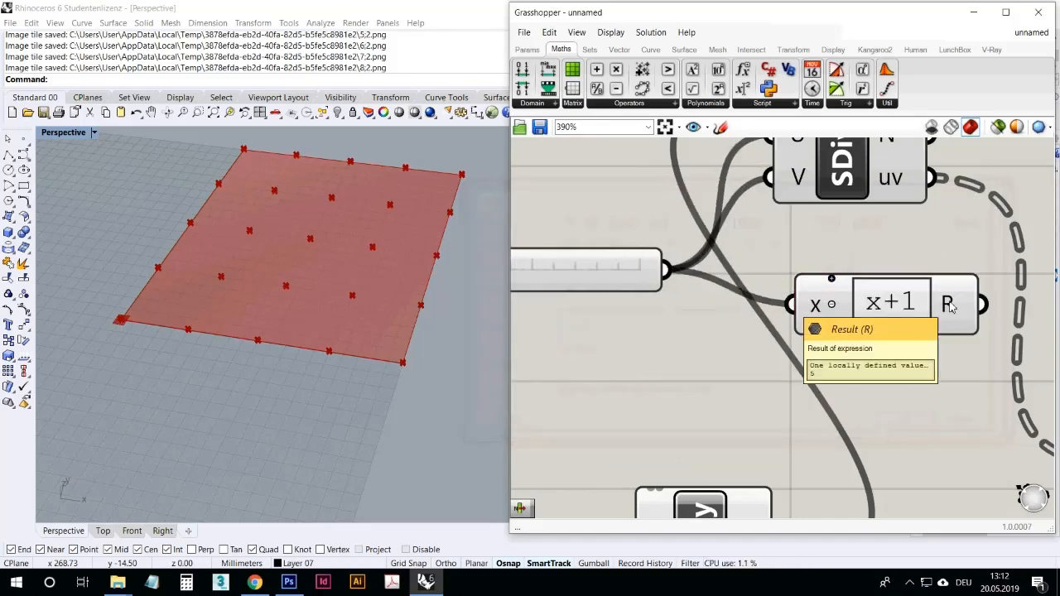
scroll(688, 355, down, 8)
scroll(717, 334, up, 3)
drag(656, 335, 1020, 224)
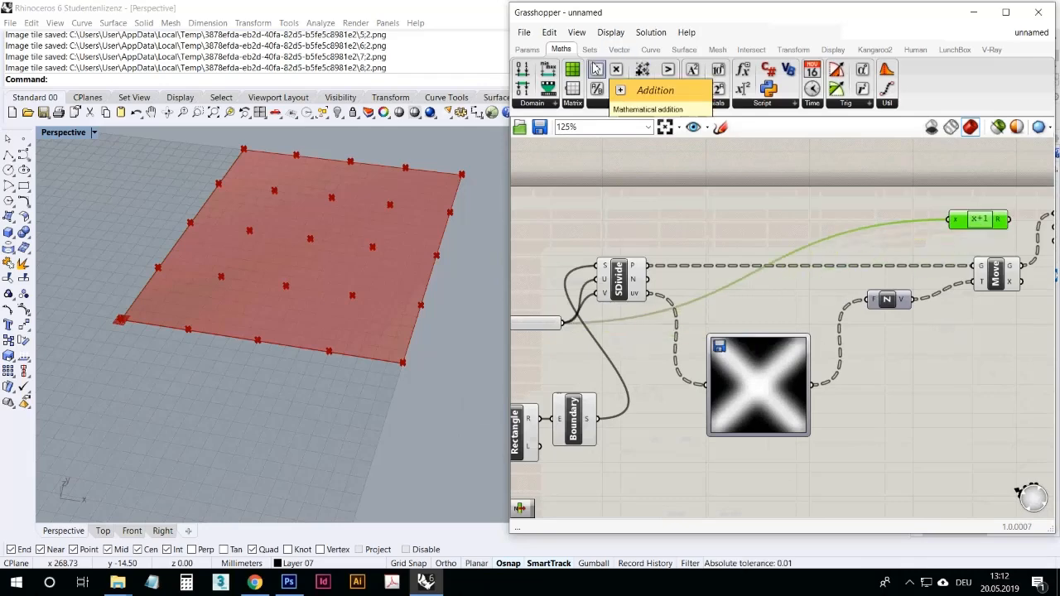
right_drag(874, 228, 520, 225)
scroll(878, 240, up, 3)
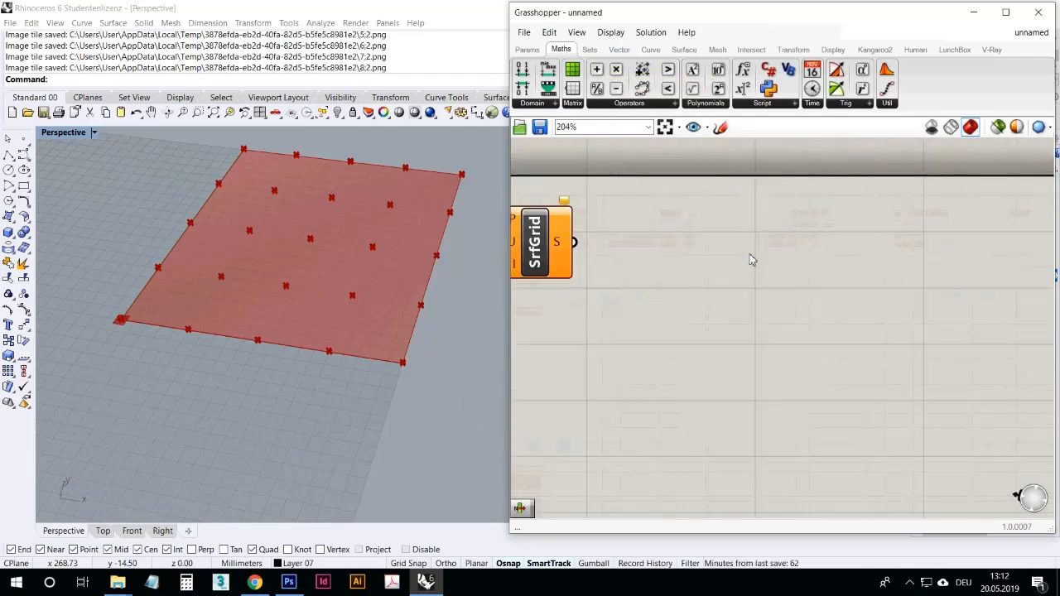
right_drag(752, 260, 1020, 279)
click(527, 49)
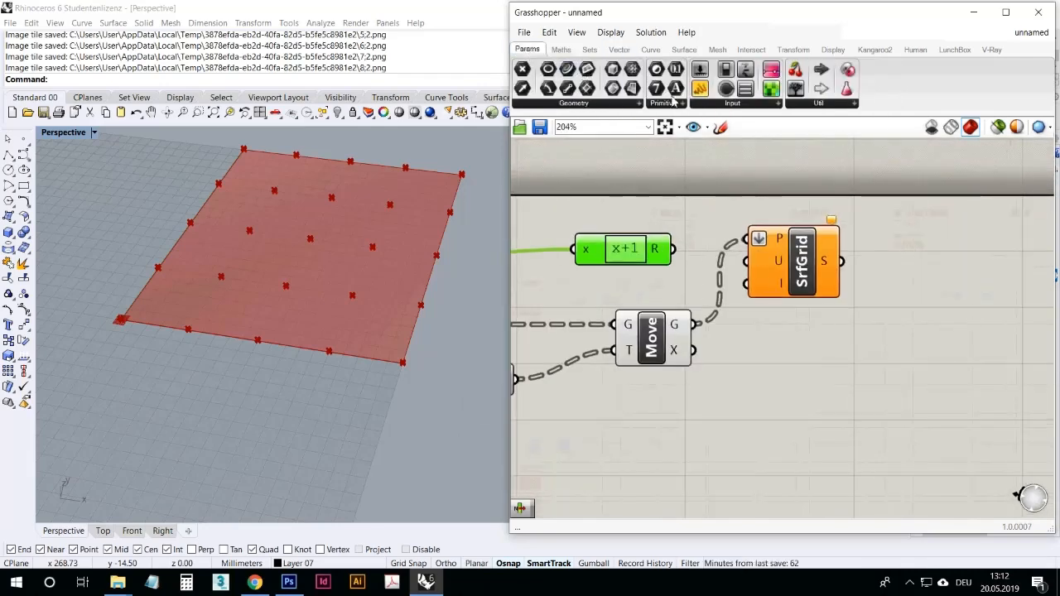
drag(702, 94, 697, 214)
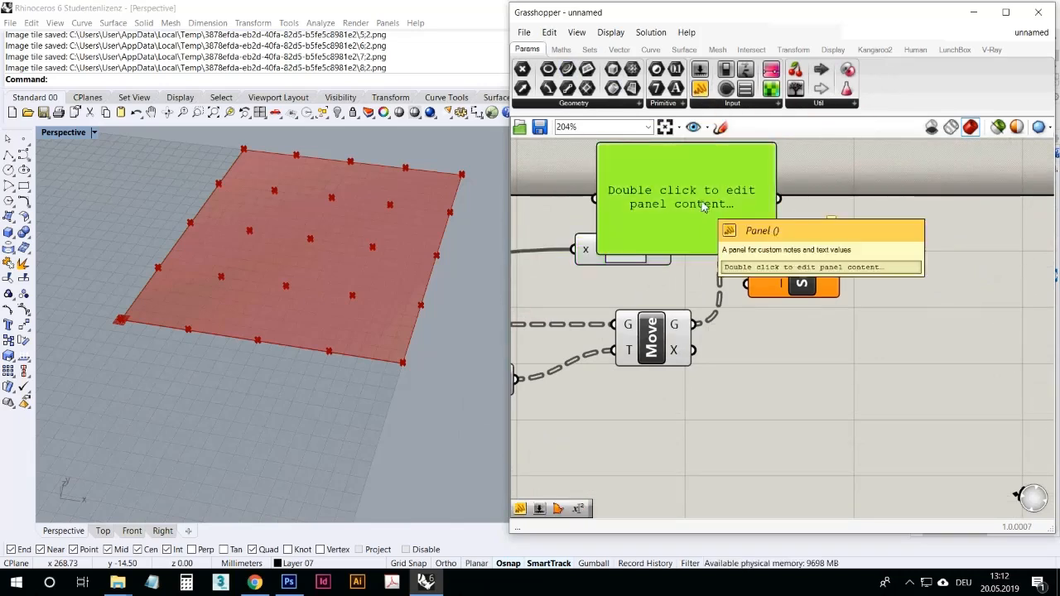
key(Delete)
Connect the x+1 result to the U count input of Surface From Points and align the expression between its neighbours.
click(567, 51)
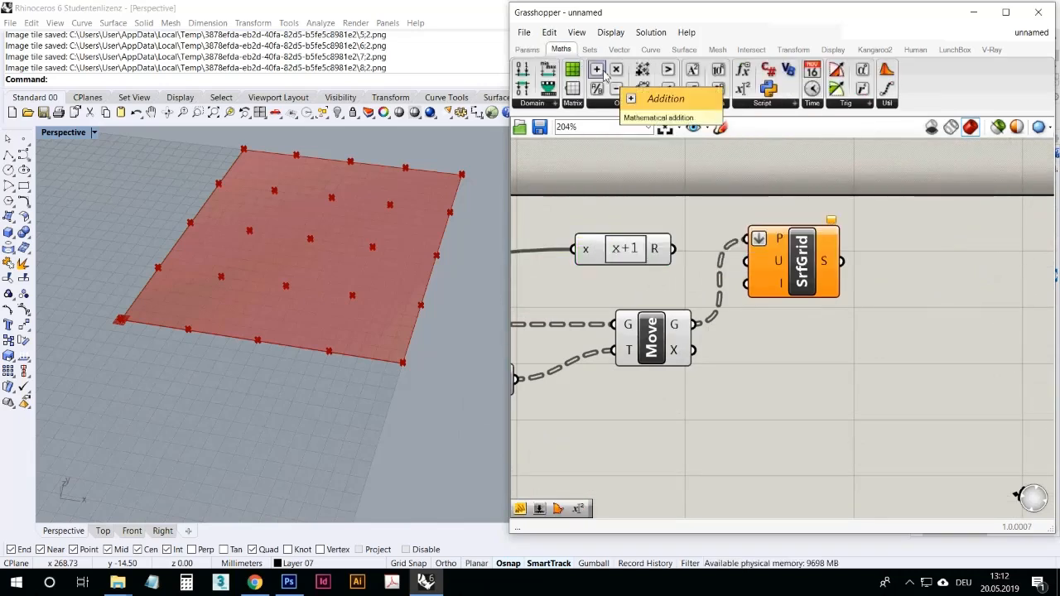
drag(672, 250, 746, 261)
drag(656, 253, 684, 265)
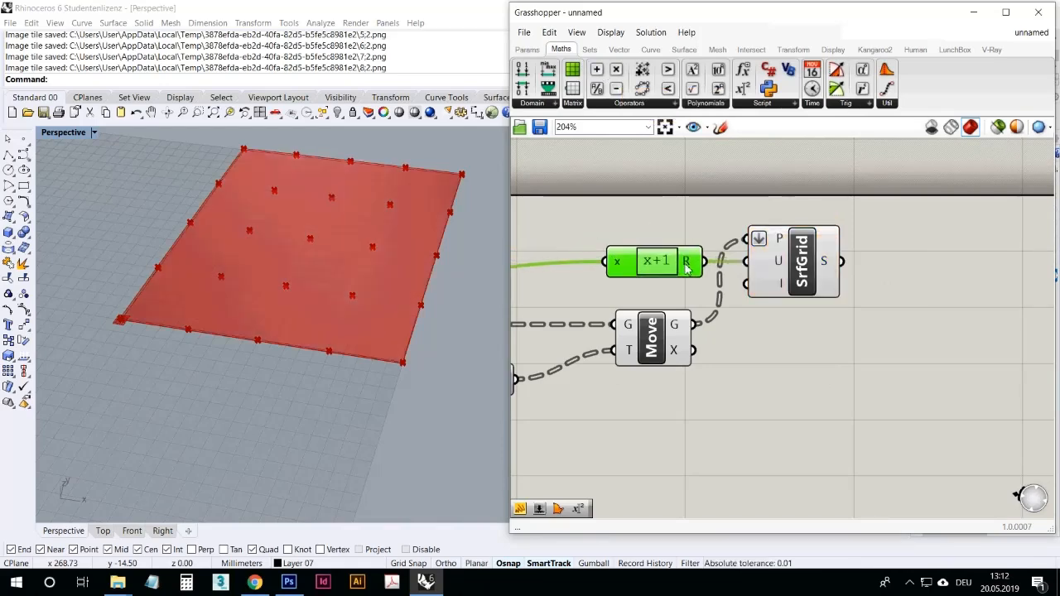
click(779, 329)
Raise the V Count slider to 25 for a denser point grid.
scroll(903, 246, down, 7)
scroll(567, 304, up, 5)
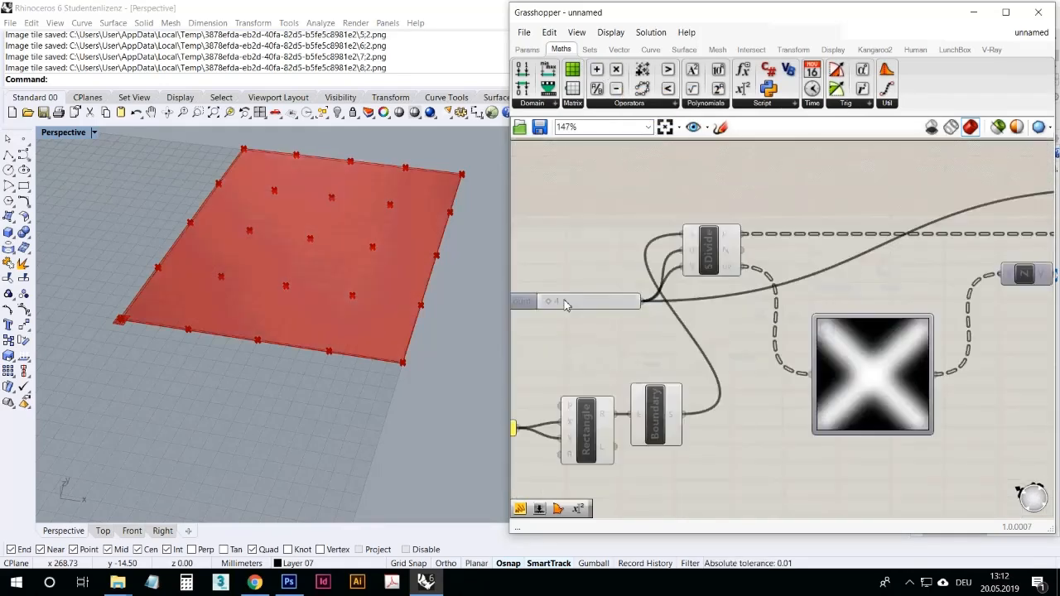
scroll(565, 305, up, 4)
drag(563, 308, 597, 319)
scroll(548, 266, down, 5)
Rearrange the Image Sampler, Unit Z, Move, x+1 and Surface From Points components into a tidier chain.
right_drag(978, 288, 654, 321)
scroll(761, 316, up, 2)
scroll(761, 315, down, 4)
right_drag(793, 315, 895, 279)
drag(773, 304, 758, 295)
drag(874, 267, 892, 300)
drag(839, 251, 871, 242)
mouse_move(945, 261)
mouse_down()
mouse_move(882, 233)
mouse_move(930, 247)
mouse_up()
drag(982, 197, 1024, 196)
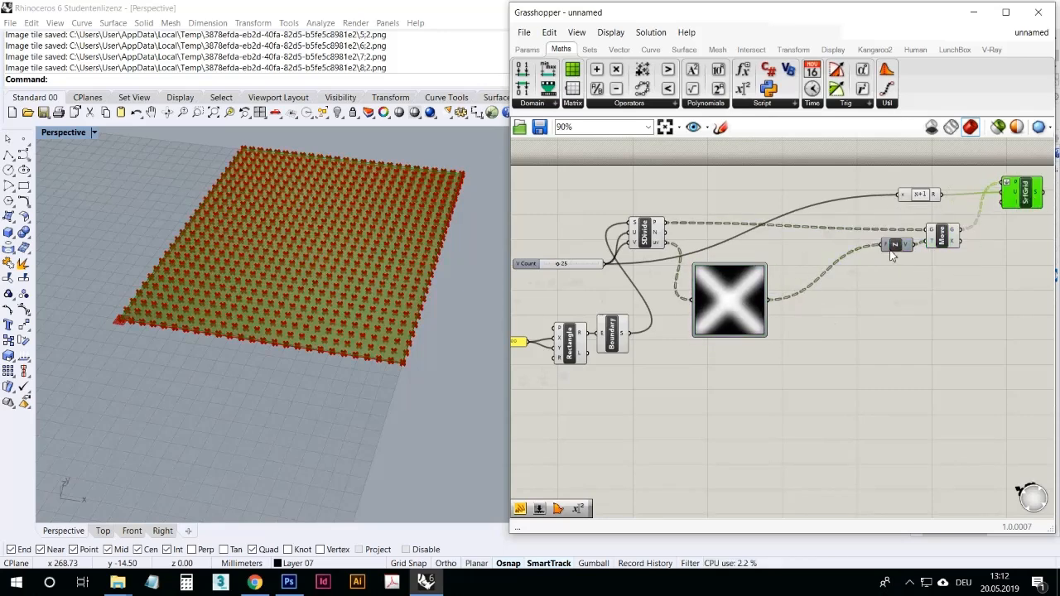
Examine the Unit Z factor connection from the Image Sampler, the whole component chain and the dense surface preview.
click(890, 246)
scroll(893, 244, up, 4)
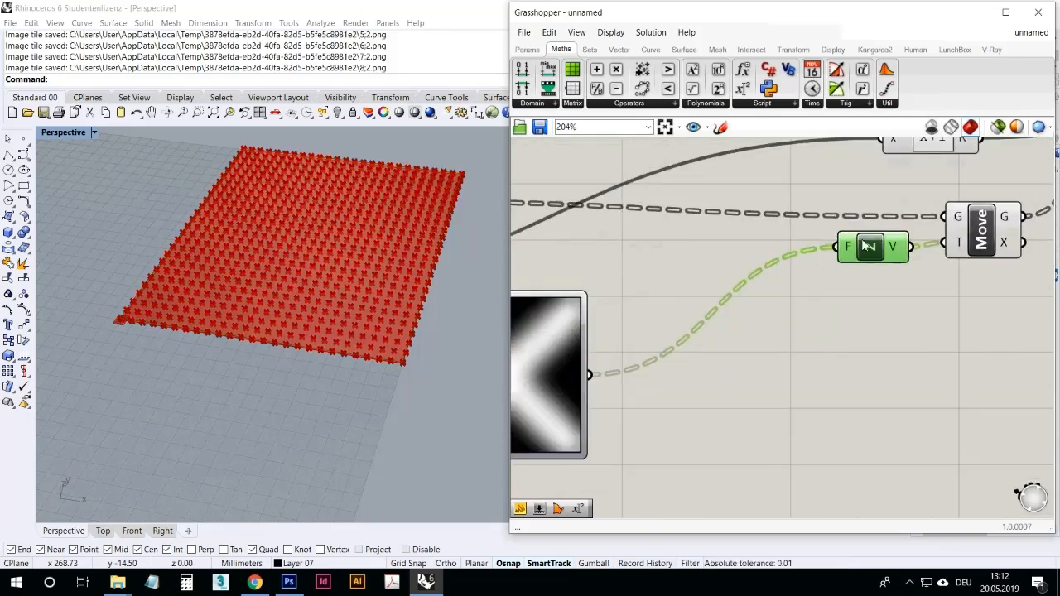
scroll(874, 267, down, 4)
scroll(734, 331, up, 3)
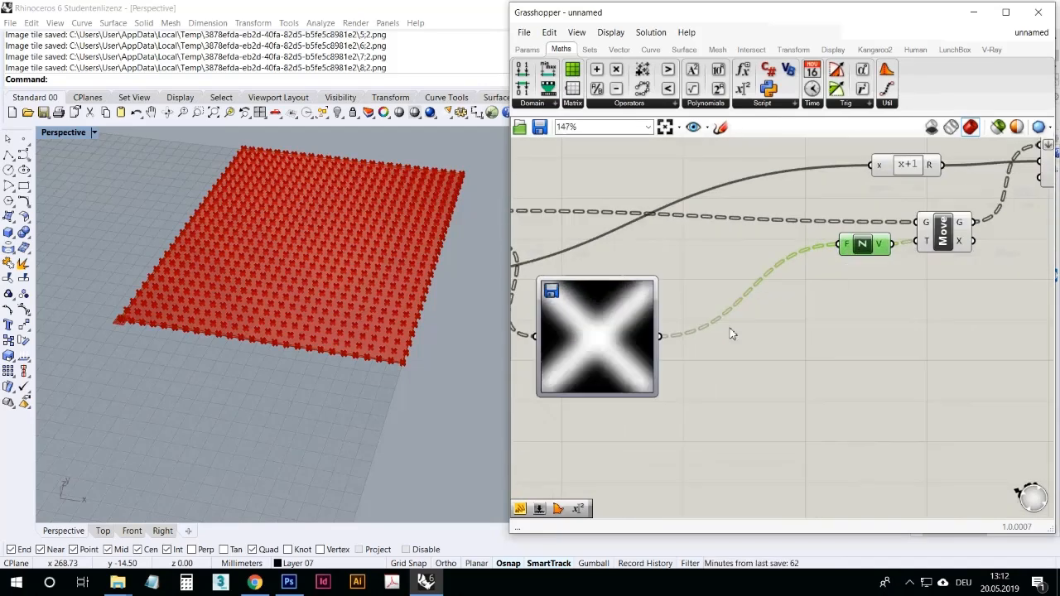
right_drag(414, 350, 348, 389)
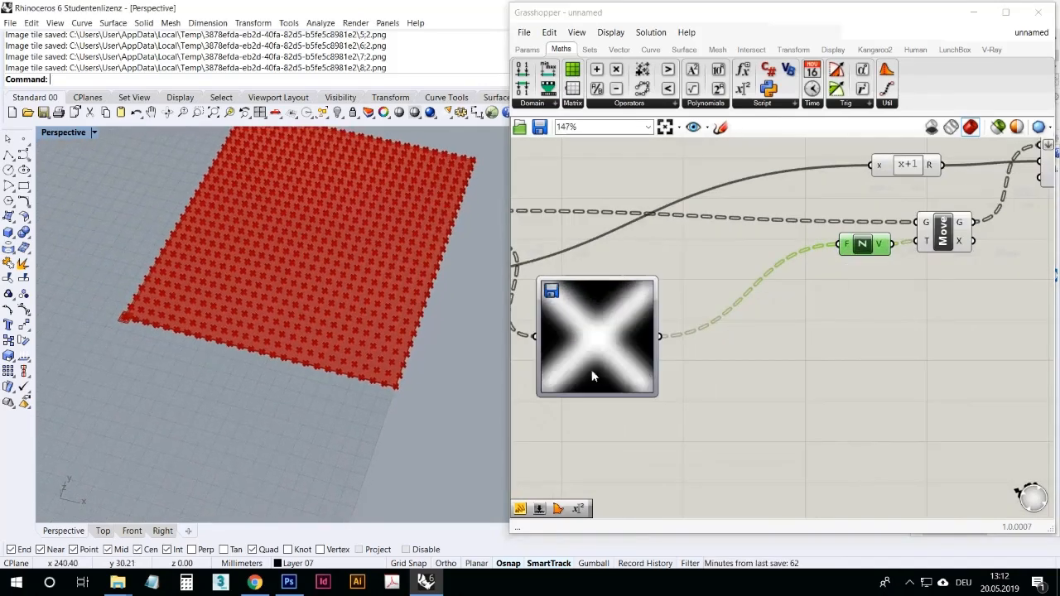
click(842, 400)
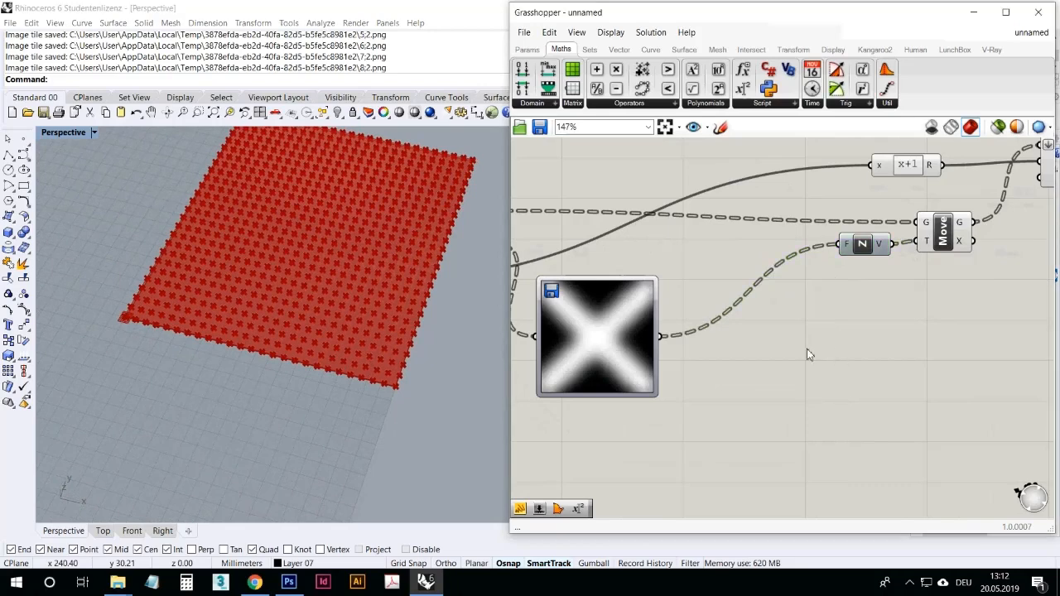
scroll(808, 353, down, 2)
right_drag(671, 507, 706, 450)
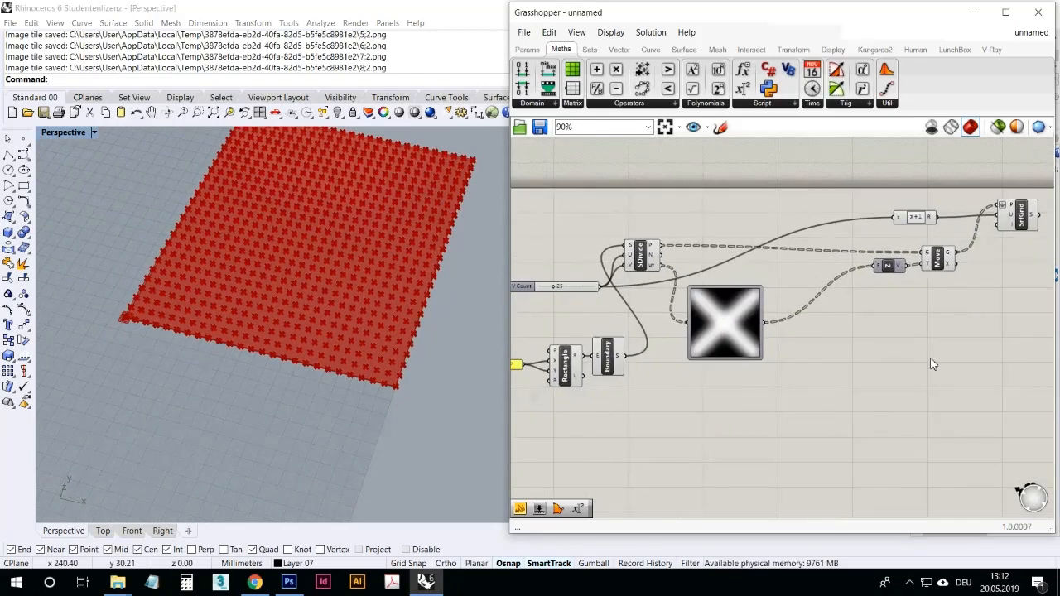
Nudge the Divide Surface component and inspect the relief of the displaced surface from a low angle and close up.
drag(641, 258, 648, 263)
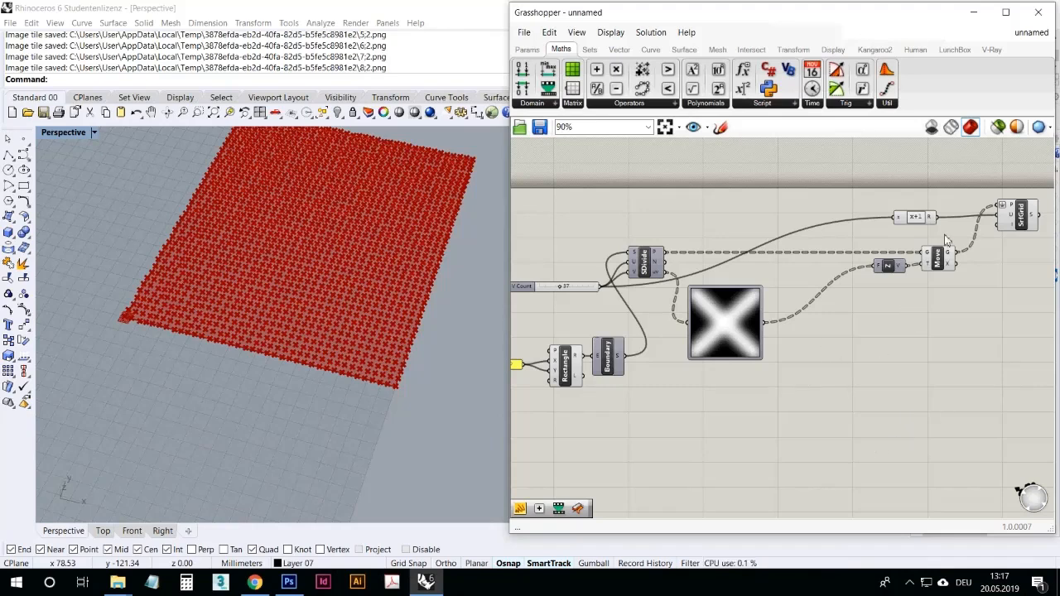
right_drag(325, 338, 358, 328)
scroll(300, 265, up, 8)
right_drag(304, 282, 324, 334)
scroll(311, 267, down, 10)
scroll(334, 352, up, 8)
scroll(323, 334, down, 8)
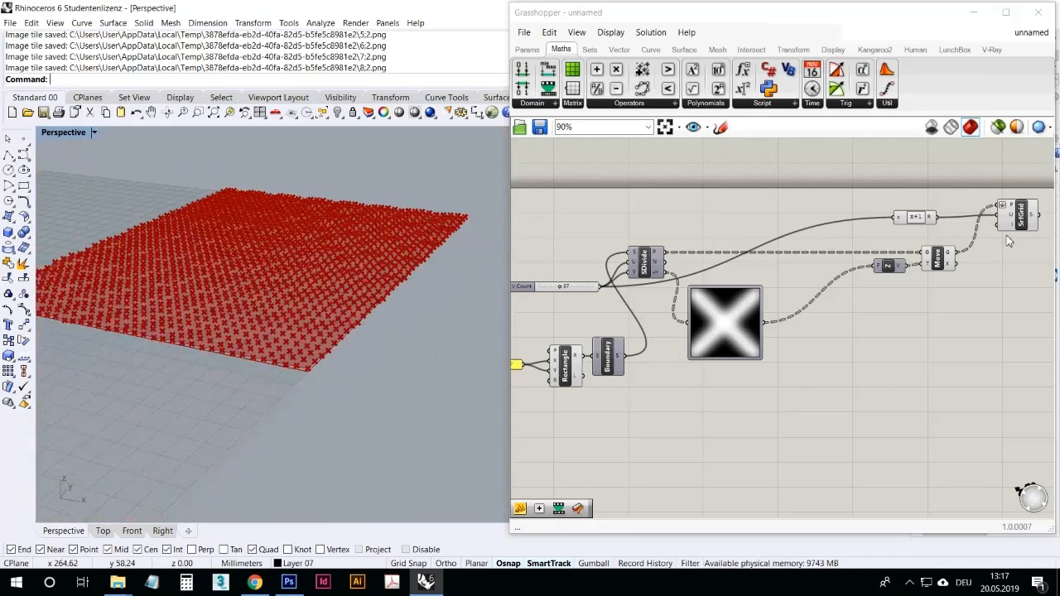
Bake the Surface From Points result into the Rhino document with the default attributes.
click(1020, 217)
right_click(1031, 220)
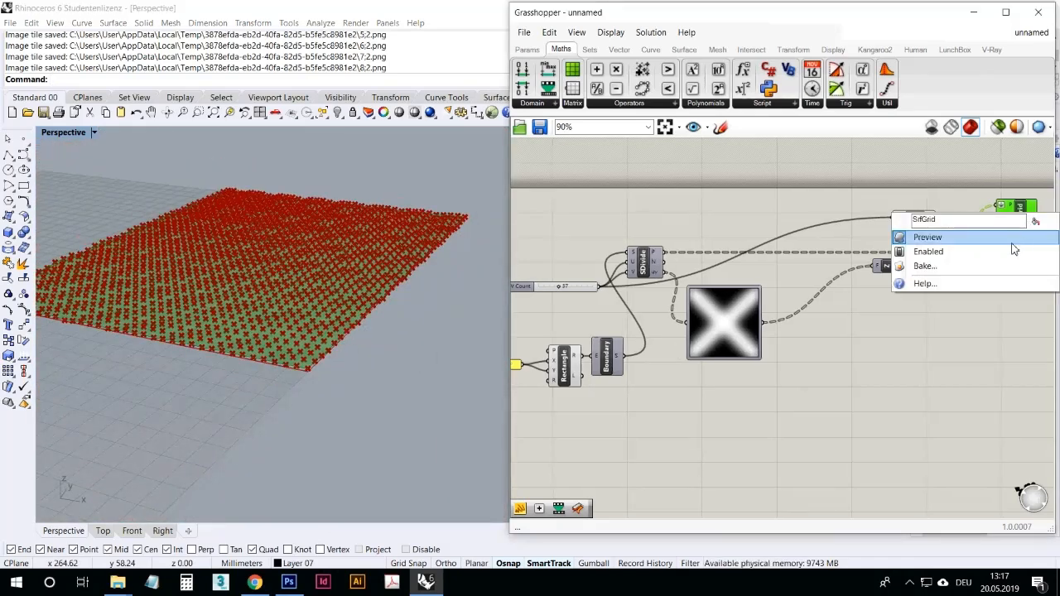
click(926, 266)
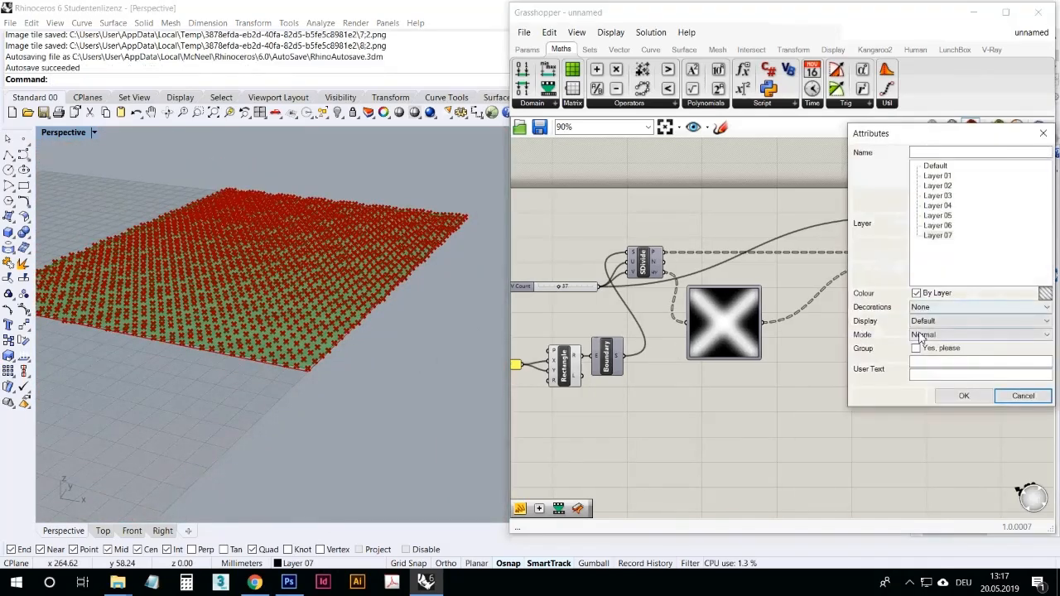
click(962, 395)
Move the baked surface off the point grid preview to inspect its geometry separately.
right_drag(371, 402, 339, 354)
scroll(340, 354, down, 3)
drag(340, 348, 217, 245)
scroll(87, 184, up, 5)
click(86, 182)
right_drag(192, 255, 186, 199)
scroll(241, 255, down, 6)
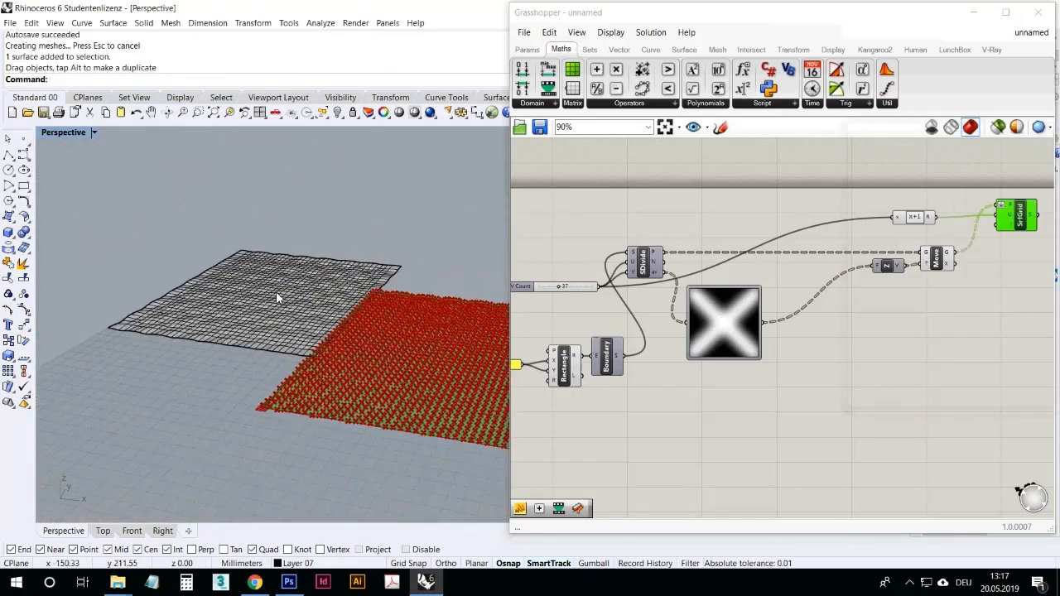
Delete the baked surface from the Rhino document, leaving only the Grasshopper preview.
click(280, 301)
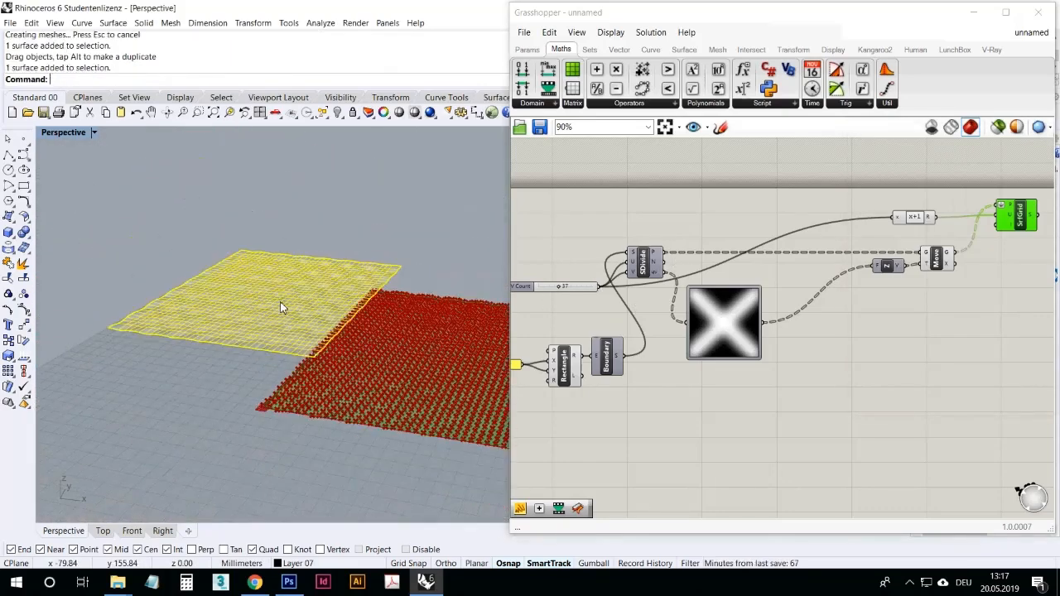
key(Delete)
right_drag(280, 301, 320, 320)
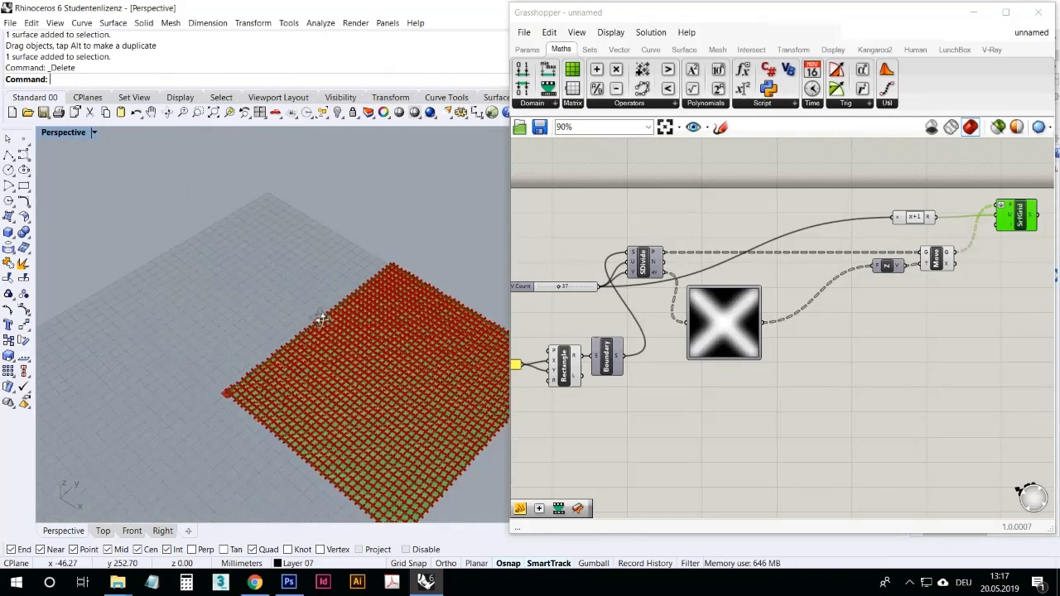
scroll(331, 315, down, 7)
scroll(356, 306, up, 10)
Set the Image Sampler's X Domain and Y Domain to 0 To 200, matching the rectangle's size.
click(875, 418)
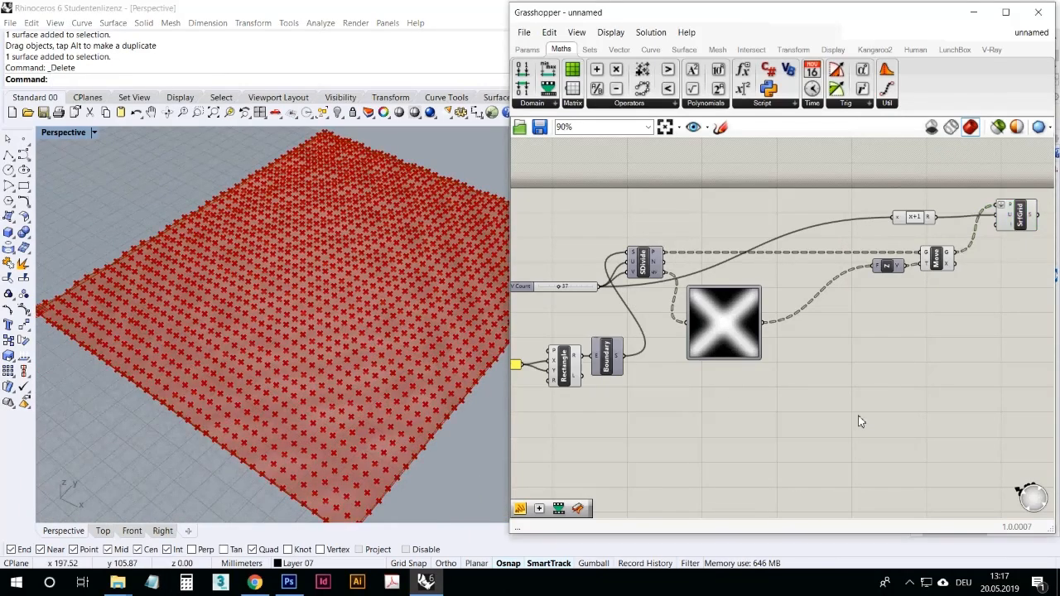
click(728, 329)
double_click(728, 329)
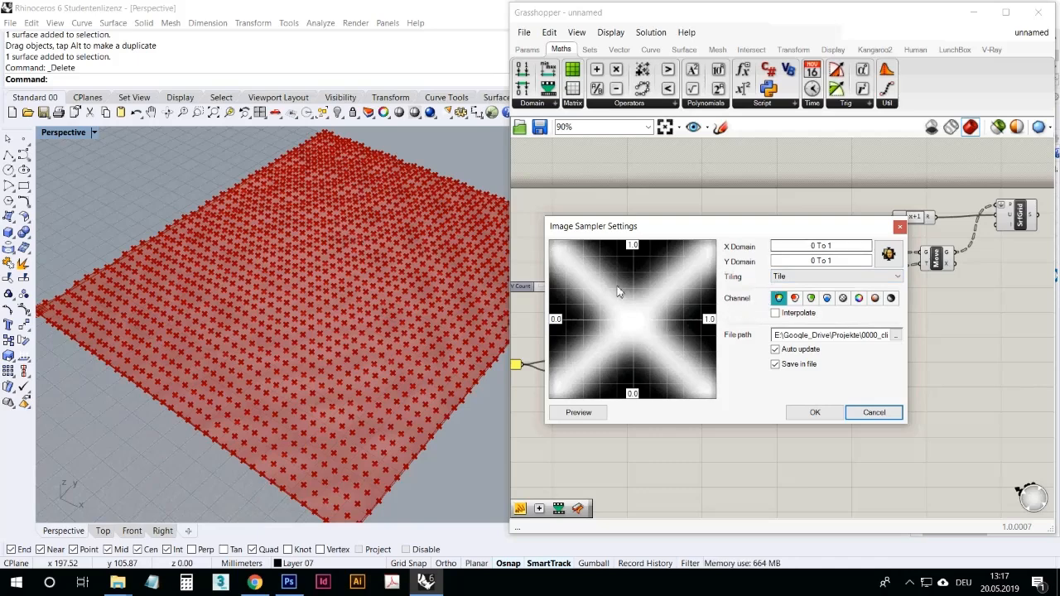
click(871, 412)
scroll(906, 378, up, 4)
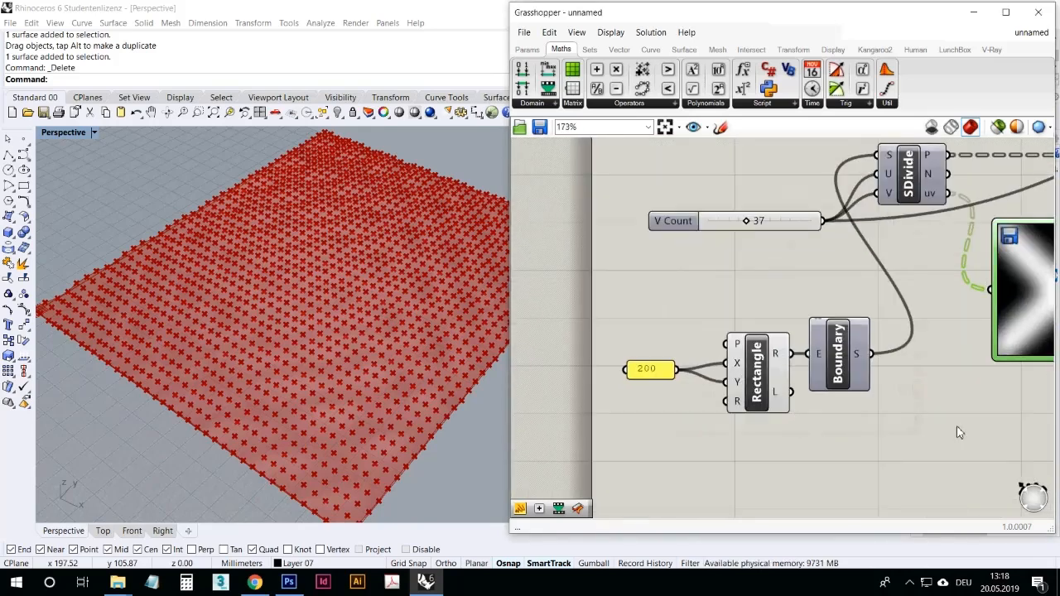
scroll(823, 439, down, 2)
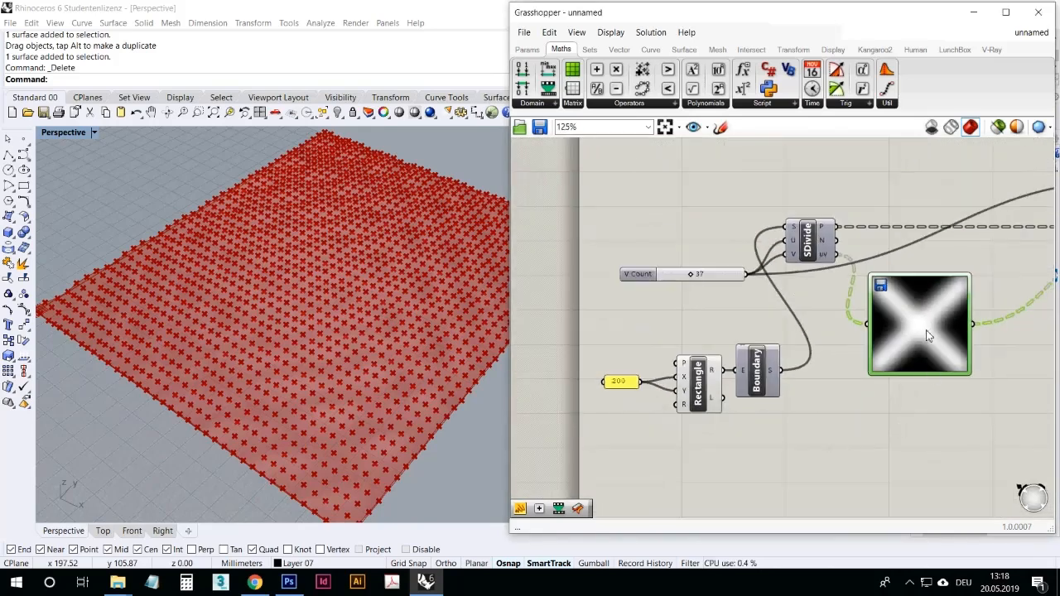
double_click(927, 334)
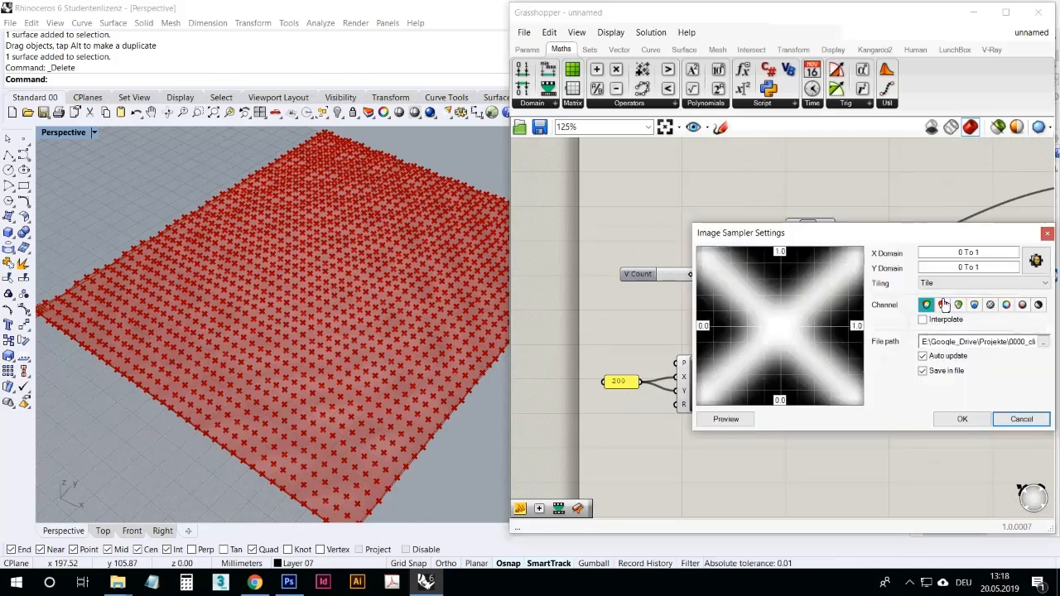
double_click(981, 255)
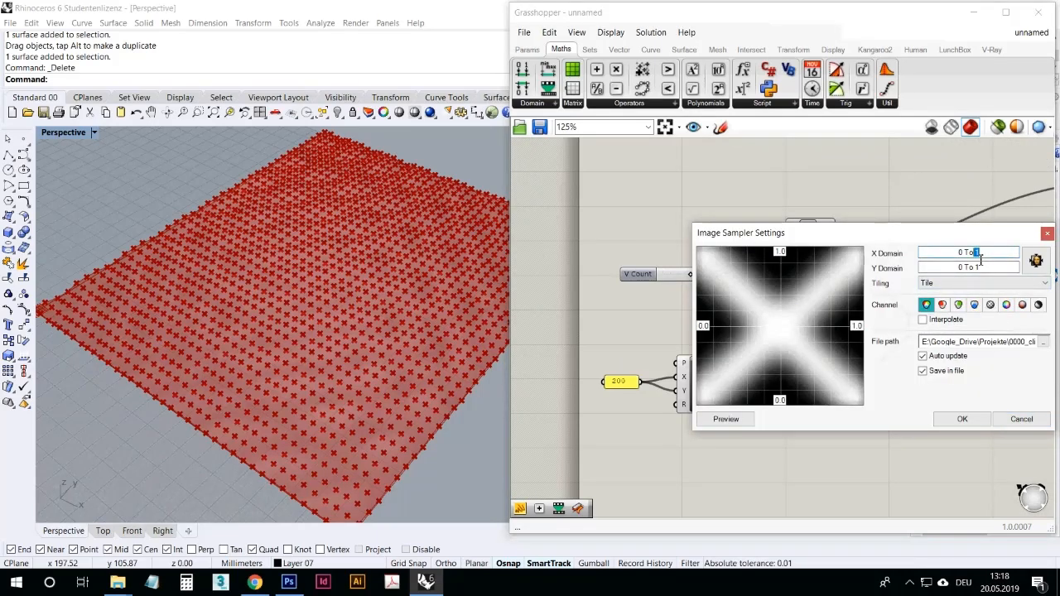
text(200)
double_click(978, 267)
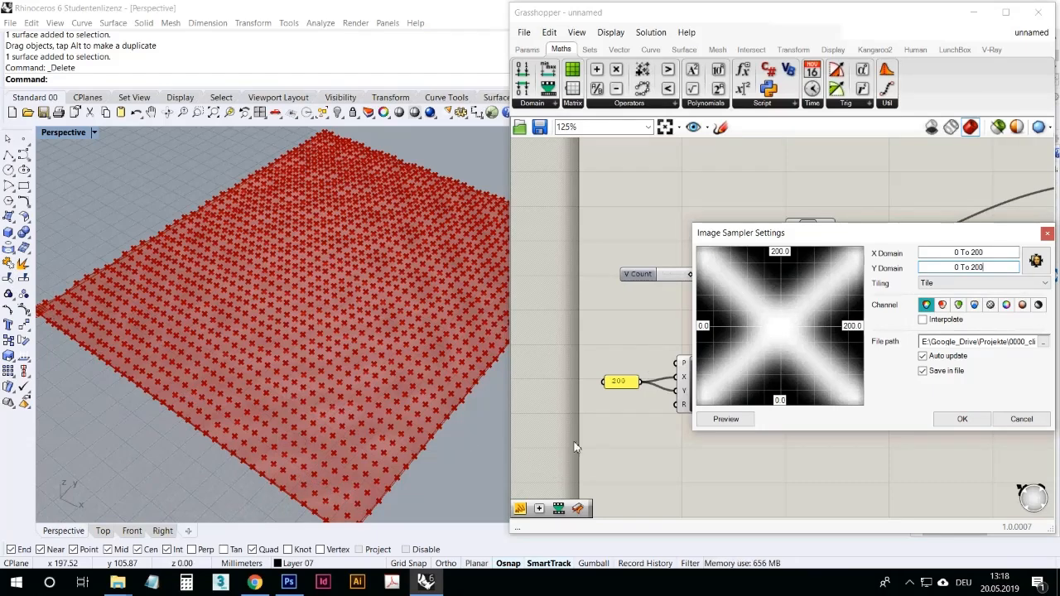
click(961, 419)
mouse_move(327, 358)
right_down()
mouse_move(308, 355)
mouse_move(350, 327)
mouse_move(307, 359)
mouse_move(323, 463)
mouse_move(319, 367)
mouse_move(301, 324)
mouse_move(284, 374)
mouse_move(344, 385)
mouse_move(326, 324)
mouse_move(308, 315)
mouse_move(225, 360)
mouse_move(232, 396)
mouse_move(322, 355)
right_up()
Set the Image Sampler's Y Domain to 0 To 1000 and check the effect on the surface.
double_click(934, 331)
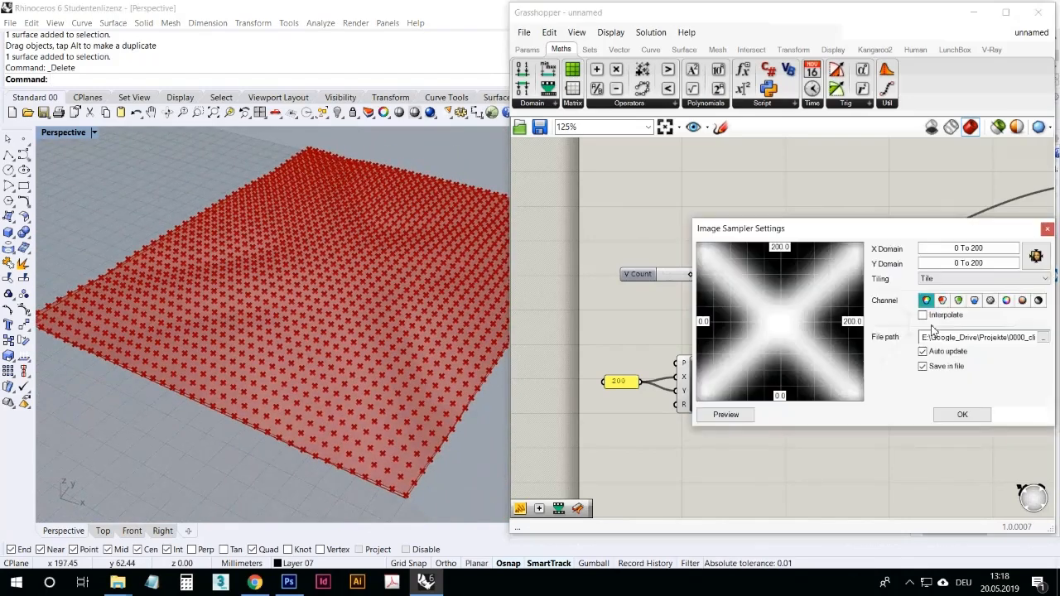
click(992, 269)
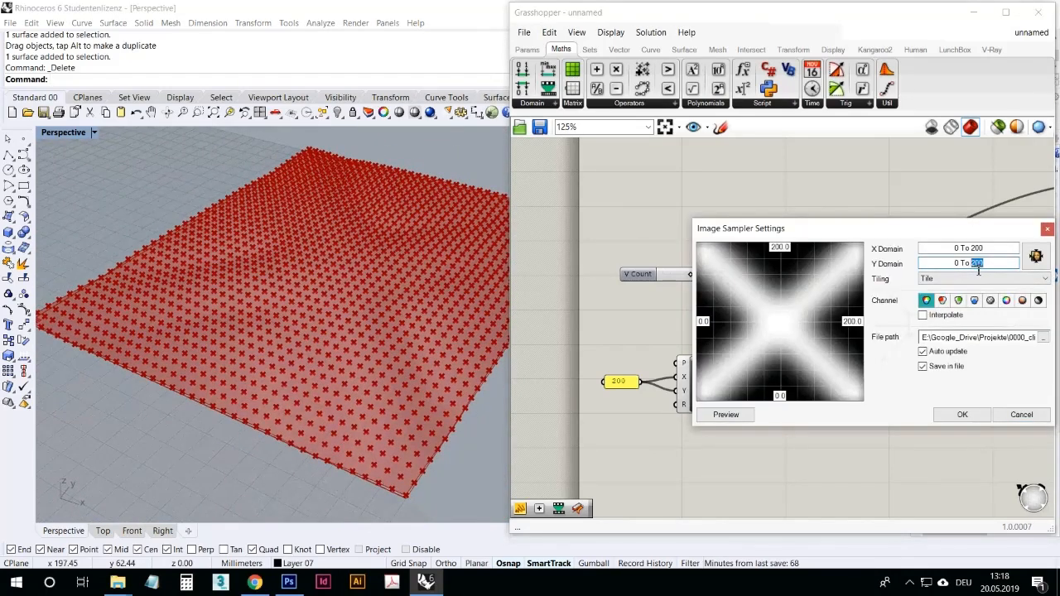
click(963, 414)
click(938, 435)
right_drag(335, 326, 388, 333)
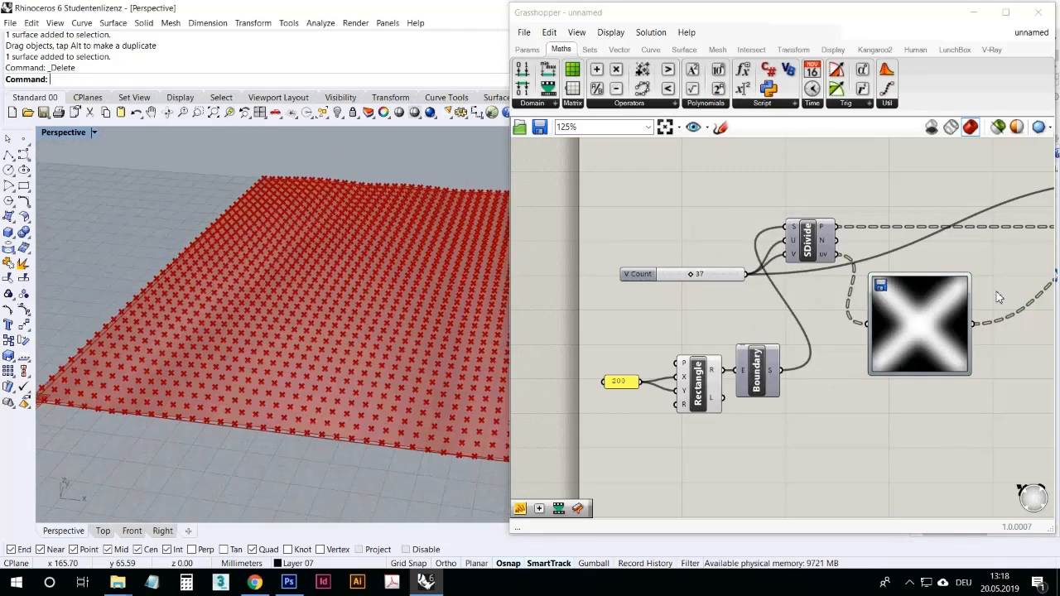
Set the Image Sampler's Y Domain back to 0 To 200.
double_click(956, 307)
double_click(977, 246)
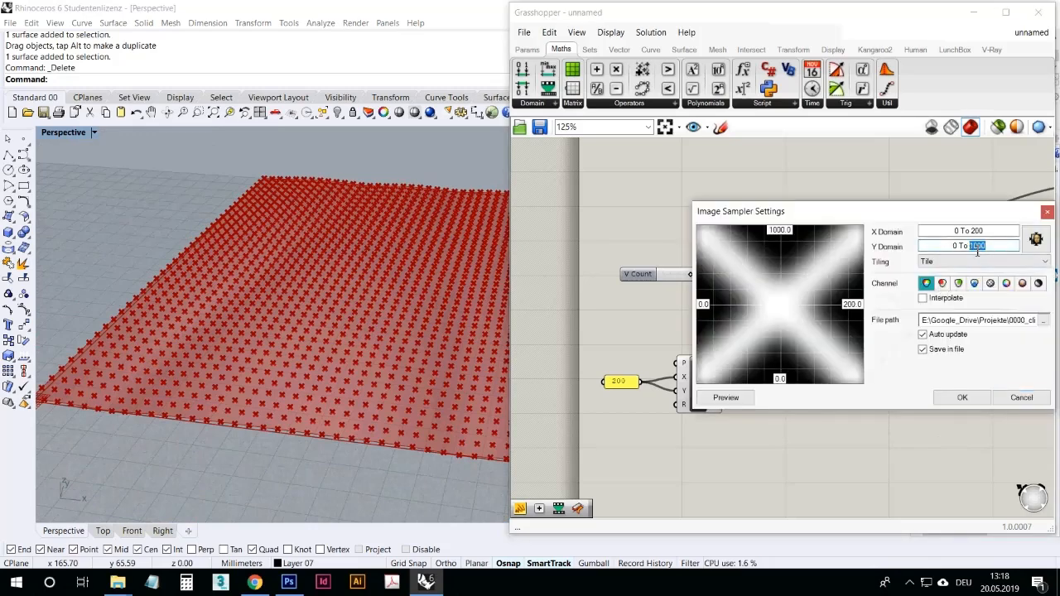
text(200)
click(961, 399)
Add a Multiplication component below Unit Z and connect the Image Sampler output to its A input.
right_drag(930, 431, 714, 418)
scroll(712, 406, down, 2)
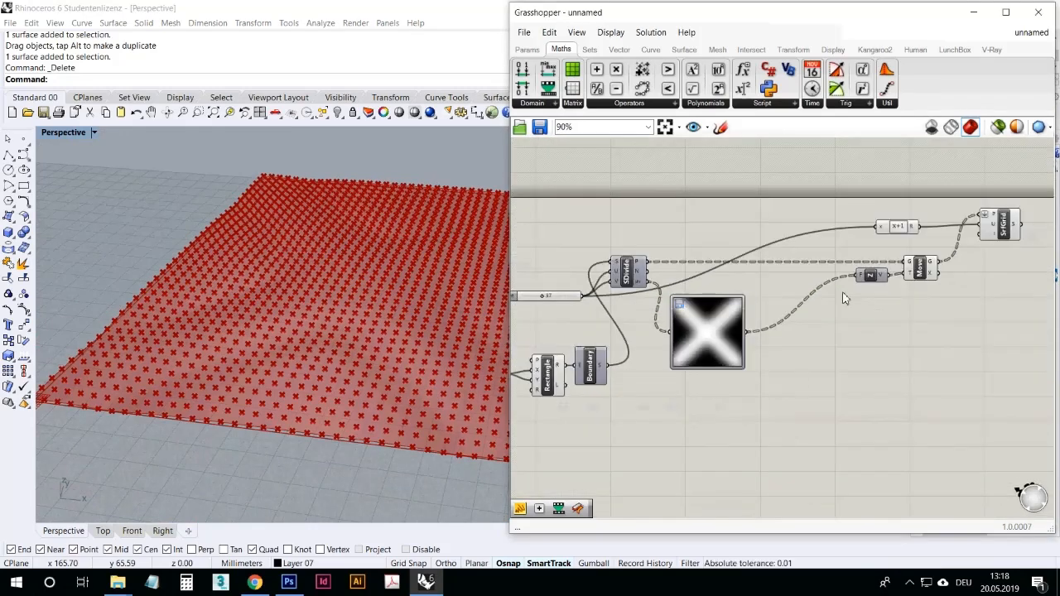
click(616, 70)
click(869, 328)
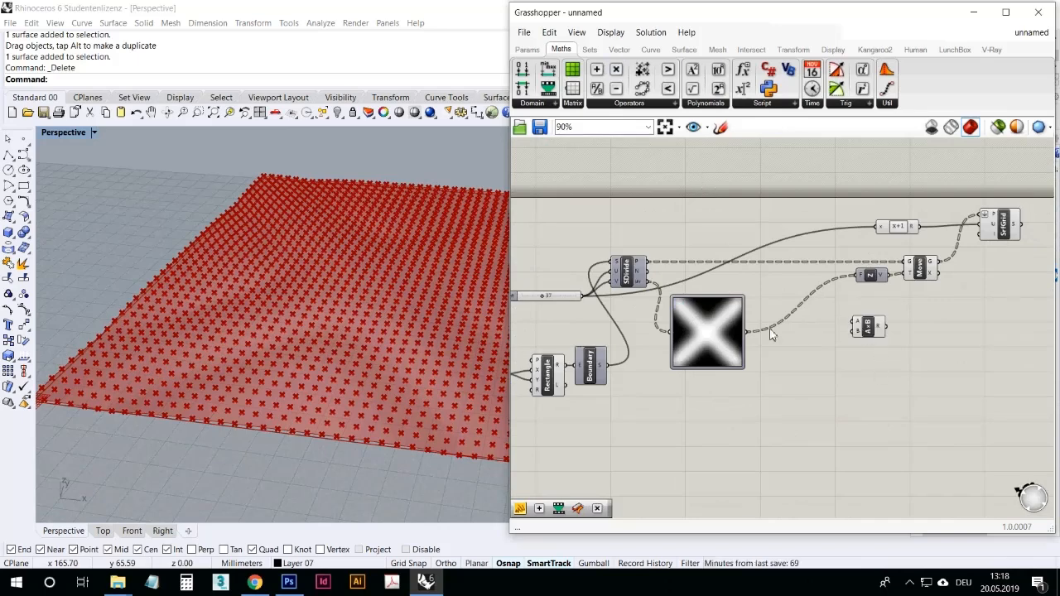
drag(751, 335, 847, 333)
Add a number slider below the Image Sampler and set its maximum to 1000.
click(527, 49)
click(726, 90)
click(771, 404)
right_click(792, 405)
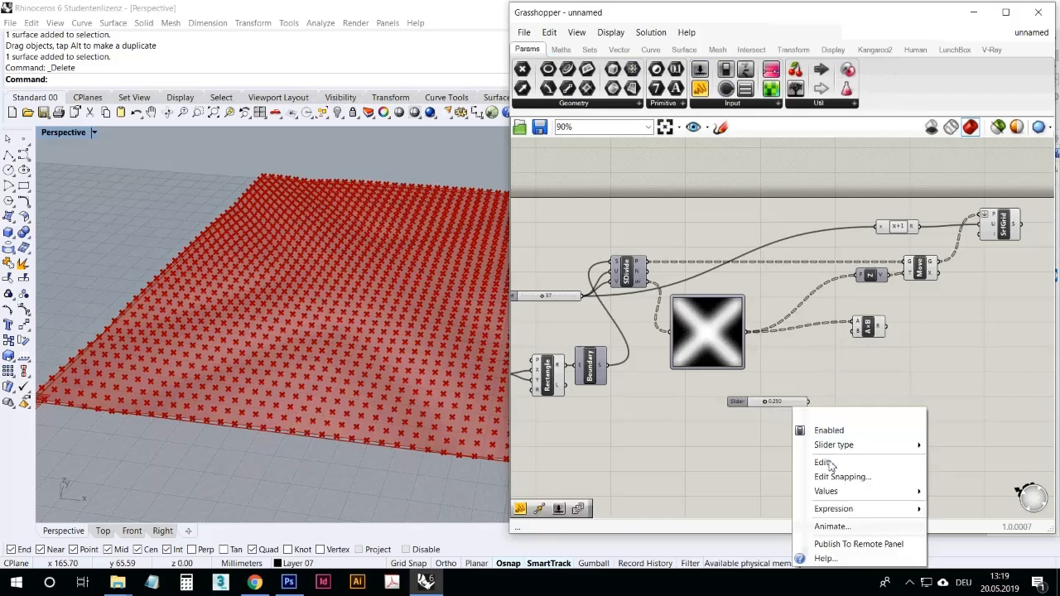
click(824, 462)
double_click(858, 462)
text(1000)
click(907, 456)
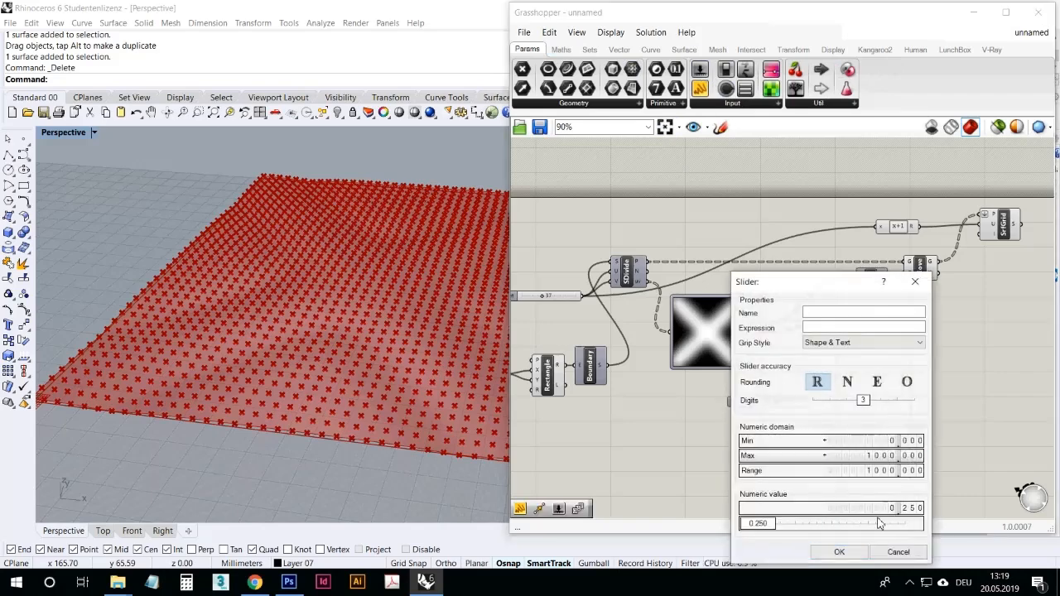
click(839, 552)
Connect the slider to the Multiplication's B input and the product to the Unit Z factor.
drag(855, 338, 856, 338)
drag(751, 407, 820, 414)
drag(888, 326, 857, 276)
Lower the multiplication slider to about 28 and review the Image Sampler settings without changing them.
mouse_move(800, 403)
mouse_down()
mouse_move(823, 412)
mouse_move(714, 412)
mouse_move(757, 409)
mouse_move(746, 421)
mouse_move(763, 425)
mouse_up()
drag(703, 334, 709, 336)
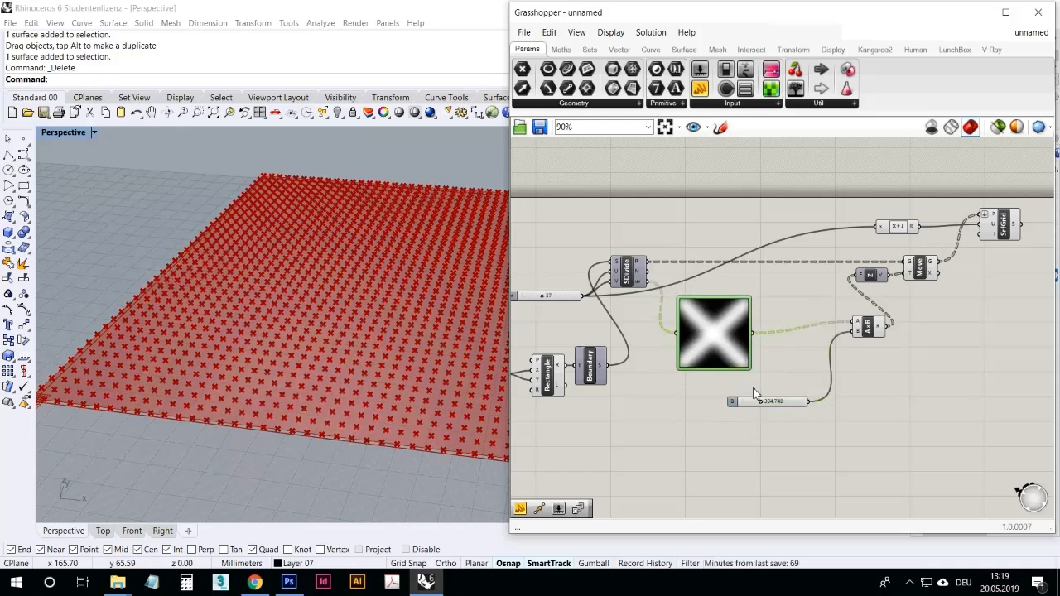
mouse_move(763, 404)
mouse_down()
mouse_move(744, 406)
mouse_move(802, 407)
mouse_move(748, 417)
mouse_up()
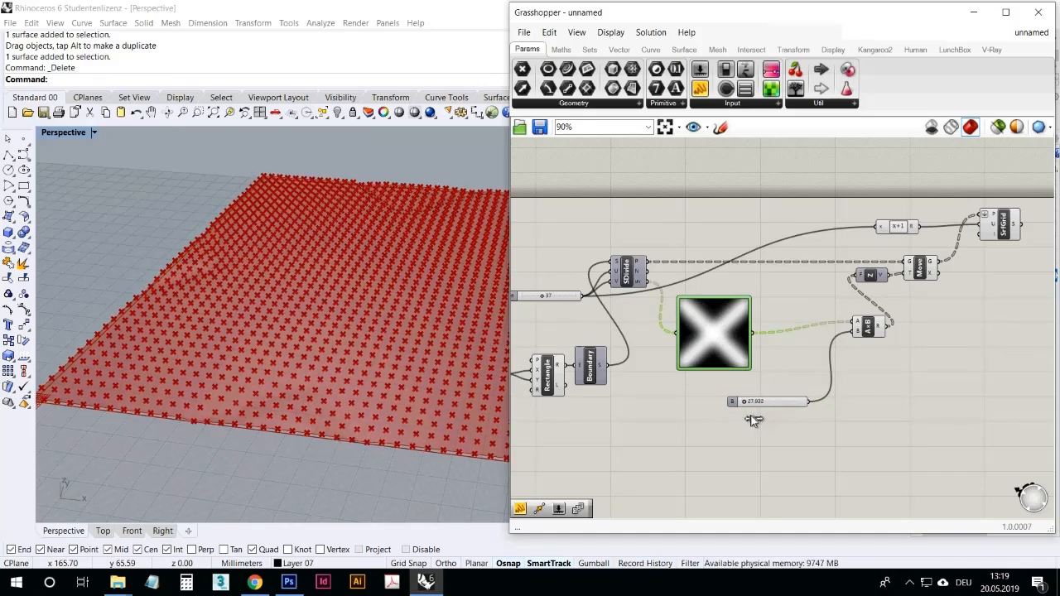
drag(720, 335, 727, 333)
double_click(726, 333)
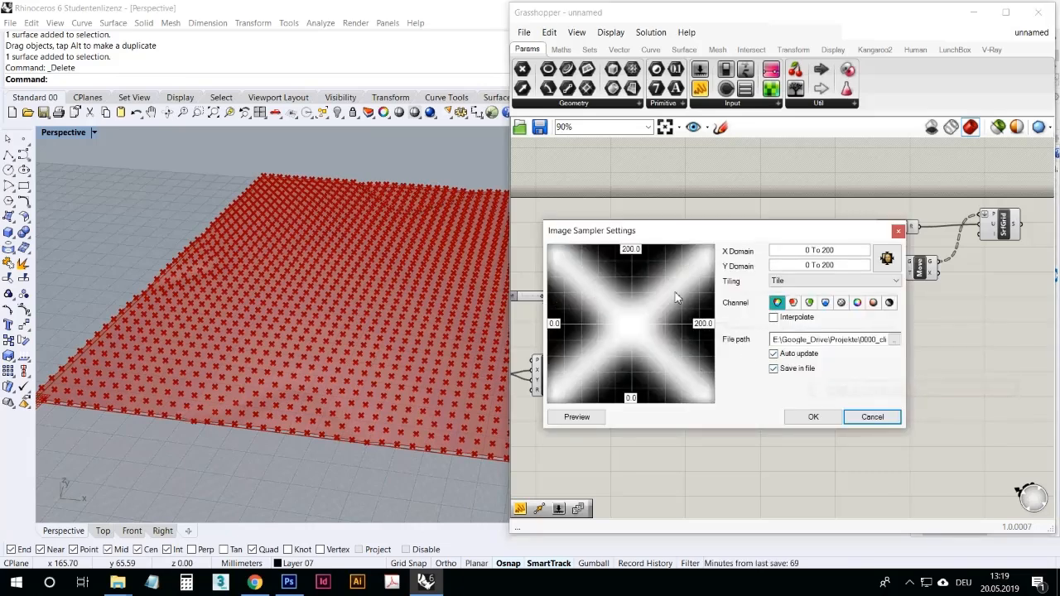
click(873, 417)
Delete the Multiplication component and its slider, and reconnect the Image Sampler directly to the Unit Z factor.
drag(918, 452, 842, 389)
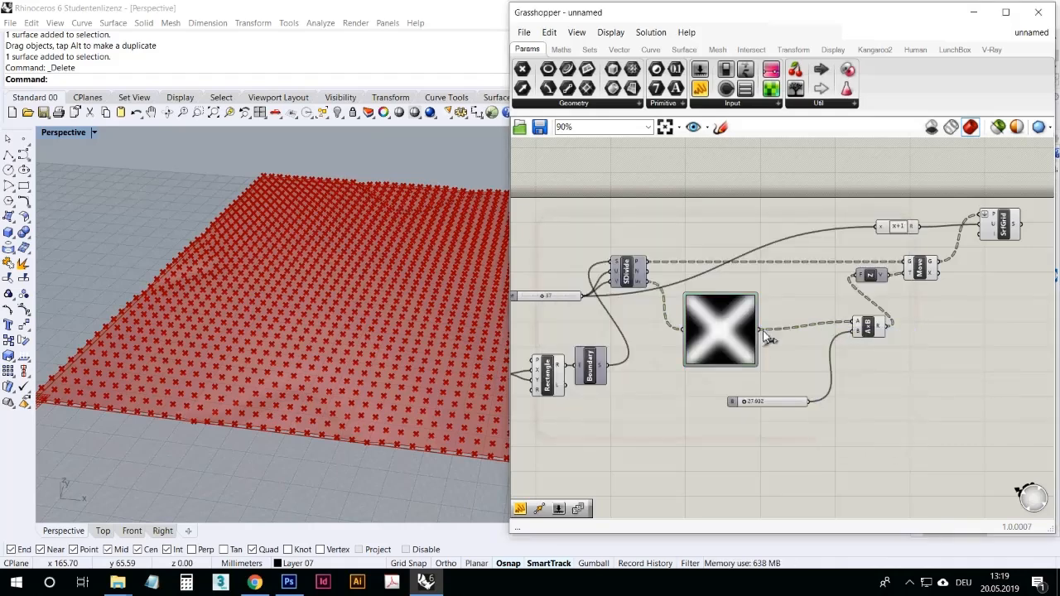
drag(930, 404, 864, 341)
key(Delete)
drag(847, 431, 727, 386)
key(Delete)
drag(767, 332, 859, 276)
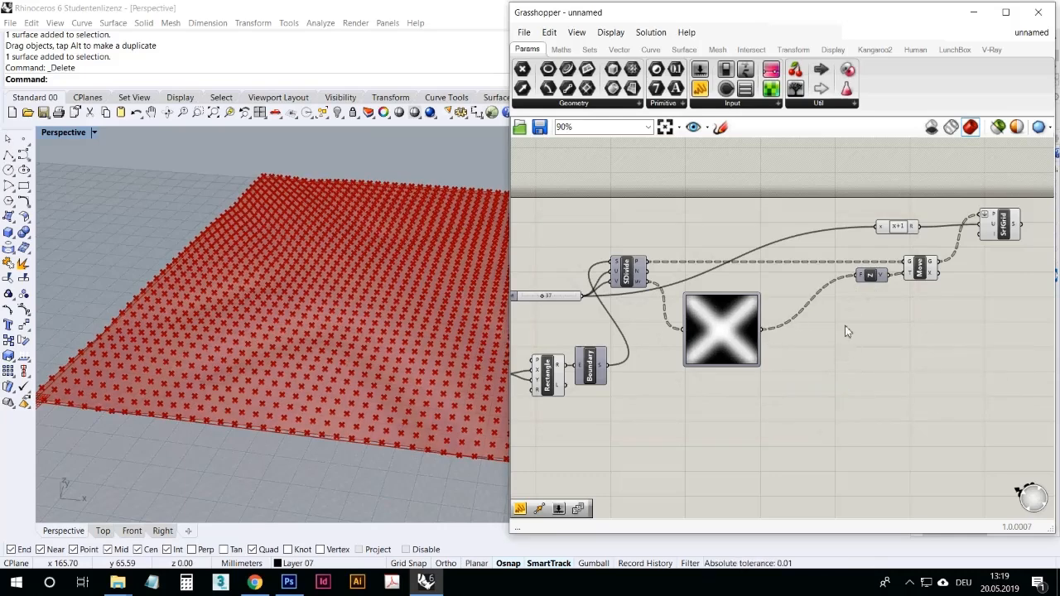
Add a Remap Numbers component beside the Image Sampler and shift Unit Z and Move aside to make room.
click(590, 50)
click(569, 51)
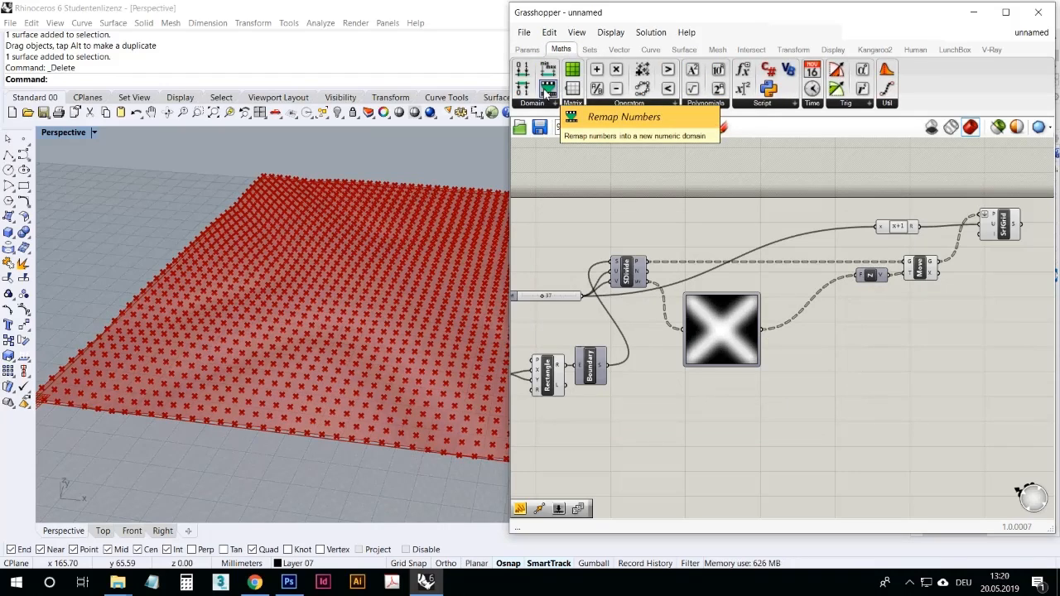
drag(547, 89, 878, 381)
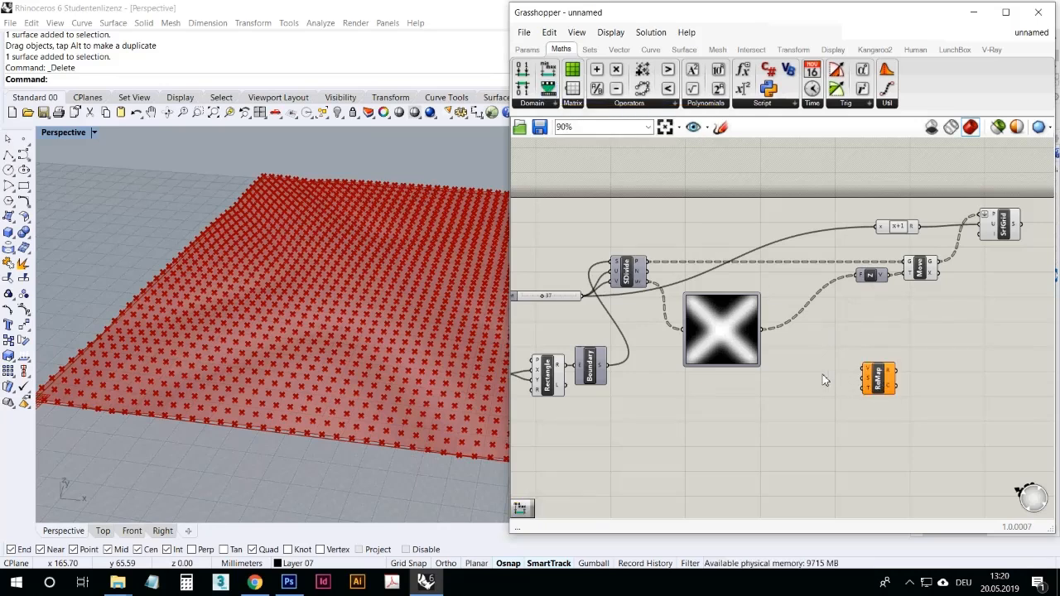
drag(981, 314, 900, 275)
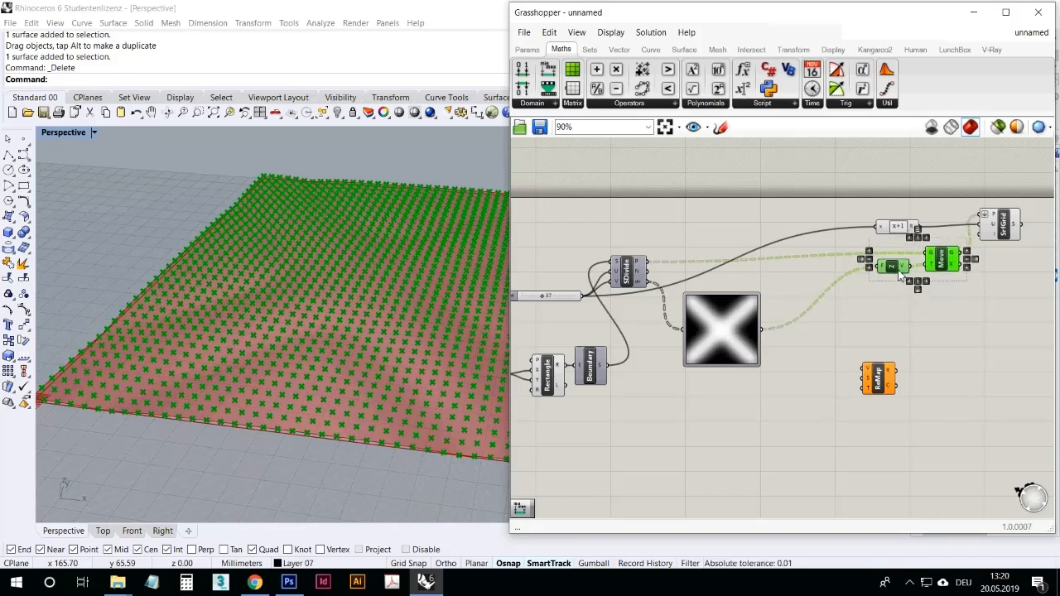
click(847, 393)
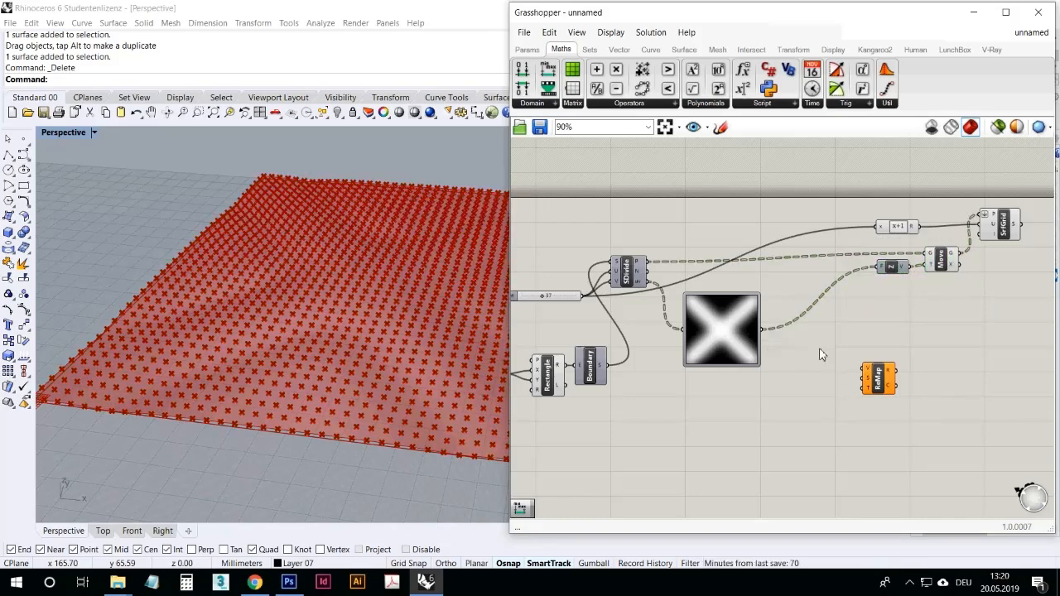
drag(882, 383, 843, 350)
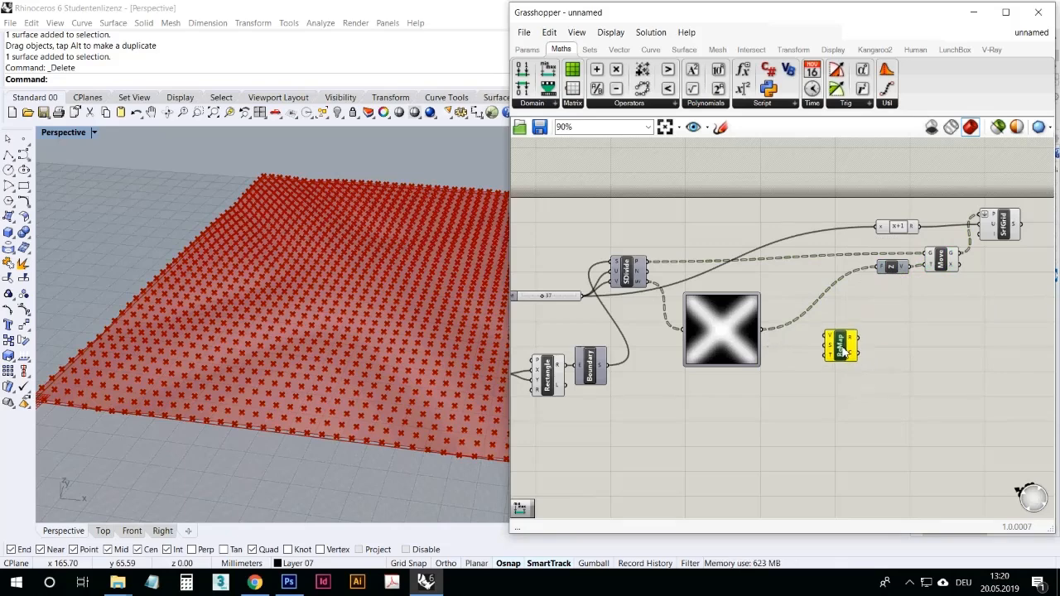
Nudge Remap Numbers and add a Bounds component between it and the Image Sampler.
scroll(721, 344, up, 5)
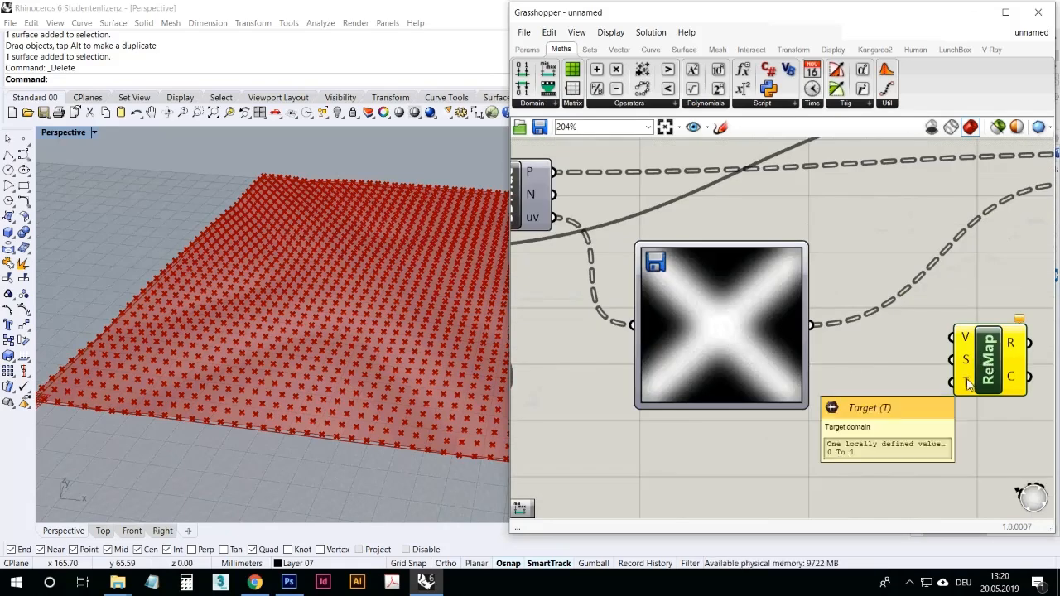
right_drag(885, 416, 793, 414)
drag(900, 350, 902, 337)
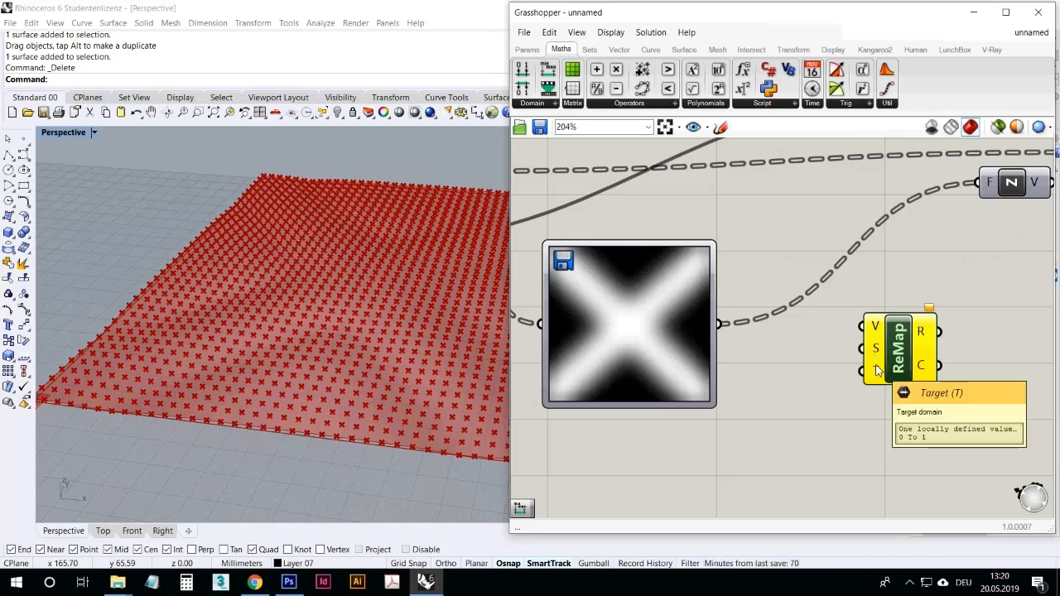
scroll(820, 387, down, 3)
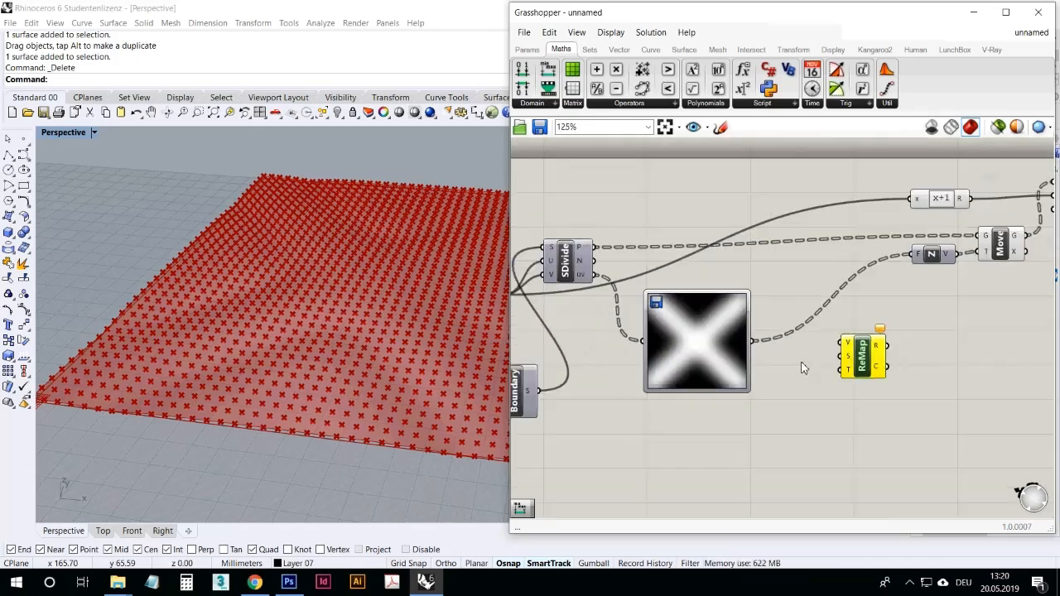
scroll(816, 386, up, 2)
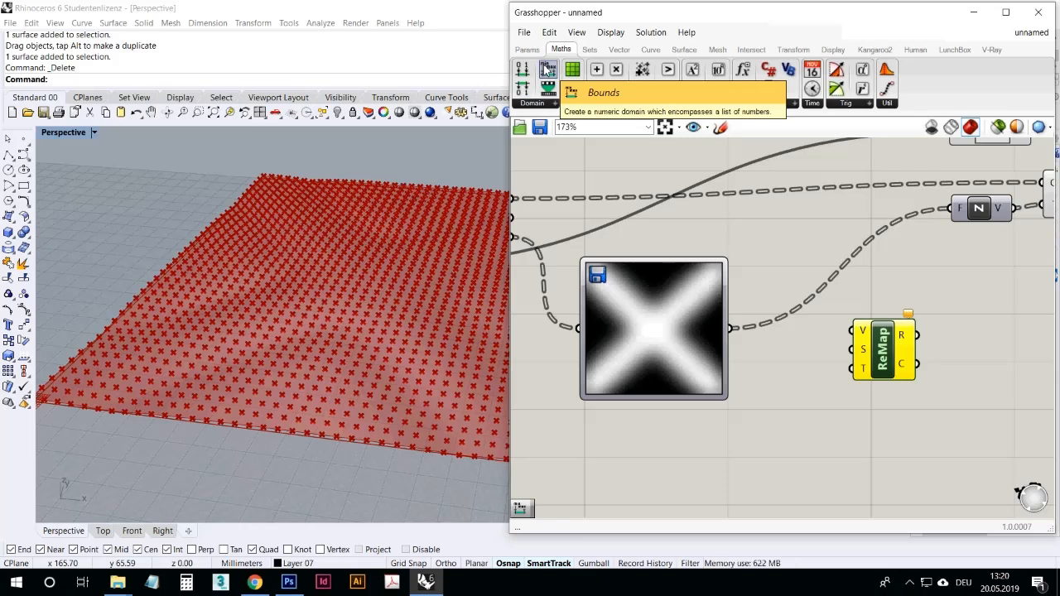
drag(548, 71, 797, 399)
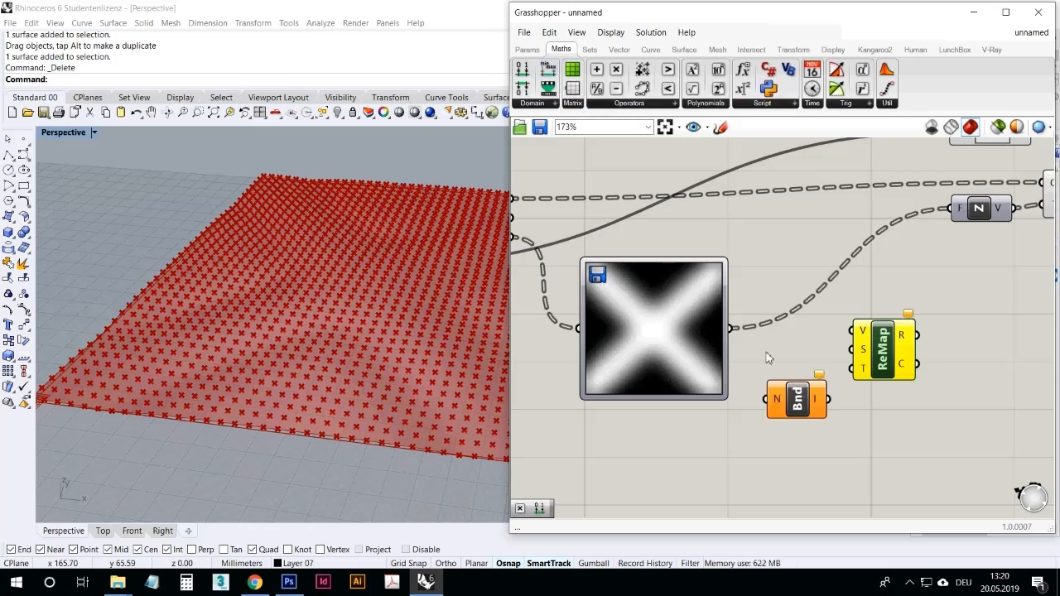
Connect the Image Sampler output to the Bounds component's N input and flatten that input.
drag(732, 330, 765, 399)
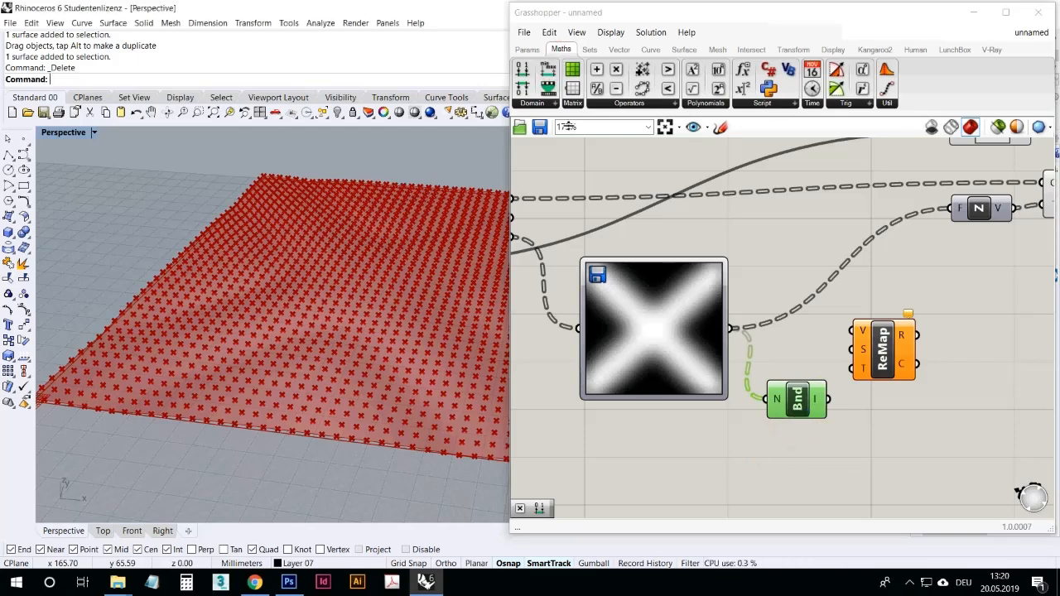
click(545, 102)
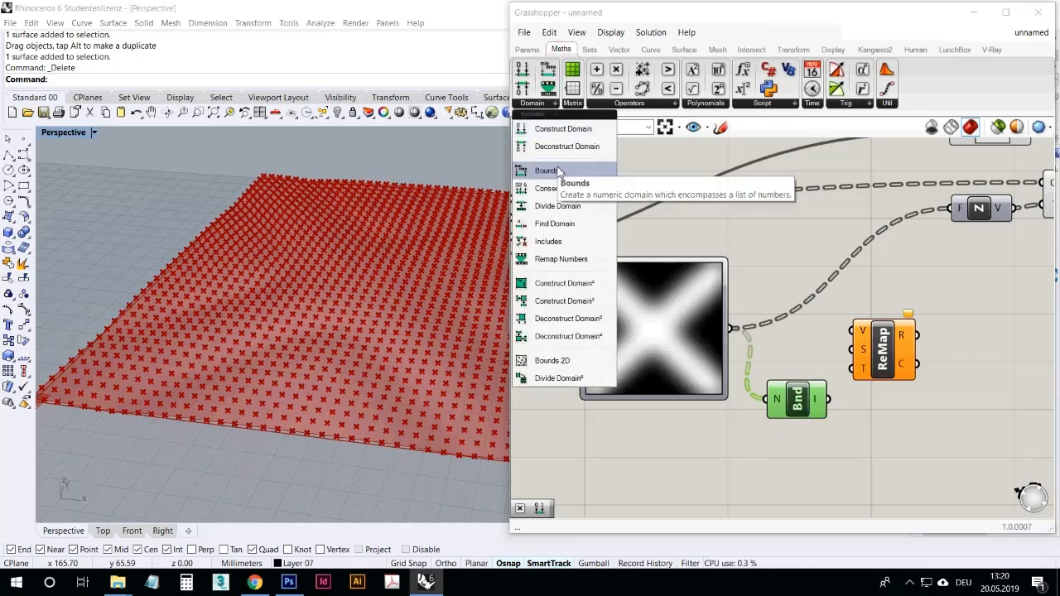
click(812, 428)
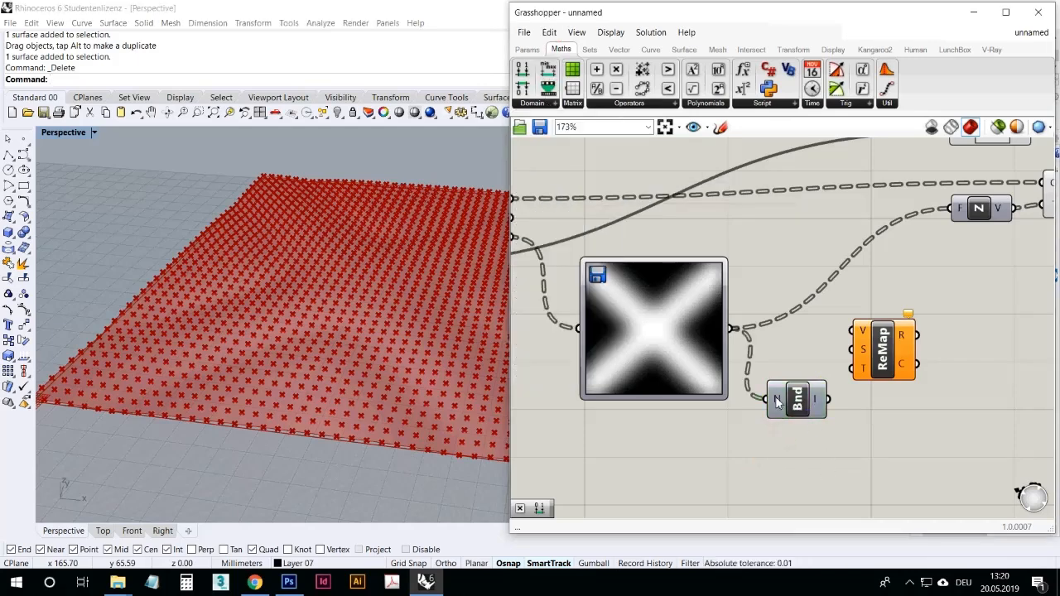
right_click(777, 402)
click(818, 405)
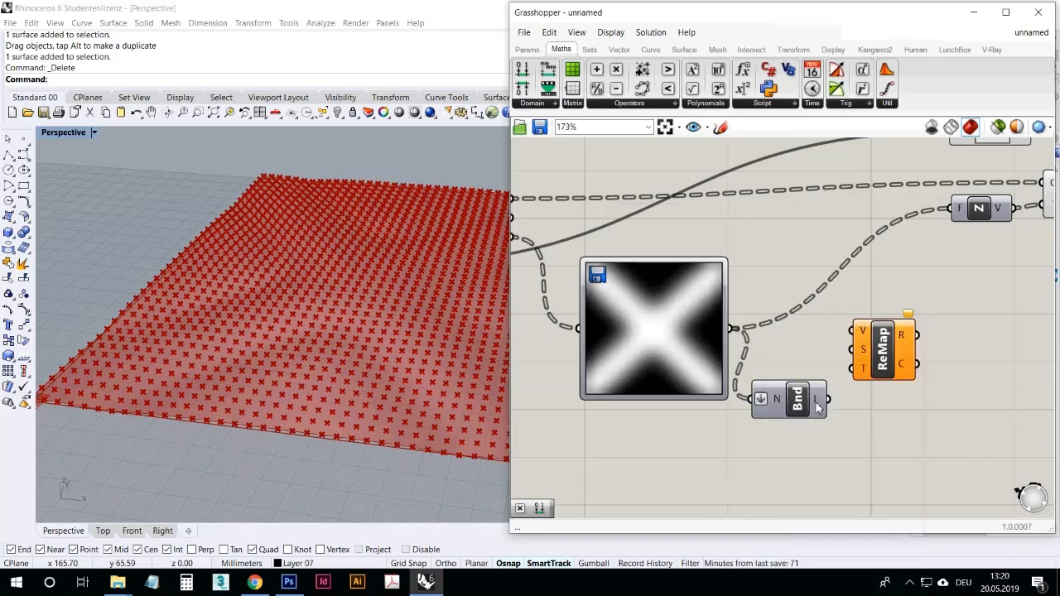
mouse_move(816, 406)
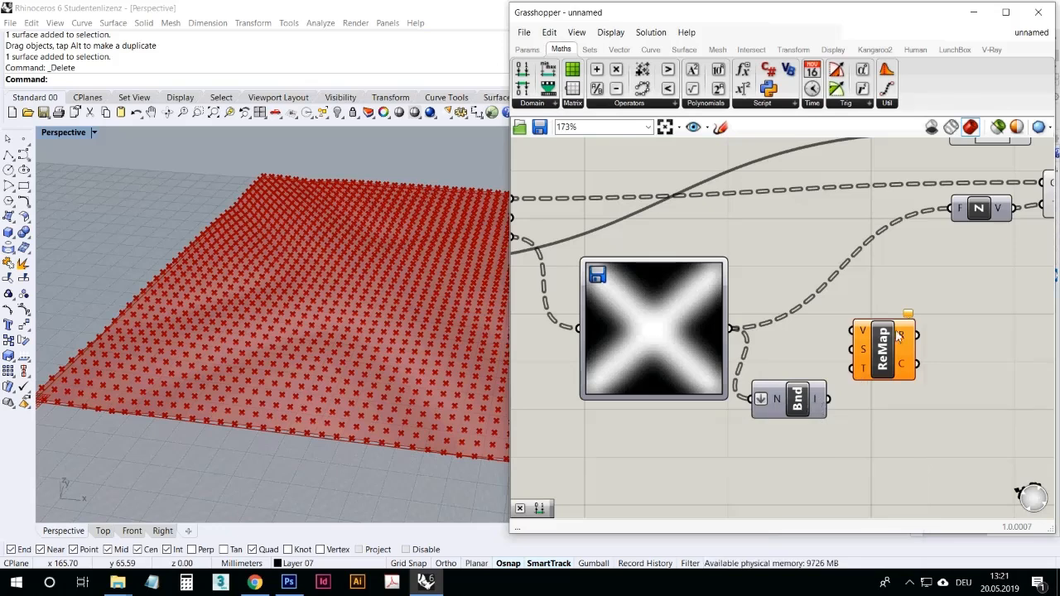
Wire the Image Sampler to the Remap Numbers Value input and Bounds to its Source input, spacing the two components apart.
drag(895, 365, 911, 394)
drag(828, 399, 897, 354)
drag(734, 329, 899, 333)
drag(791, 400, 806, 362)
drag(908, 354, 931, 355)
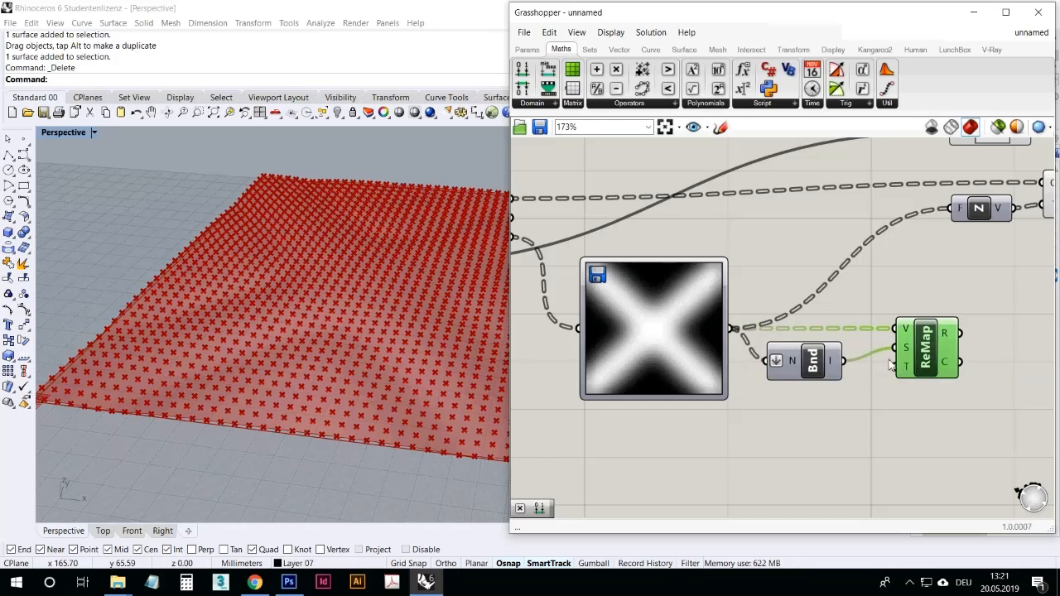
Add a number slider below the Image Sampler and set its maximum to 130.
click(528, 50)
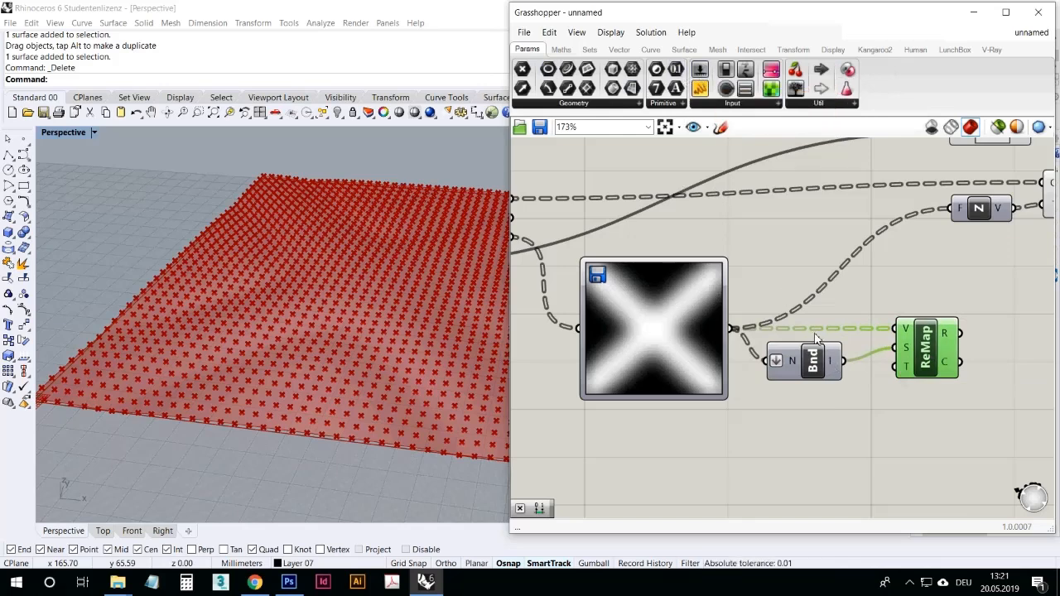
drag(700, 69, 731, 470)
right_click(731, 471)
click(750, 461)
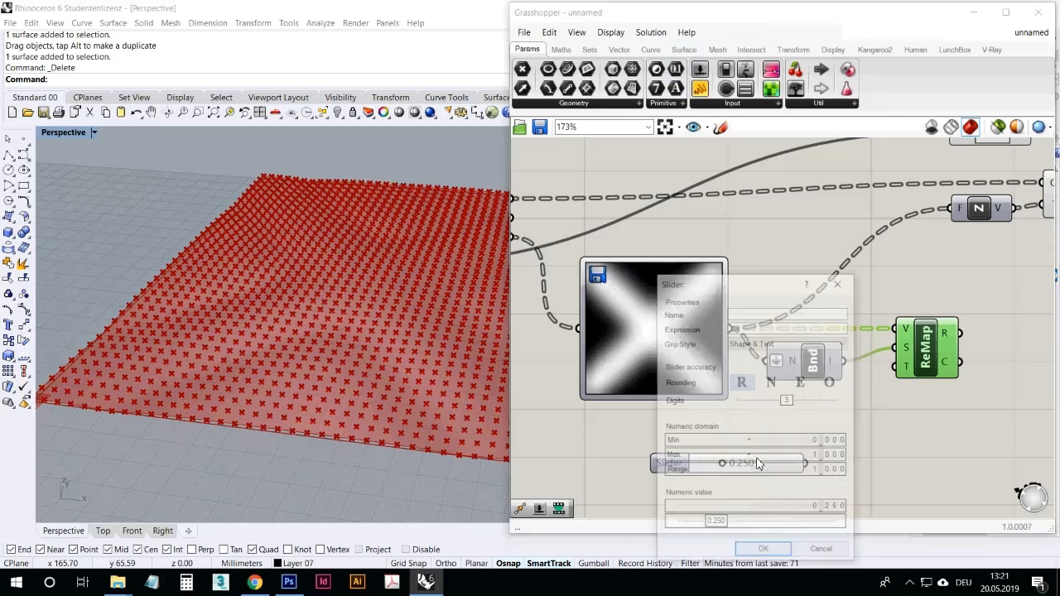
double_click(803, 460)
text(130)
click(832, 456)
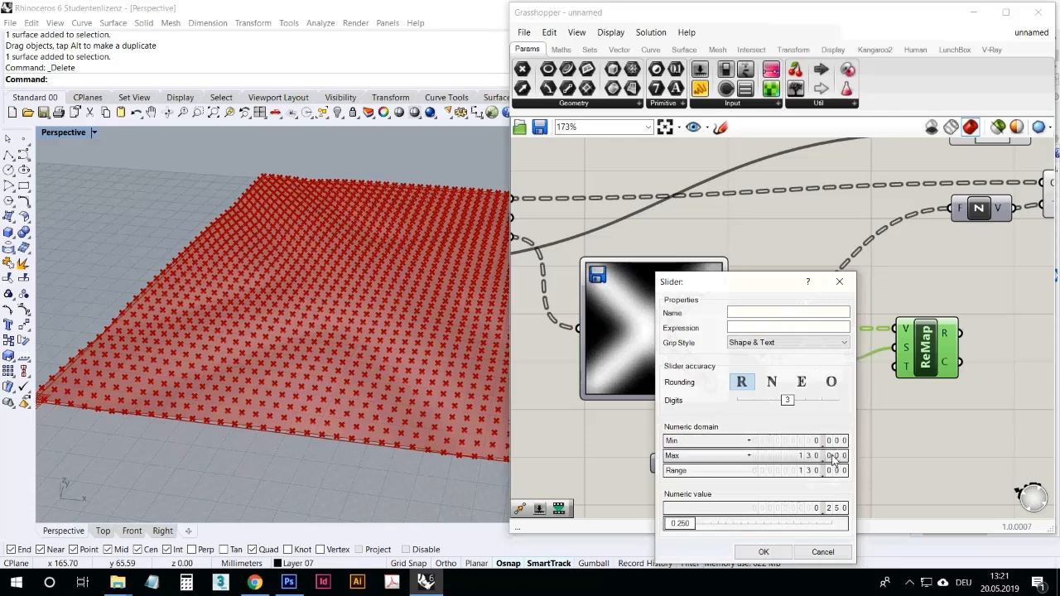
click(763, 551)
Set the new slider to 130, connect it to the Remap Numbers Target input and check the resulting target domain.
drag(701, 466, 799, 446)
click(868, 451)
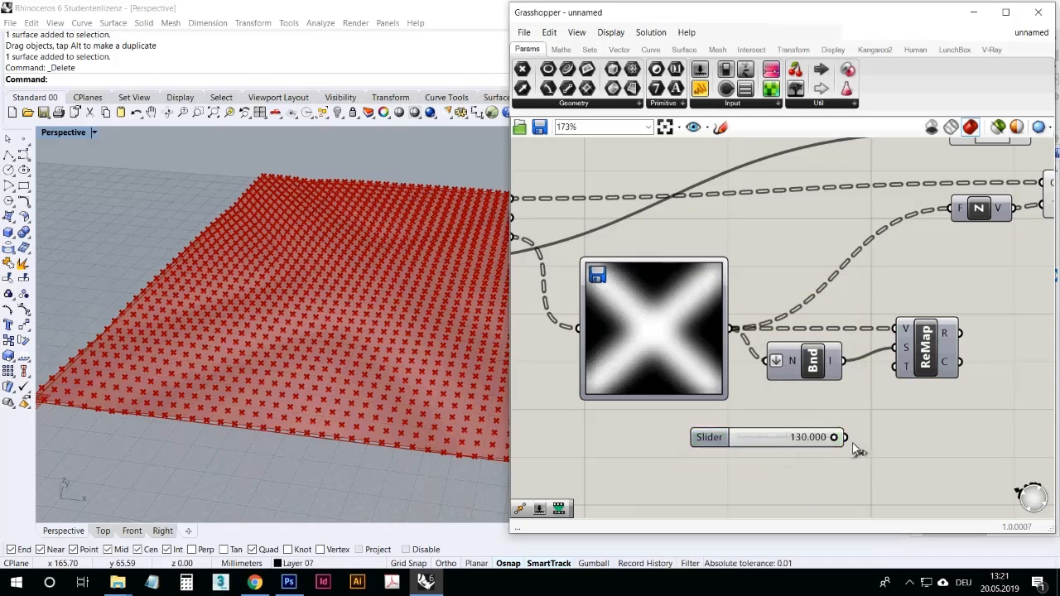
drag(845, 437, 892, 385)
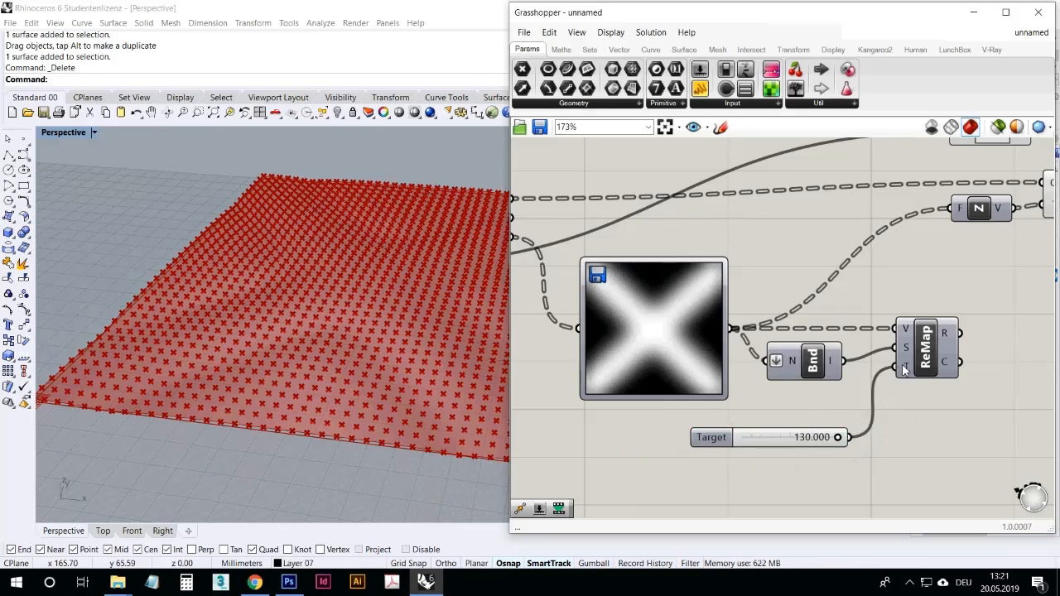
mouse_move(903, 370)
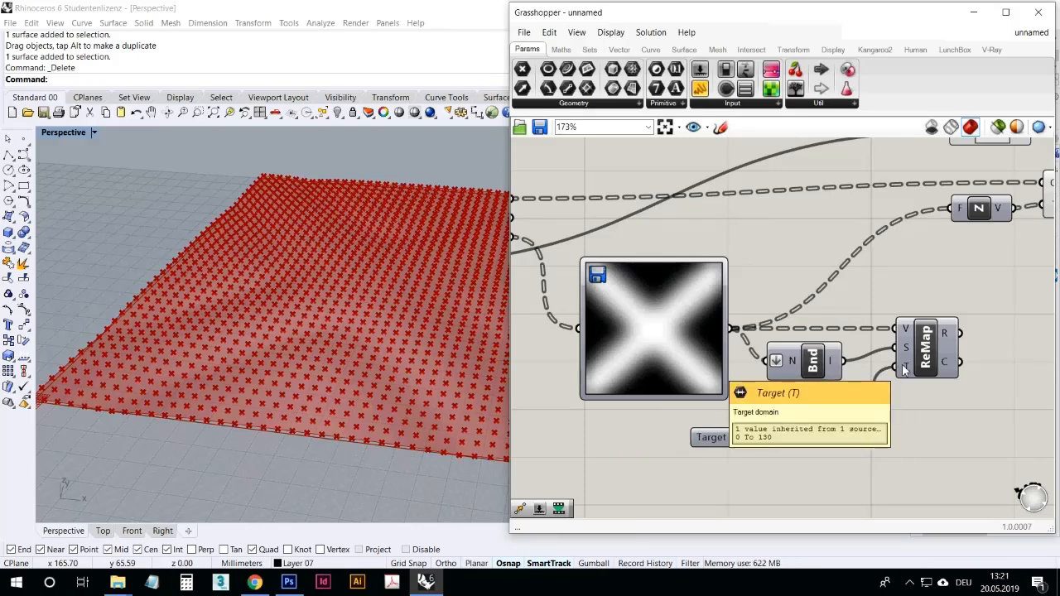
click(590, 104)
click(561, 49)
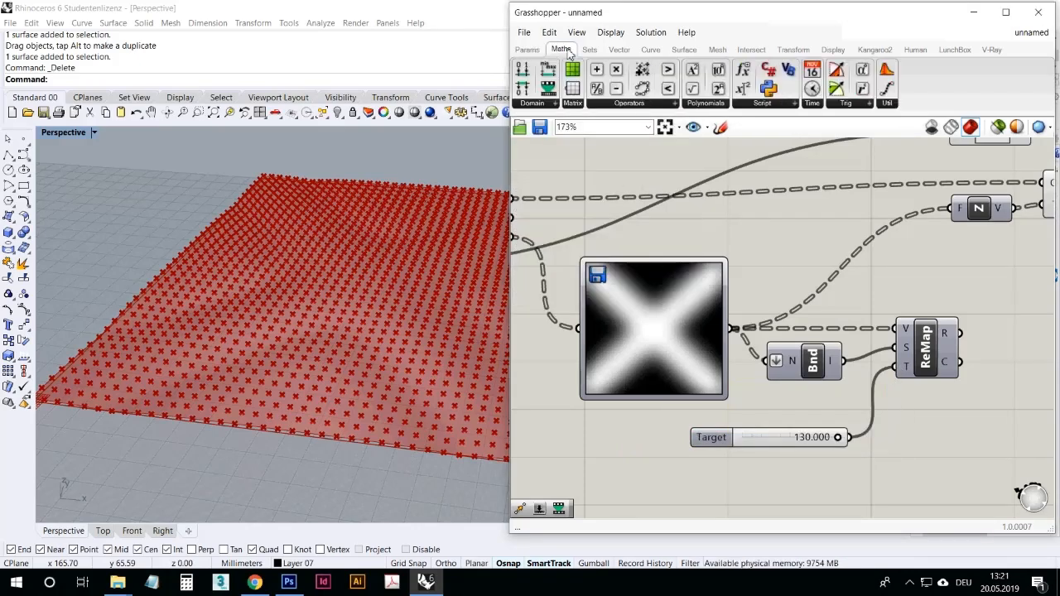
click(537, 105)
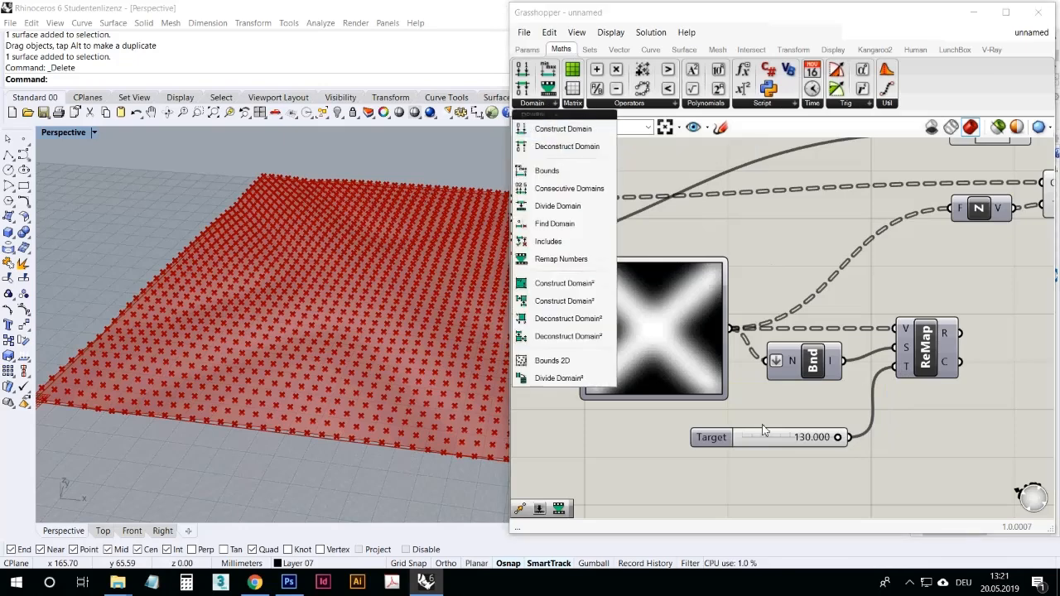
Shift the Target slider aside and connect the Remap Numbers result to the Unit Z factor in place of the Image Sampler.
drag(791, 444, 752, 448)
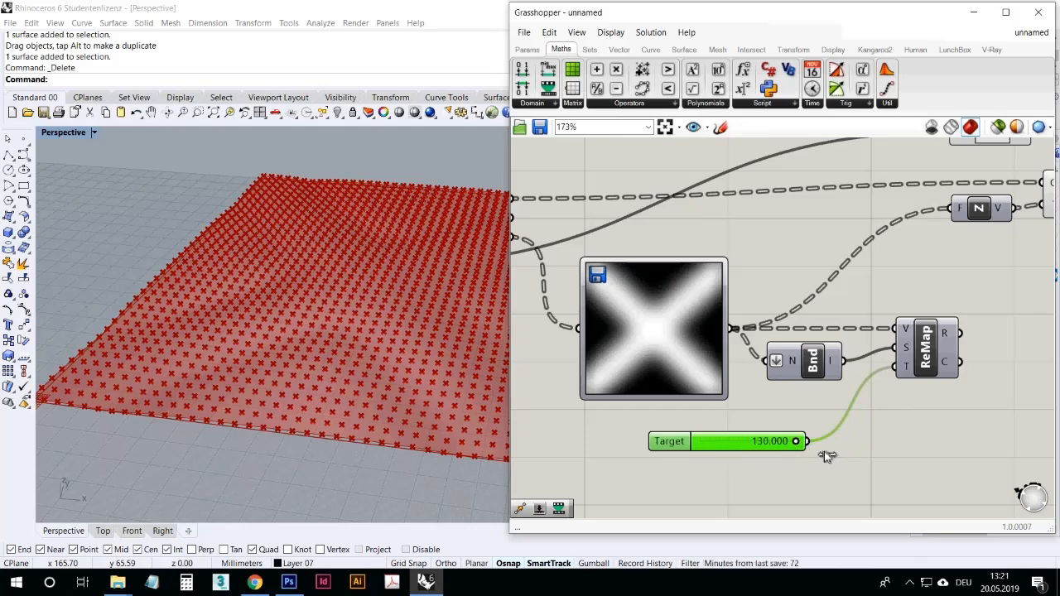
right_drag(923, 420, 787, 438)
drag(824, 349, 812, 247)
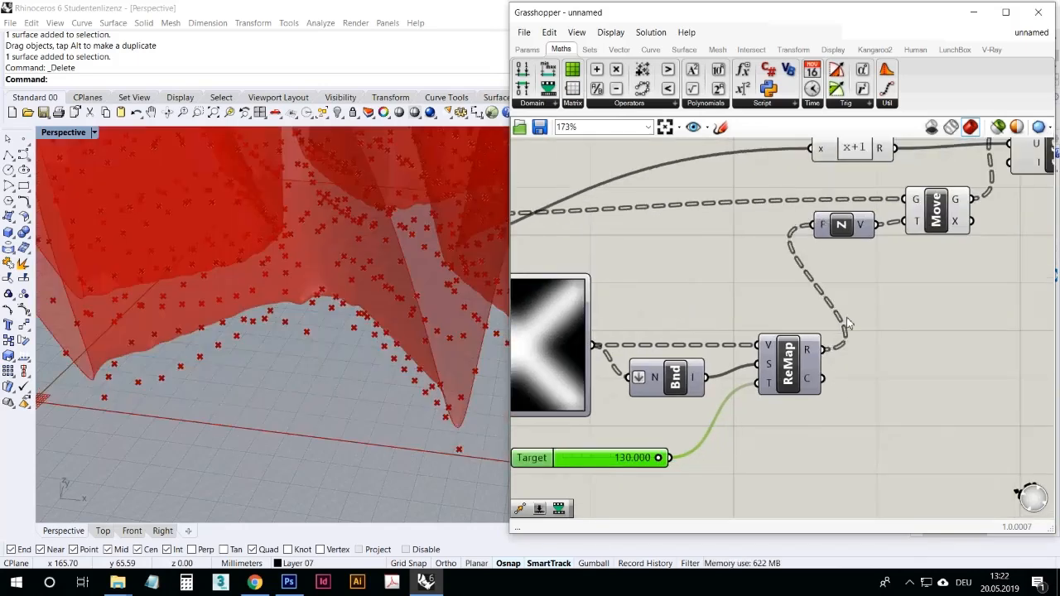
right_drag(461, 313, 374, 374)
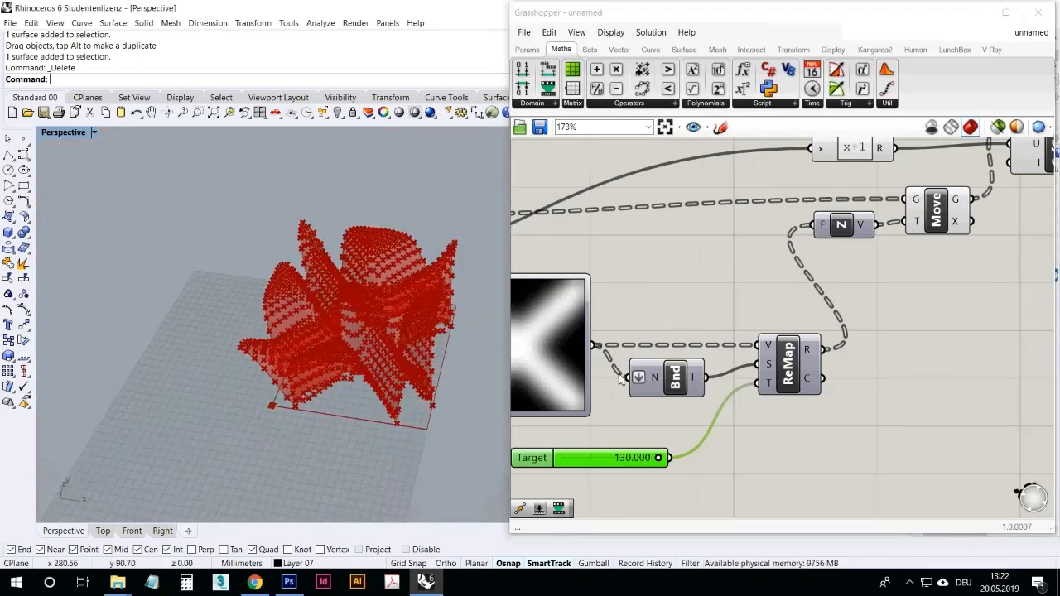
Nudge Unit Z closer to Move and lower the Target slider to about 84 to flatten the surface.
drag(850, 231, 862, 237)
right_drag(319, 352, 517, 439)
drag(661, 458, 619, 461)
mouse_move(431, 327)
right_down()
mouse_move(407, 409)
mouse_move(502, 256)
mouse_move(512, 265)
mouse_move(386, 467)
mouse_move(422, 315)
right_up()
scroll(426, 348, up, 5)
right_drag(429, 365, 420, 322)
scroll(362, 298, down, 10)
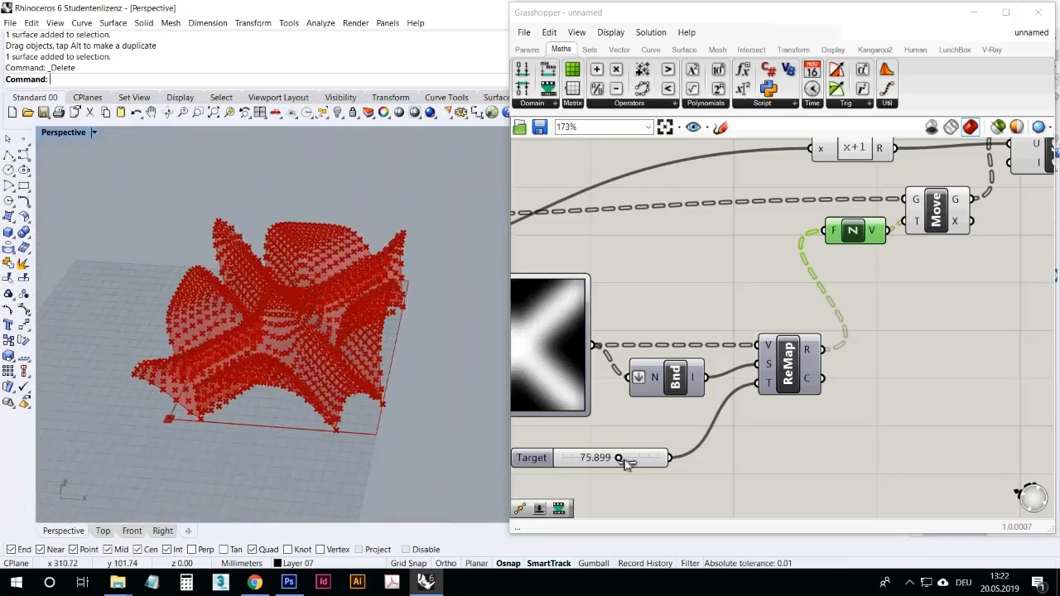
drag(626, 464, 634, 459)
Shift SrfGrid, Move and Unit Z farther from Remap Numbers to make room on the canvas.
scroll(856, 334, down, 3)
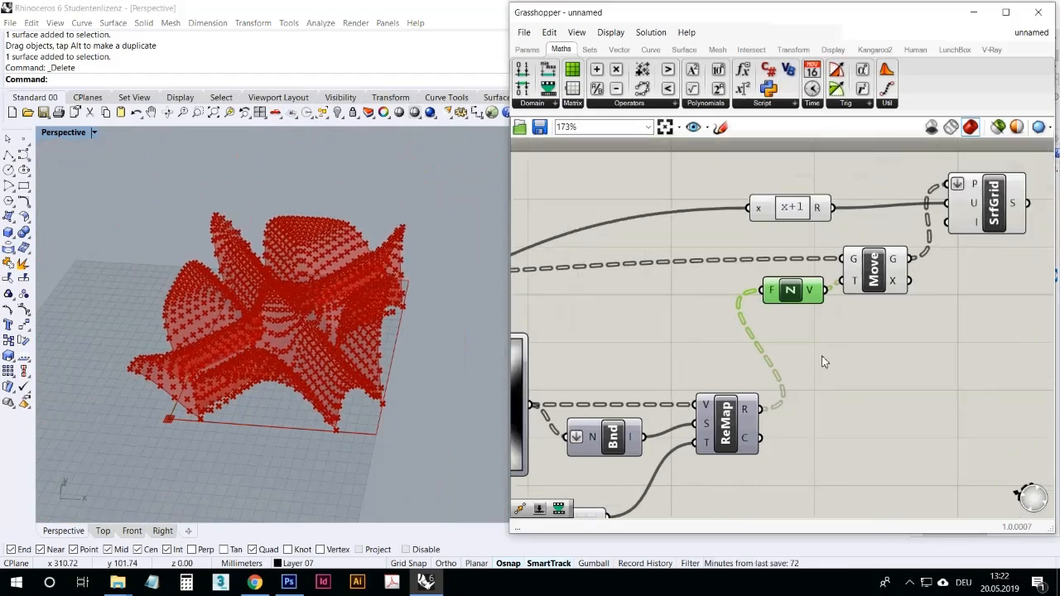
drag(930, 232, 983, 230)
drag(932, 322, 787, 256)
drag(856, 273, 913, 277)
scroll(909, 295, up, 3)
click(899, 384)
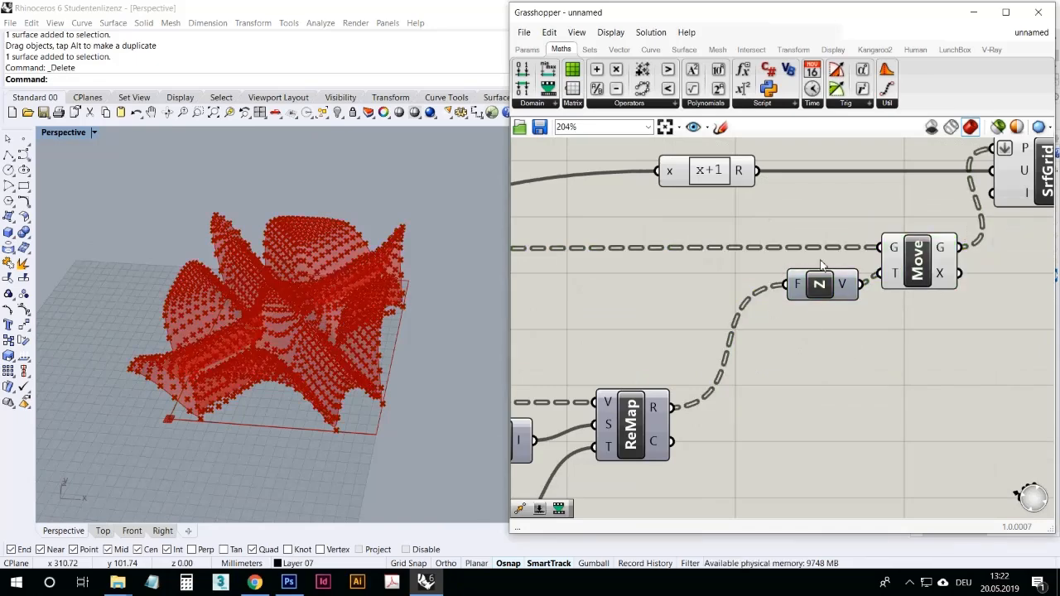
Move Remap Numbers and Bounds farther away from the Image Sampler to open a gap between them.
scroll(829, 269, down, 4)
scroll(711, 353, up, 3)
drag(754, 346, 790, 344)
drag(629, 366, 667, 371)
right_drag(610, 401, 792, 421)
drag(668, 359, 646, 360)
click(721, 402)
scroll(638, 340, down, 1)
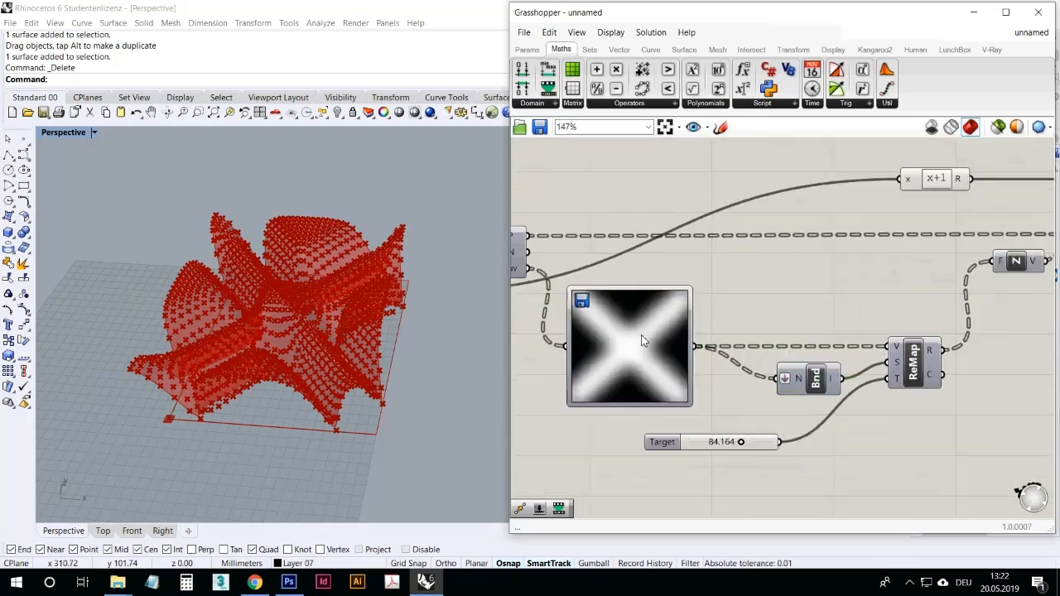
Add a Graph Mapper above the Bounds component and set its graph type to Linear.
scroll(751, 331, up, 1)
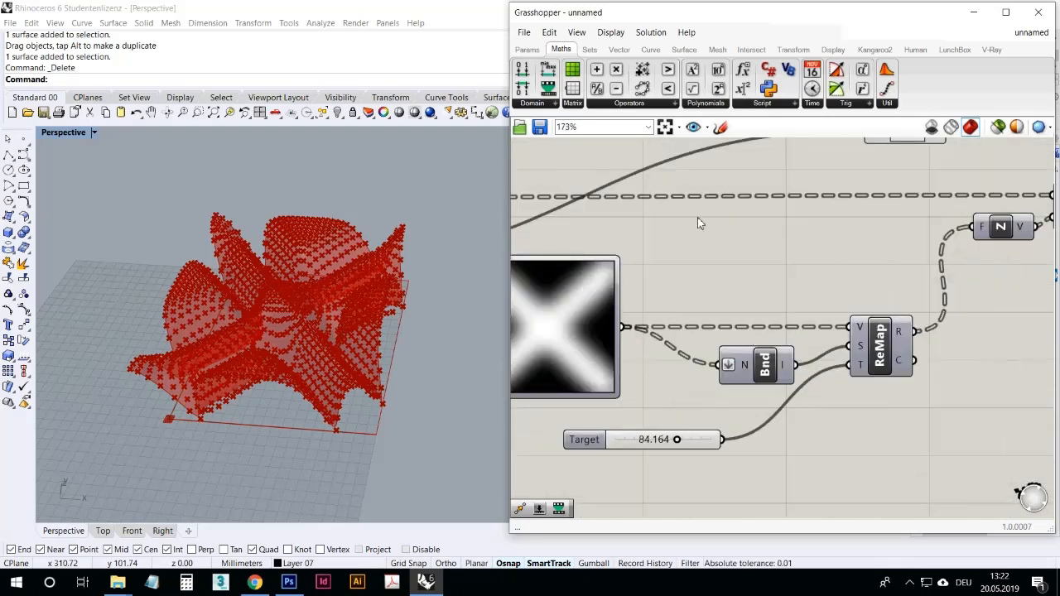
scroll(655, 273, down, 1)
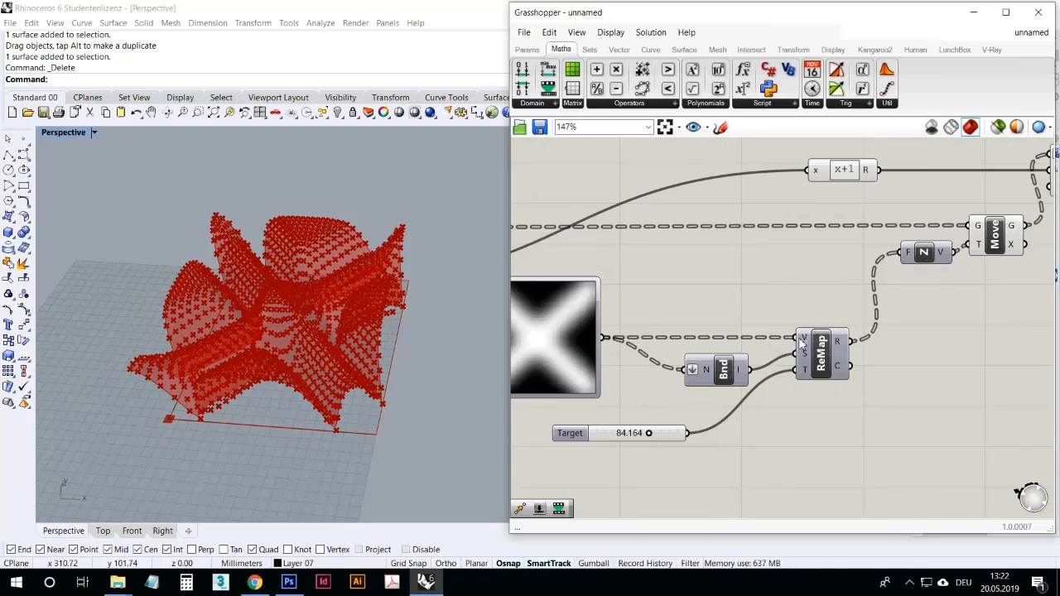
mouse_move(801, 343)
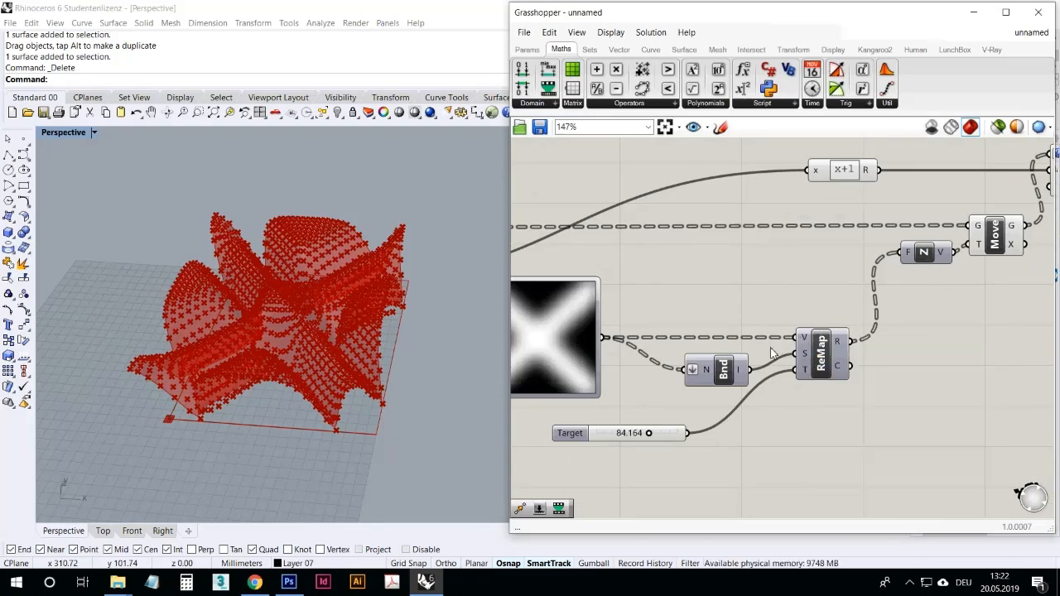
click(527, 49)
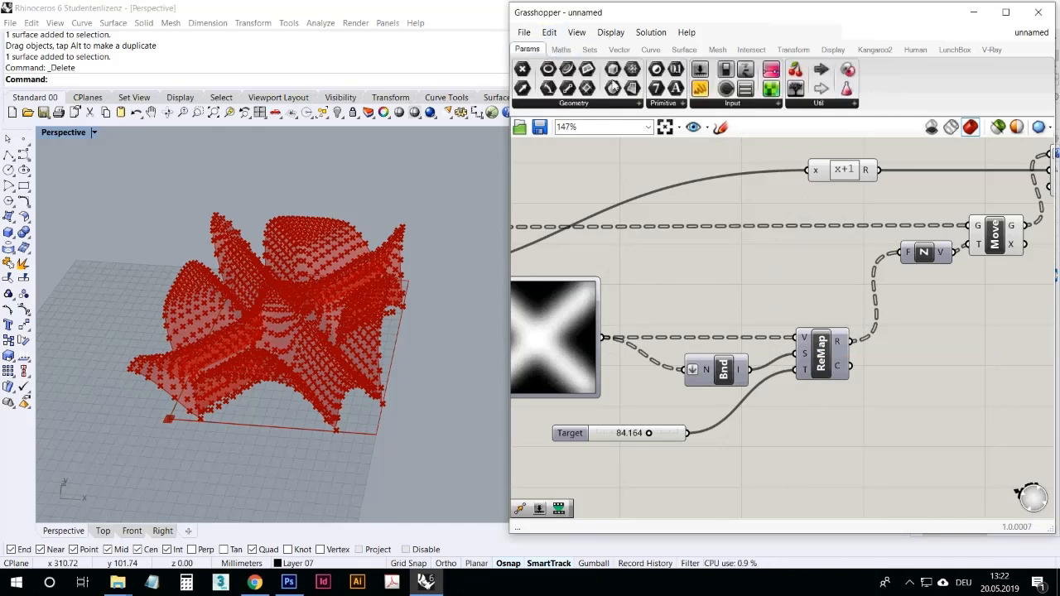
click(732, 104)
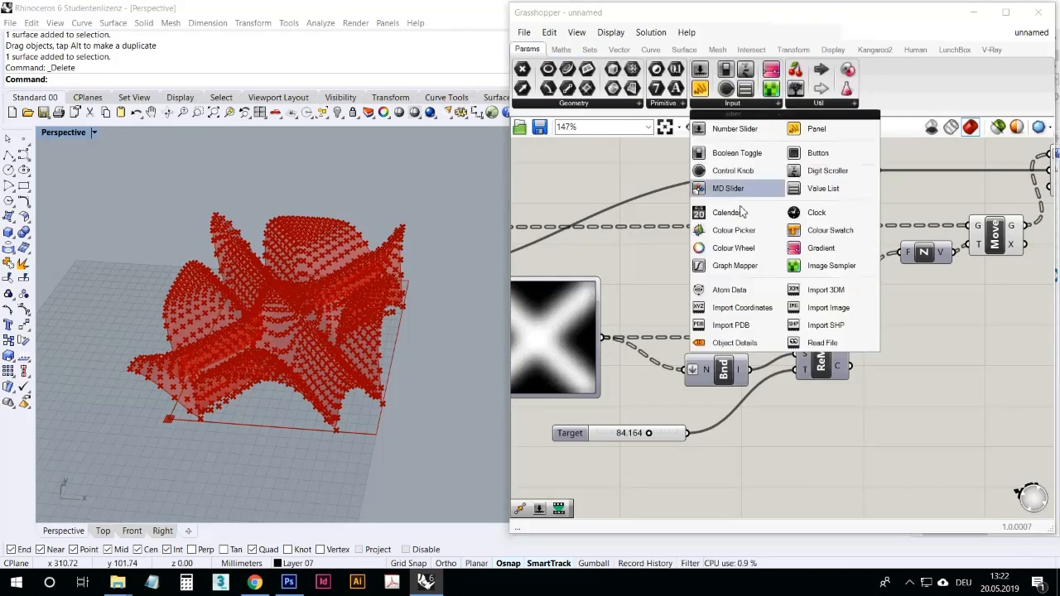
click(769, 287)
click(726, 271)
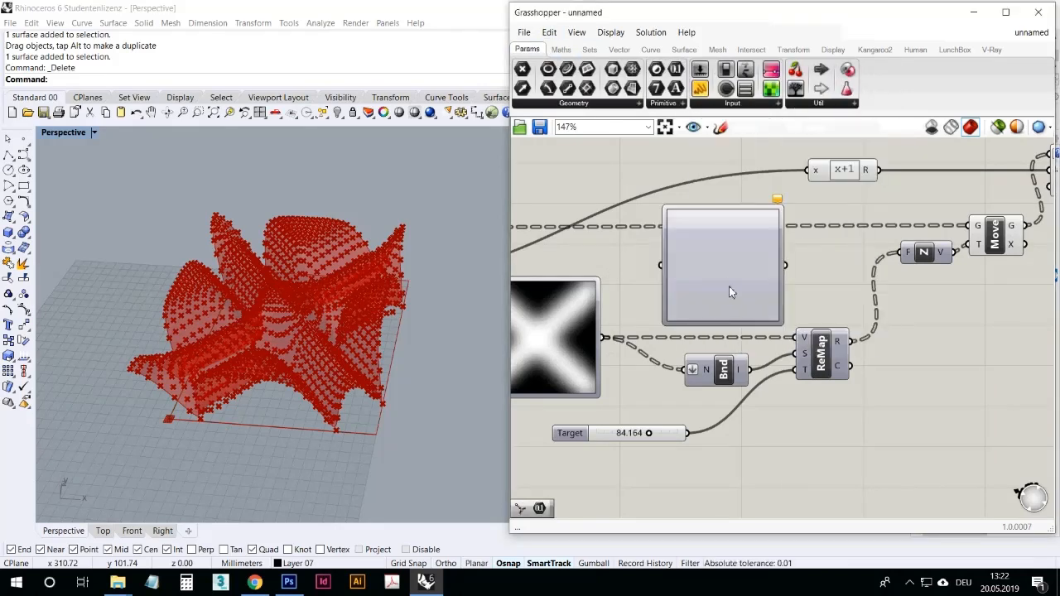
right_click(729, 292)
mouse_move(820, 449)
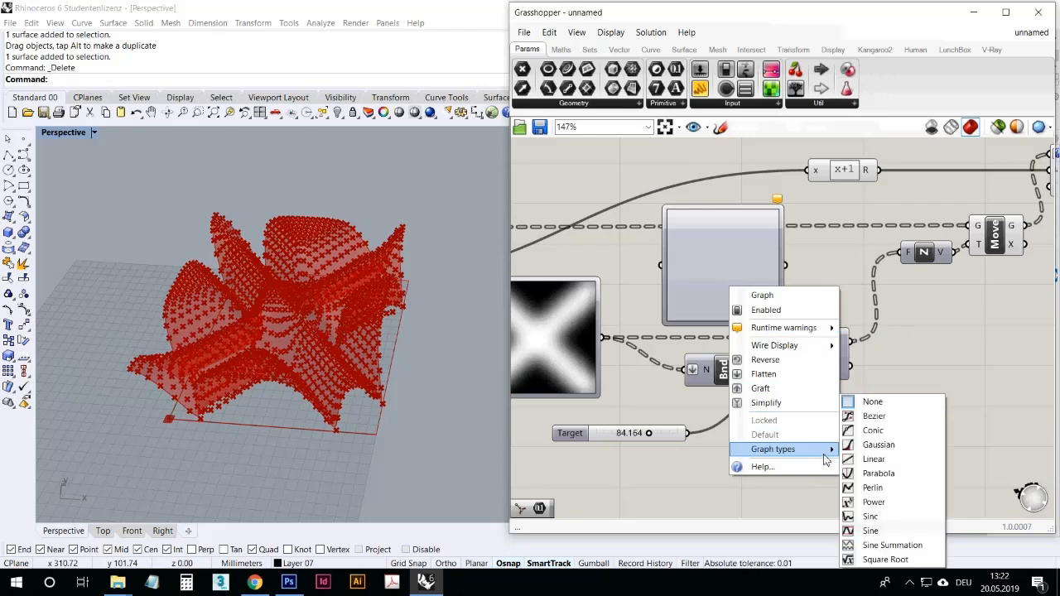
click(887, 461)
Route the Image Sampler through the Graph Mapper into the Remap Numbers Value input and nudge the Graph Mapper into place.
drag(606, 340, 670, 272)
drag(786, 266, 802, 340)
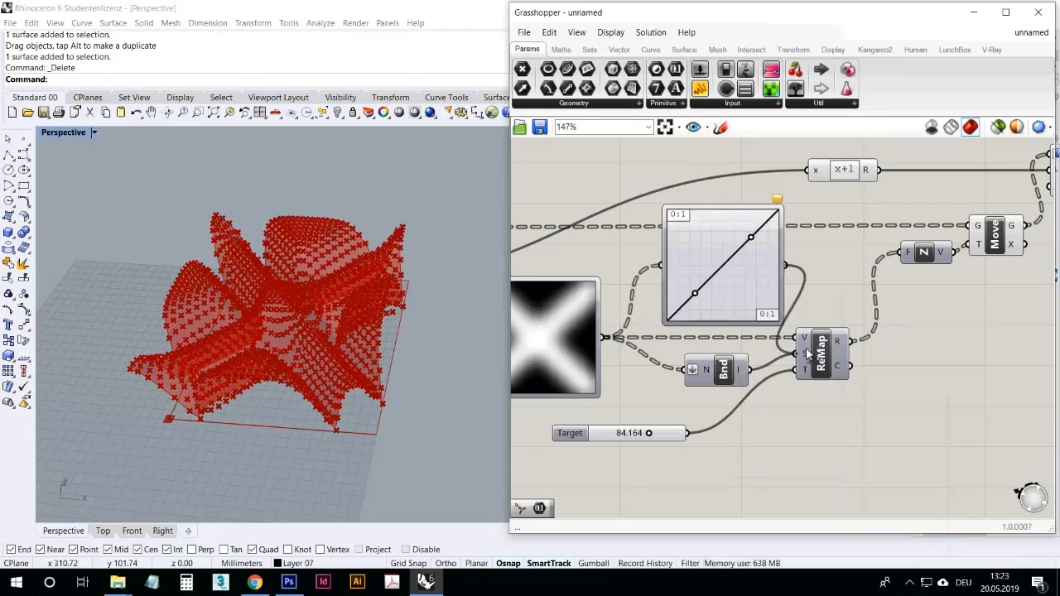
drag(737, 279, 727, 295)
click(788, 243)
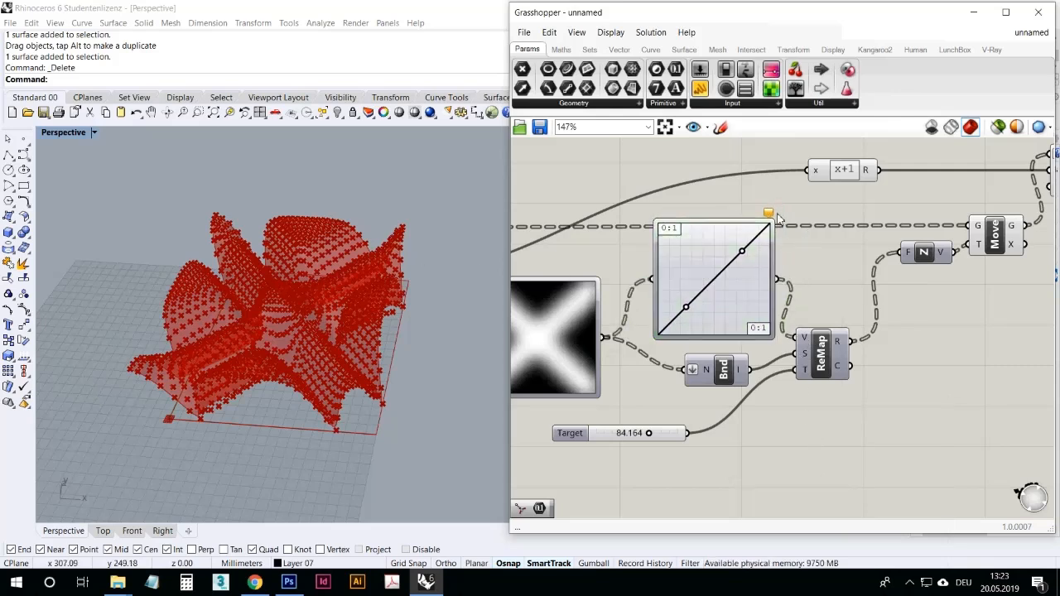
Read the warning on the Graph Mapper and select the Image Sampler that feeds it.
mouse_move(769, 217)
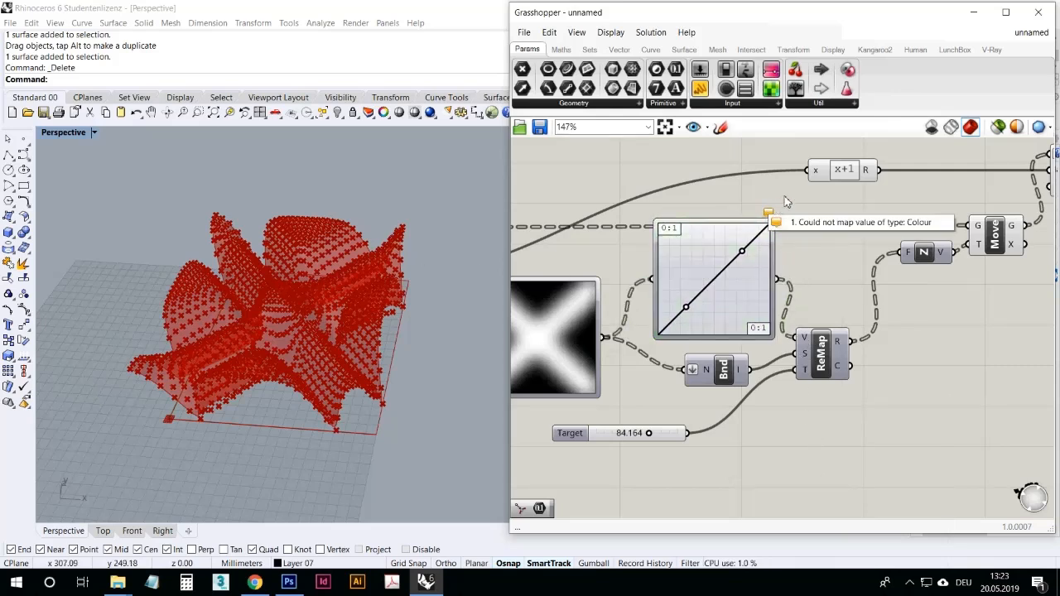
click(698, 305)
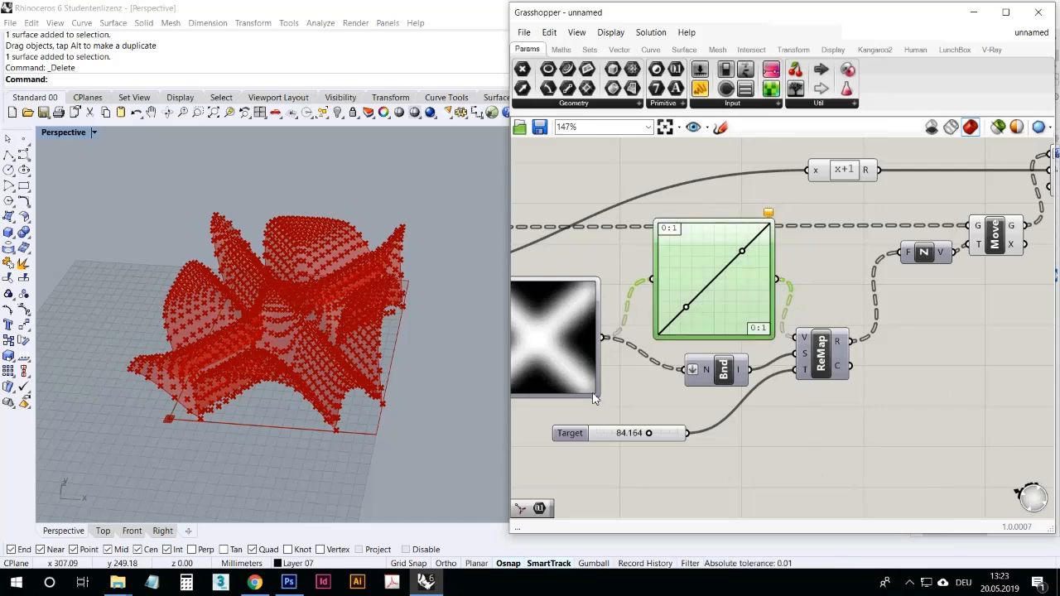
click(911, 584)
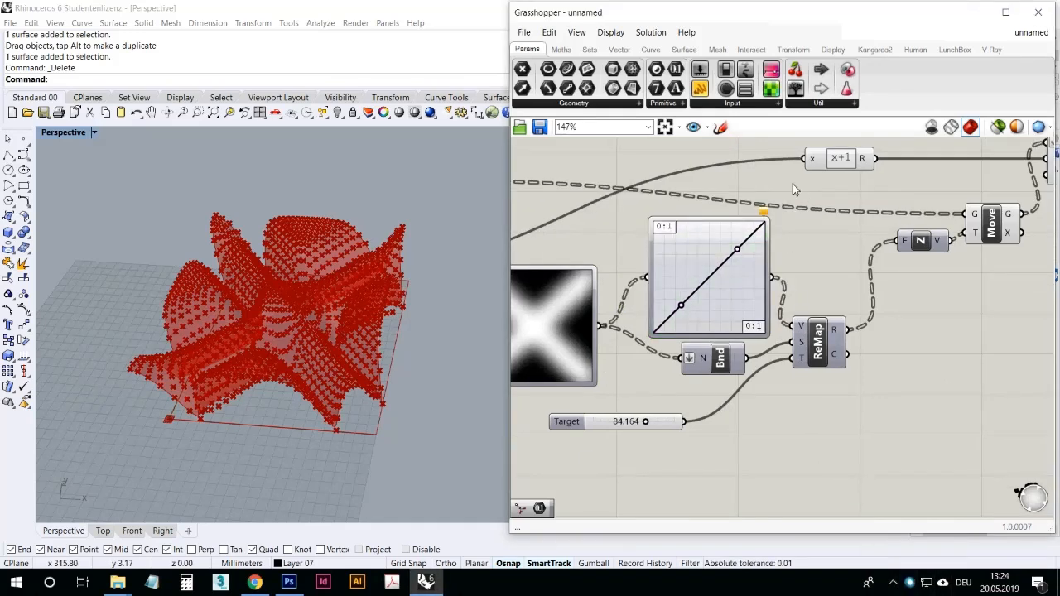
mouse_move(767, 213)
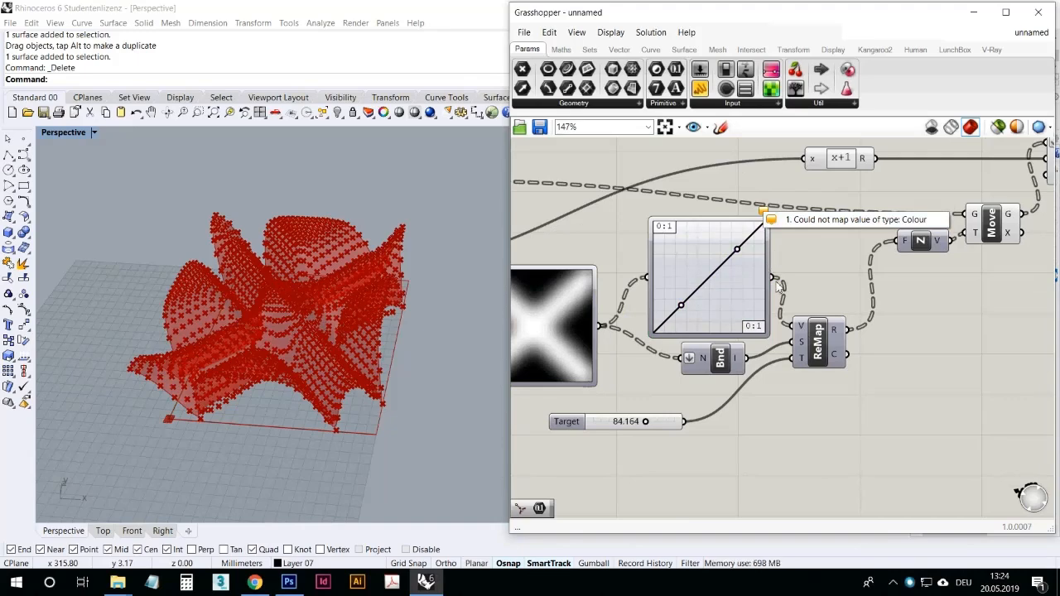
right_drag(697, 300, 783, 288)
click(635, 323)
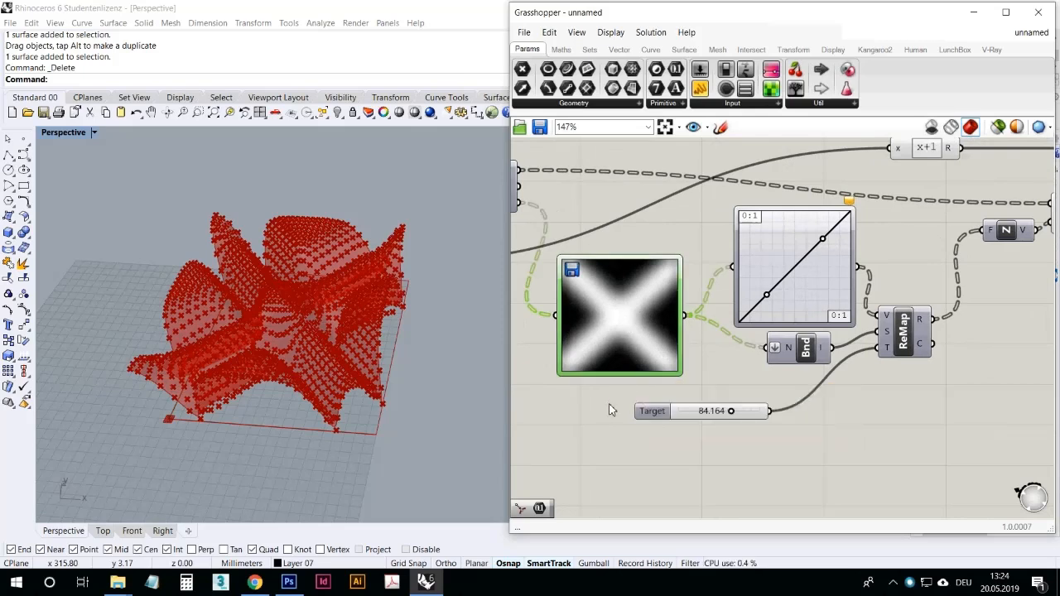
Stretch the Graph Mapper's linear graph by moving its upper handle to the maximum corner, and read the component's warning.
click(586, 426)
drag(821, 239, 851, 211)
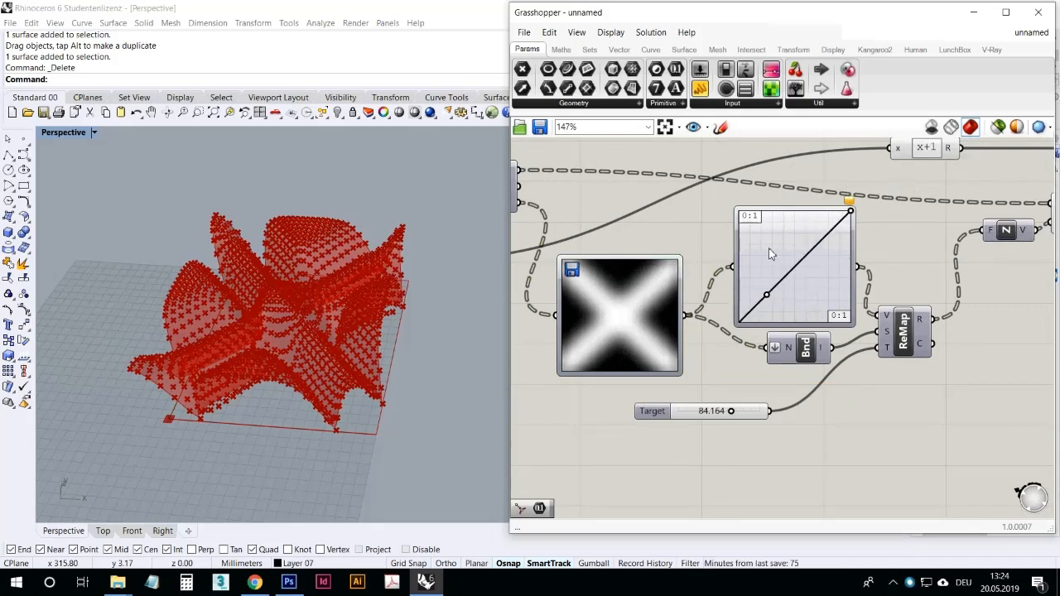
mouse_move(852, 206)
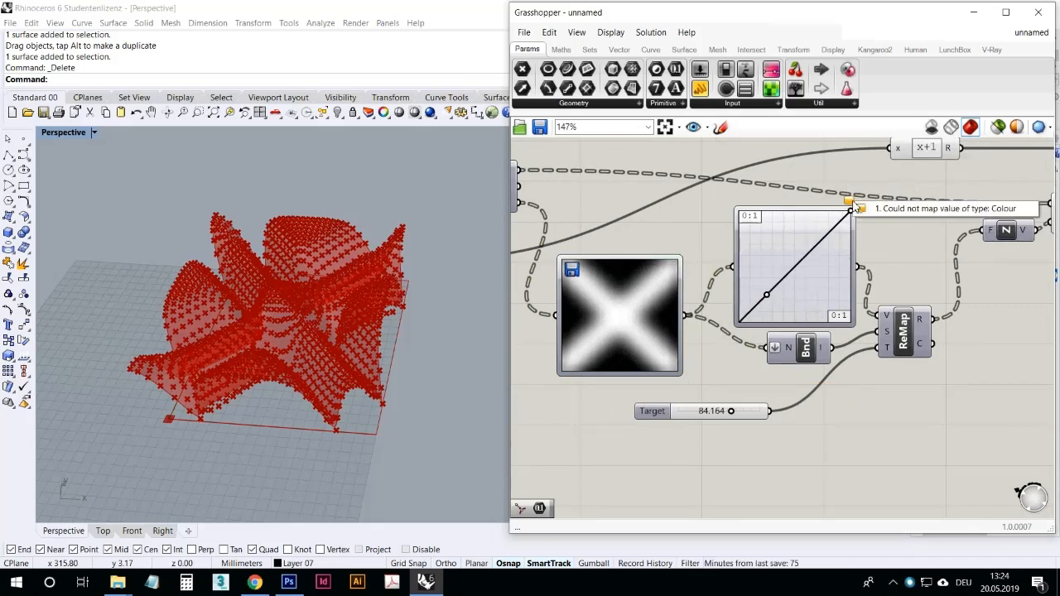
click(631, 321)
double_click(632, 323)
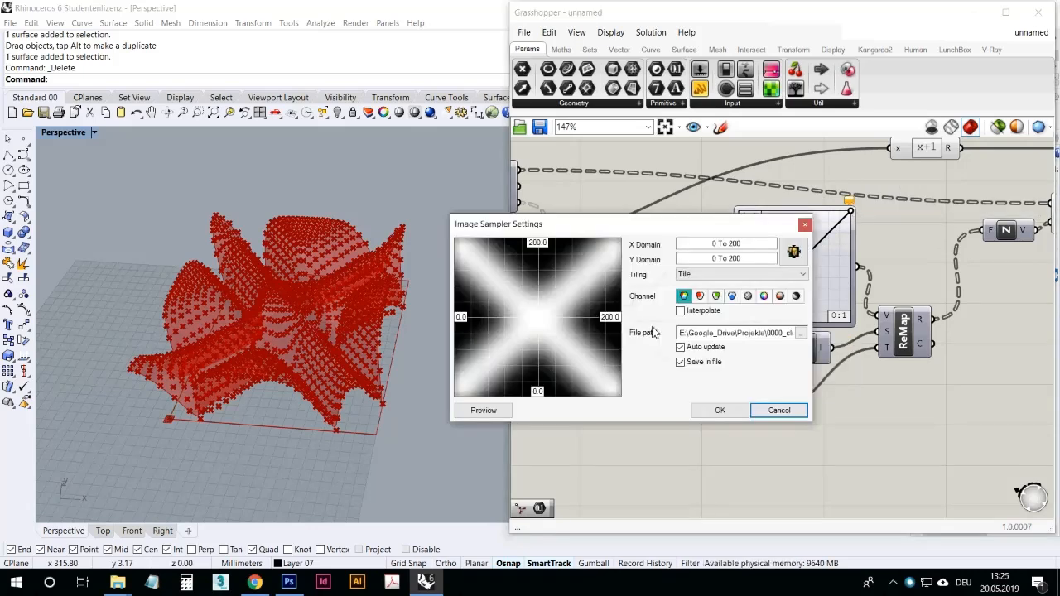
click(797, 296)
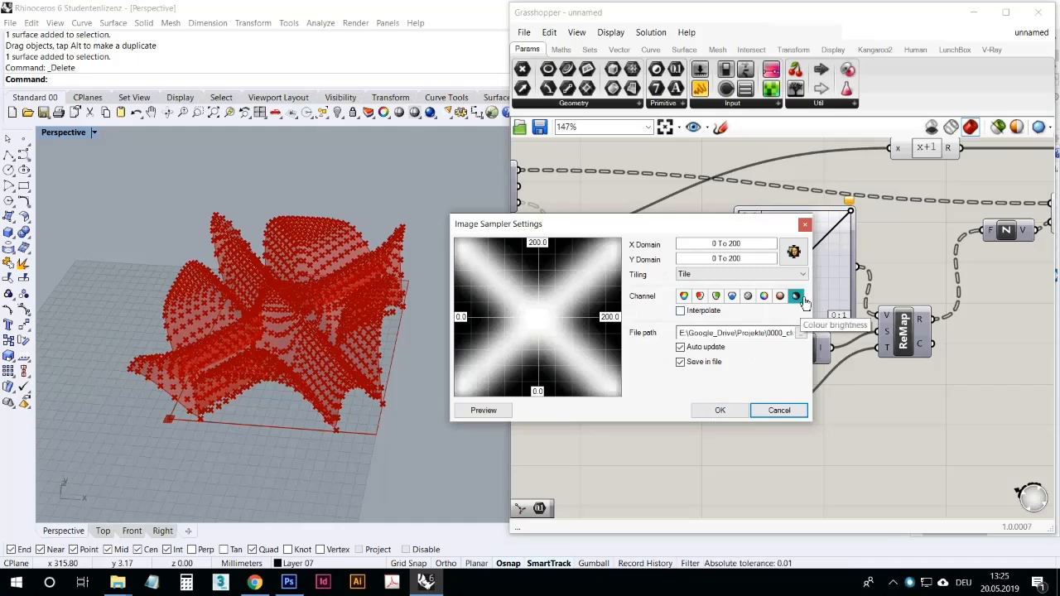
click(720, 410)
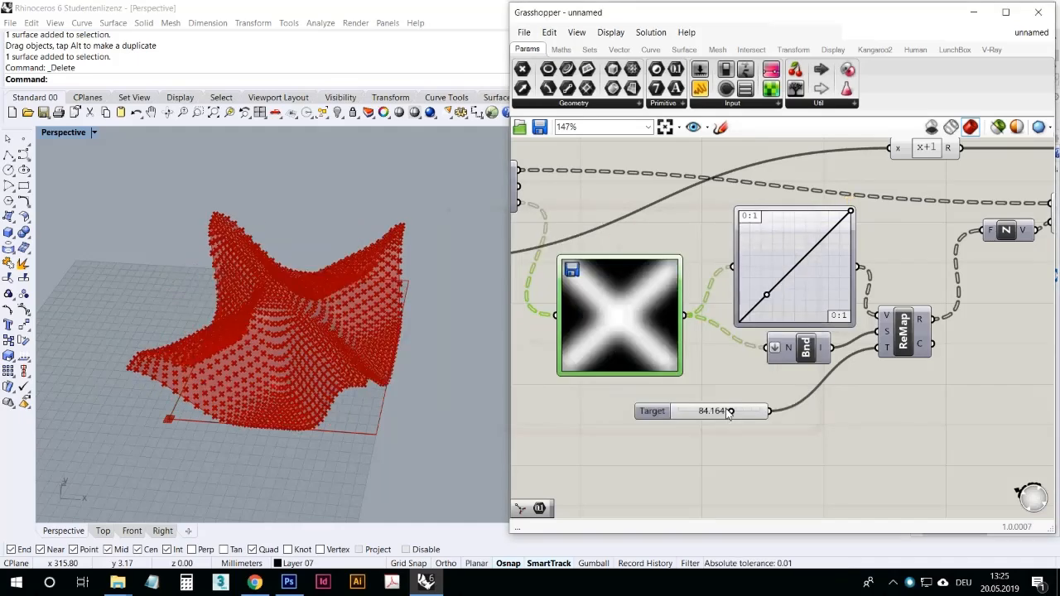
Change the Graph Mapper's graph type to Sine and compress the curve into about two waves.
mouse_move(379, 325)
right_down()
mouse_move(301, 293)
mouse_move(372, 320)
mouse_move(407, 249)
mouse_move(330, 286)
mouse_move(279, 355)
mouse_move(289, 308)
mouse_move(268, 289)
mouse_move(264, 332)
mouse_move(277, 338)
mouse_move(310, 268)
mouse_move(295, 354)
mouse_move(348, 351)
mouse_move(381, 386)
mouse_move(407, 307)
mouse_move(365, 318)
right_up()
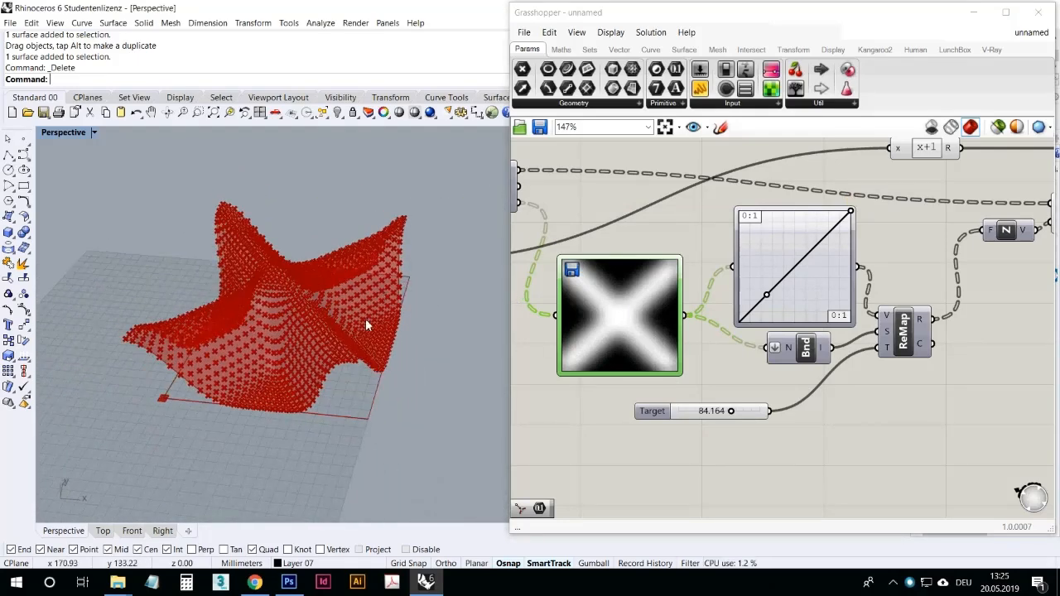
click(624, 340)
right_drag(422, 319, 402, 296)
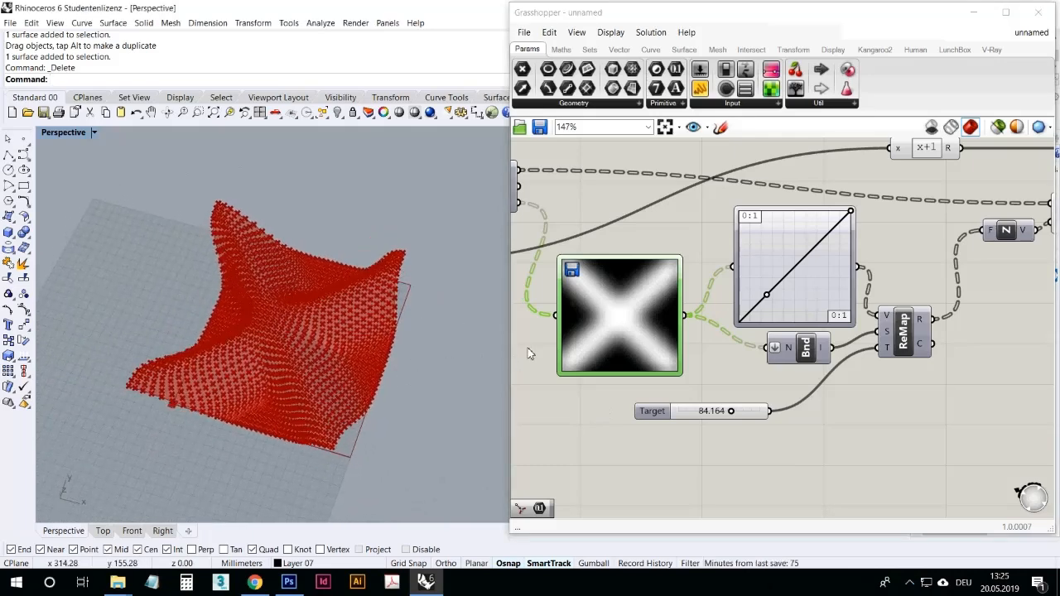
right_drag(386, 372, 496, 305)
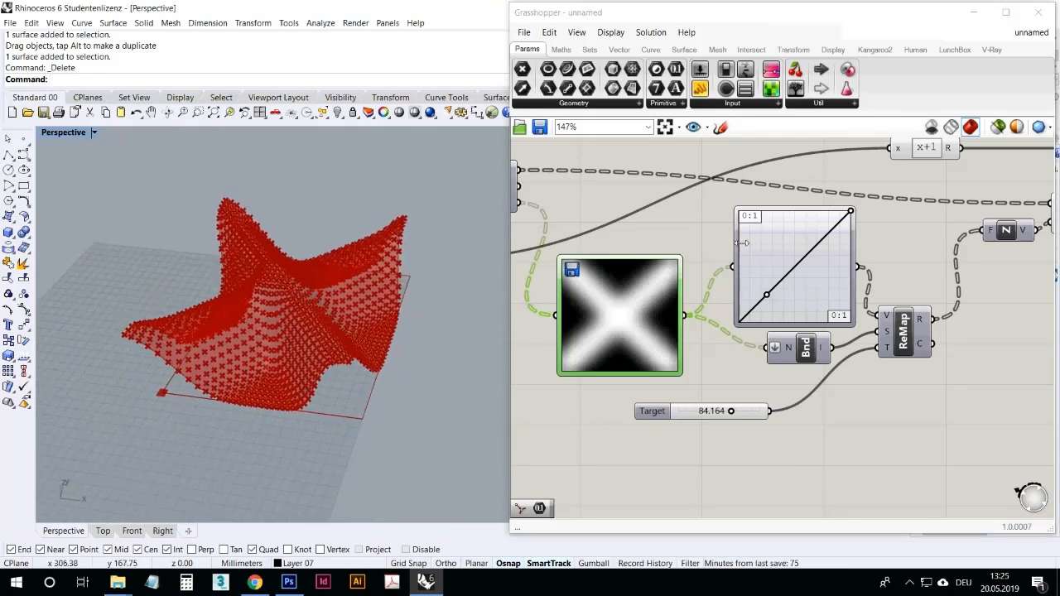
click(762, 262)
right_click(774, 250)
mouse_move(828, 409)
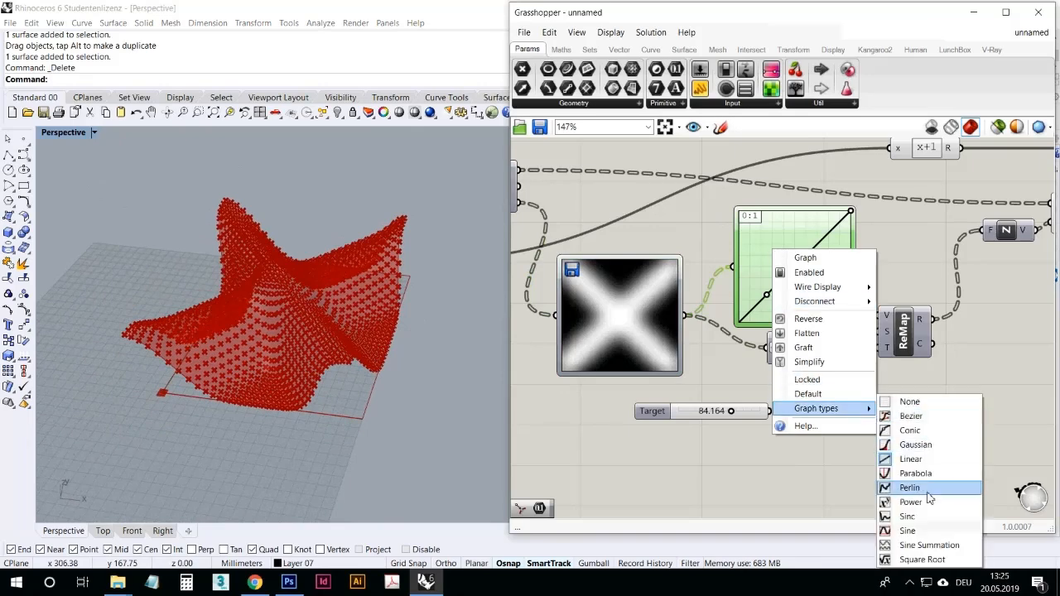
click(909, 531)
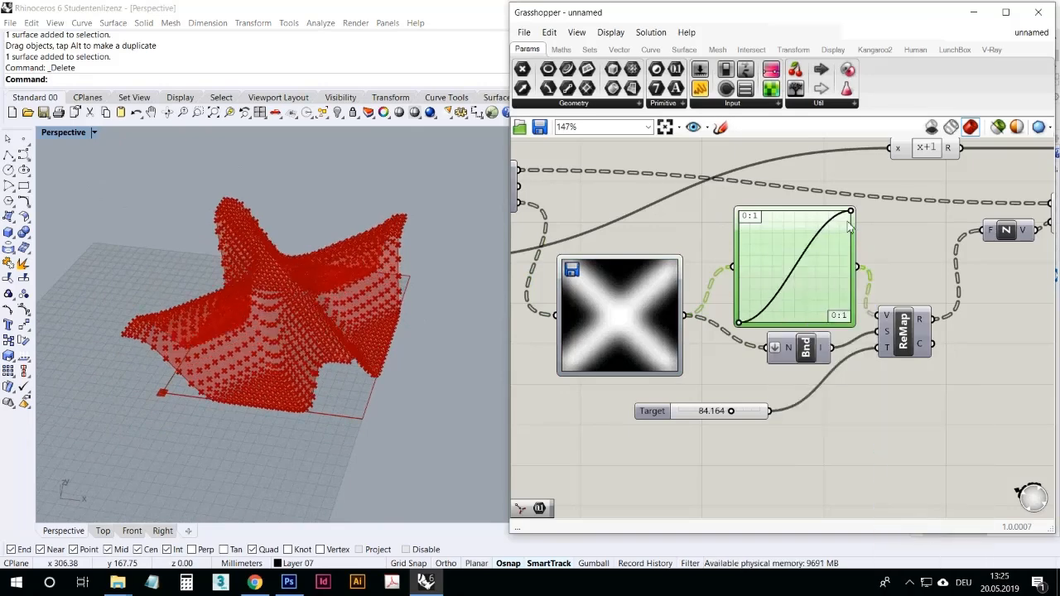
drag(852, 214, 770, 220)
mouse_move(326, 270)
right_down()
mouse_move(337, 317)
mouse_move(329, 287)
right_up()
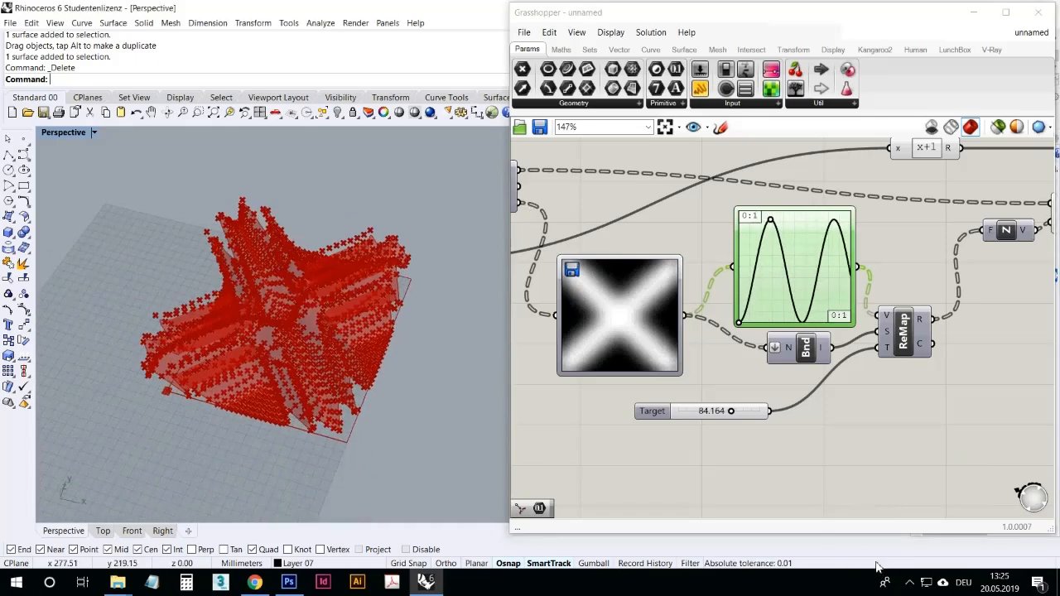
click(909, 583)
click(910, 583)
click(969, 421)
Turn off the preview of the Move component and shift it slightly upward on the canvas.
right_drag(992, 317, 829, 384)
click(911, 280)
right_click(916, 280)
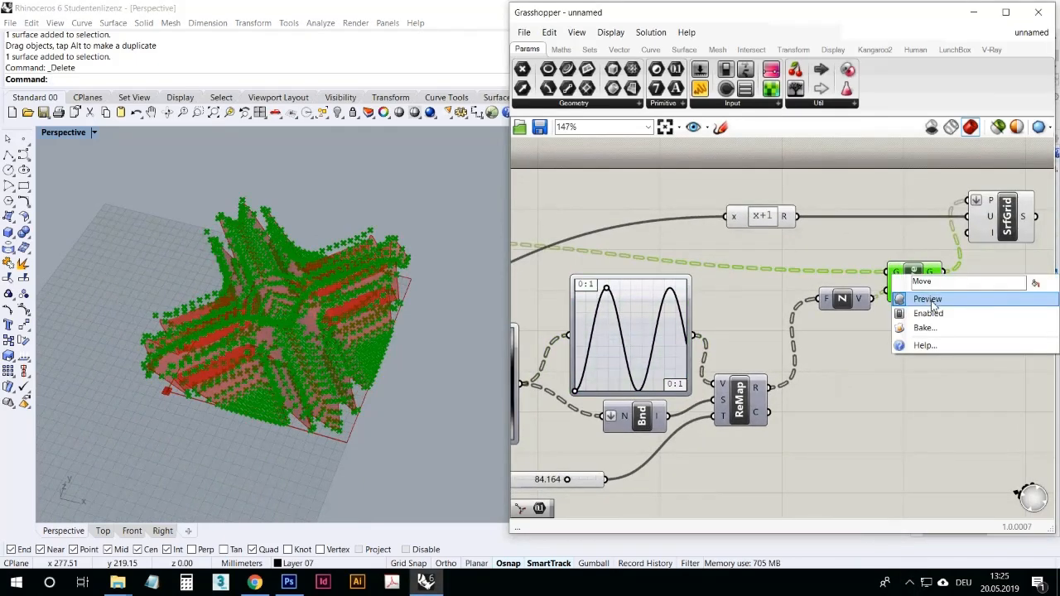
click(929, 299)
drag(921, 282, 911, 257)
click(992, 241)
Reshape the Graph Mapper's sine curve into a single smooth rise ending near the graph's upper corner.
right_drag(660, 321, 769, 286)
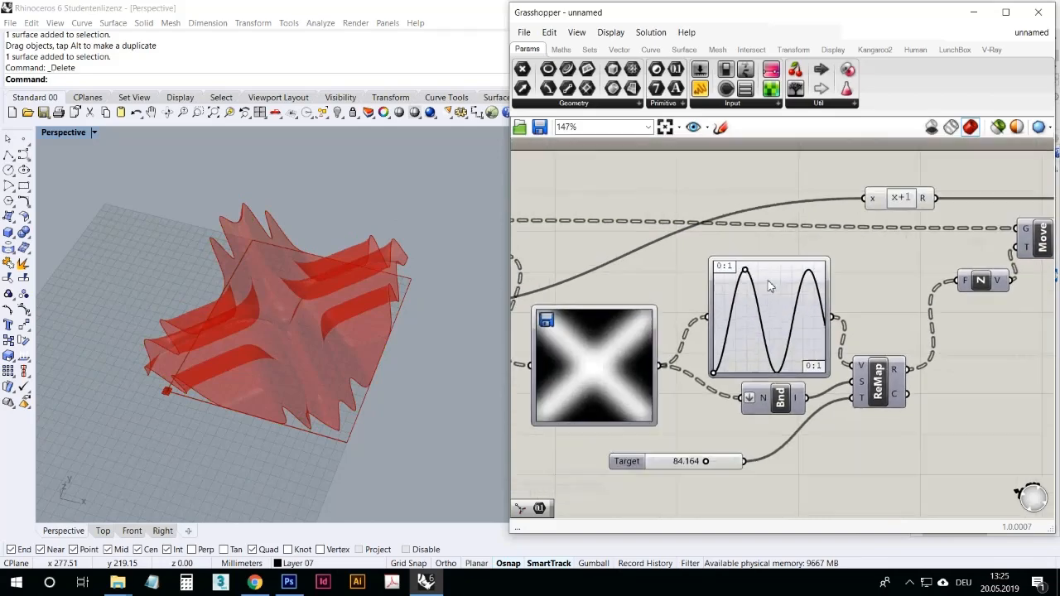
drag(744, 276, 796, 275)
mouse_move(360, 299)
right_down()
mouse_move(407, 248)
mouse_move(424, 194)
mouse_move(360, 367)
mouse_move(391, 331)
mouse_move(381, 255)
mouse_move(343, 218)
mouse_move(277, 235)
mouse_move(317, 322)
mouse_move(464, 220)
mouse_move(355, 362)
mouse_move(365, 292)
right_up()
scroll(831, 230, down, 3)
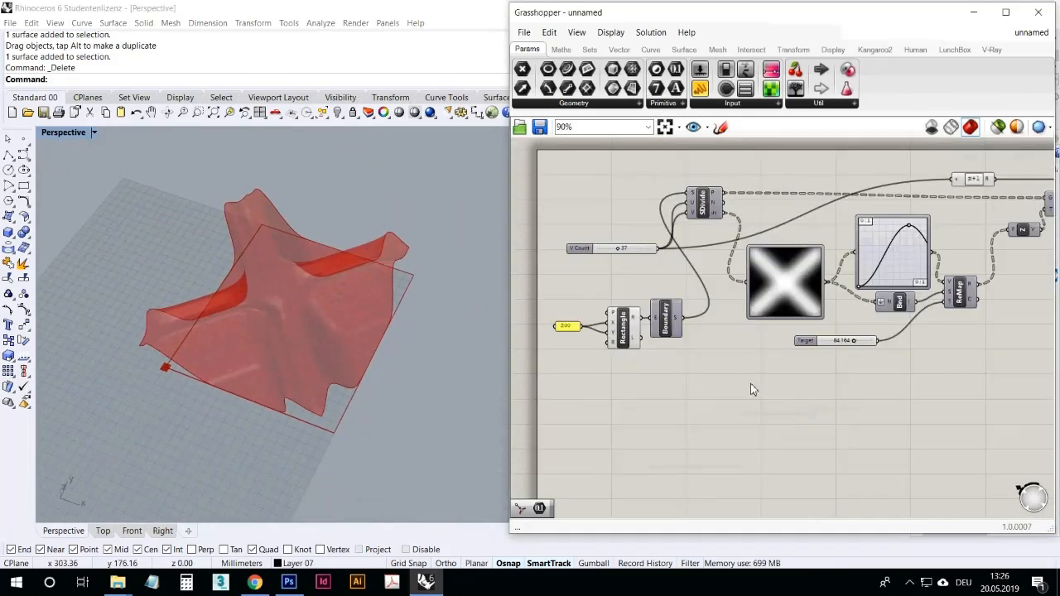
scroll(841, 352, up, 3)
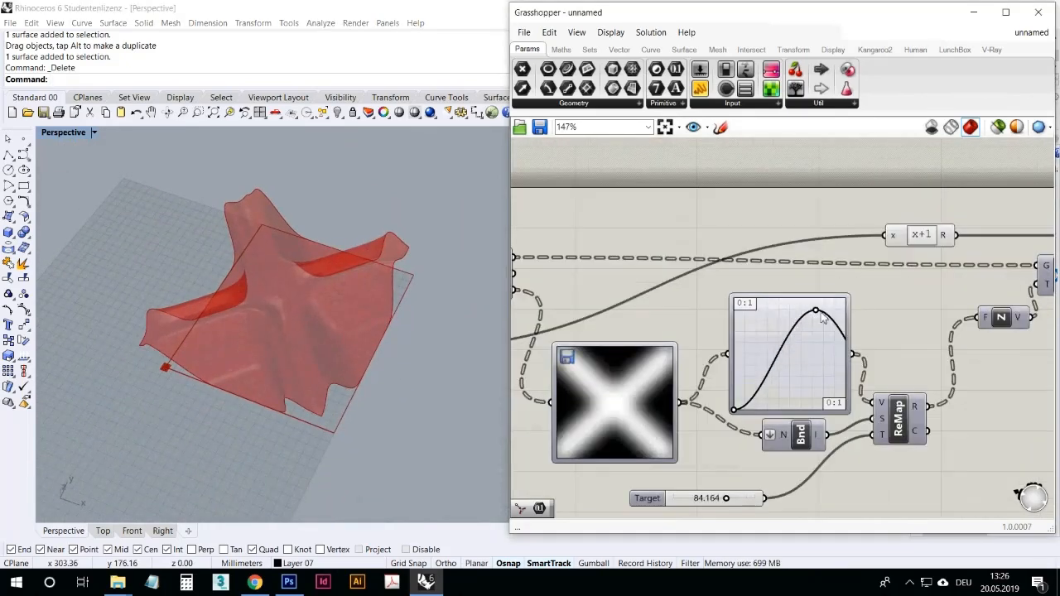
drag(817, 311, 839, 298)
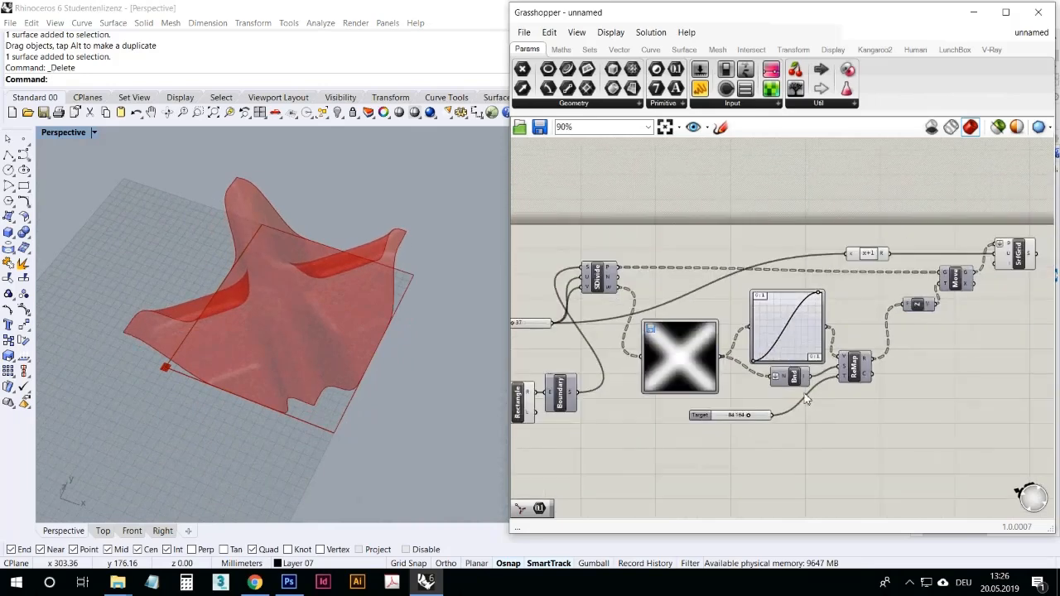
Raise the Target slider to 130.000 and view the resulting surface from another angle.
scroll(705, 329, down, 3)
scroll(723, 438, up, 3)
drag(723, 438, 772, 435)
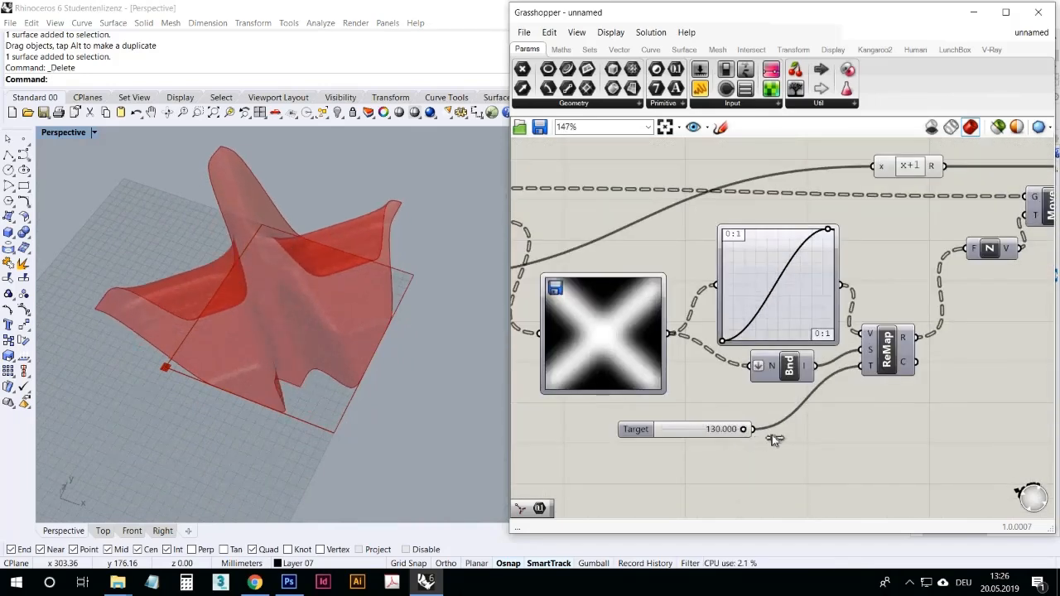
right_drag(433, 384, 336, 336)
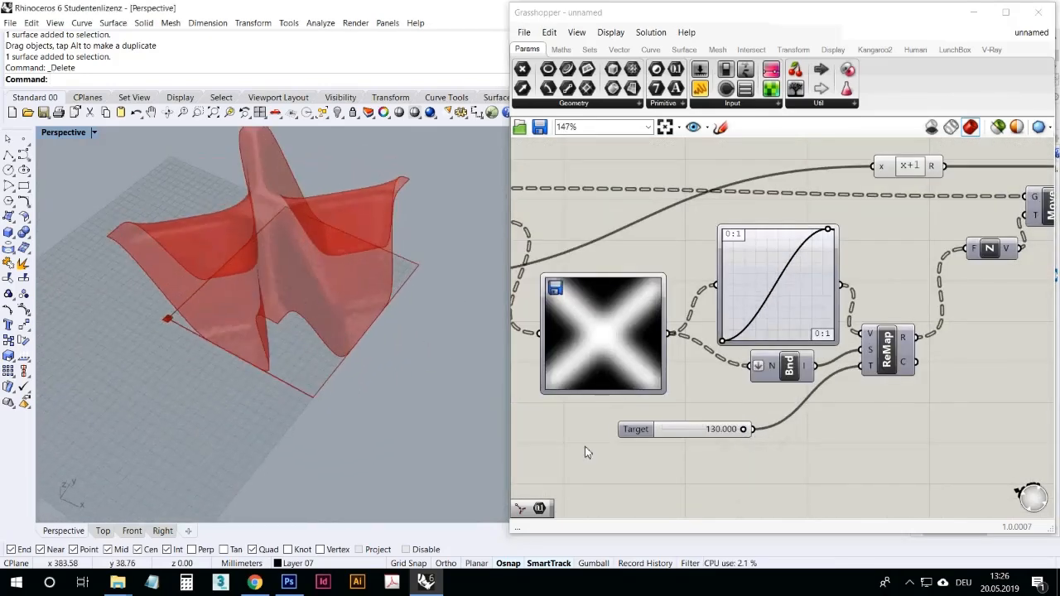
Move the Divide Surface component and the Image Sampler slightly apart to make room between them.
scroll(803, 246, down, 4)
scroll(683, 298, up, 3)
right_drag(671, 291, 773, 276)
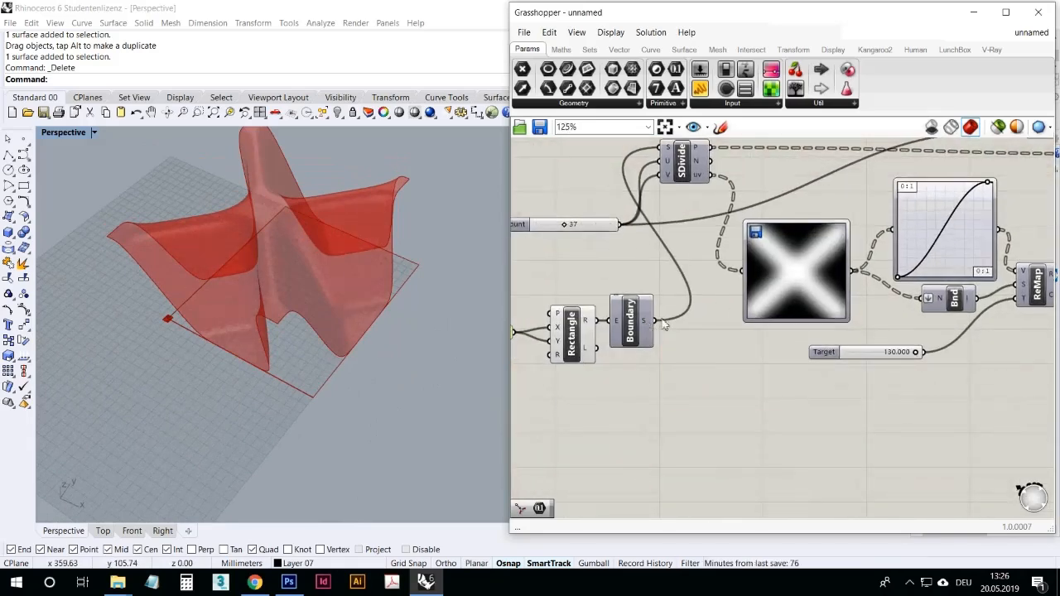
drag(705, 157, 695, 158)
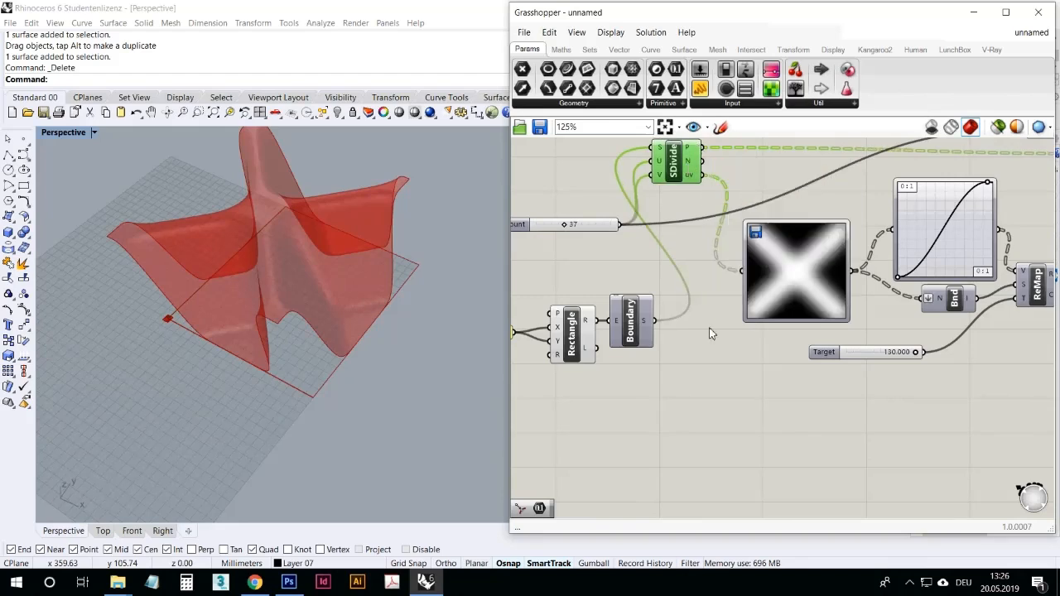
drag(775, 307, 789, 304)
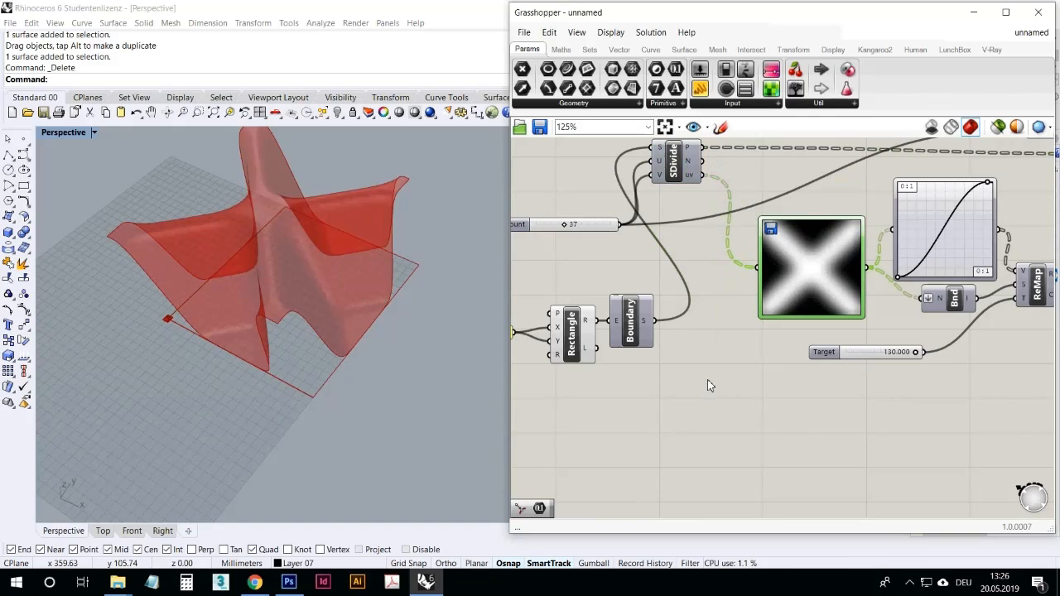
Add a Curve Closest Point component below the Image Sampler and feed it the Divide Surface points.
click(603, 428)
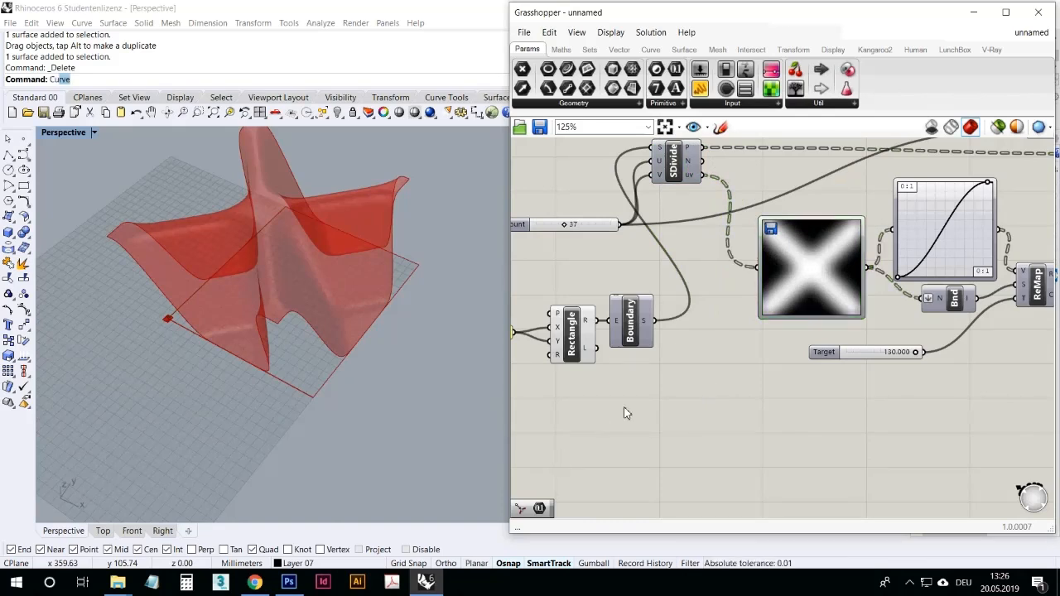
double_click(722, 386)
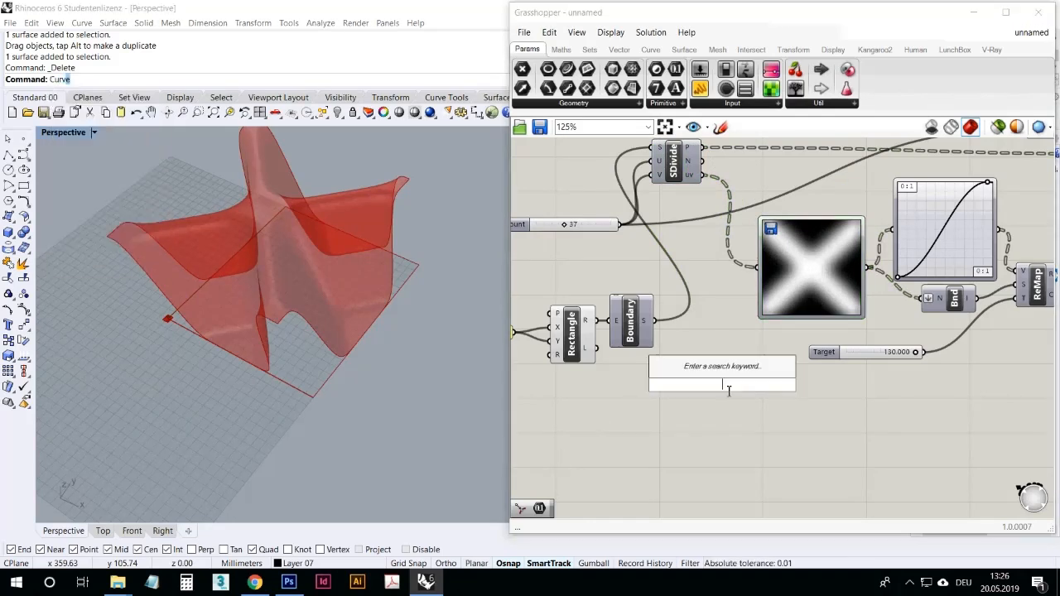
text(curve)
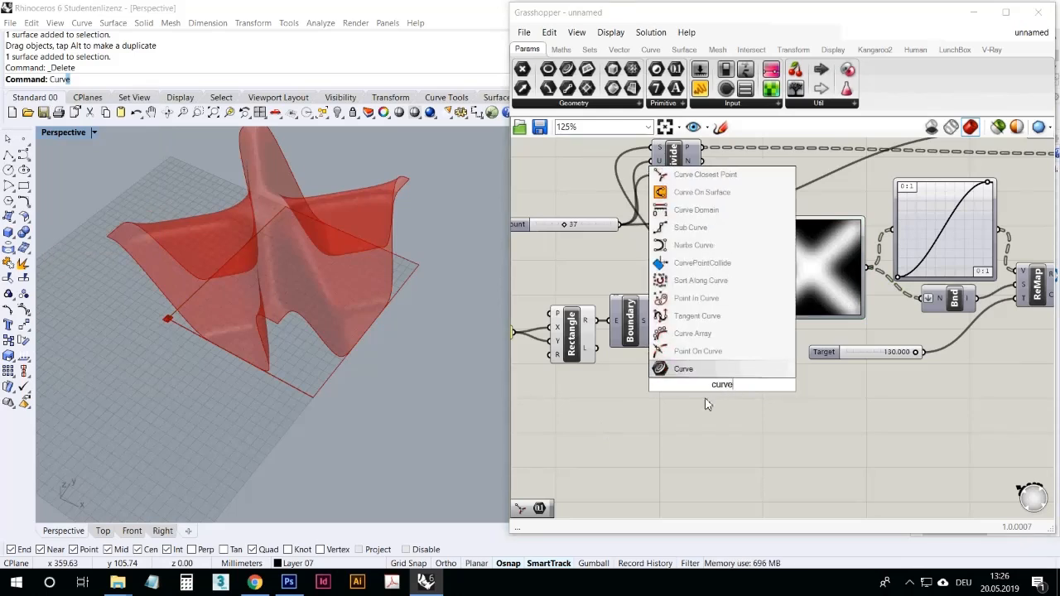
click(700, 175)
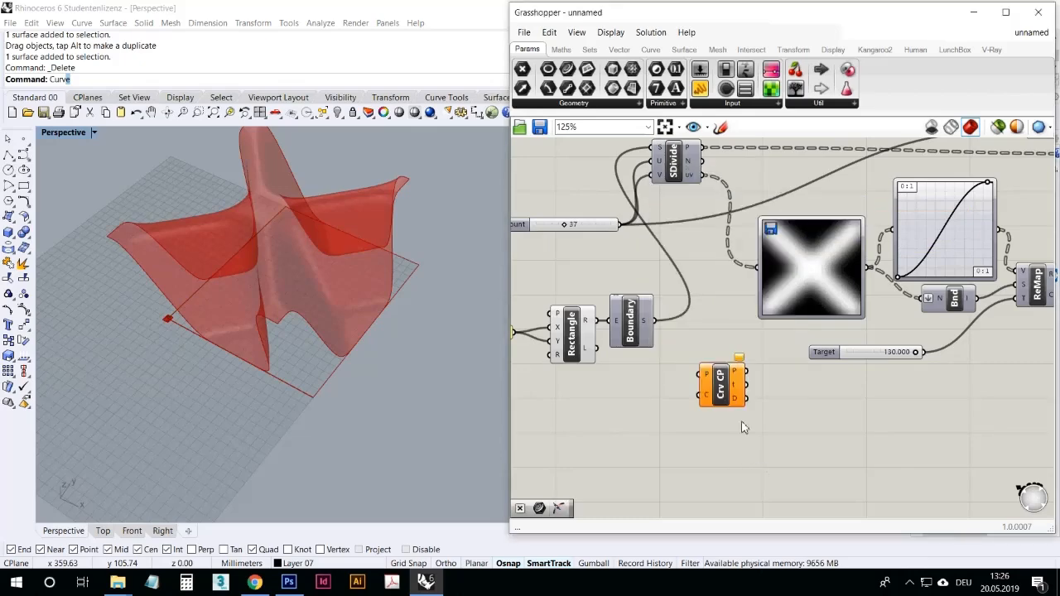
scroll(690, 307, down, 1)
scroll(731, 286, up, 1)
drag(696, 150, 774, 424)
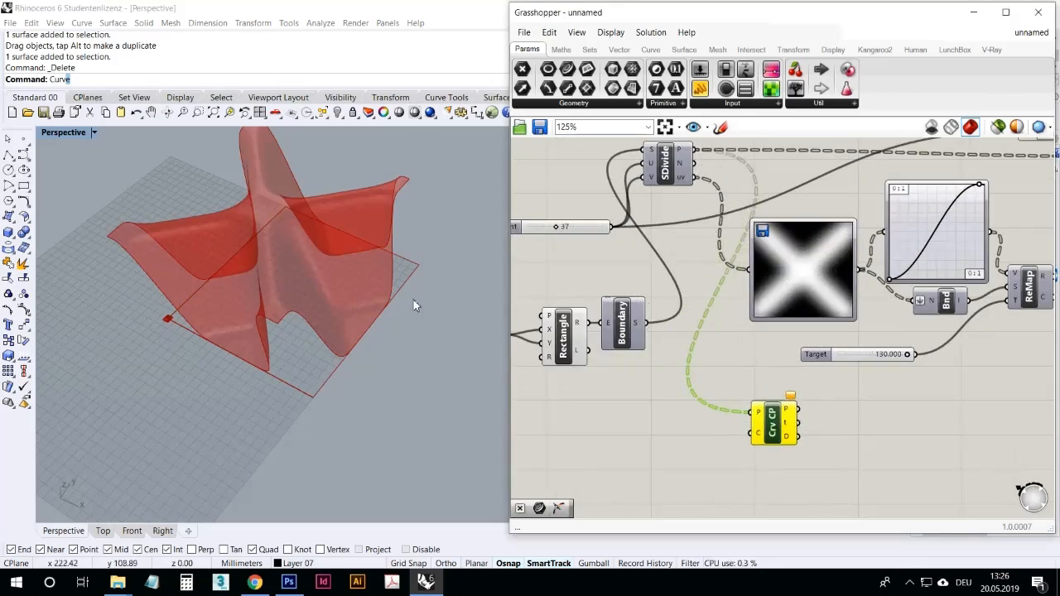
Spread the Rectangle and Boundary components apart and connect the Rectangle output to Curve Closest Point's Curve input.
click(697, 395)
click(578, 326)
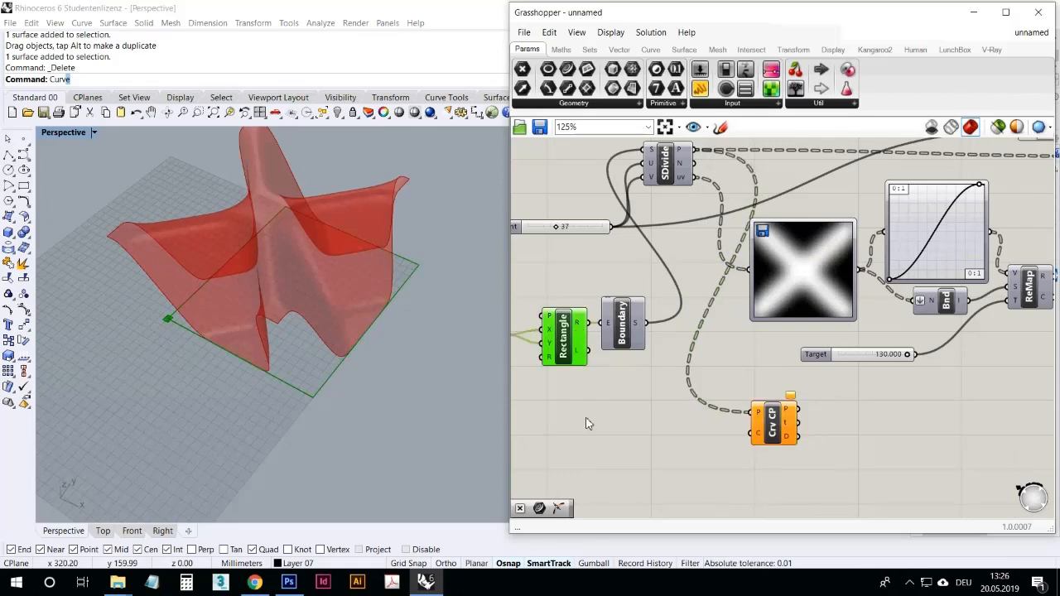
drag(572, 336, 559, 348)
drag(629, 323, 631, 311)
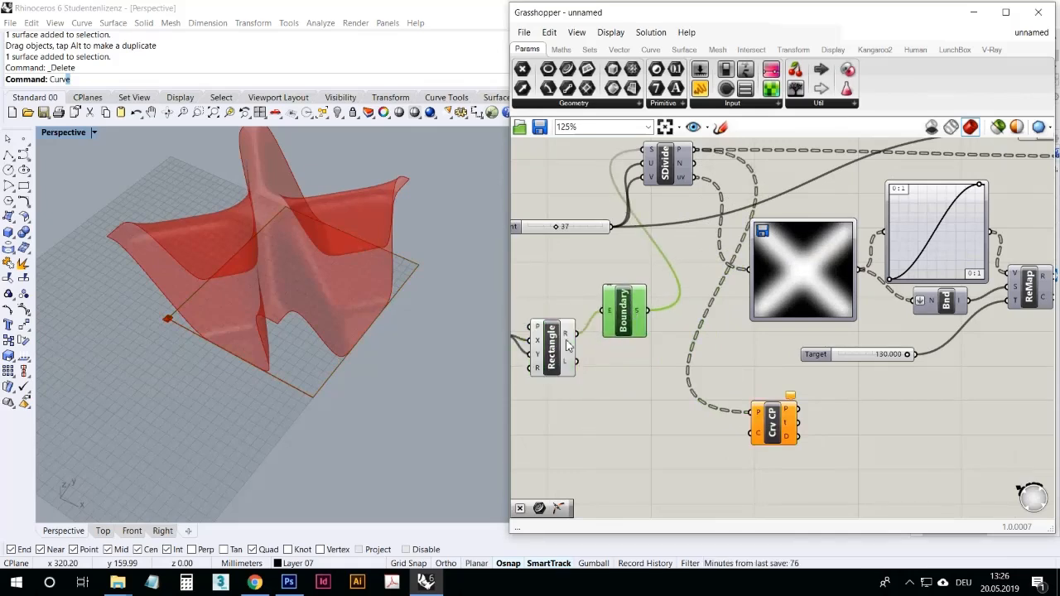
drag(578, 335, 749, 412)
click(735, 483)
right_drag(735, 483, 681, 433)
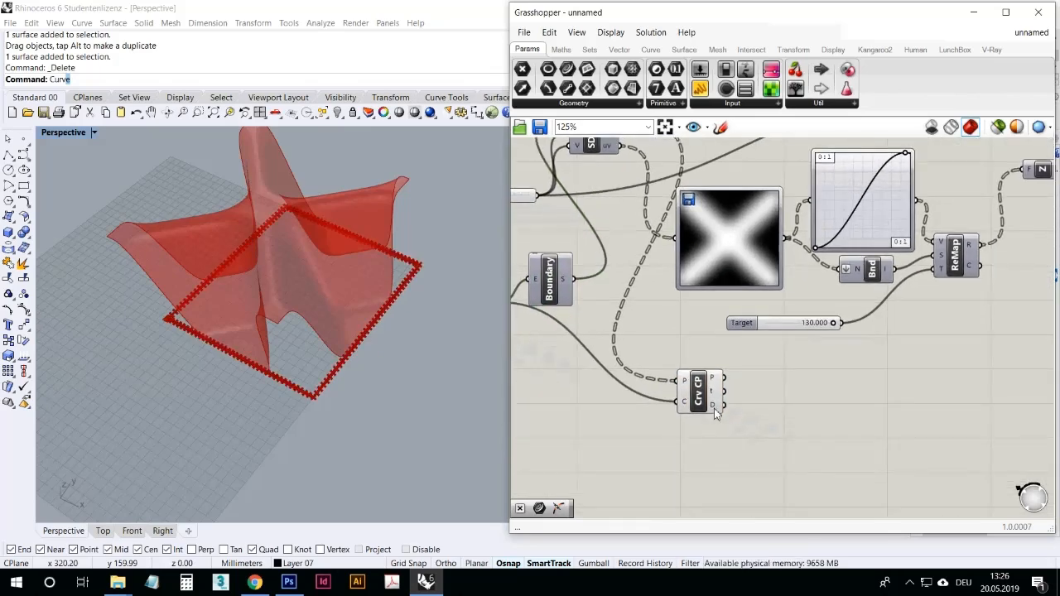
Highlight the Curve Closest Point results and turn on the preview of the Divide Surface component.
mouse_move(716, 414)
right_drag(716, 414, 833, 425)
click(816, 403)
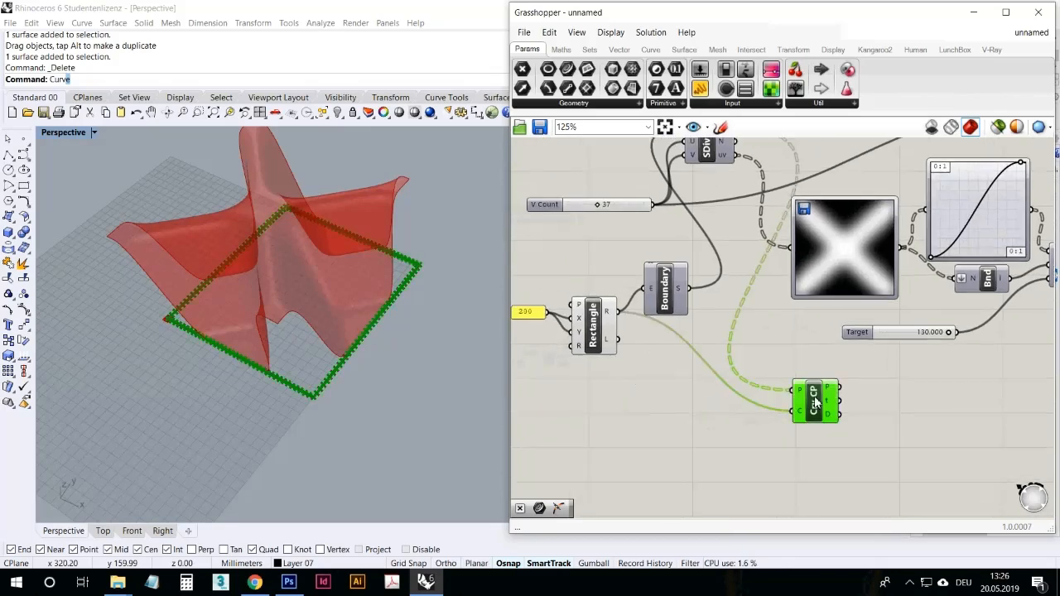
right_drag(741, 161, 739, 190)
click(711, 180)
right_click(711, 177)
click(732, 205)
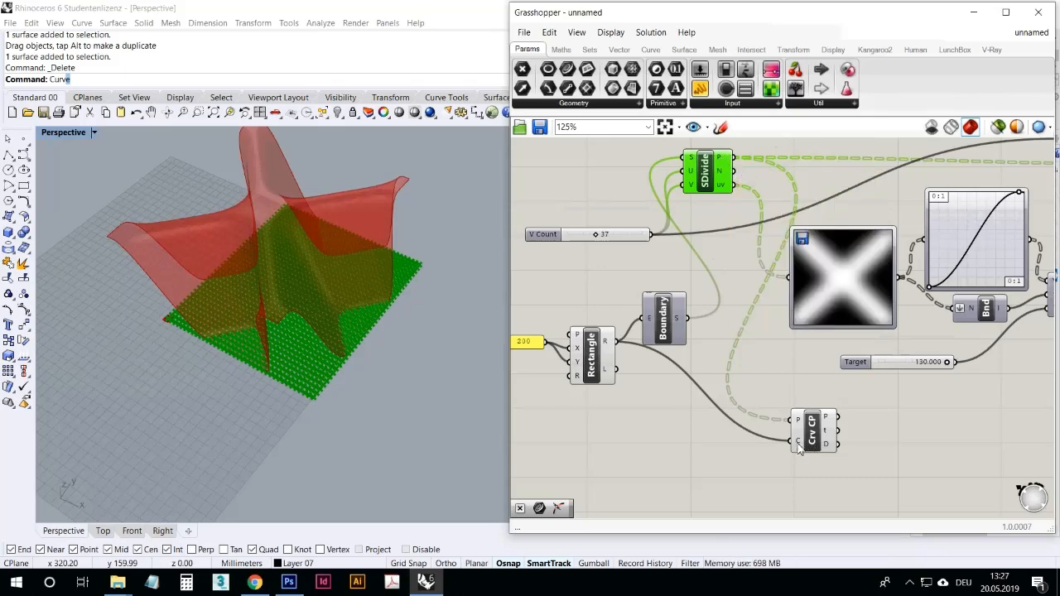
Highlight the Rectangle component, shifting it slightly down, and examine the grid points near its edges up close.
drag(591, 351, 595, 363)
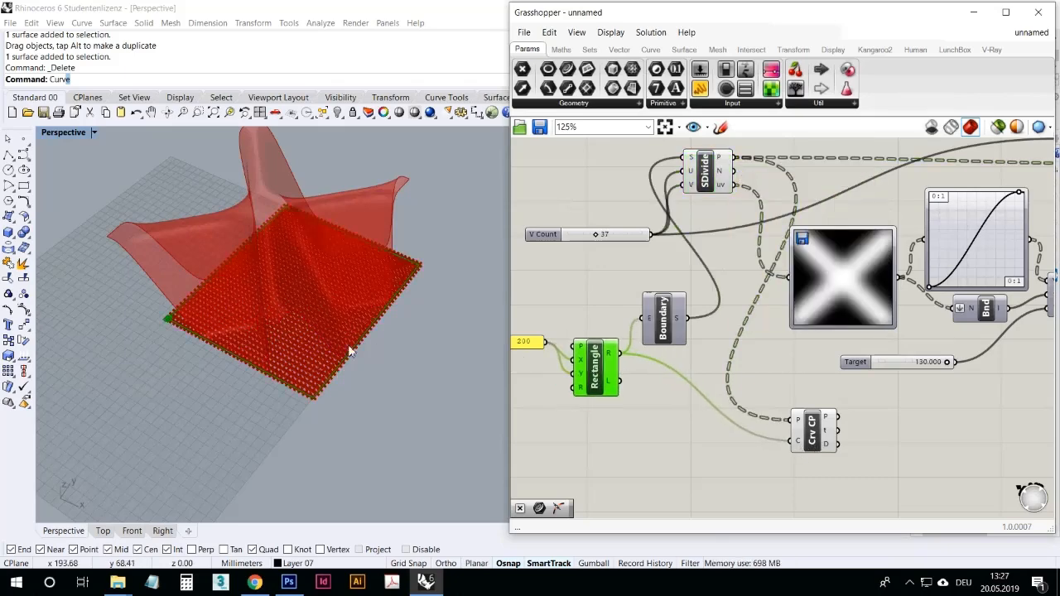
scroll(314, 372, up, 5)
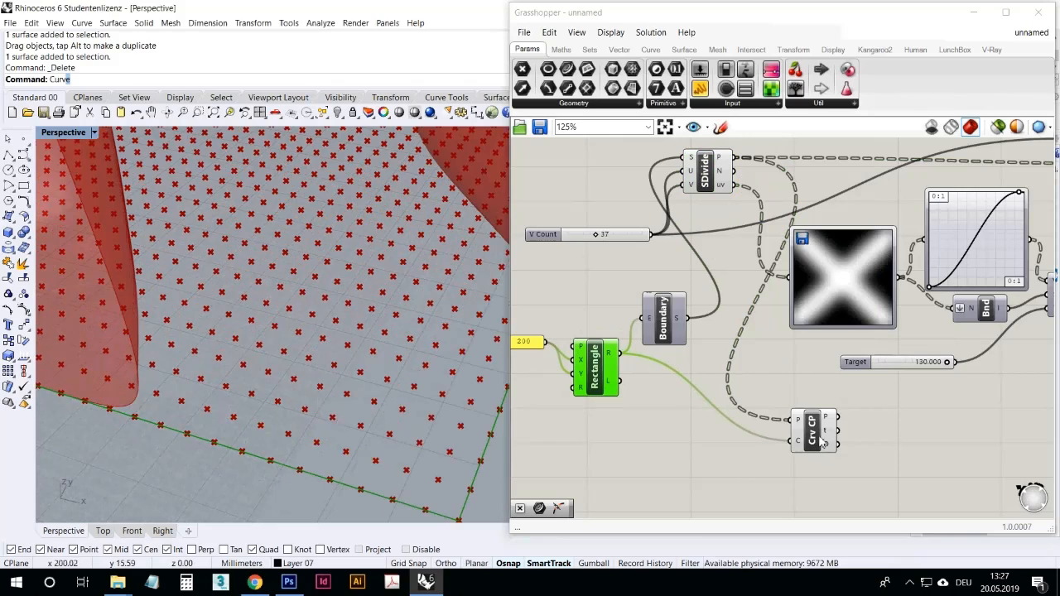
right_drag(371, 334, 282, 294)
scroll(281, 294, up, 2)
scroll(301, 279, up, 2)
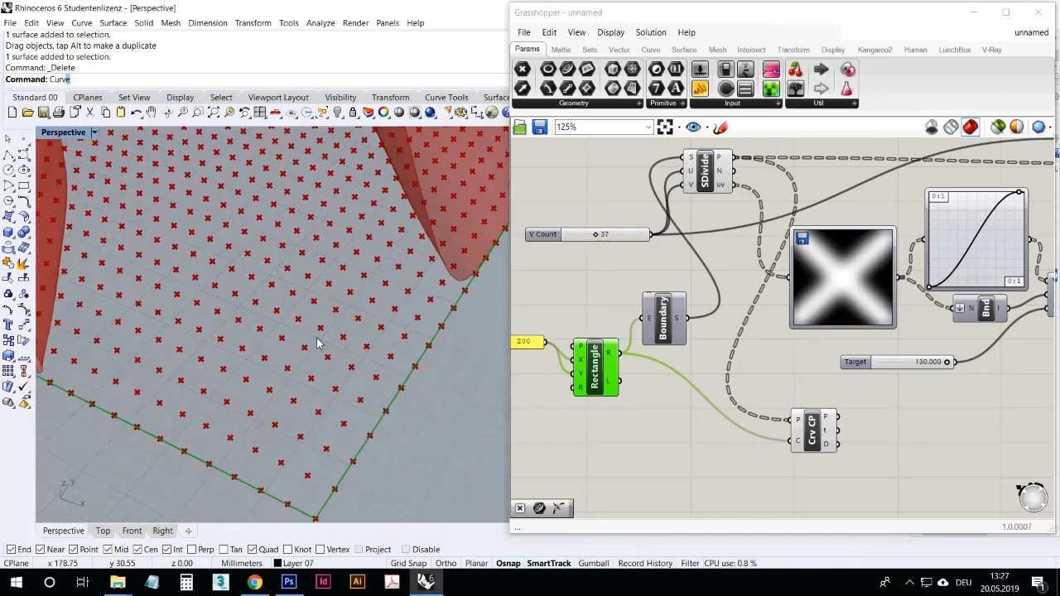
click(676, 461)
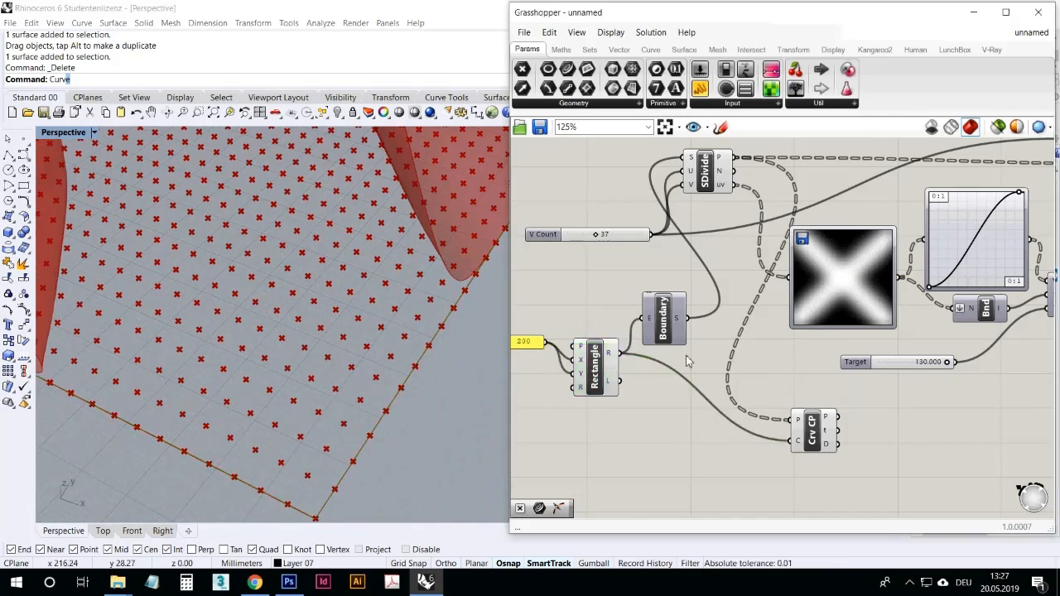
Add a Graph Mapper beside Curve Closest Point, set its graph type to Bezier, and feed it the Distance output.
mouse_move(833, 445)
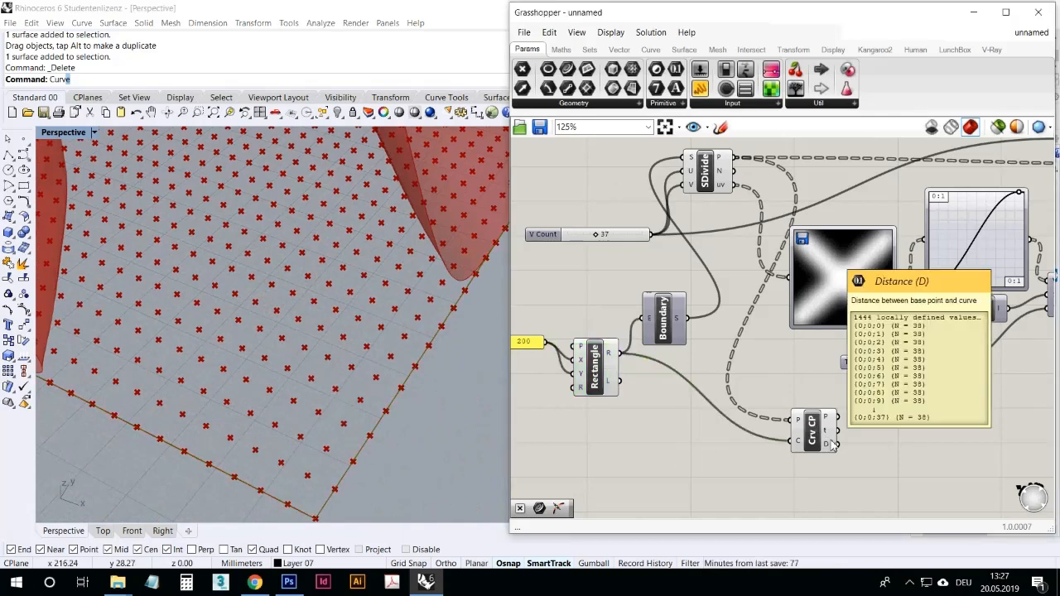
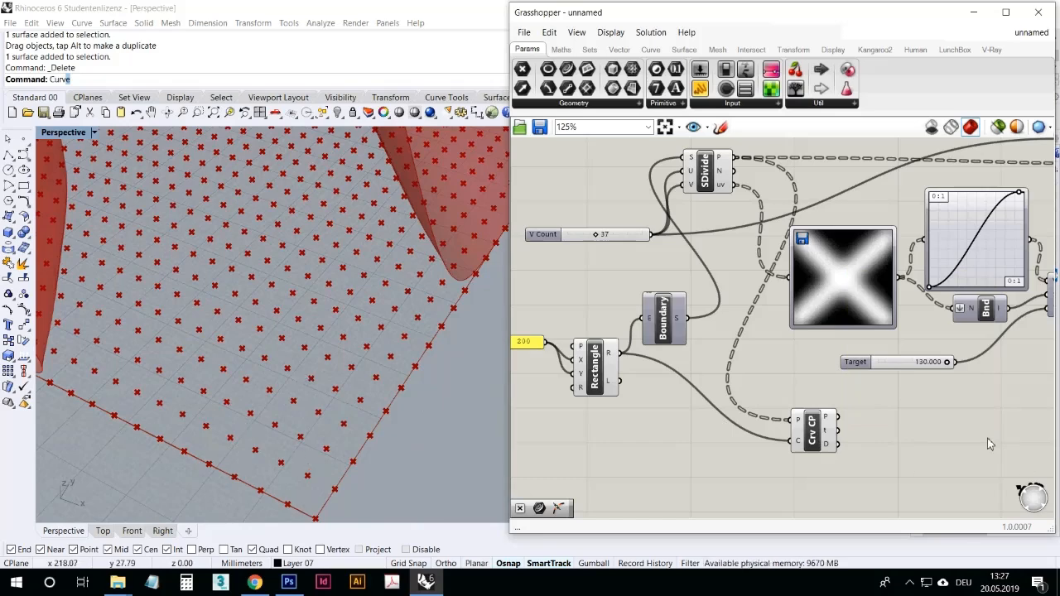
scroll(734, 390, down, 3)
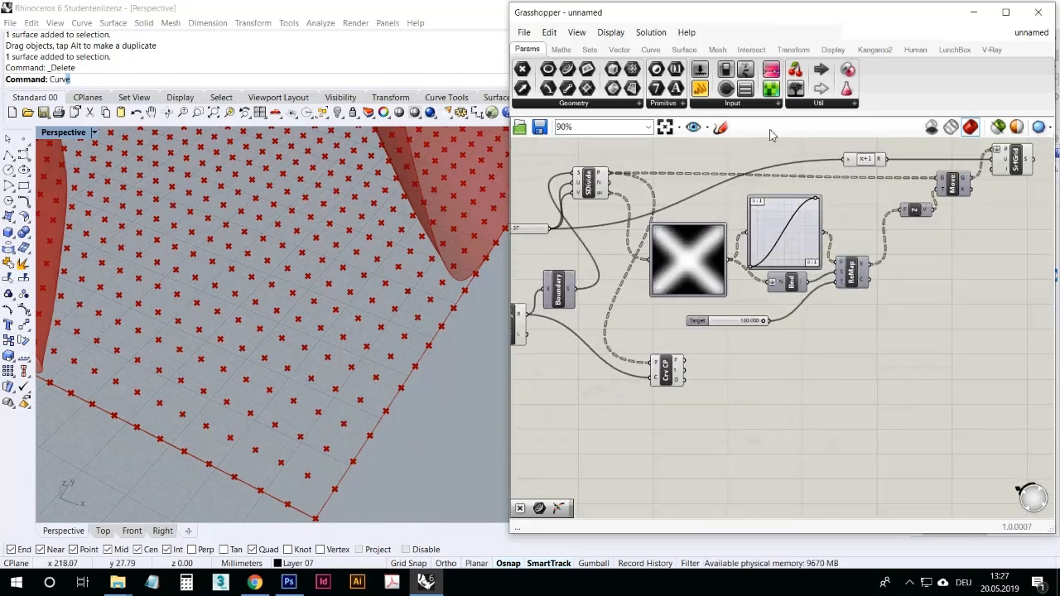
click(752, 103)
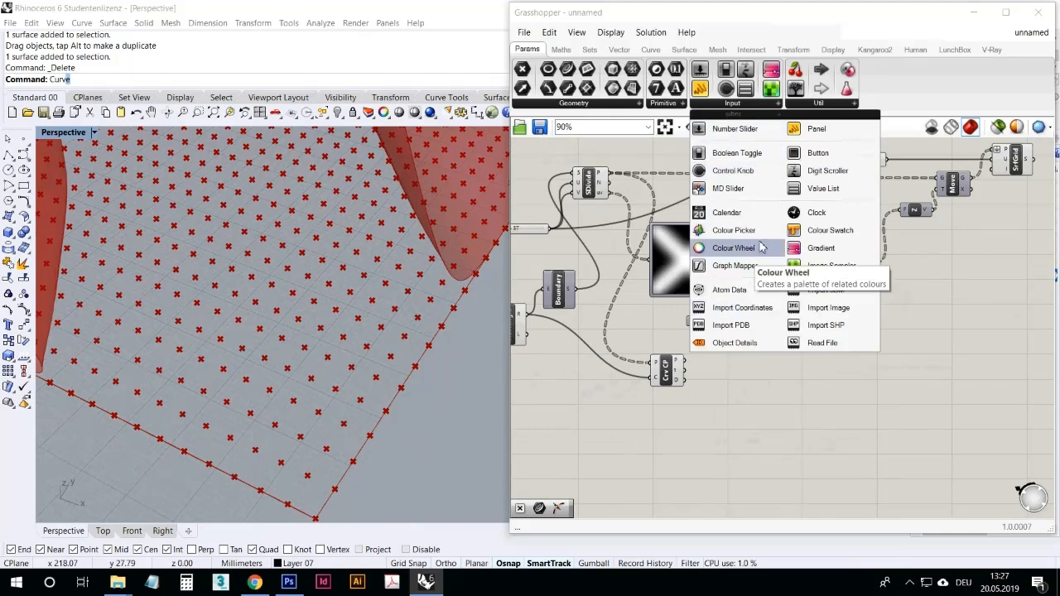
click(734, 265)
click(779, 373)
right_click(782, 375)
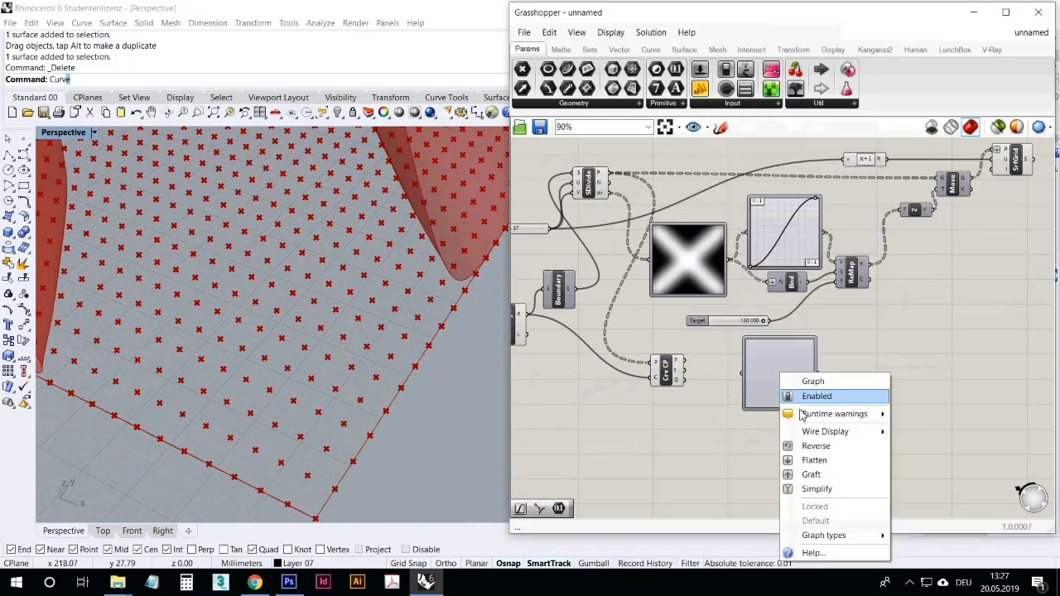
mouse_move(840, 535)
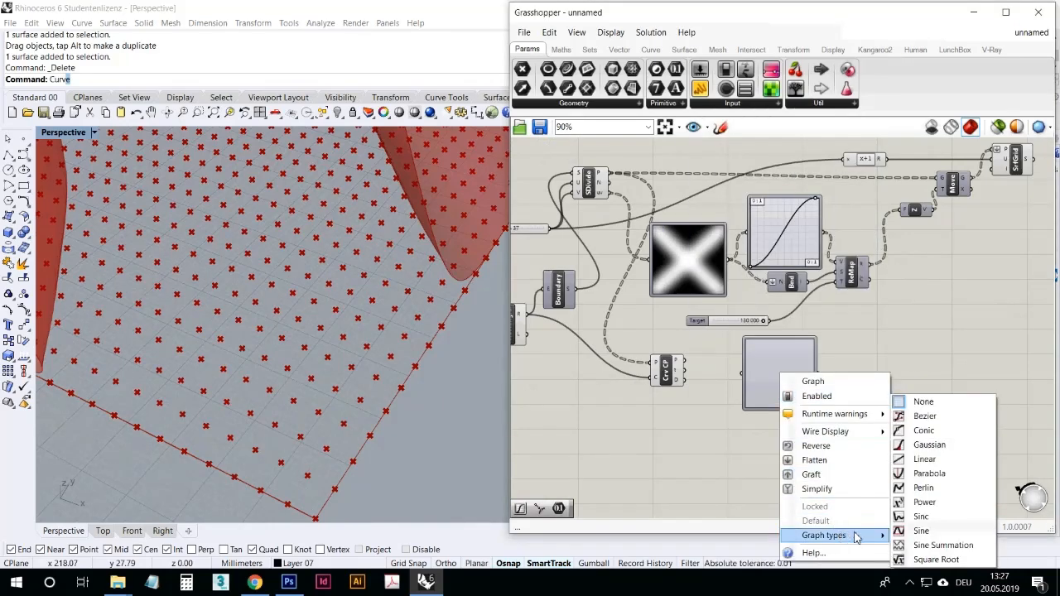
click(959, 424)
scroll(787, 398, up, 3)
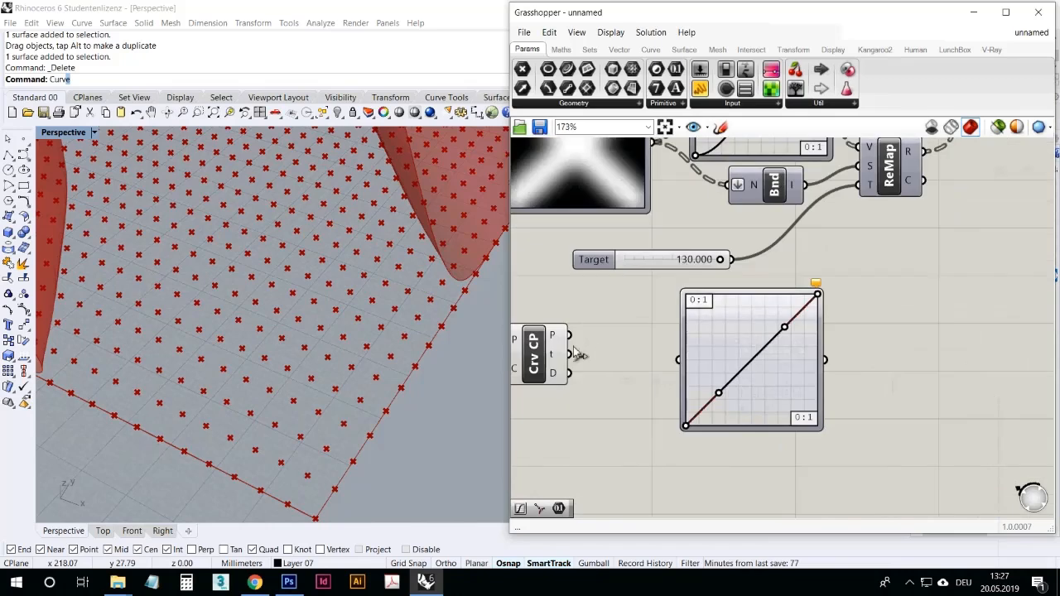
drag(570, 373, 679, 360)
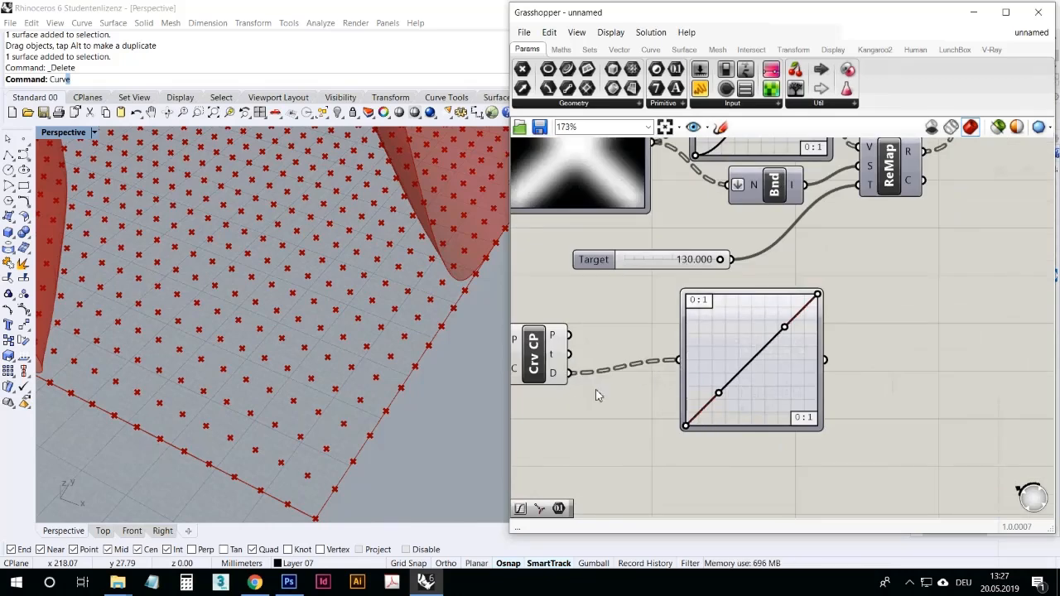
Shift the new Graph Mapper beside Curve Closest Point and shape its Bezier curve to start flat and rise steeply at the end.
drag(713, 369, 734, 441)
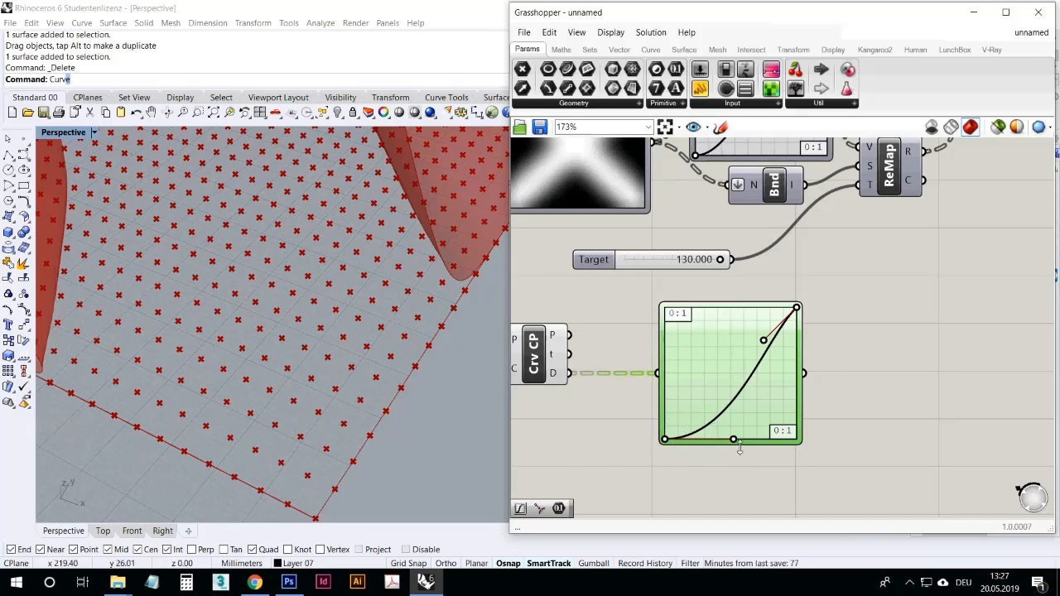
drag(734, 443, 840, 463)
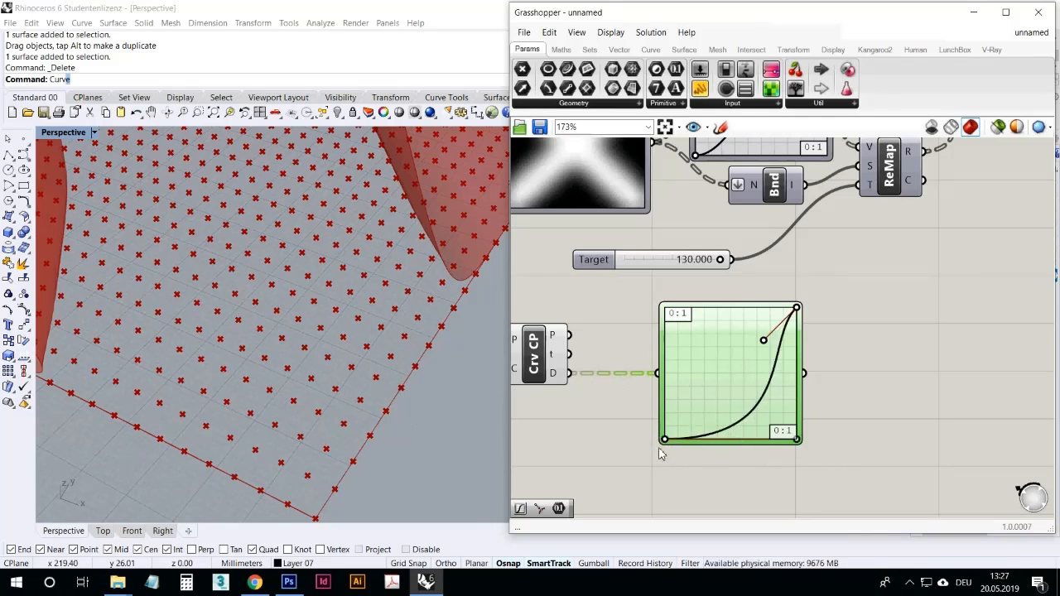
drag(767, 349, 812, 356)
scroll(697, 352, down, 3)
scroll(831, 291, up, 1)
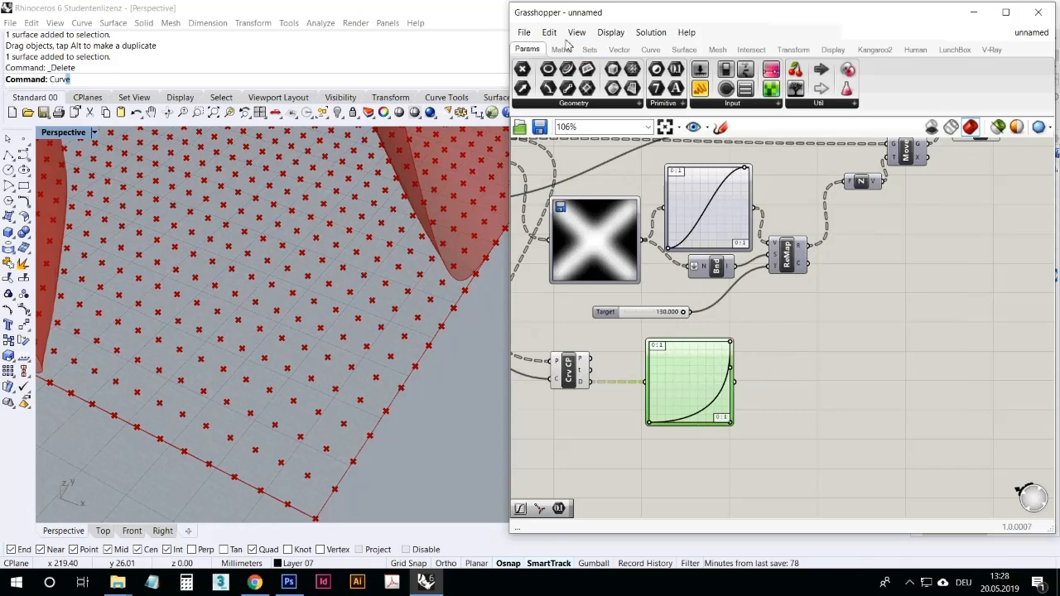
Add a Multiplication component combining the Remap result with the new Graph Mapper's output, and feed its result to Unit Z.
scroll(684, 397, up, 5)
scroll(746, 419, down, 6)
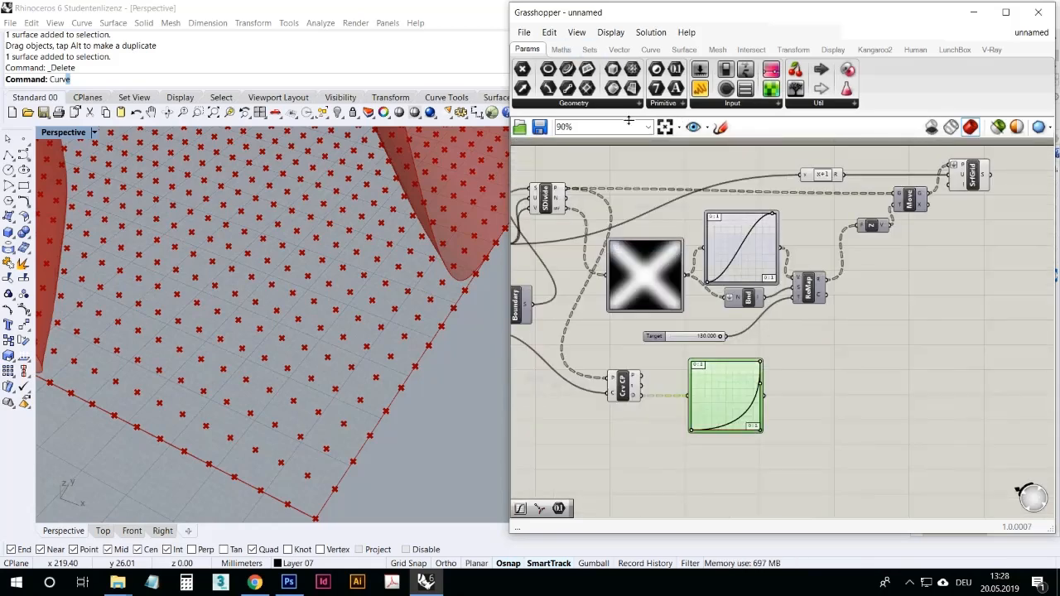
click(563, 50)
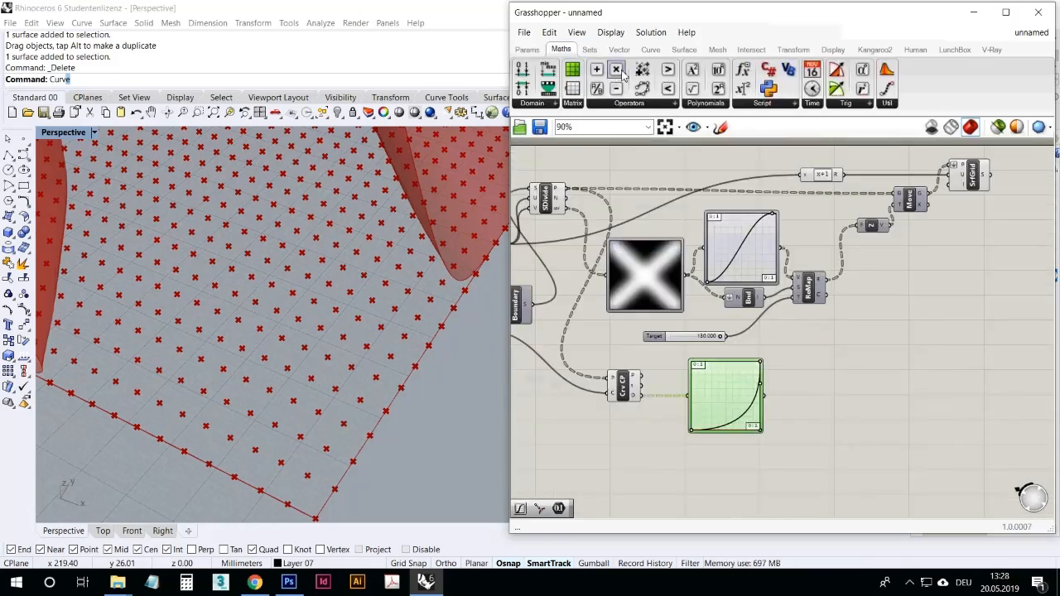
drag(619, 73, 877, 396)
drag(763, 397, 868, 383)
drag(878, 386, 880, 309)
drag(879, 309, 861, 238)
click(899, 266)
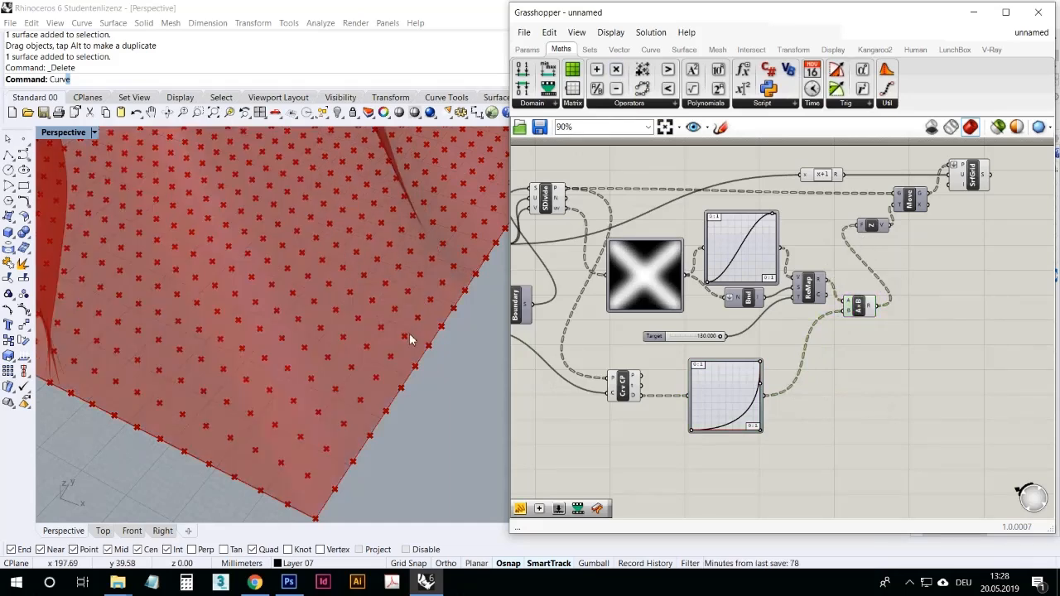
Turn off the preview of the Divide Surface component.
right_drag(409, 333, 390, 414)
scroll(391, 412, down, 8)
scroll(436, 349, up, 8)
right_drag(438, 346, 414, 327)
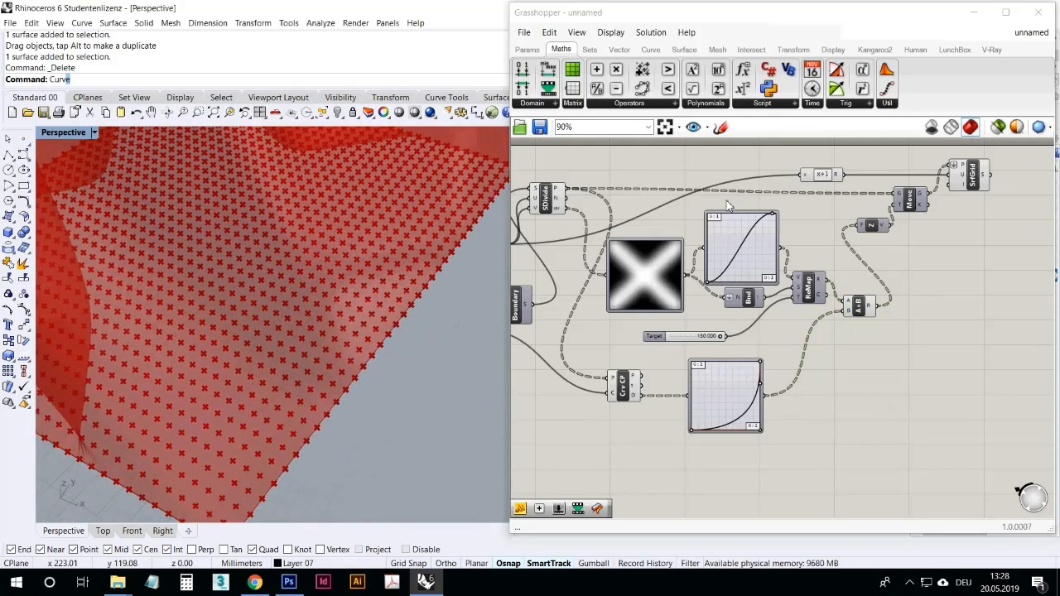
right_drag(587, 194, 691, 221)
click(653, 222)
right_click(653, 221)
click(676, 246)
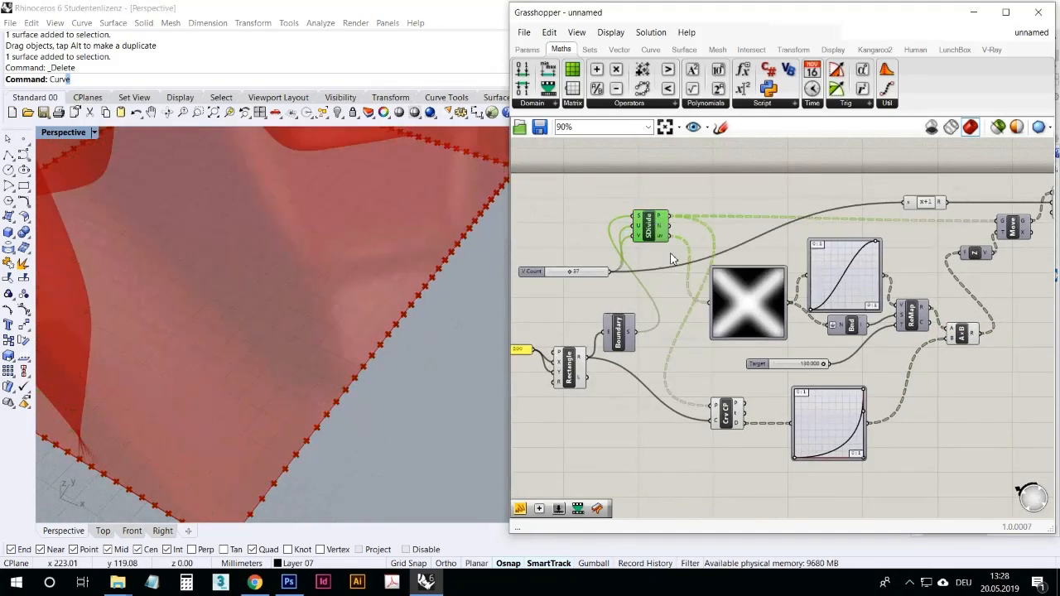
click(674, 314)
Feed Unit Z directly from the Remap result, bypassing the Multiplication component.
scroll(694, 271, down, 2)
scroll(866, 305, up, 3)
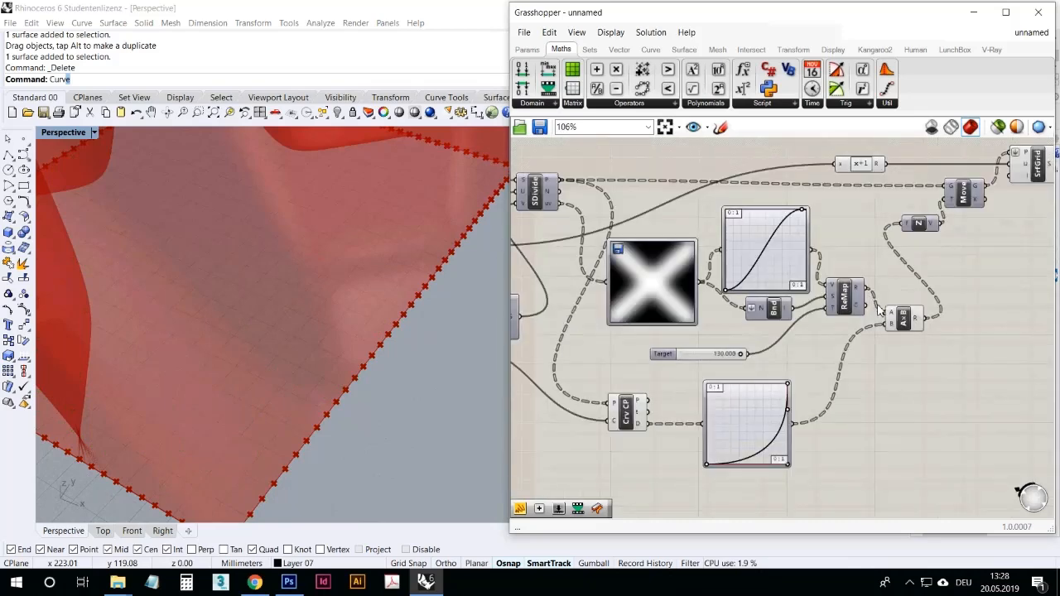
drag(870, 295, 897, 235)
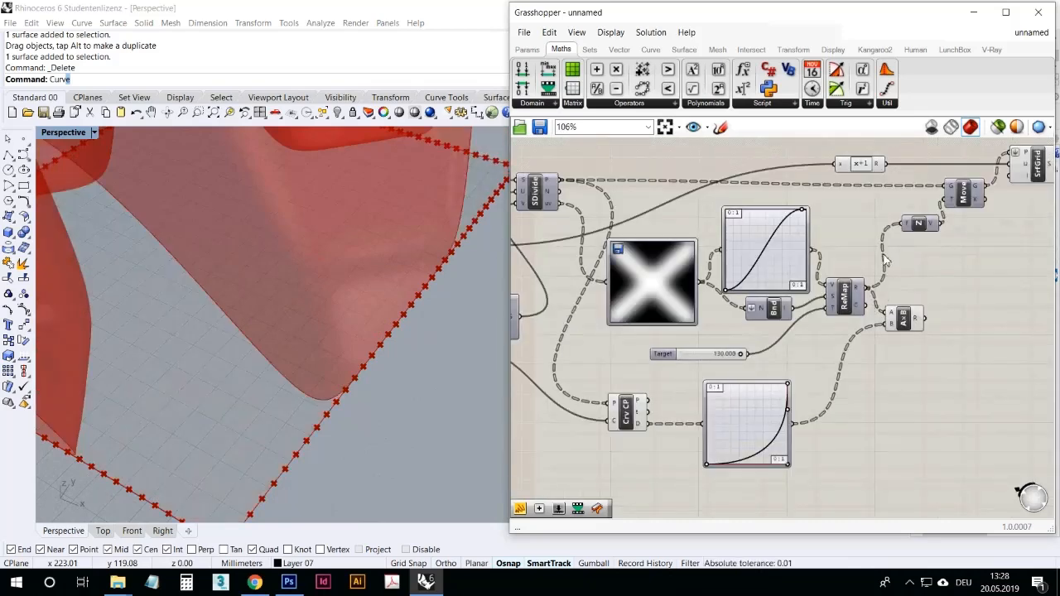
Turn off the preview of the Curve Closest Point component.
right_drag(677, 325, 820, 307)
click(769, 392)
right_click(702, 320)
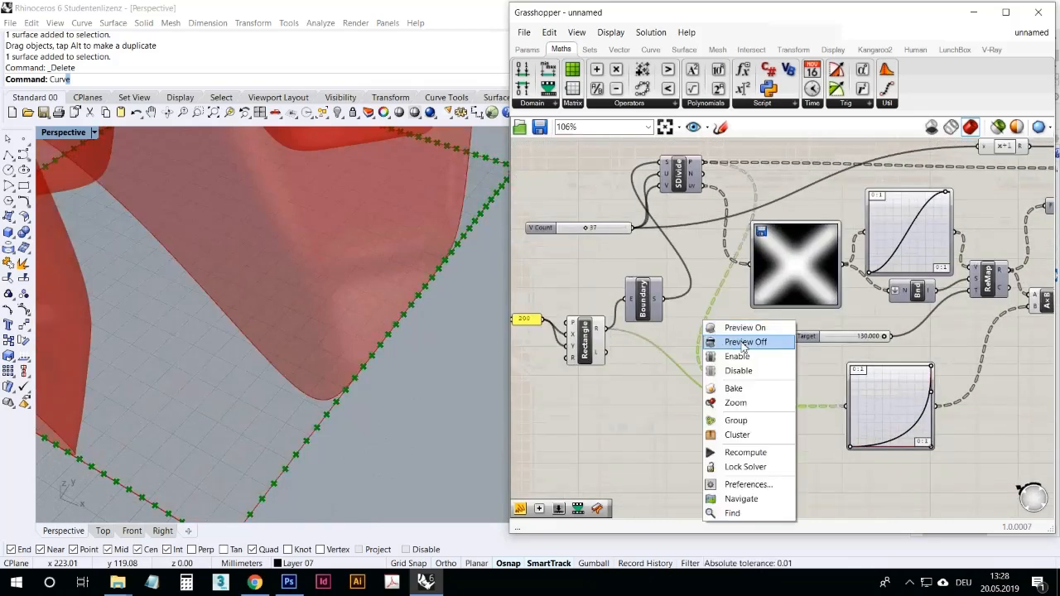
click(746, 340)
right_drag(789, 373, 718, 384)
Connect the Multiplication result back to Unit Z's factor input and inspect the surface along its edges.
scroll(317, 294, down, 8)
right_drag(807, 314, 730, 339)
right_drag(491, 270, 503, 326)
scroll(946, 341, up, 2)
right_drag(914, 344, 793, 329)
scroll(795, 267, down, 3)
drag(795, 312, 767, 227)
right_drag(314, 246, 274, 290)
click(729, 418)
right_drag(300, 352, 406, 420)
right_drag(310, 329, 379, 384)
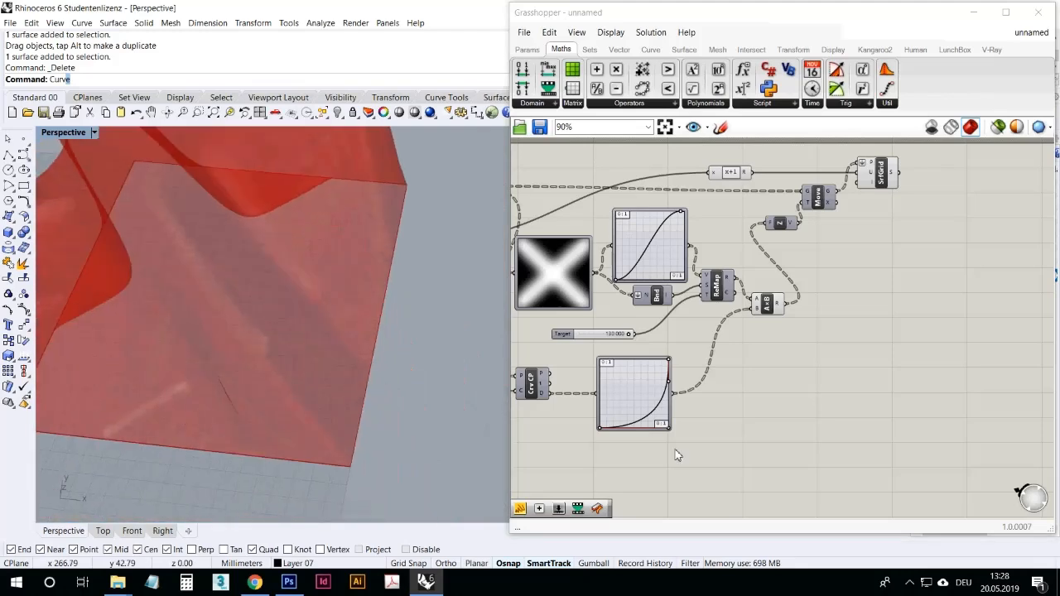
Set the upper X limit of the distance Graph Mapper's domain to 30 and check the surface near its edges.
scroll(727, 458, up, 4)
double_click(750, 333)
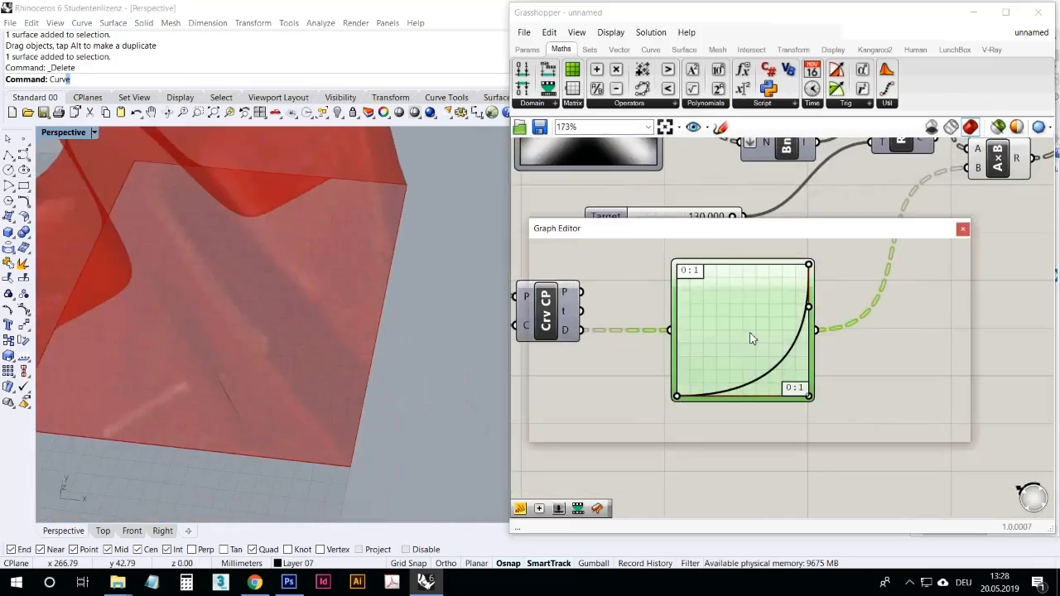
double_click(639, 274)
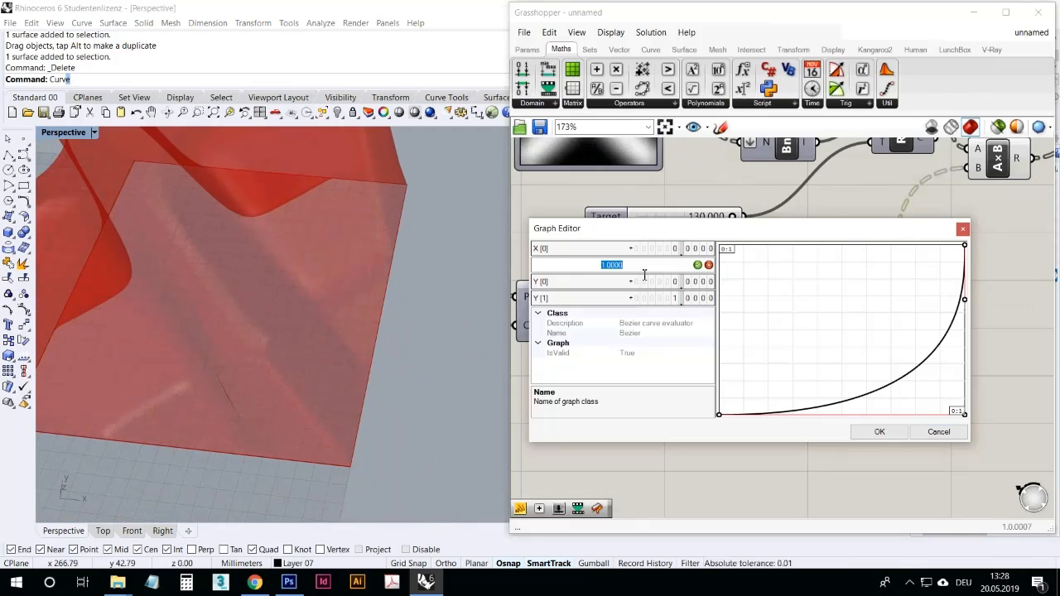
click(697, 266)
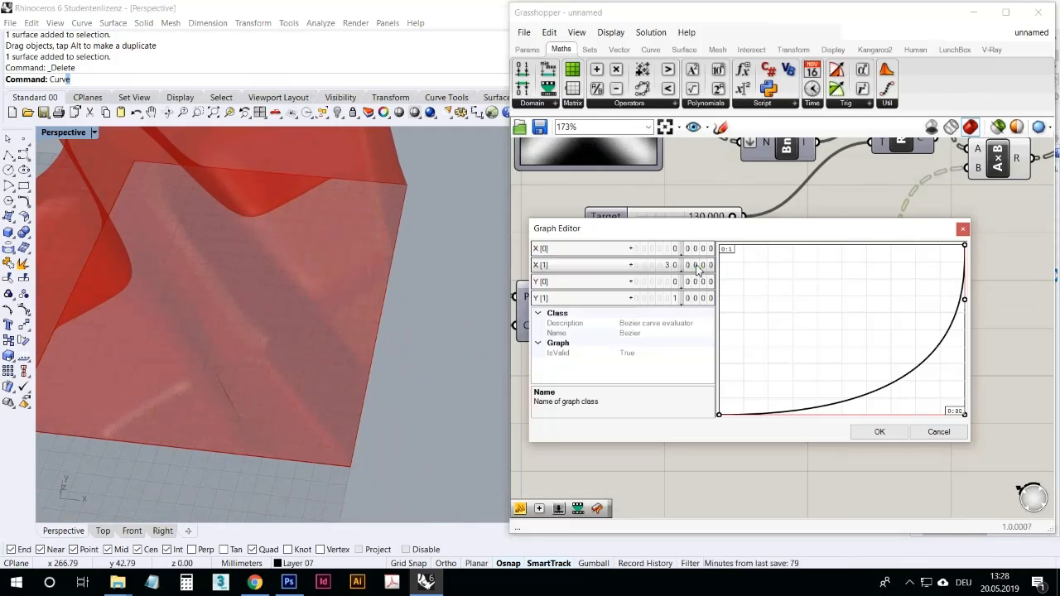
click(878, 432)
right_drag(331, 344, 282, 257)
scroll(295, 301, down, 7)
scroll(232, 317, up, 7)
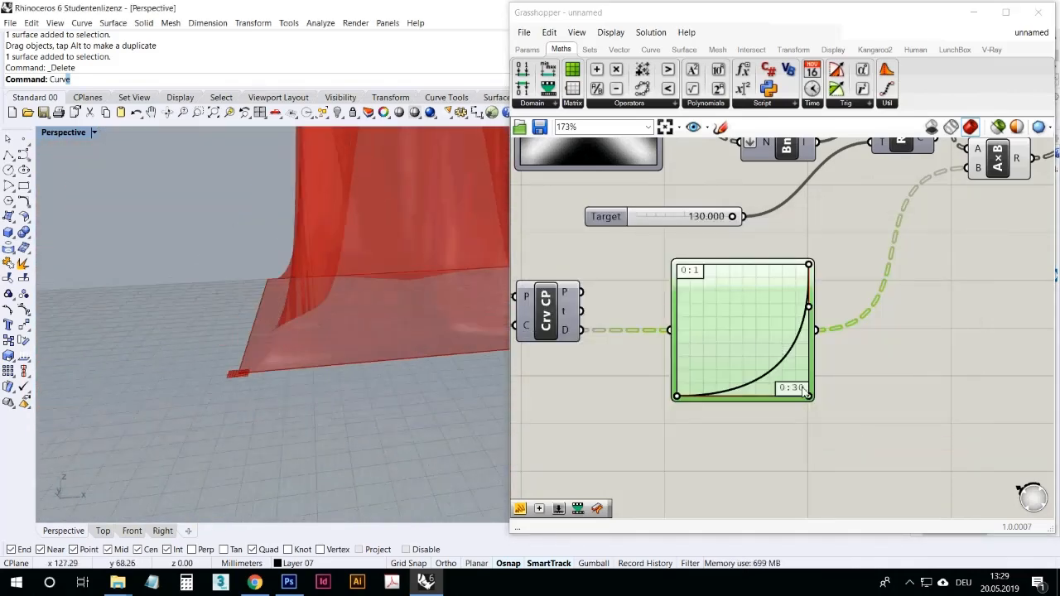
Set the Target slider to 122.486.
drag(810, 400, 822, 447)
right_drag(420, 269, 369, 369)
mouse_move(742, 225)
mouse_down()
mouse_move(708, 226)
mouse_move(737, 226)
mouse_up()
right_drag(464, 274, 528, 305)
scroll(816, 237, down, 3)
scroll(839, 302, up, 1)
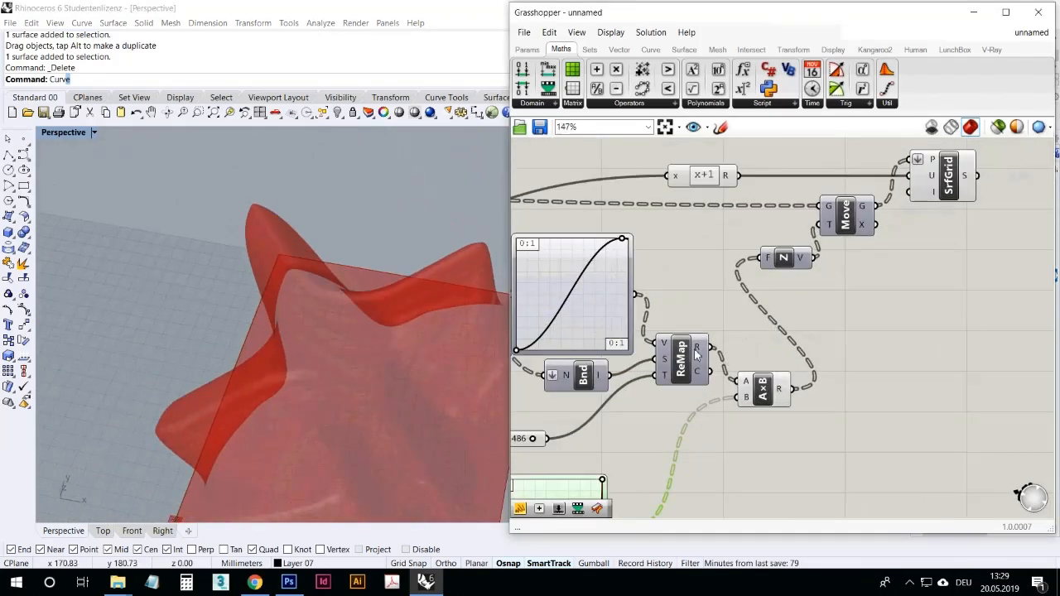
Compare the surface driven by the plain Remap result with the multiplied version, leaving the Multiplication result connected to Unit Z.
right_drag(368, 348, 324, 326)
drag(791, 389, 777, 263)
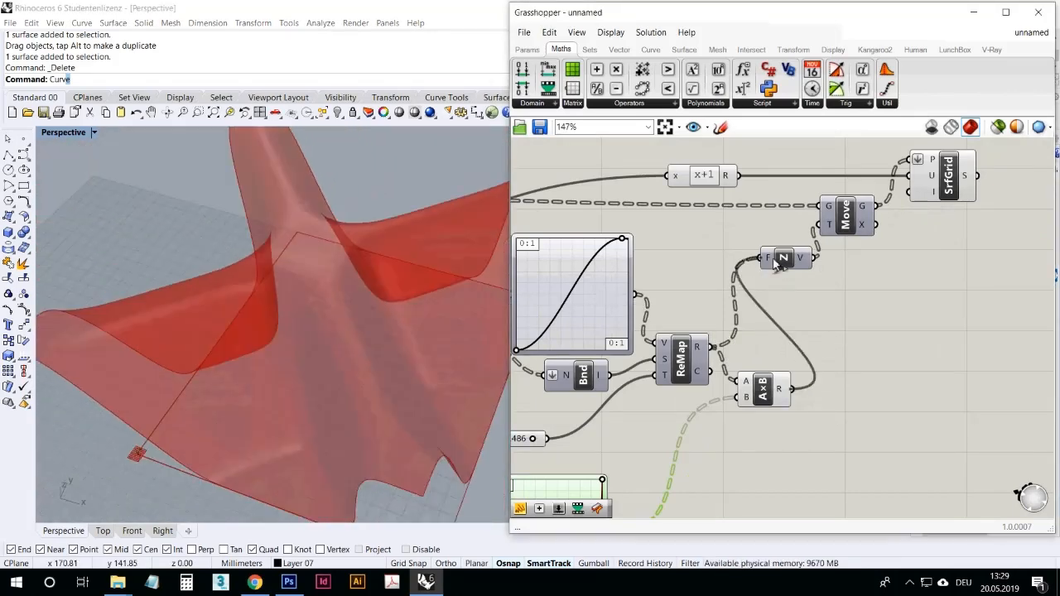
right_drag(407, 310, 388, 364)
right_drag(689, 306, 940, 308)
right_drag(443, 414, 418, 334)
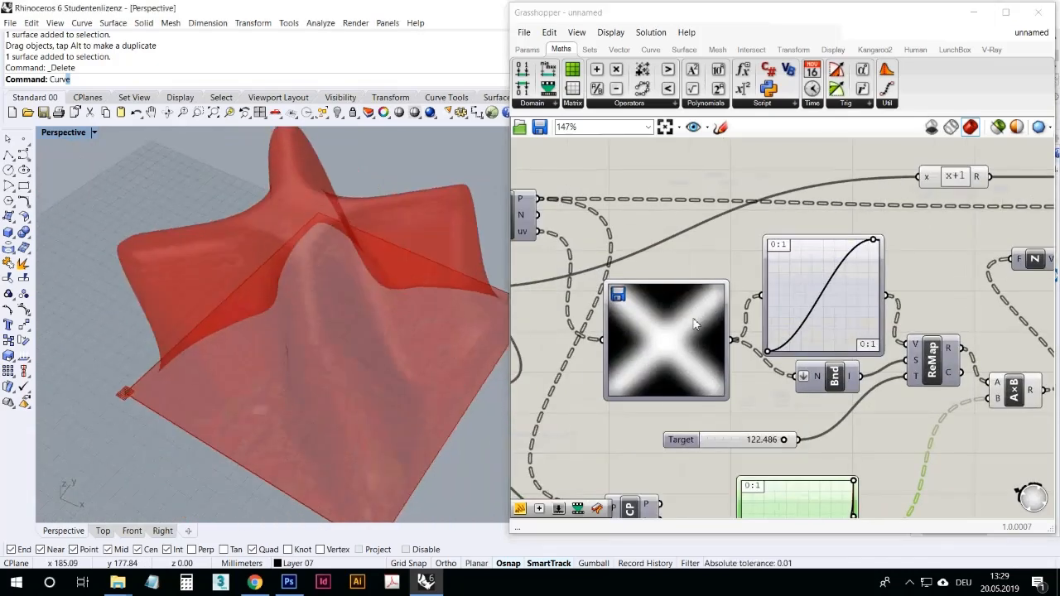
Add a brep Contour component below Surface From Points and connect the surface output to its shape input.
scroll(694, 325, down, 4)
scroll(874, 330, up, 4)
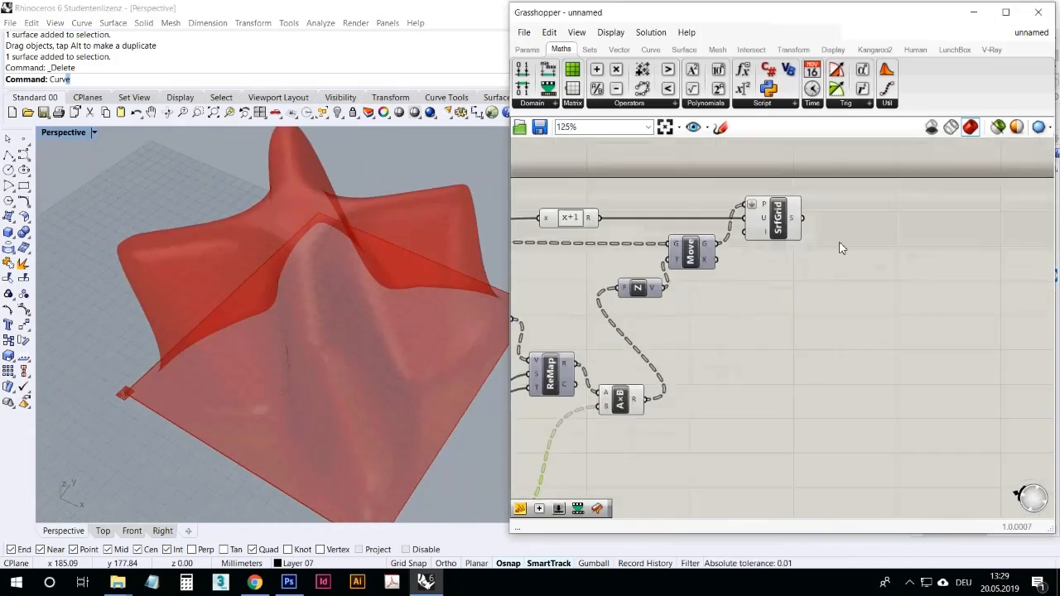
click(778, 230)
click(737, 345)
right_drag(741, 357, 894, 315)
scroll(845, 349, down, 2)
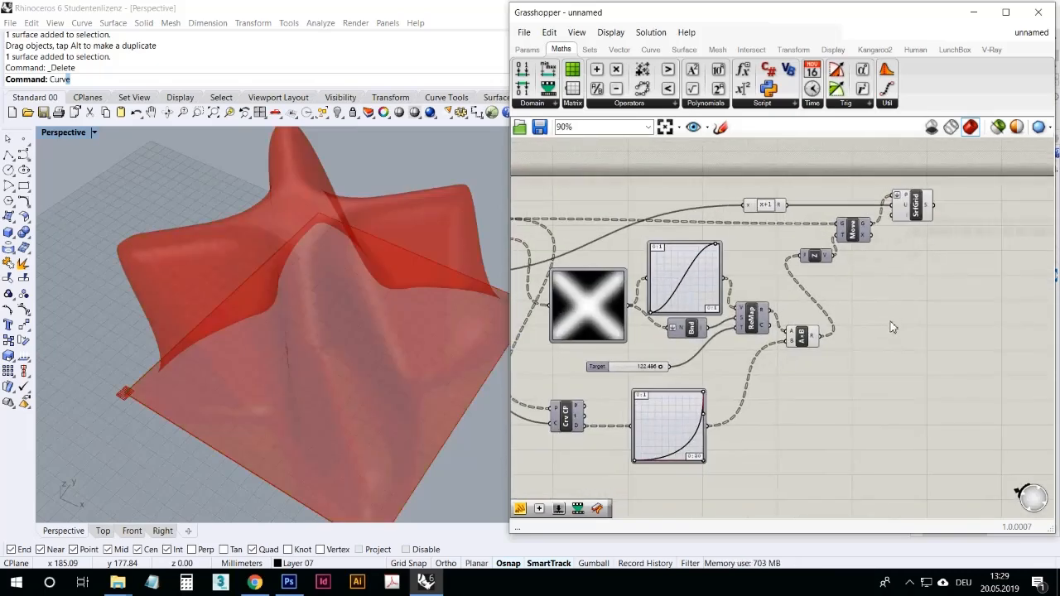
double_click(893, 327)
text(contr)
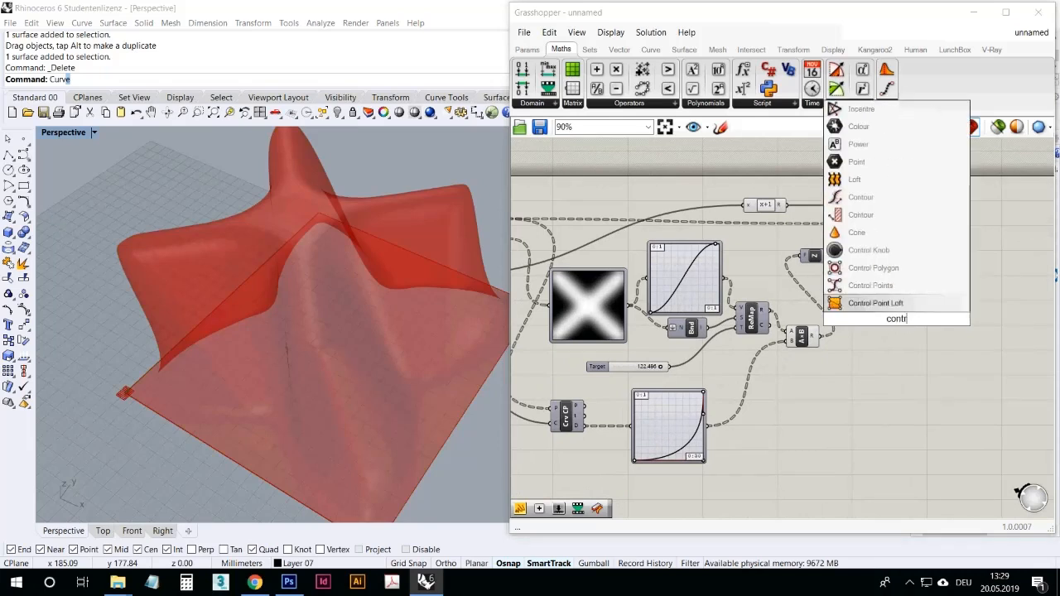
click(861, 215)
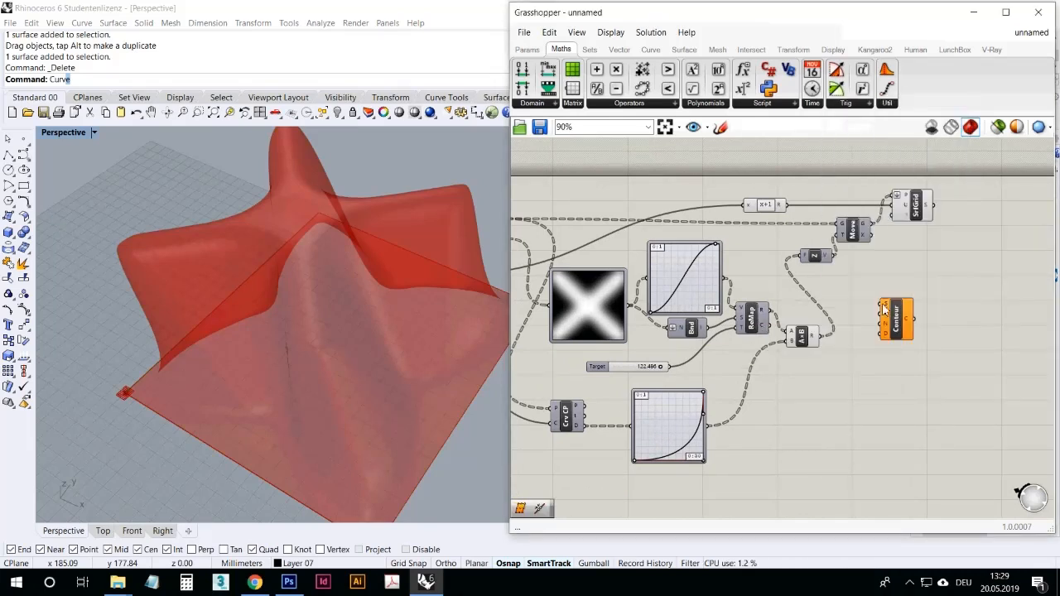
click(908, 318)
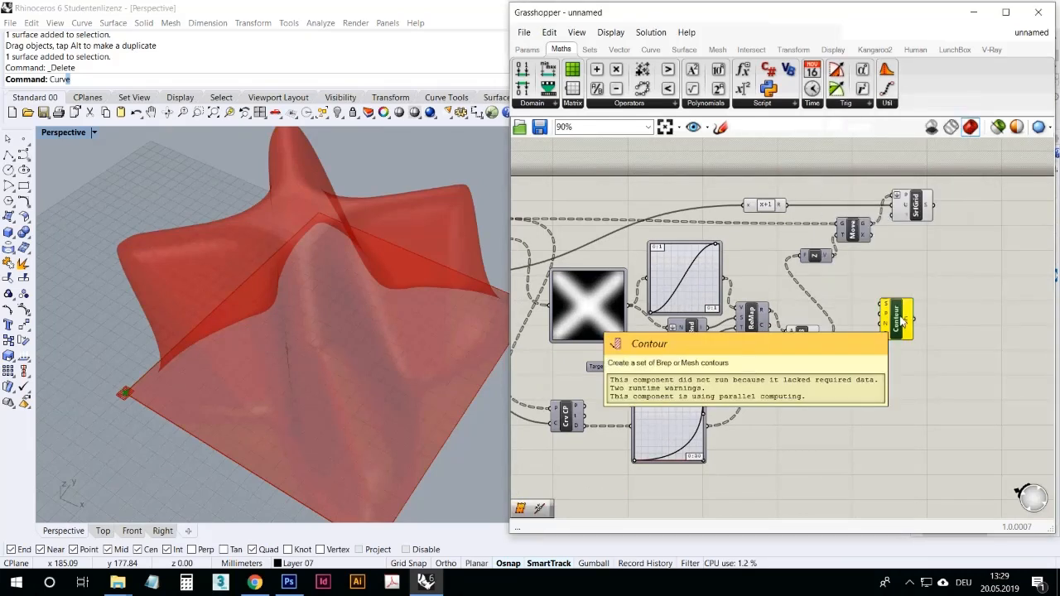
drag(934, 204, 984, 325)
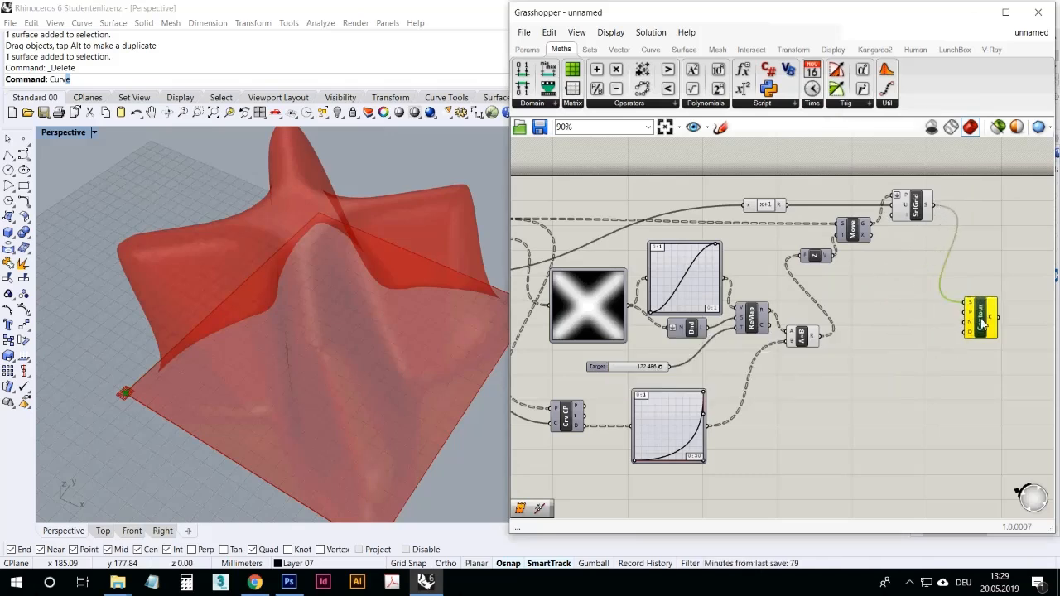
Add a number slider beside the Contour component and connect it to the Distance input.
scroll(983, 324, up, 3)
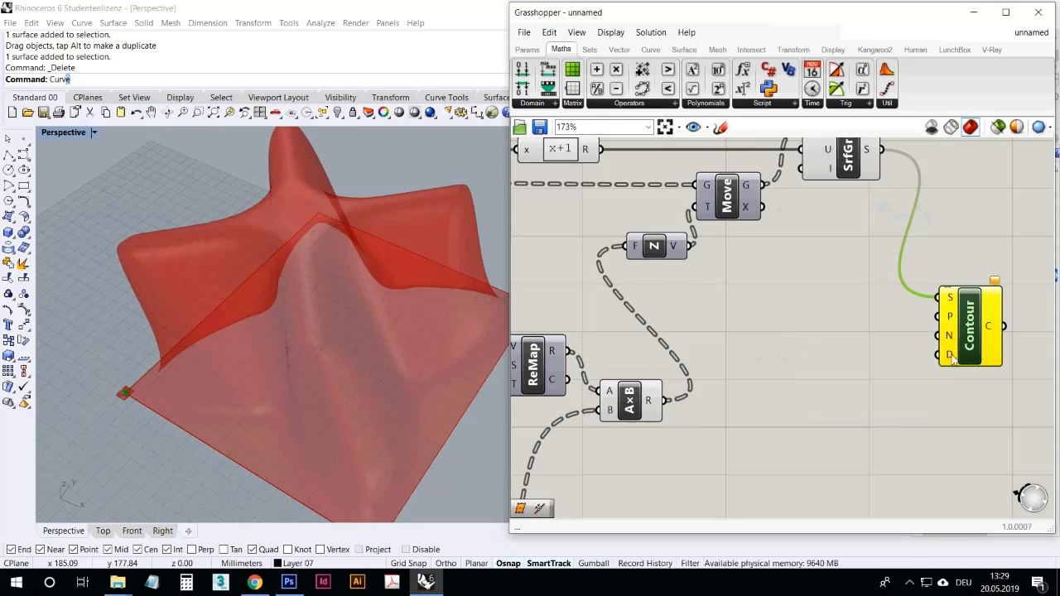
click(540, 53)
drag(860, 352, 938, 355)
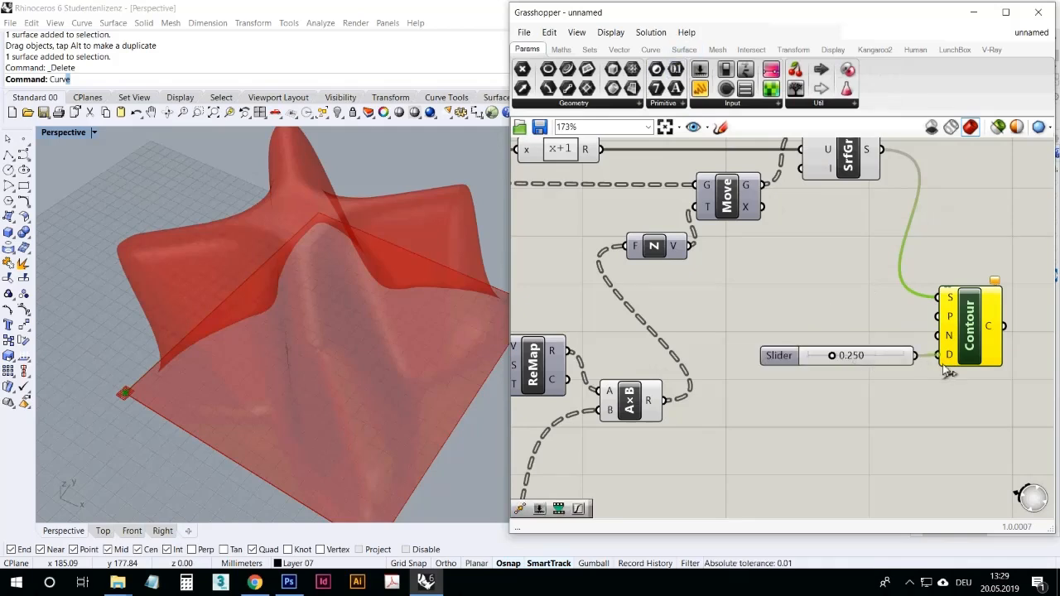
Set both the upper limit and the value of the Contour component's Distance slider to 10.
click(934, 415)
click(840, 357)
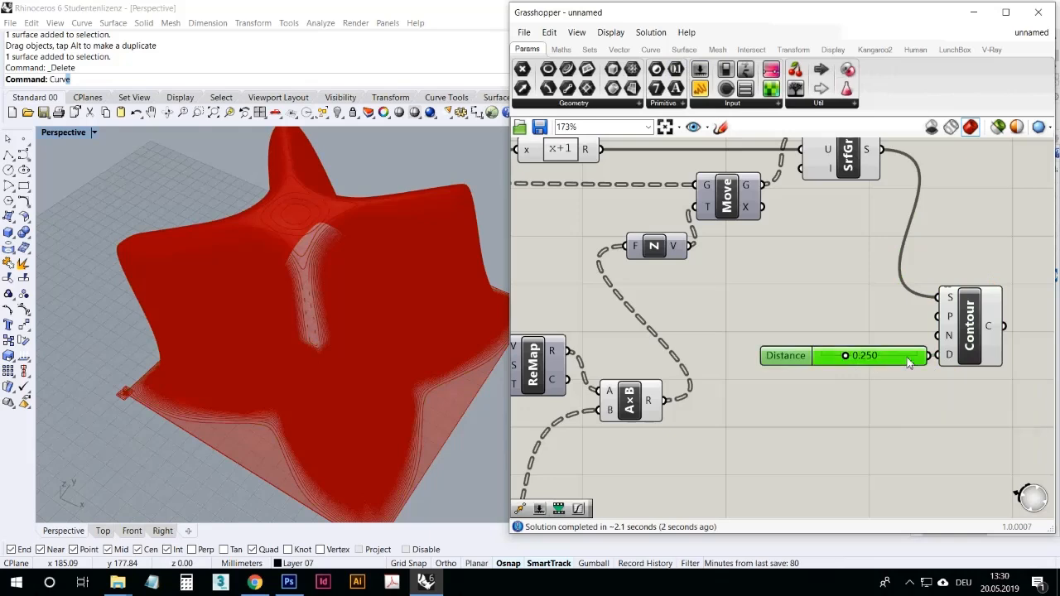
click(956, 314)
right_click(882, 355)
click(907, 403)
double_click(932, 443)
text(10)
click(993, 442)
drag(850, 510, 1015, 519)
click(931, 538)
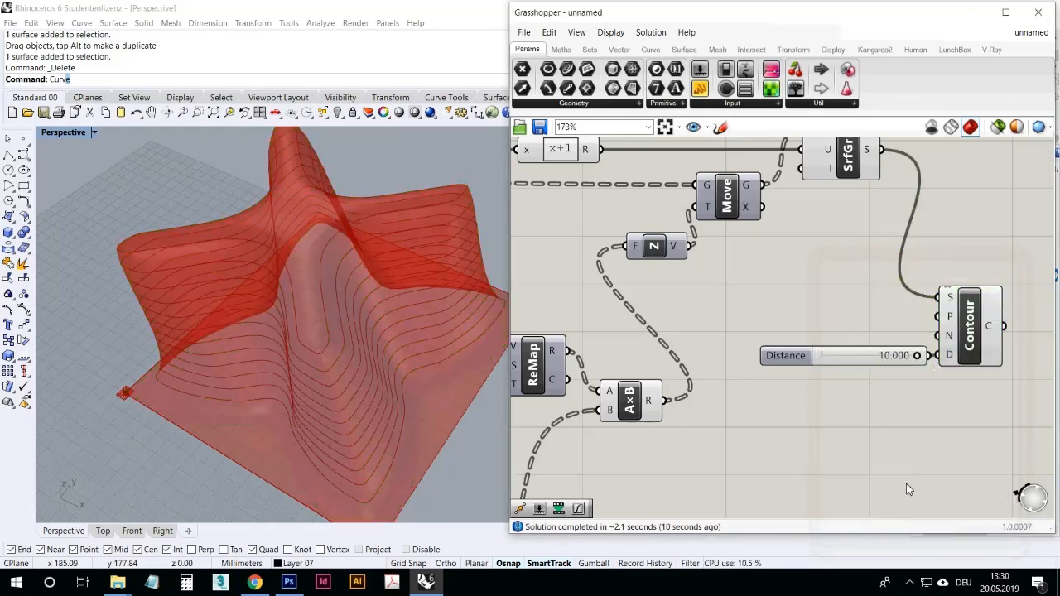
Examine the contour curves on the surface from several angles and review the component chain from rectangle to Contour.
click(968, 358)
right_drag(265, 331, 316, 365)
click(782, 323)
scroll(883, 361, down, 2)
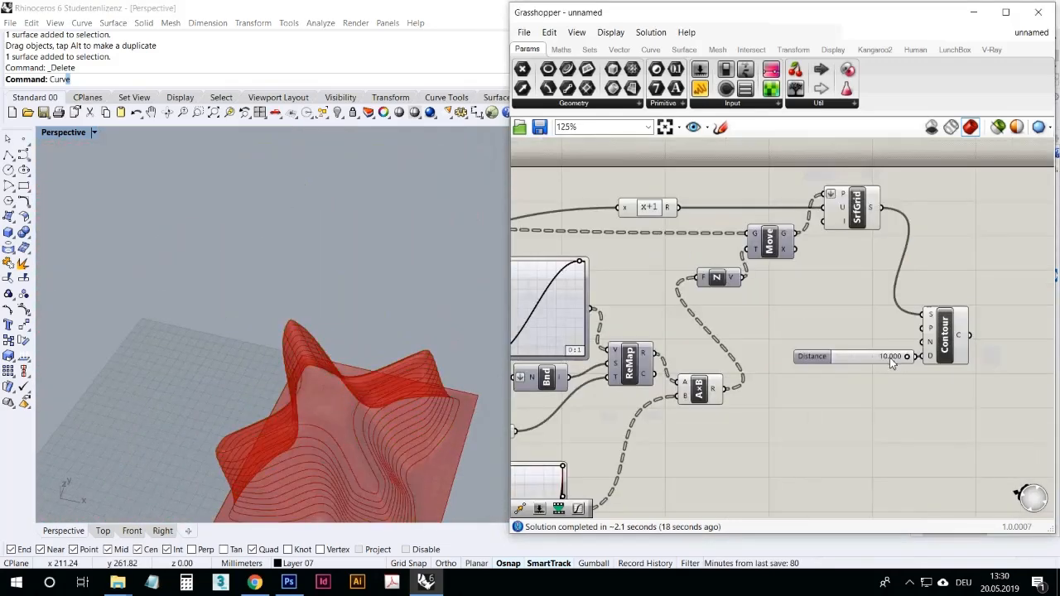
scroll(991, 379, up, 3)
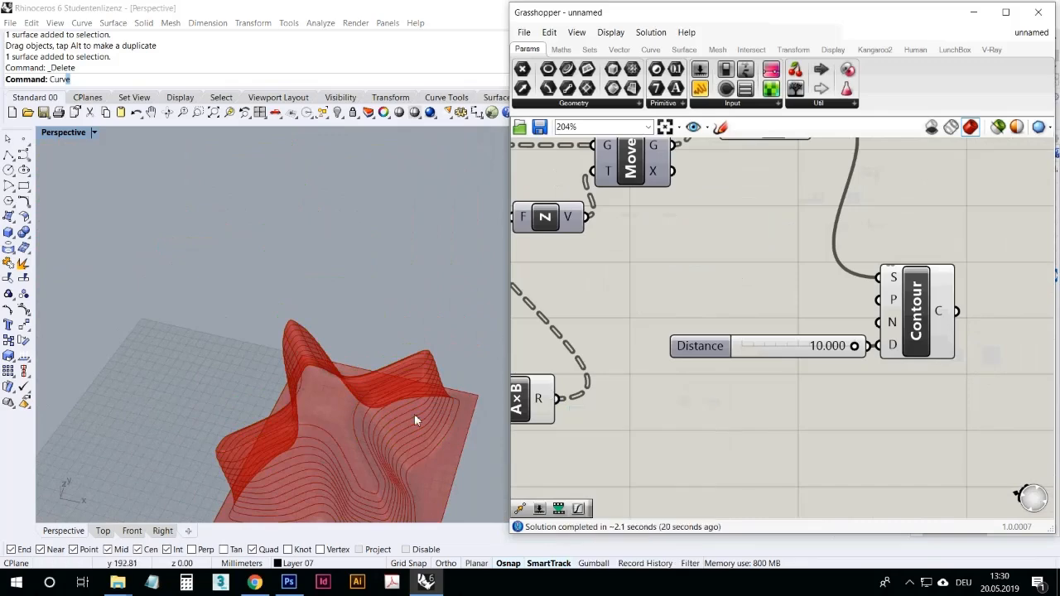
drag(903, 379, 658, 266)
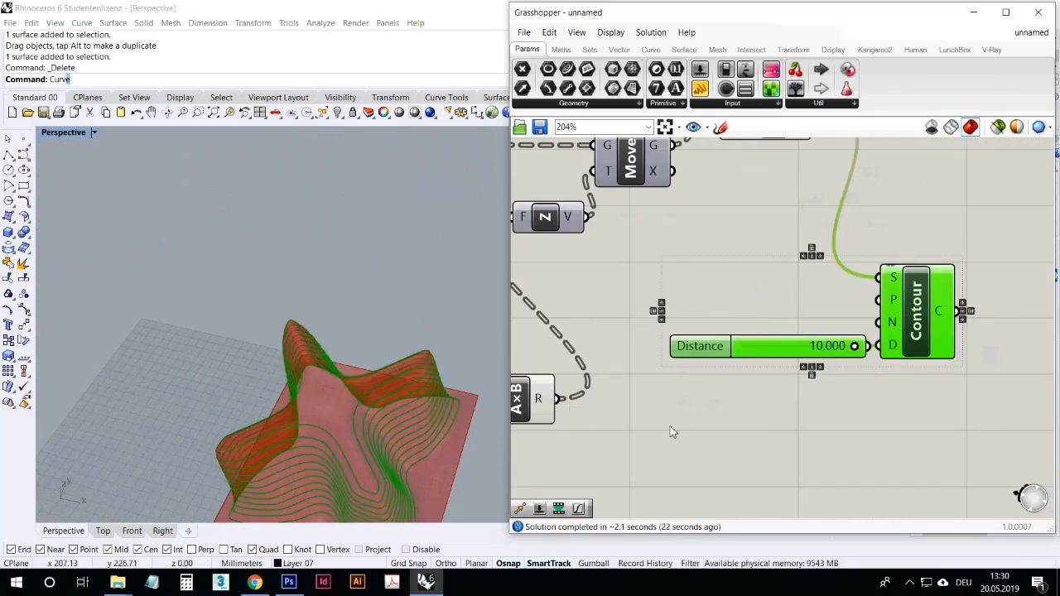
click(710, 414)
scroll(886, 356, down, 3)
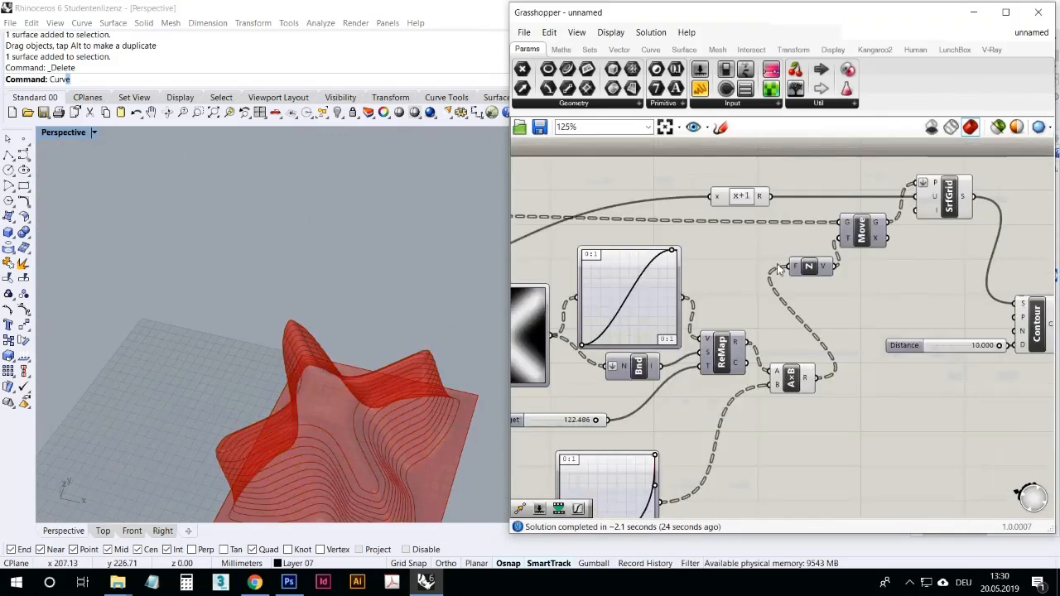
scroll(845, 238, down, 4)
scroll(843, 241, up, 2)
right_drag(828, 255, 917, 269)
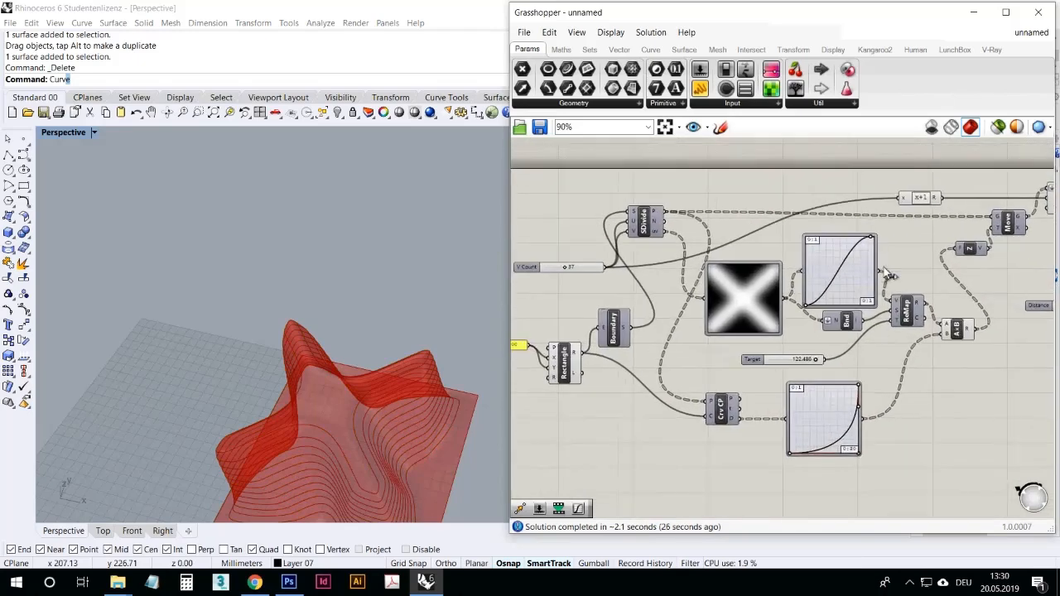
scroll(775, 258, down, 1)
right_drag(778, 260, 763, 262)
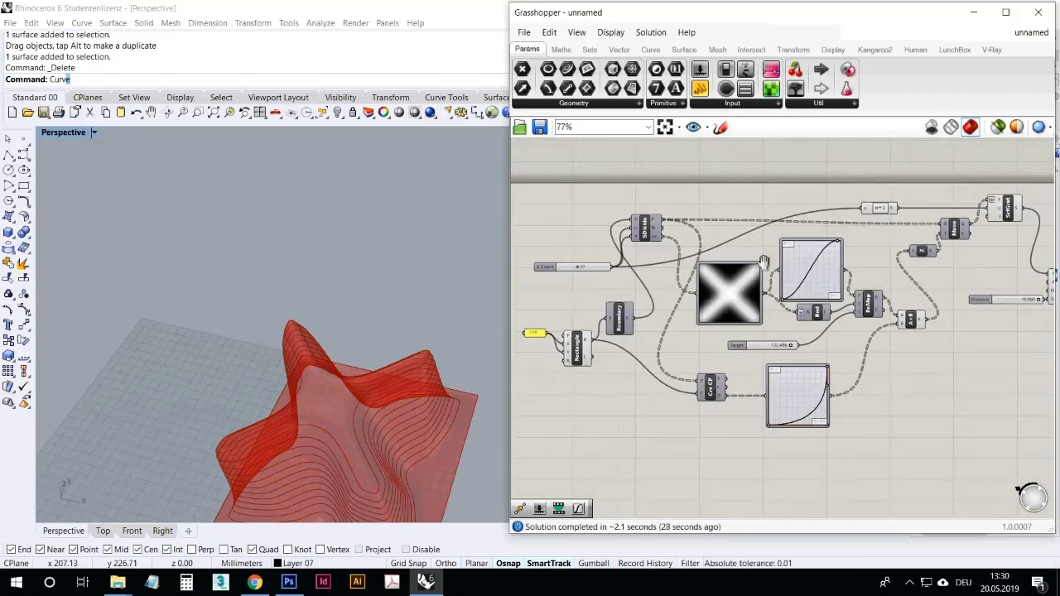
right_drag(379, 378, 306, 399)
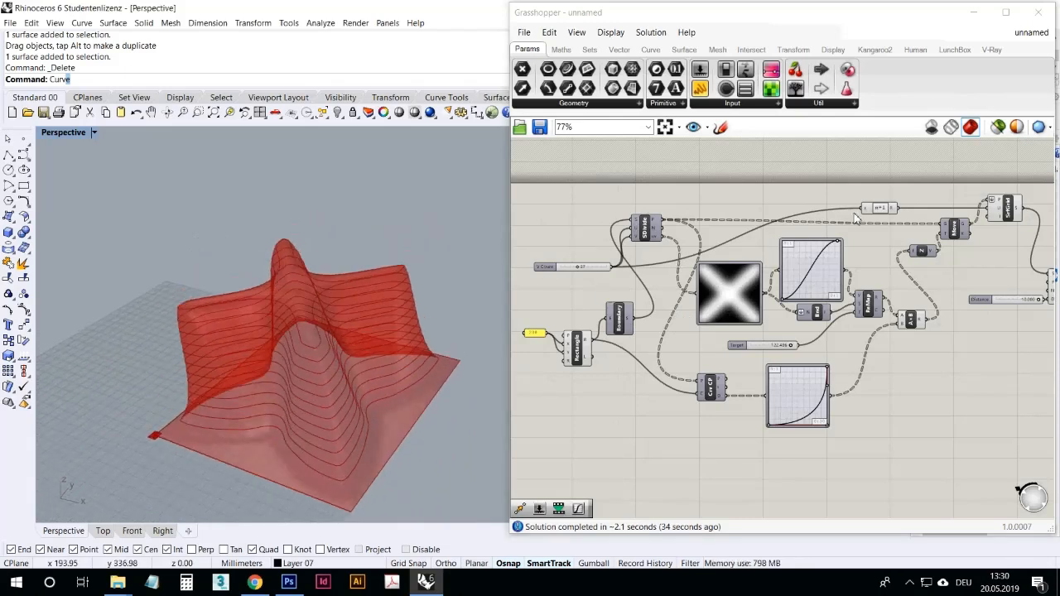
Tidy the definition by shifting the ReMap component, the A×B multiplication and the rectangle's yellow input panel slightly downward.
right_drag(824, 281, 864, 286)
click(864, 285)
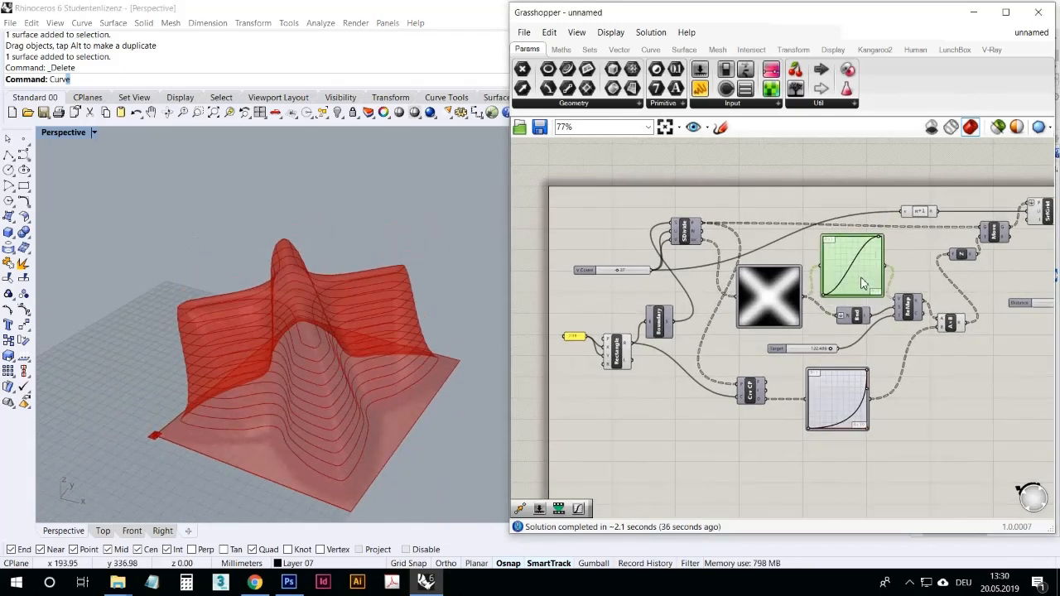
drag(899, 308, 902, 317)
drag(966, 329, 971, 341)
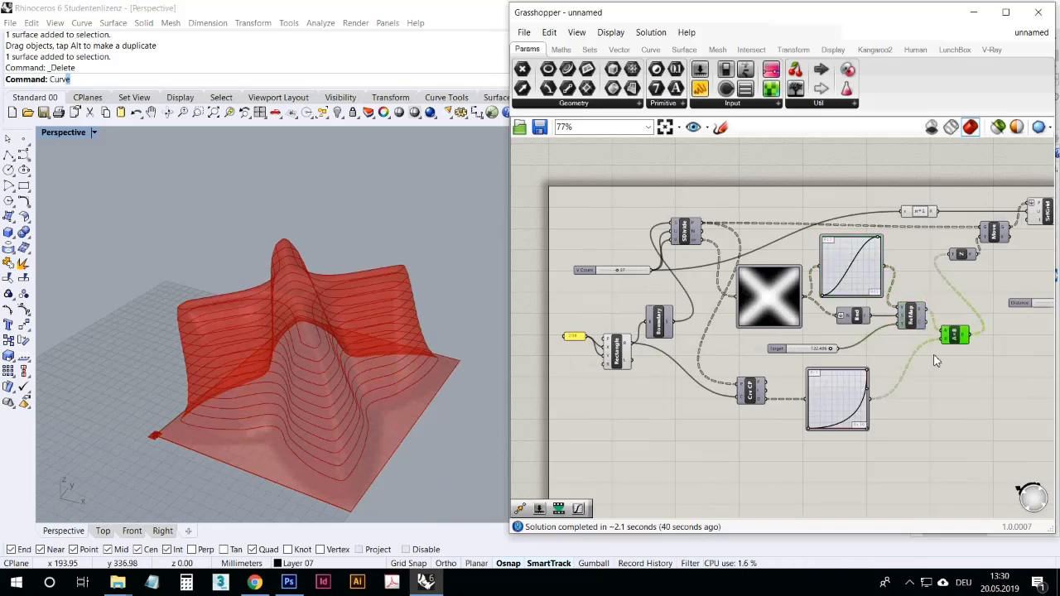
drag(569, 341, 569, 352)
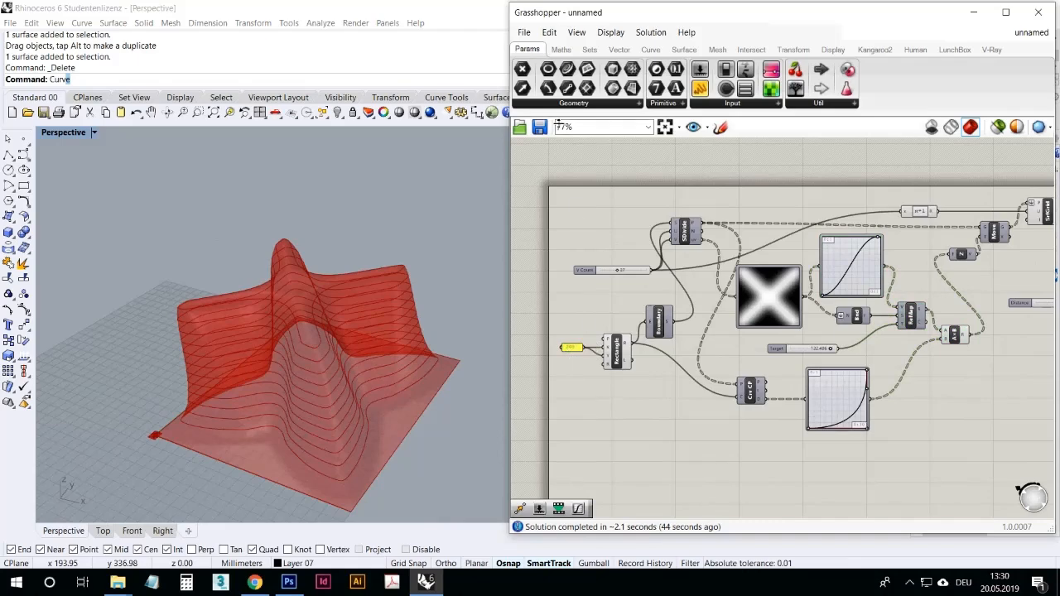
click(910, 584)
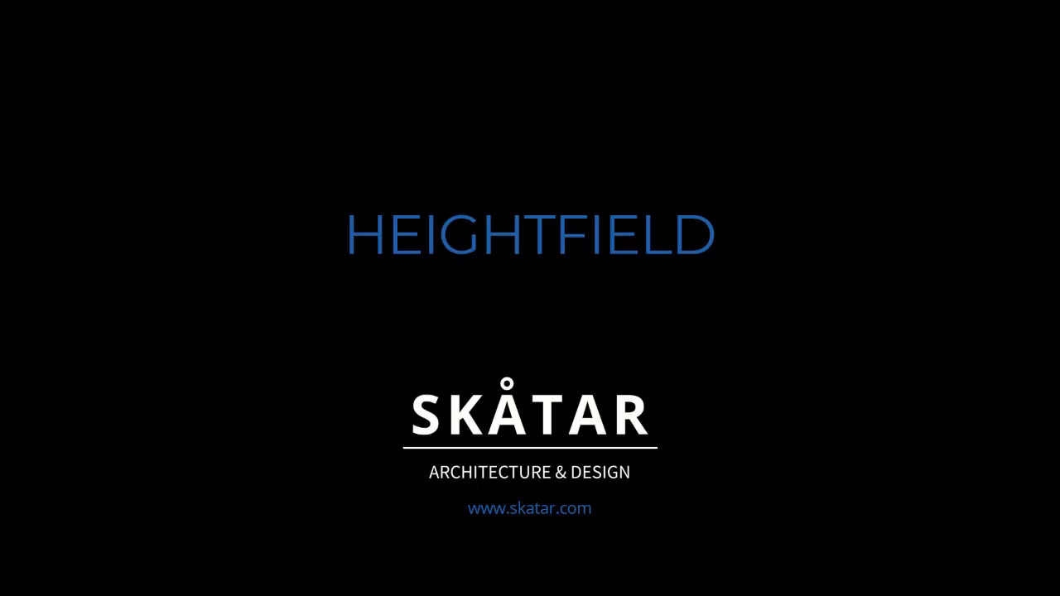